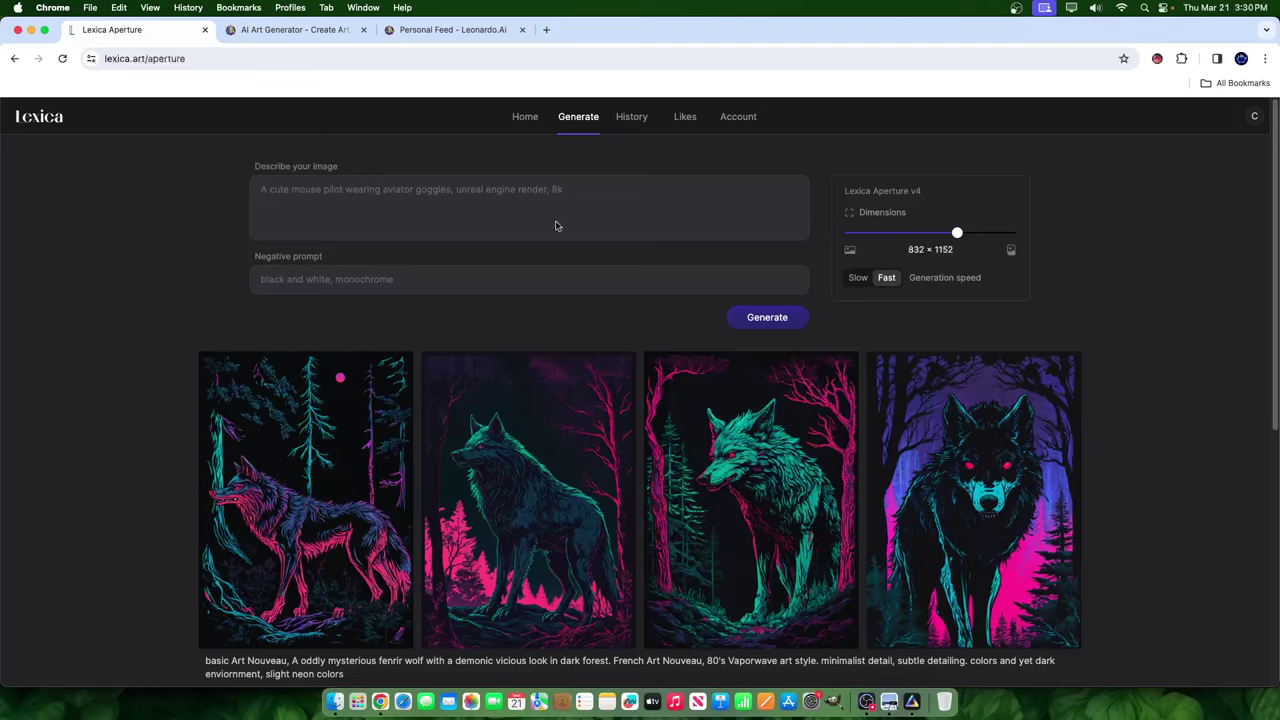
# Go back to the Lexica home page.
pyautogui.click(524, 117)
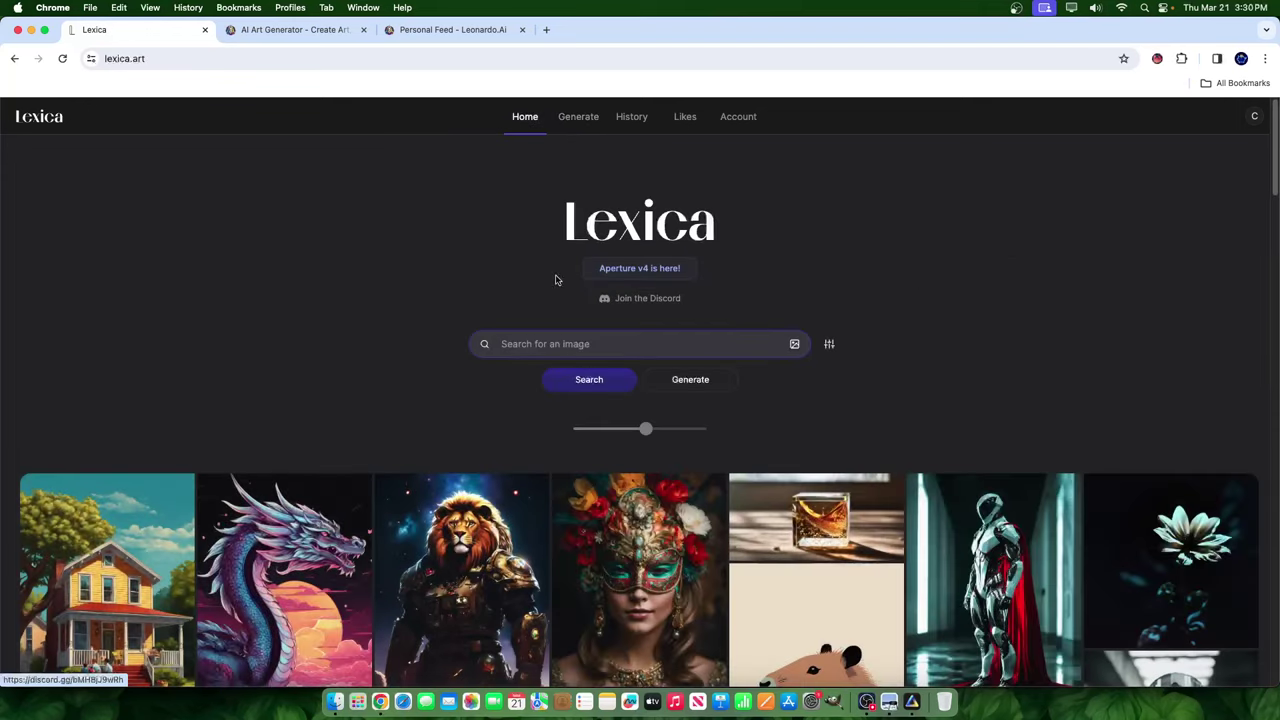
pyautogui.scroll(-1, 1035, 340)
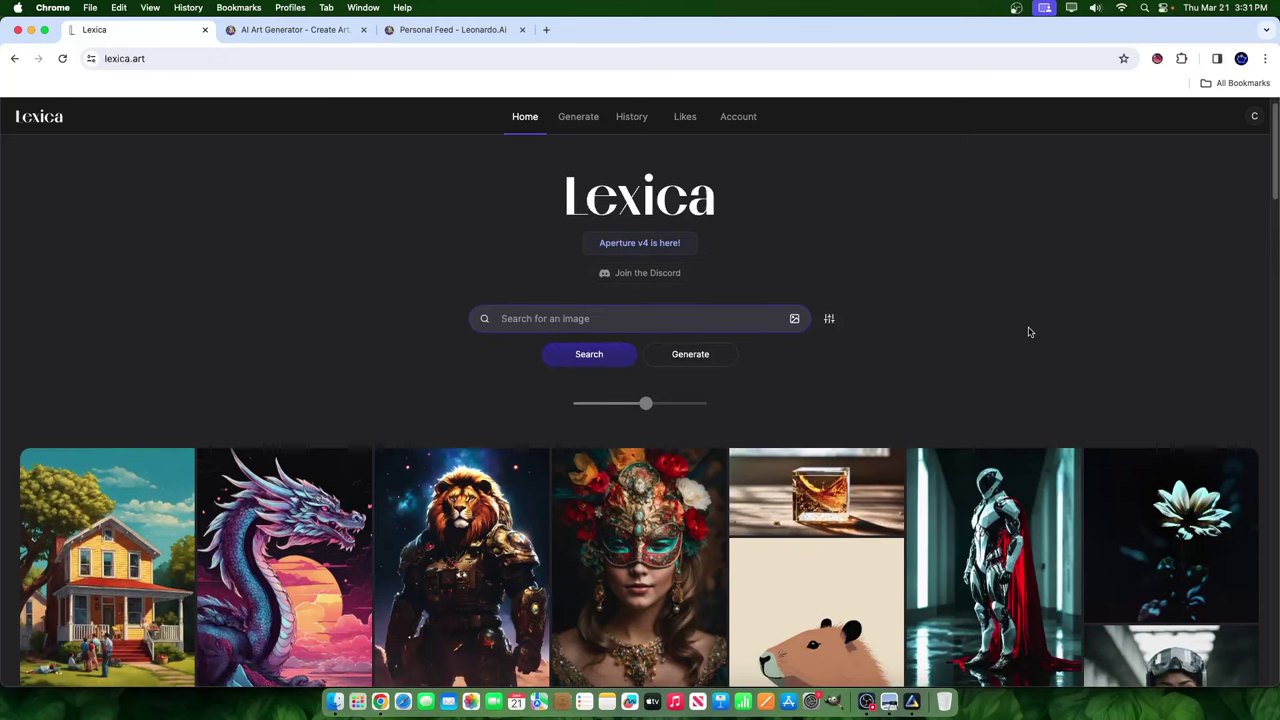
pyautogui.scroll(1, 1015, 330)
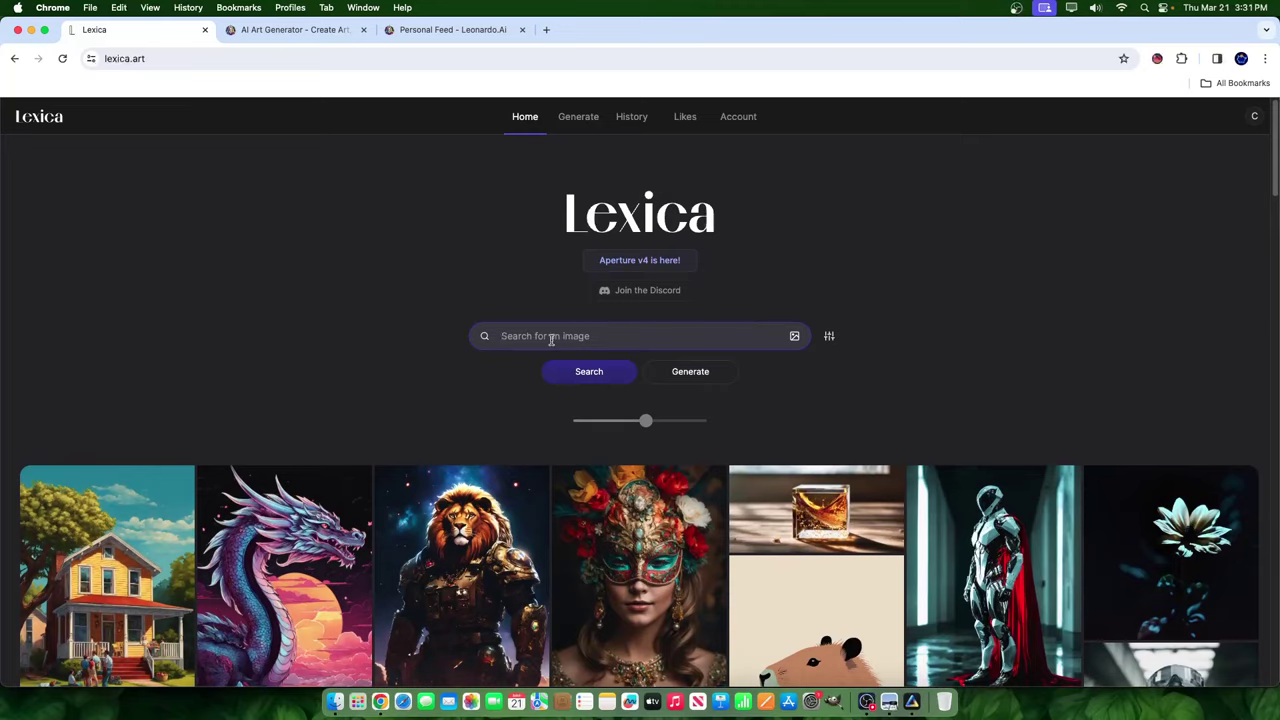
# Search the image library for 'apple', browse the results, then switch to the Leonardo.Ai tab.
pyautogui.write('apple')
pyautogui.click(586, 375)
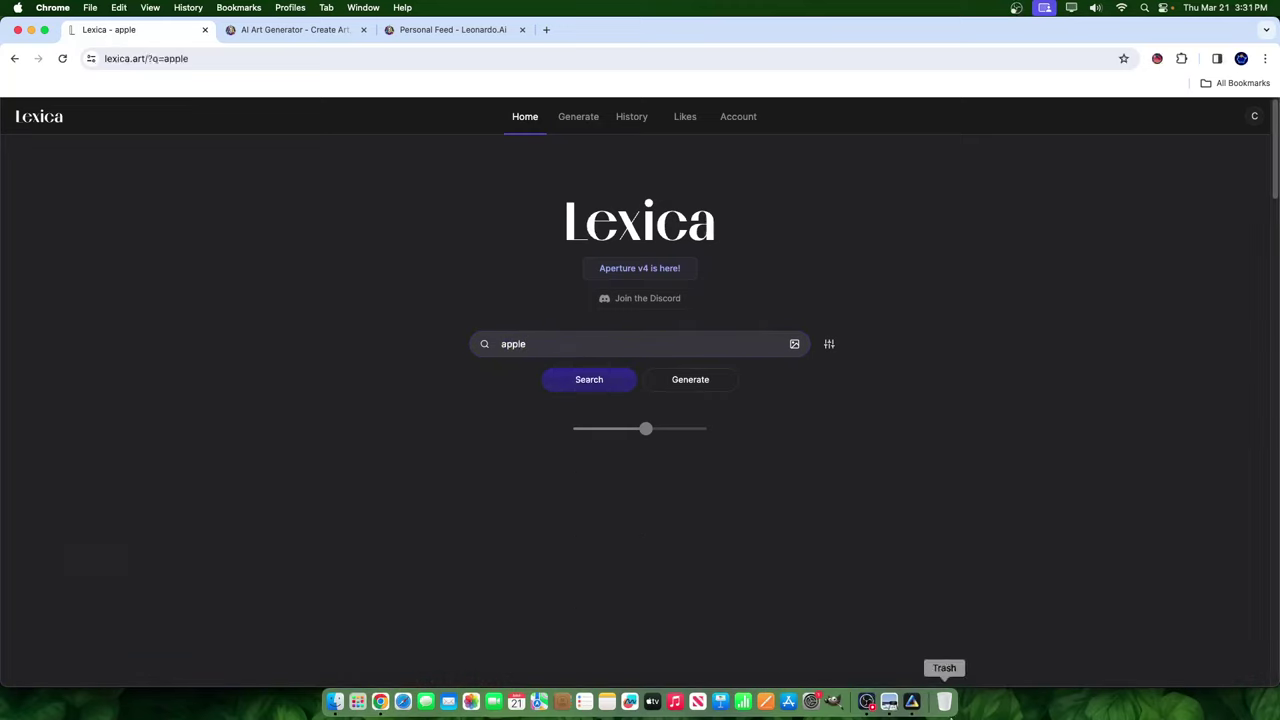
pyautogui.scroll(-3, 418, 504)
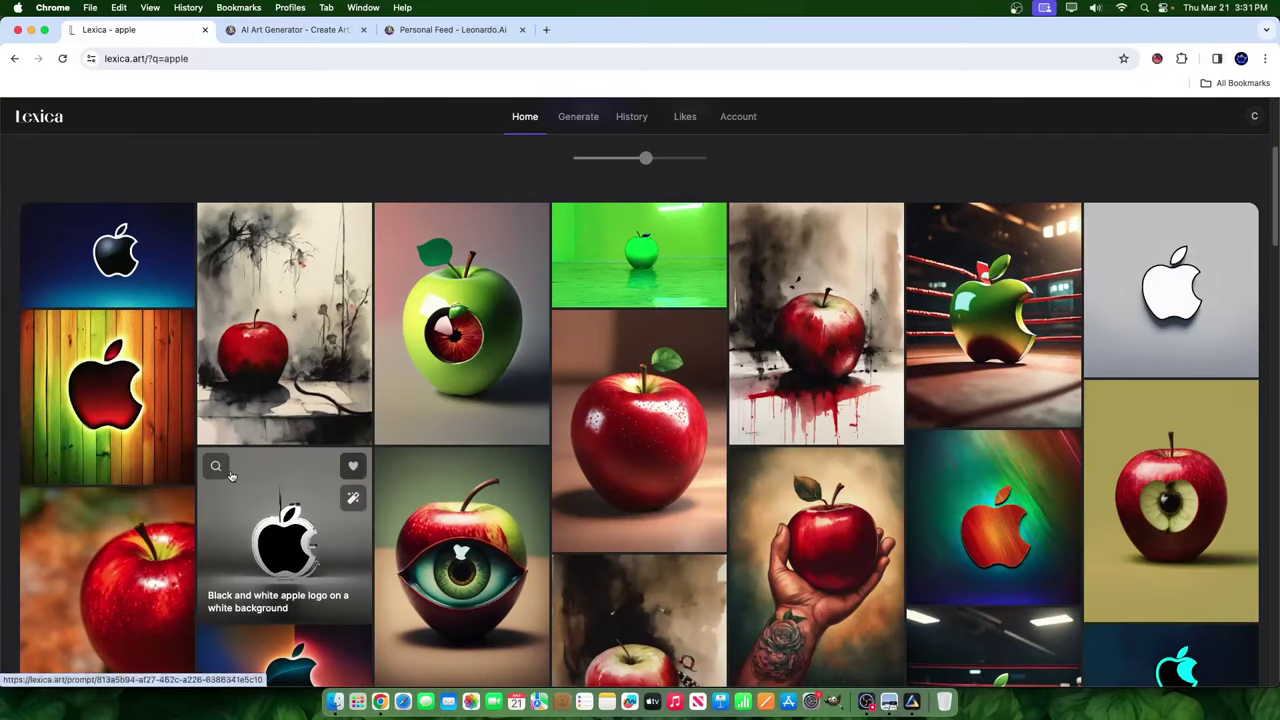
pyautogui.scroll(-5, 228, 476)
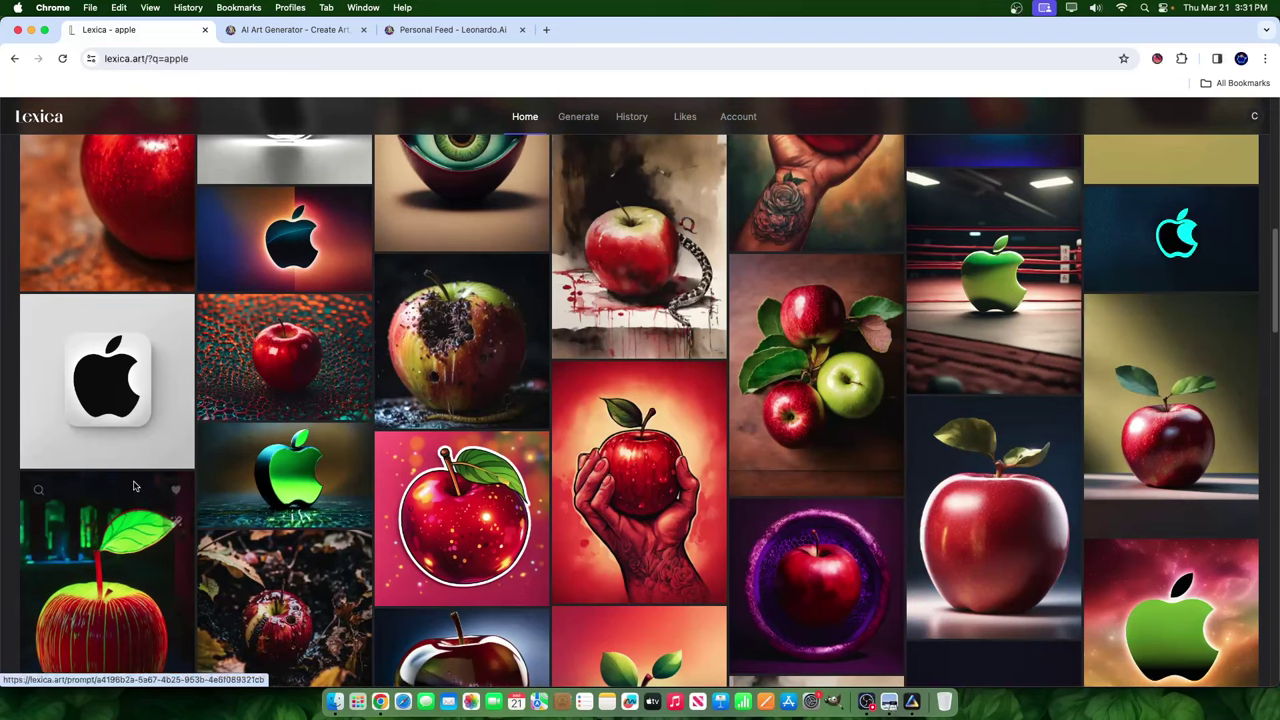
pyautogui.scroll(2, 135, 490)
pyautogui.scroll(3, 134, 486)
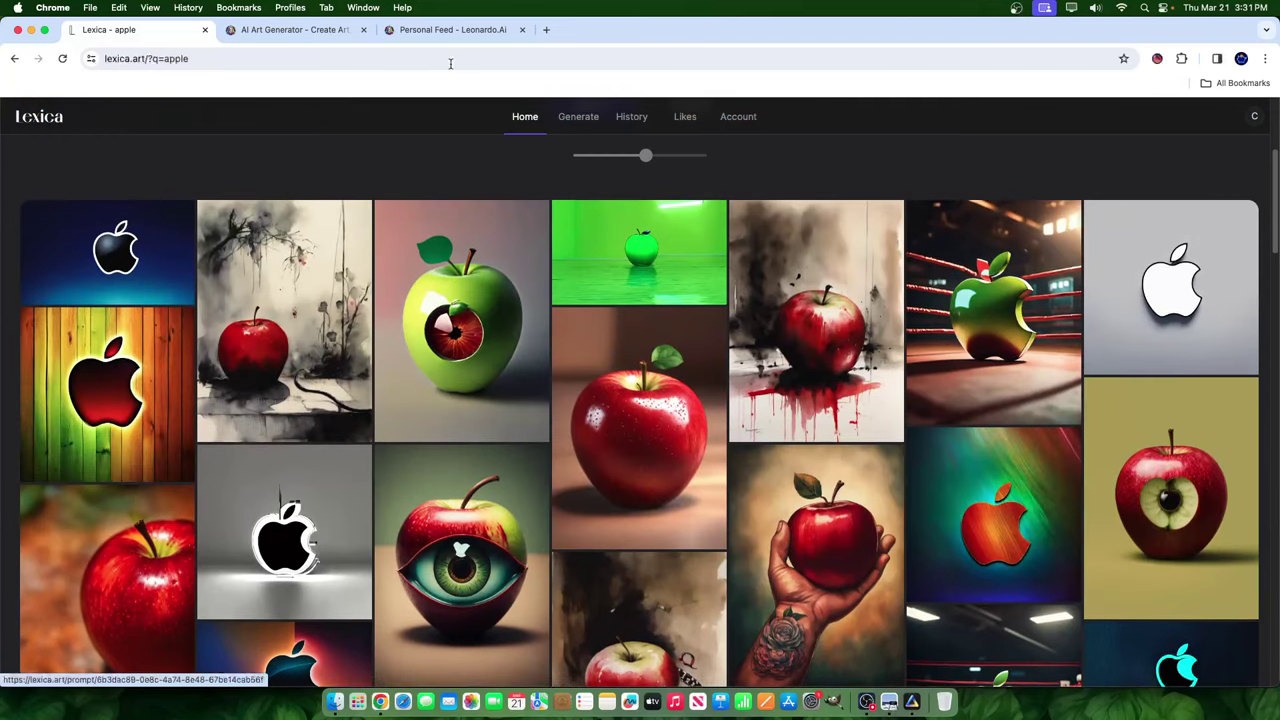
pyautogui.click(452, 29)
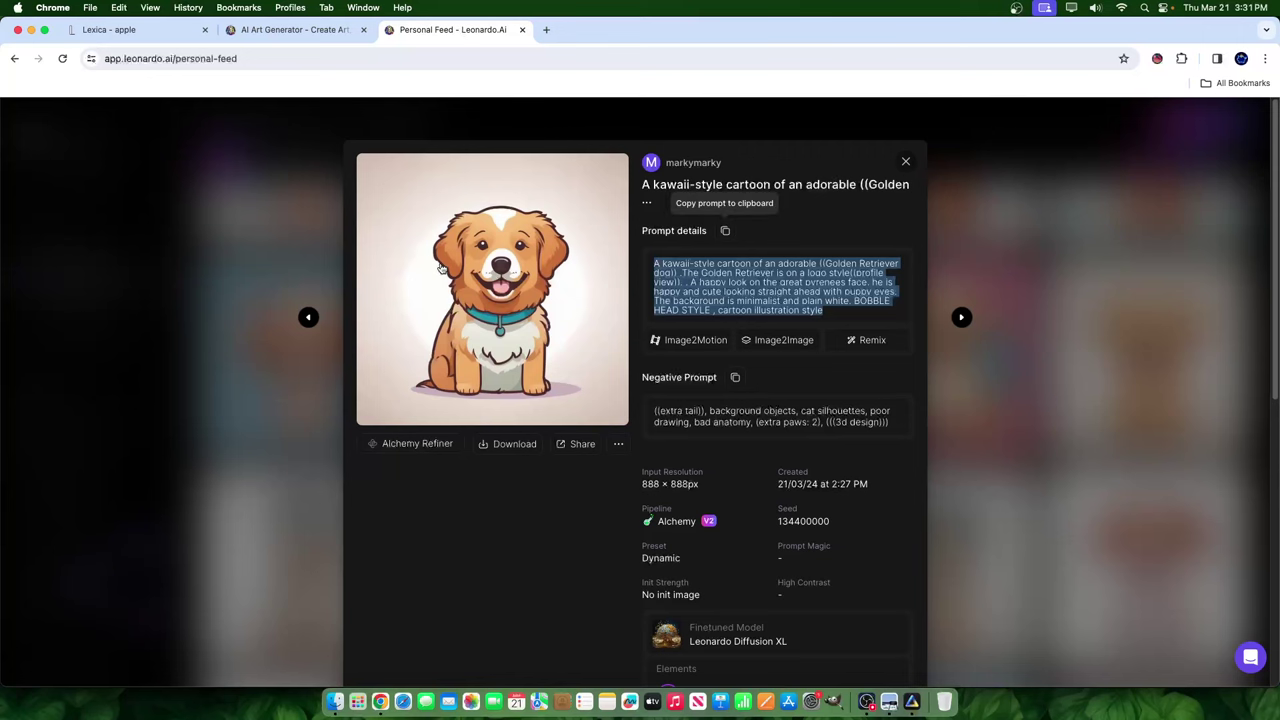
pyautogui.click(107, 32)
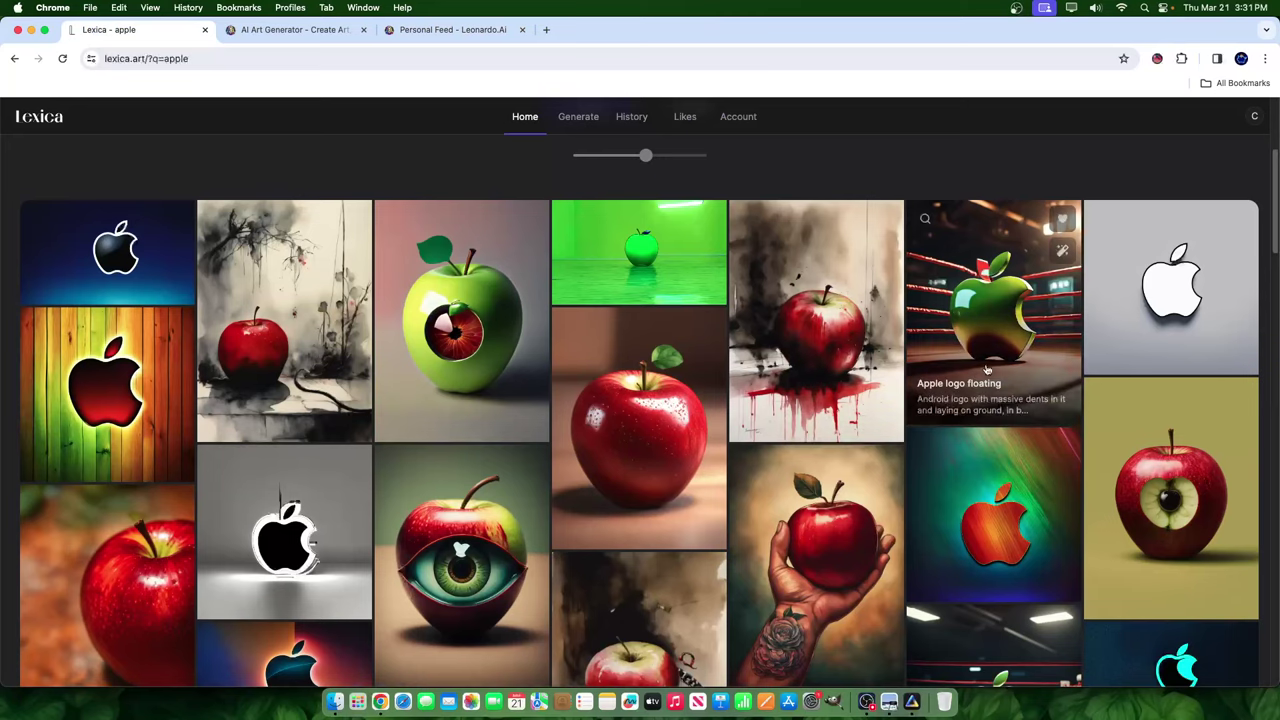
pyautogui.scroll(-10, 822, 396)
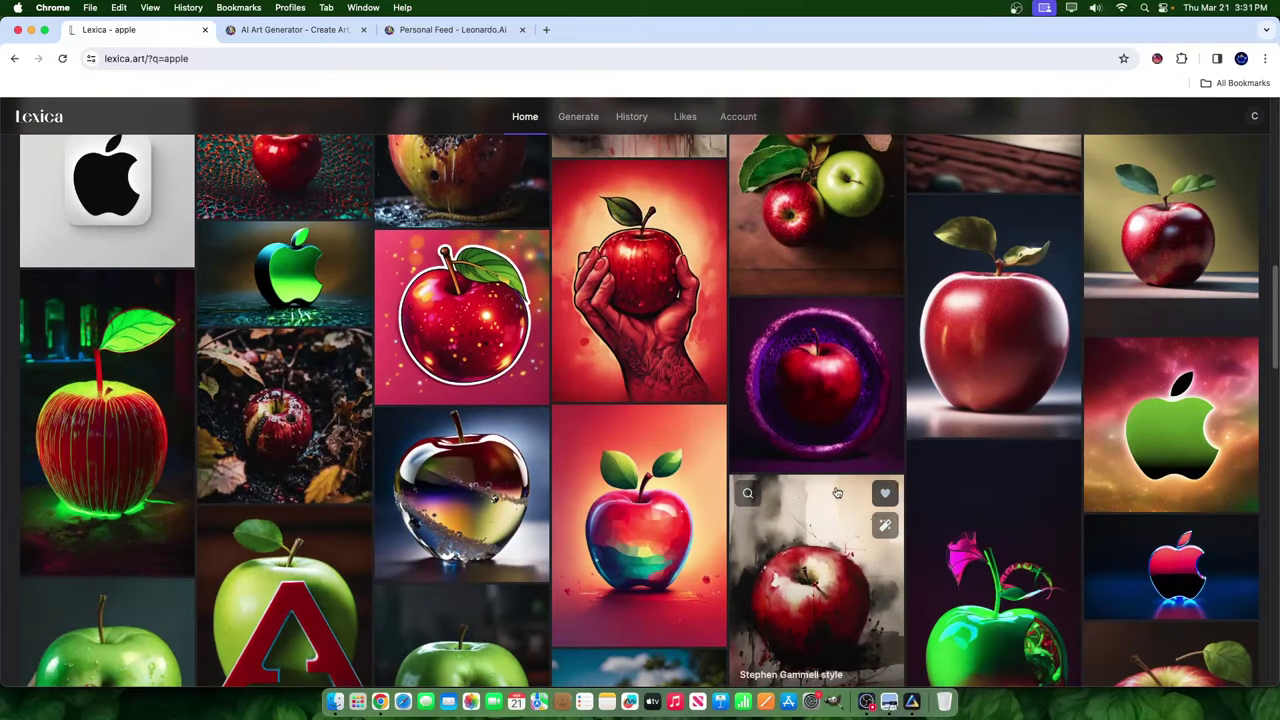
pyautogui.scroll(-5, 614, 458)
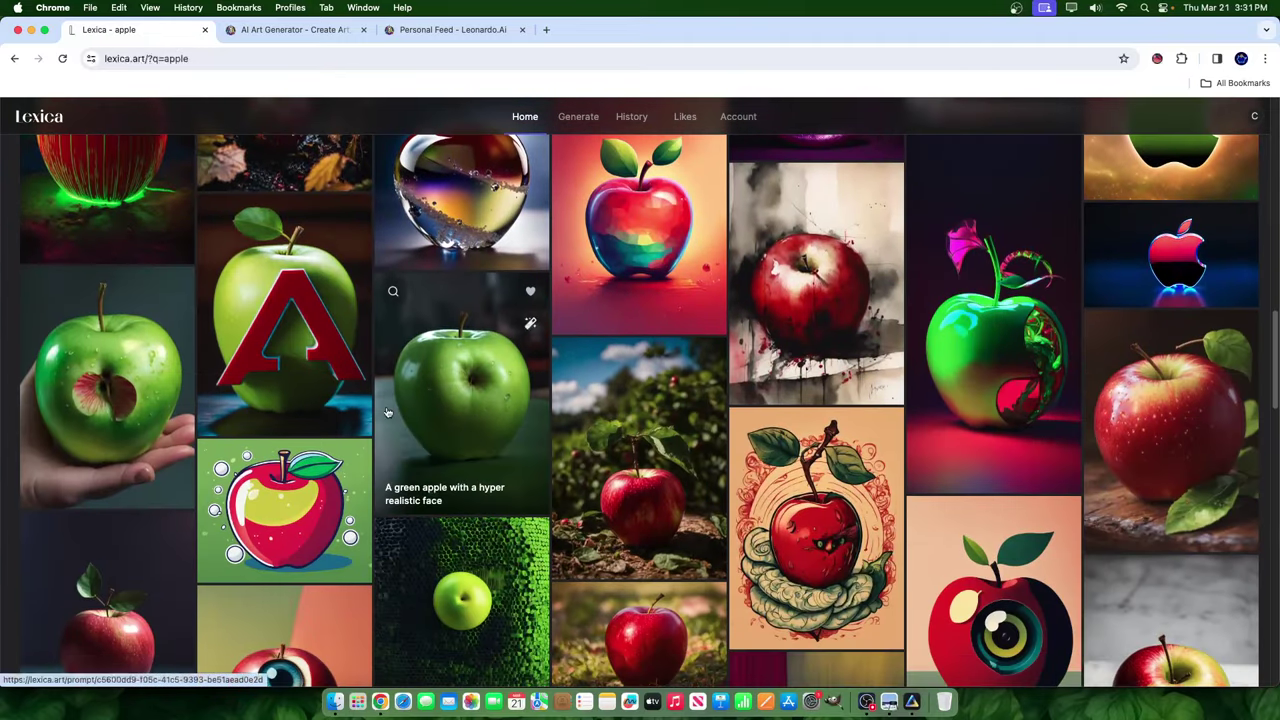
pyautogui.scroll(4, 726, 470)
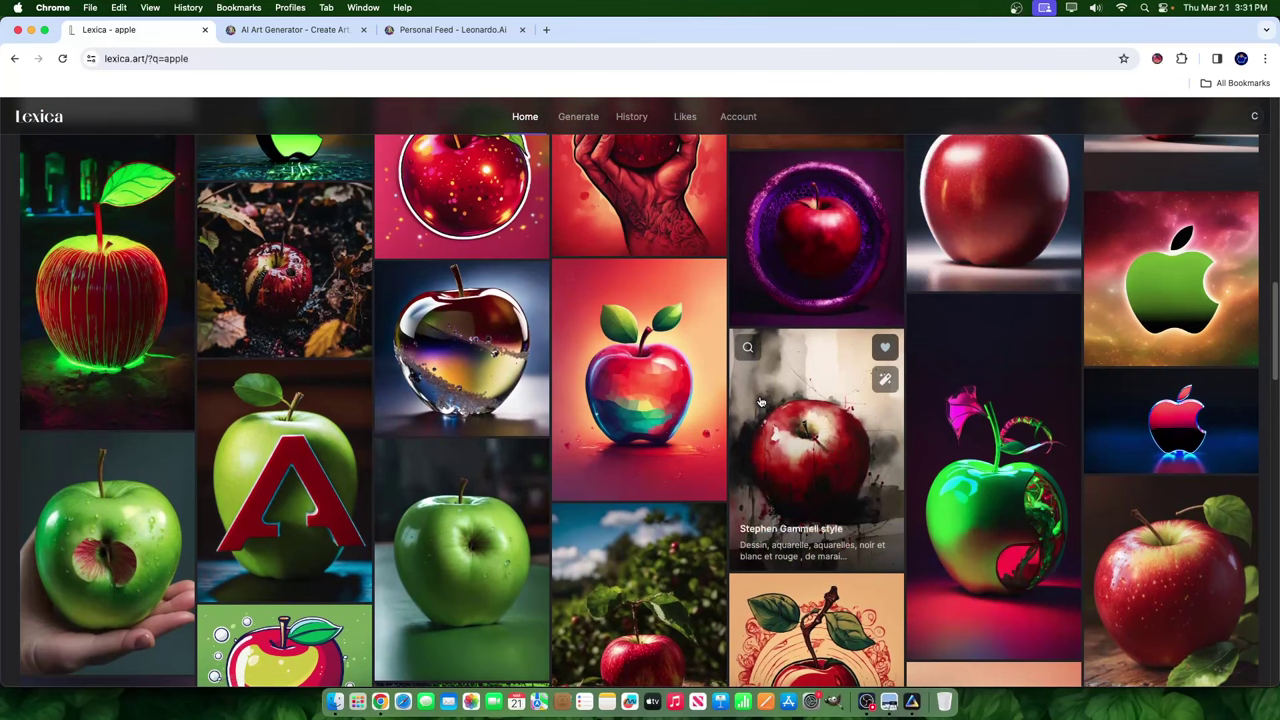
pyautogui.moveTo(770, 510)
pyautogui.scroll(5, 455, 520)
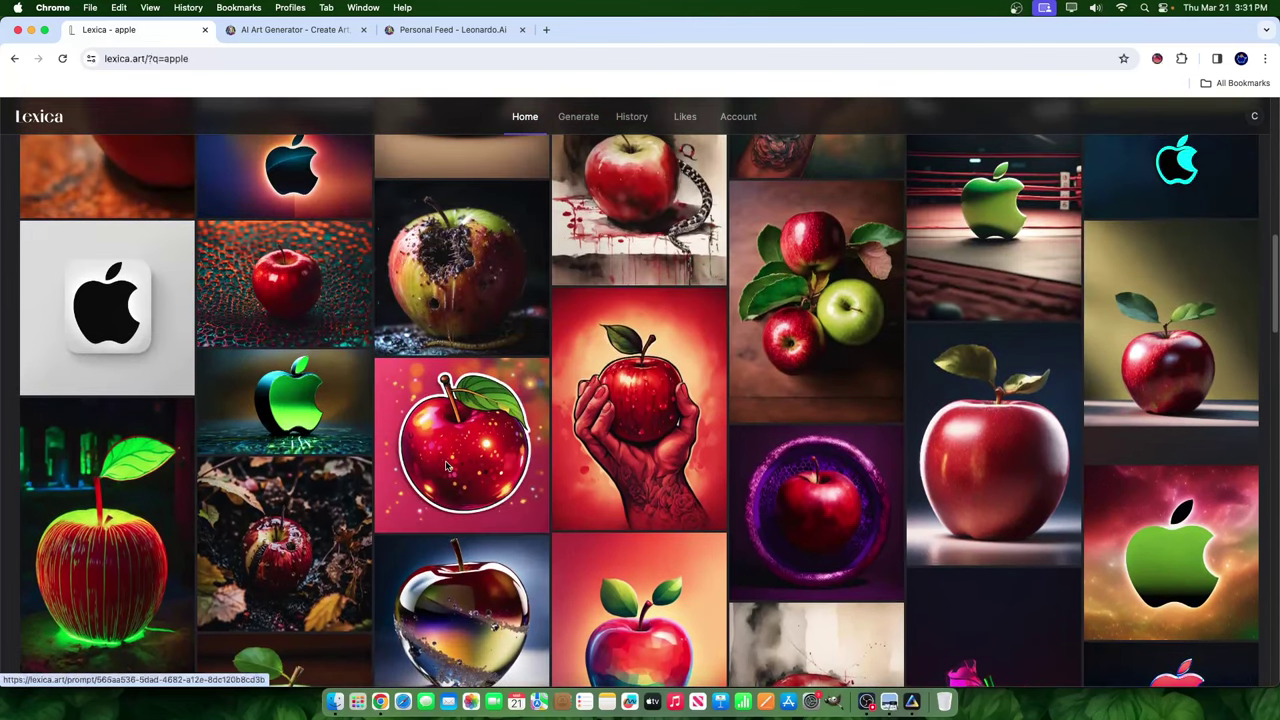
pyautogui.scroll(4, 447, 466)
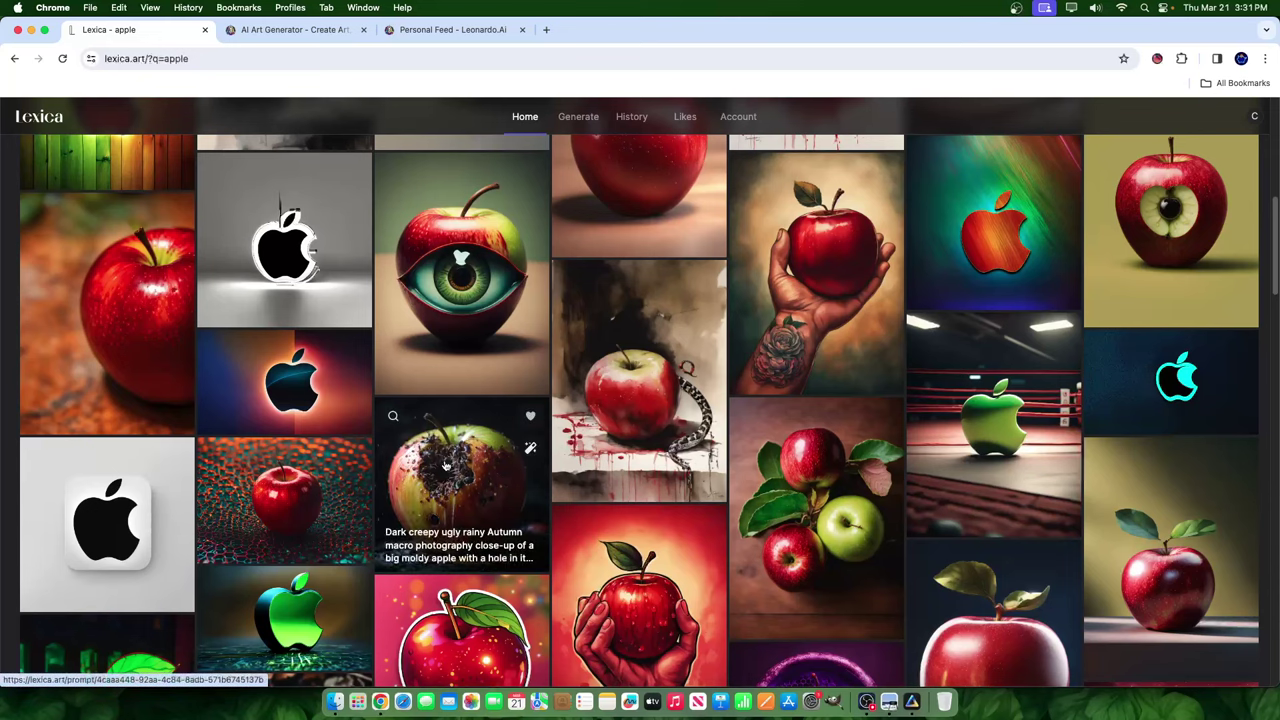
pyautogui.scroll(4, 912, 497)
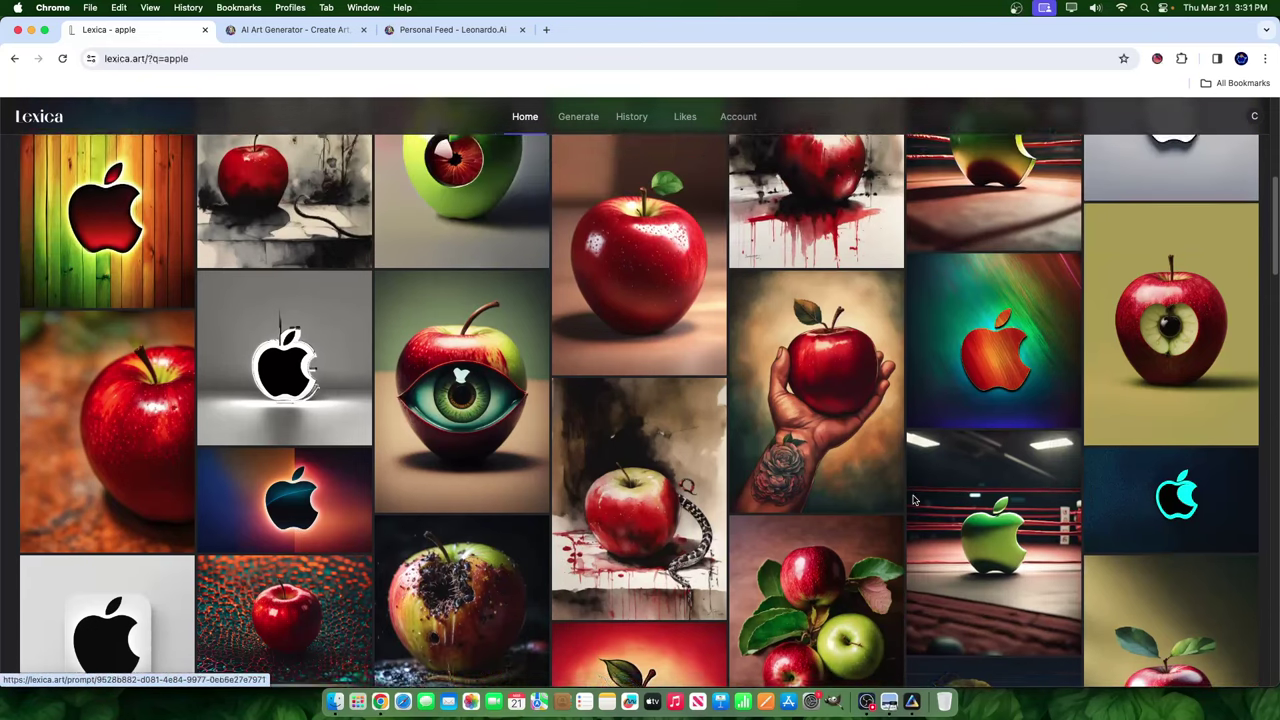
pyautogui.scroll(3, 910, 500)
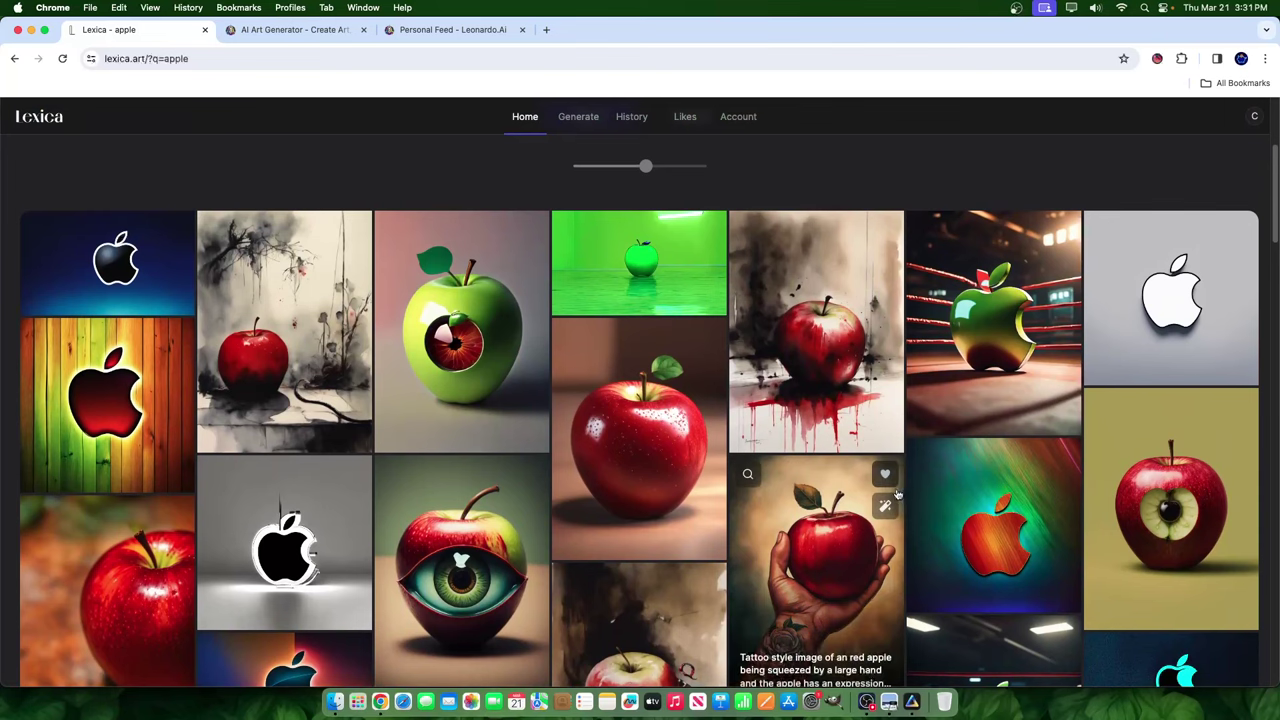
pyautogui.scroll(-2, 840, 515)
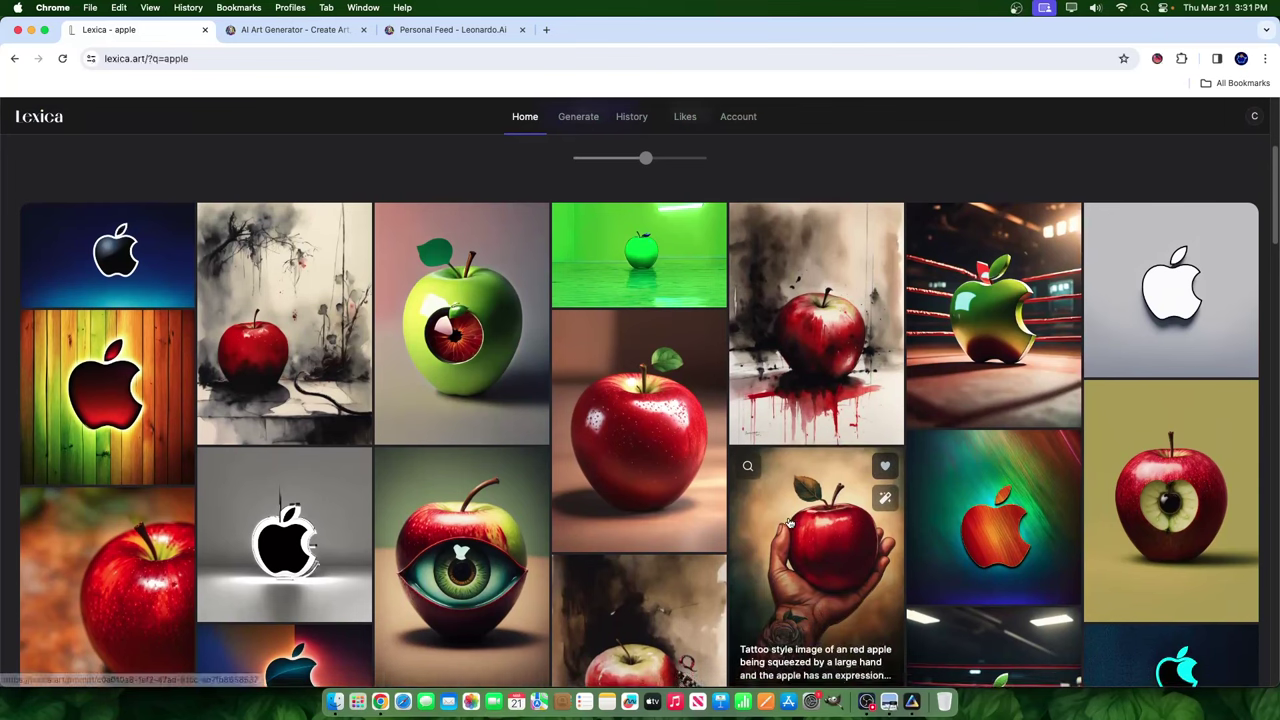
pyautogui.click(832, 521)
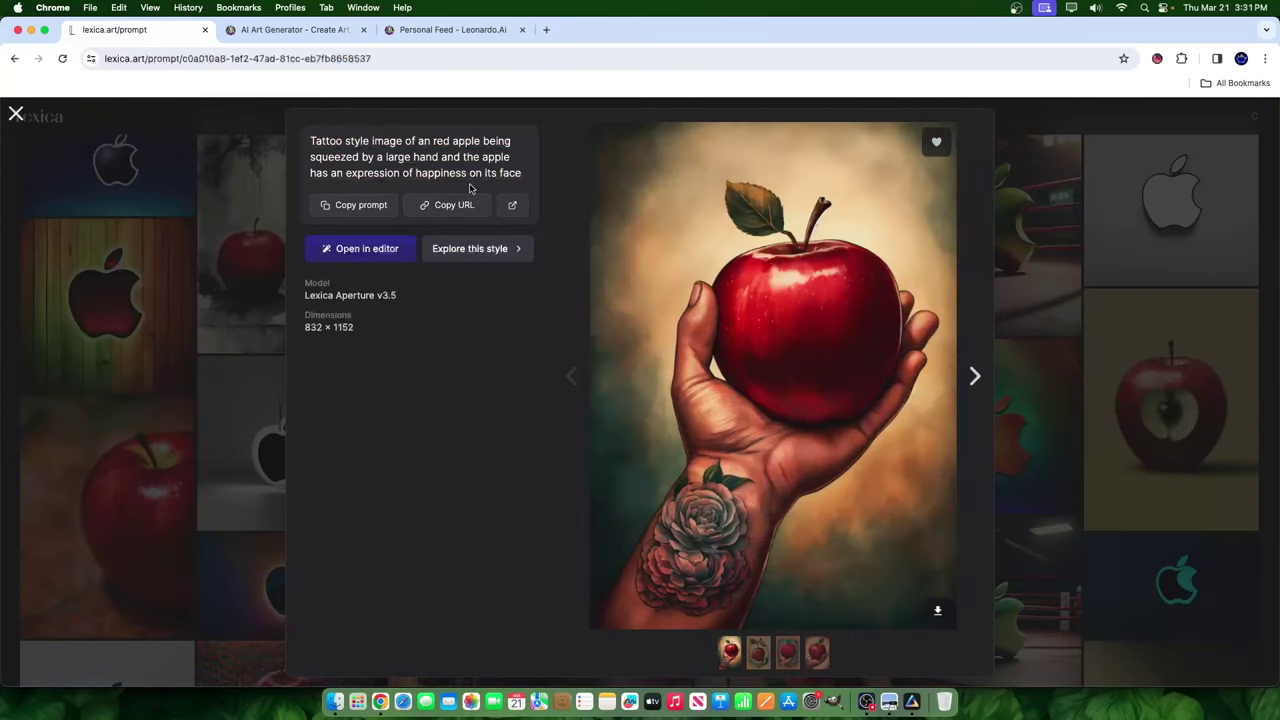
pyautogui.click(1109, 215)
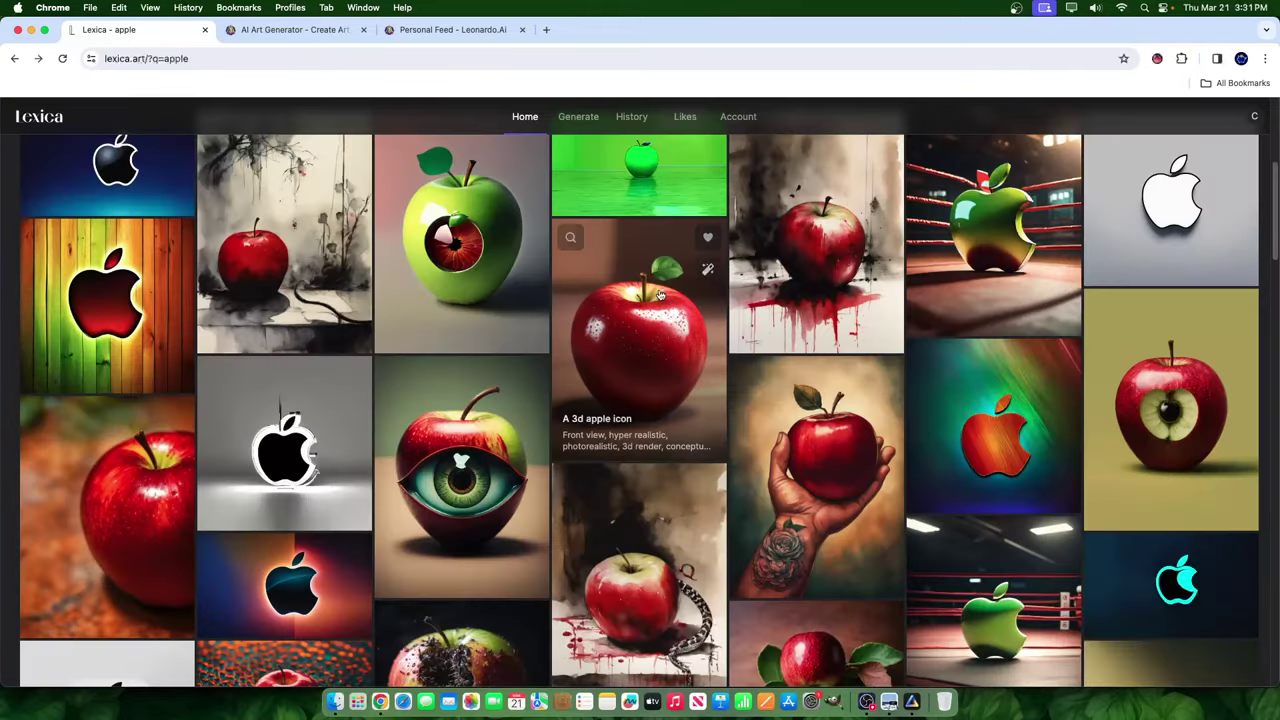
pyautogui.scroll(-8, 1008, 302)
pyautogui.scroll(-15, 1008, 302)
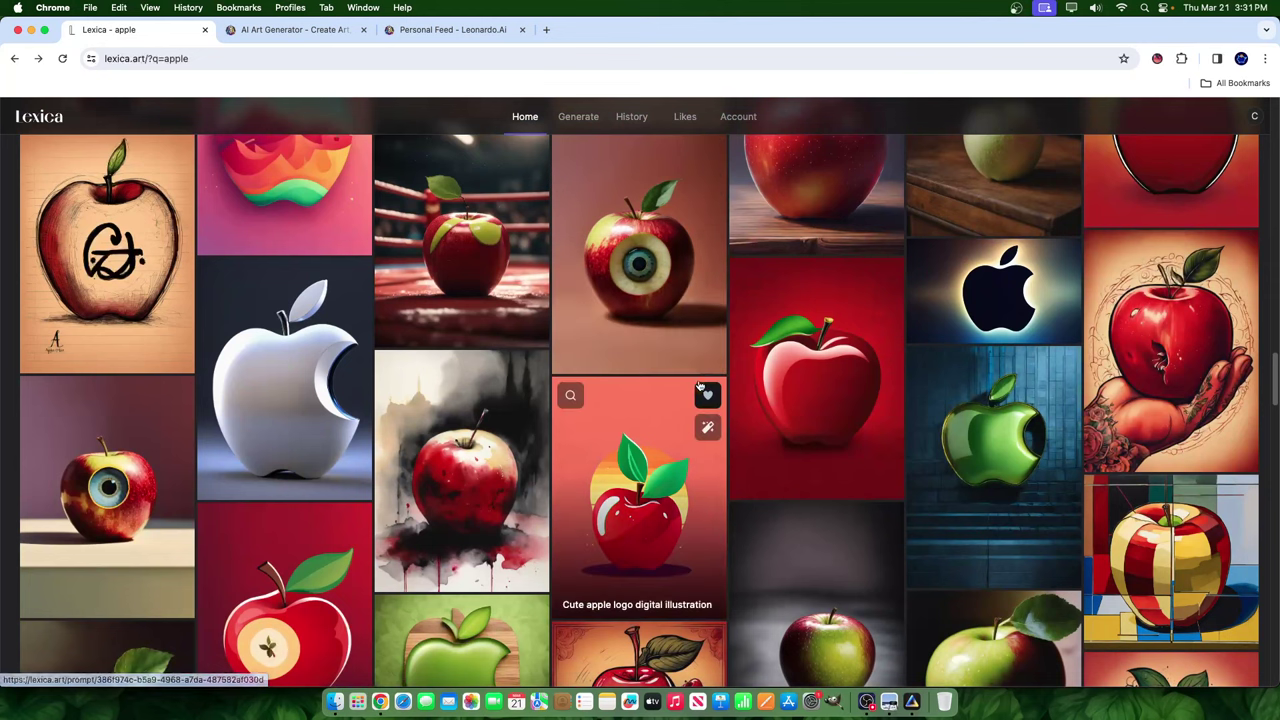
pyautogui.scroll(20, 700, 400)
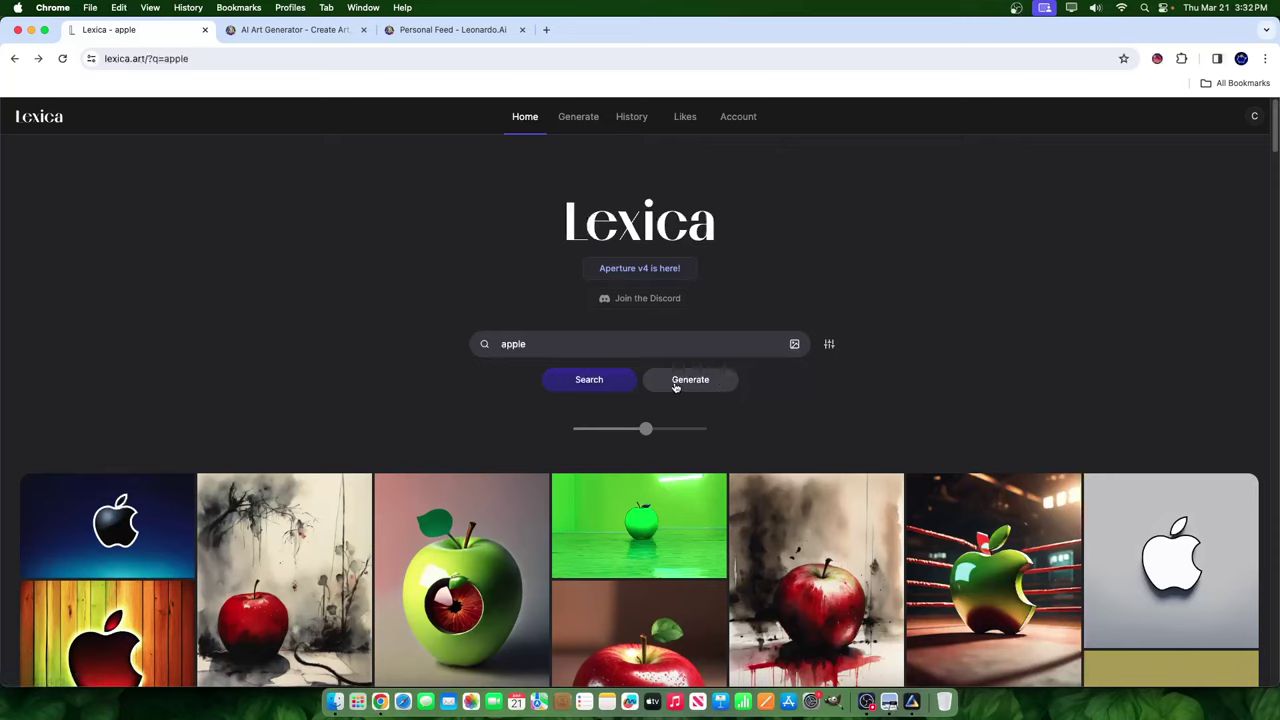
# Resize the apple thumbnails to four per row, then twelve, finally settling at eight columns.
pyautogui.moveTo(646, 433)
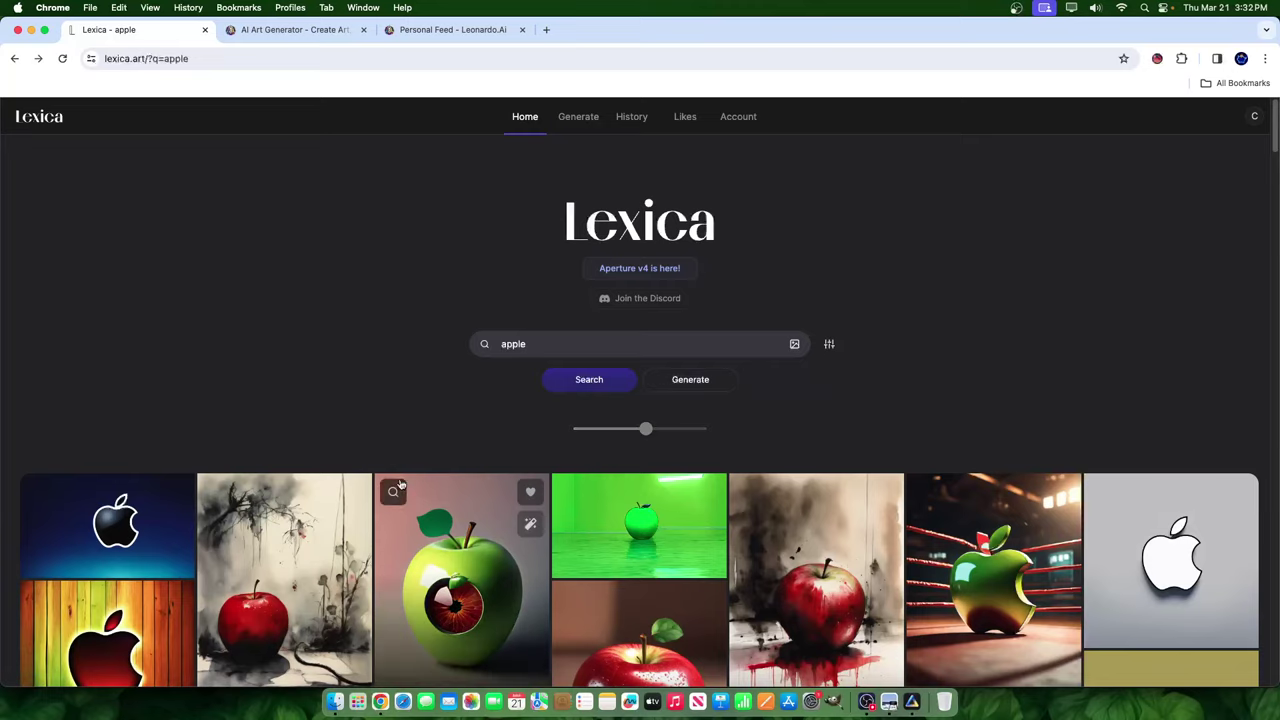
pyautogui.moveTo(645, 432); pyautogui.dragTo(574, 432)
pyautogui.scroll(-3, 590, 432)
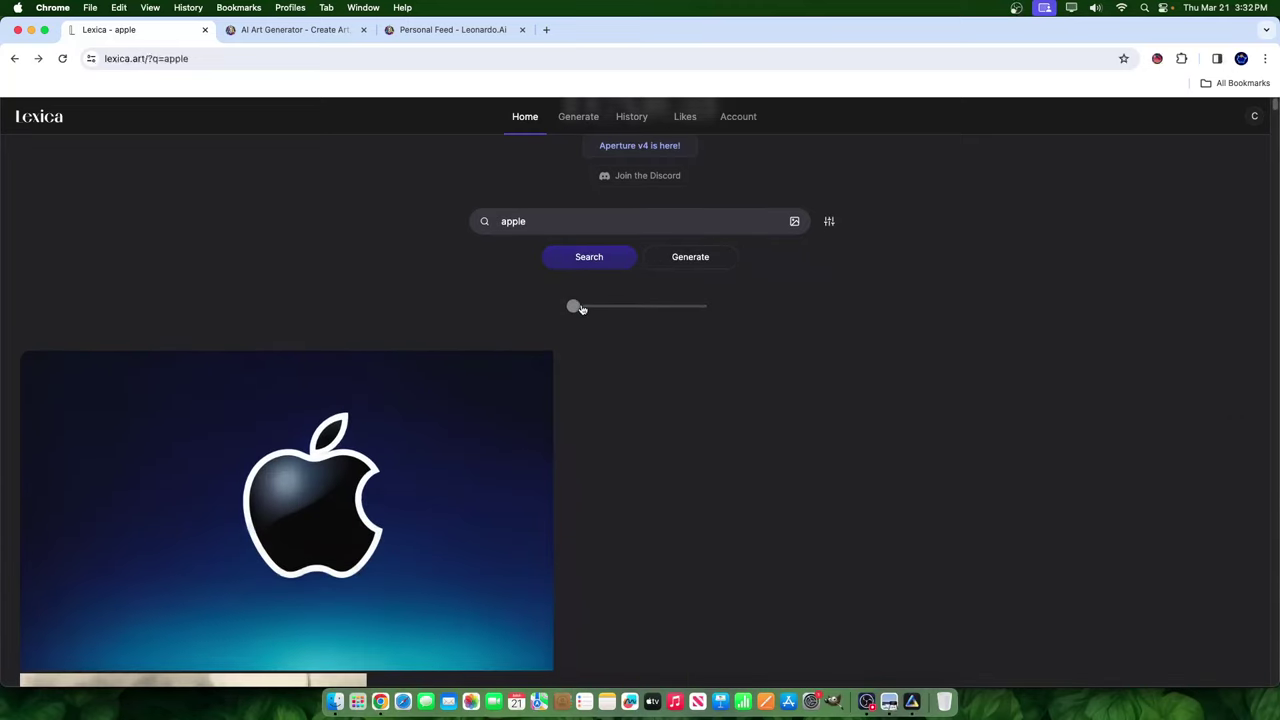
pyautogui.moveTo(574, 307); pyautogui.dragTo(705, 320)
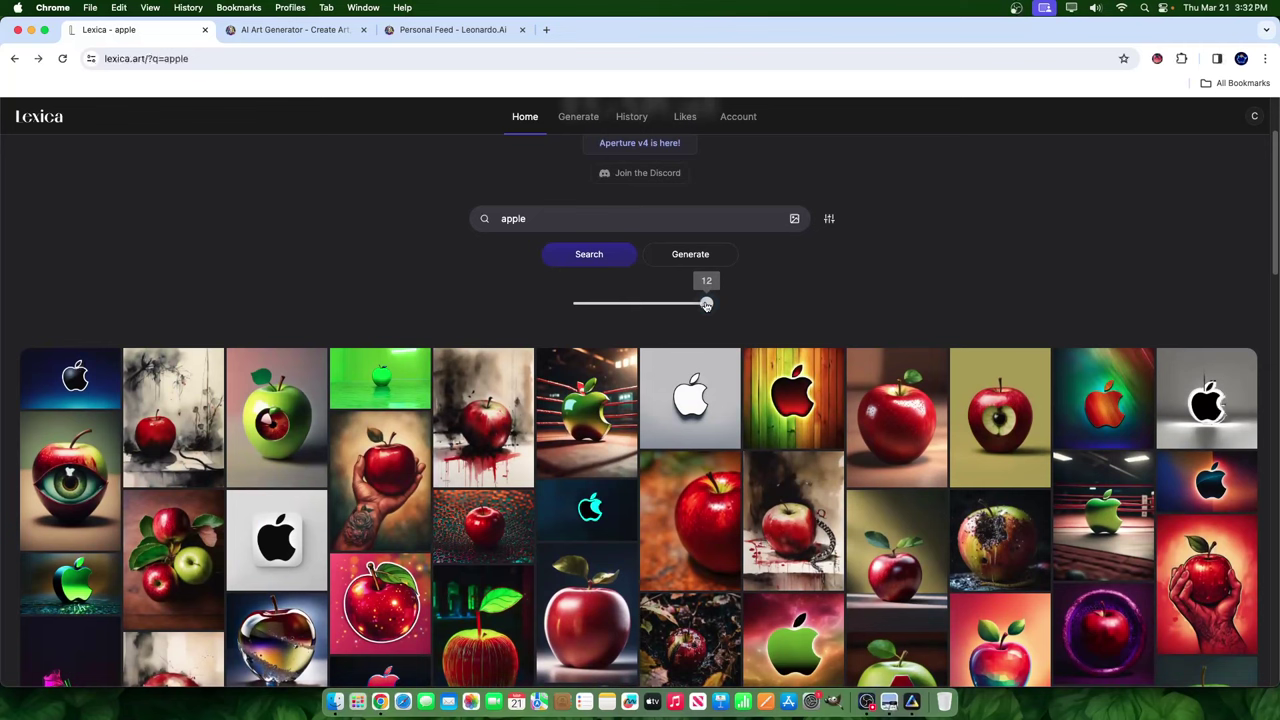
pyautogui.scroll(-10, 787, 575)
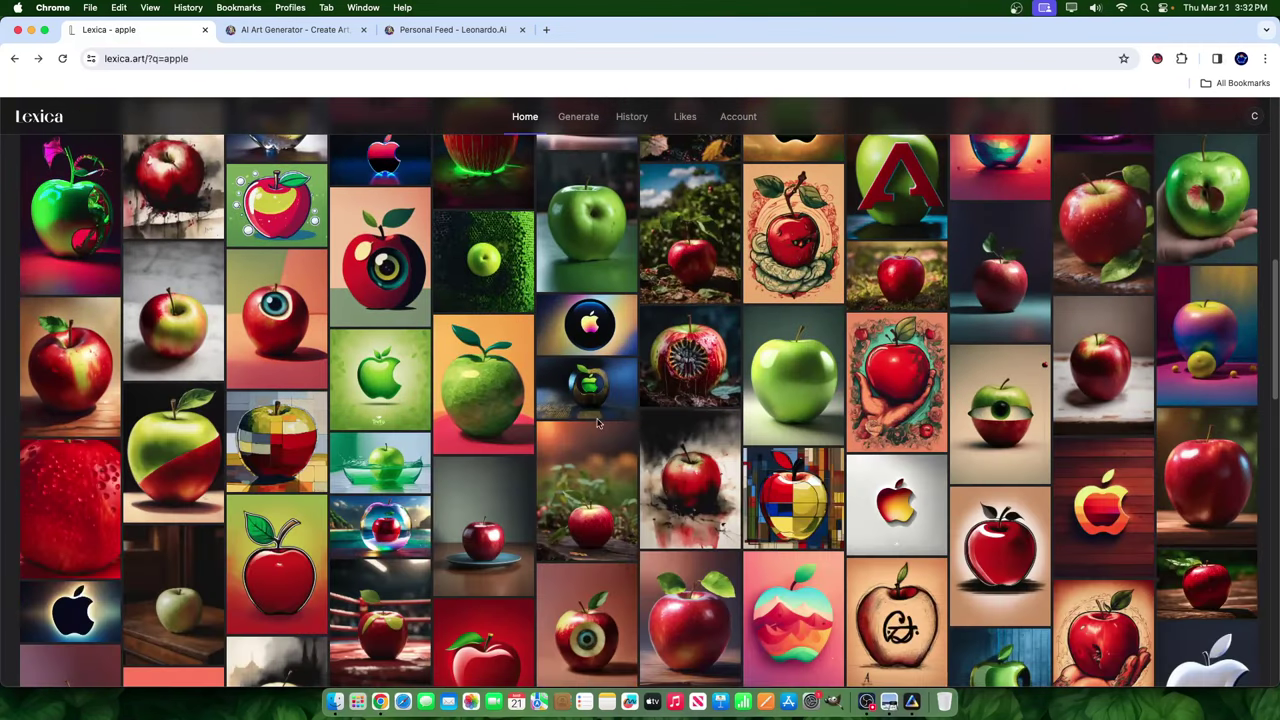
pyautogui.scroll(10, 787, 582)
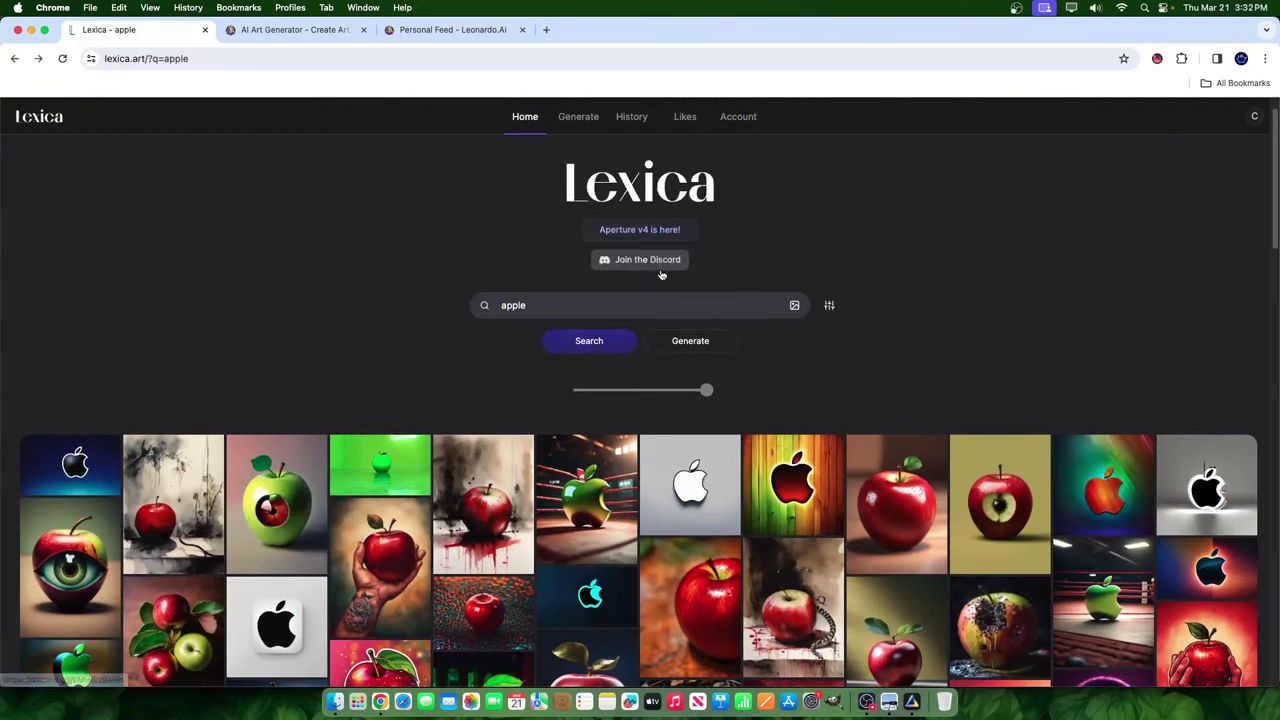
pyautogui.moveTo(702, 392); pyautogui.dragTo(657, 390)
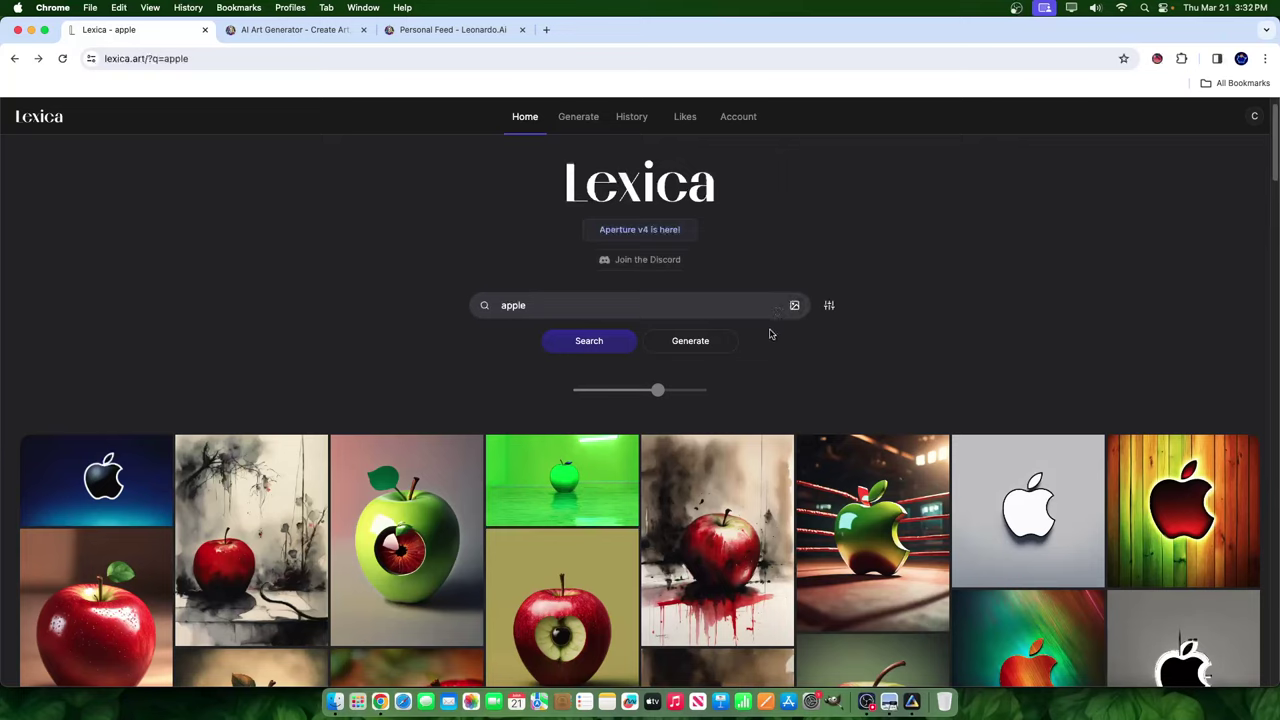
# Run the apple search with Lexica Aperture v4, then with Lexica Aperture v2.
pyautogui.click(828, 308)
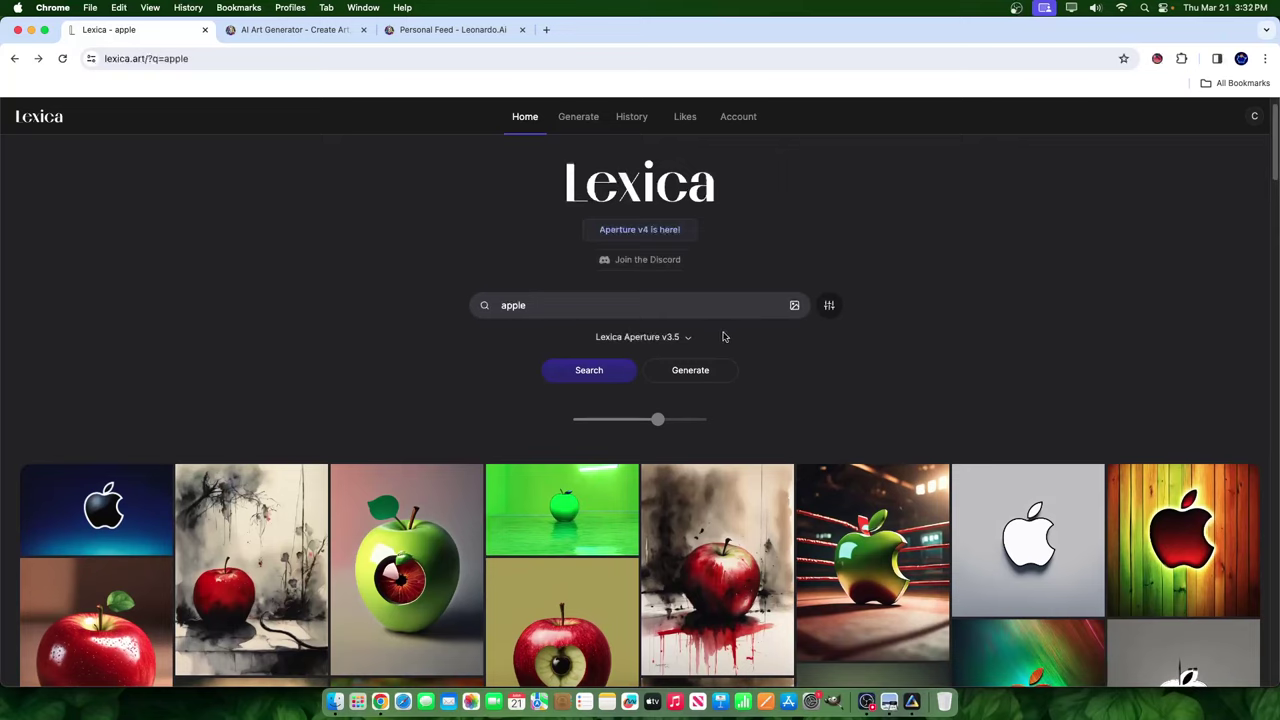
pyautogui.click(683, 335)
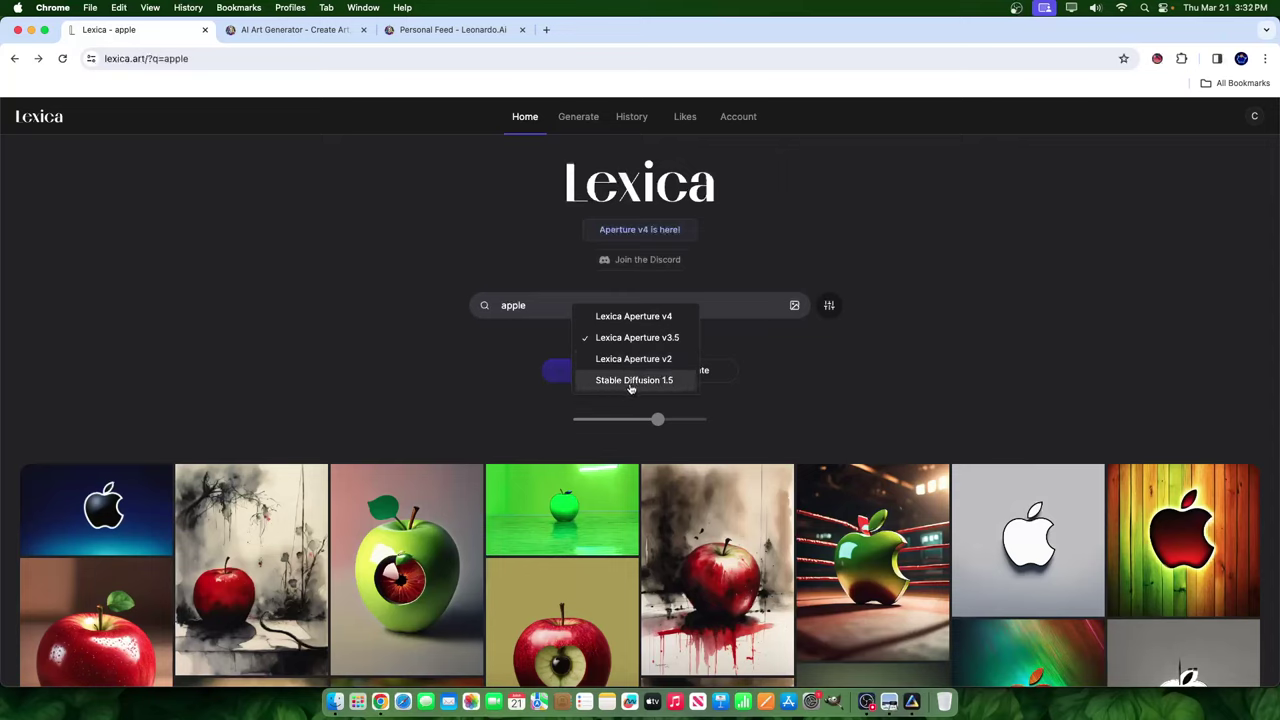
pyautogui.click(634, 317)
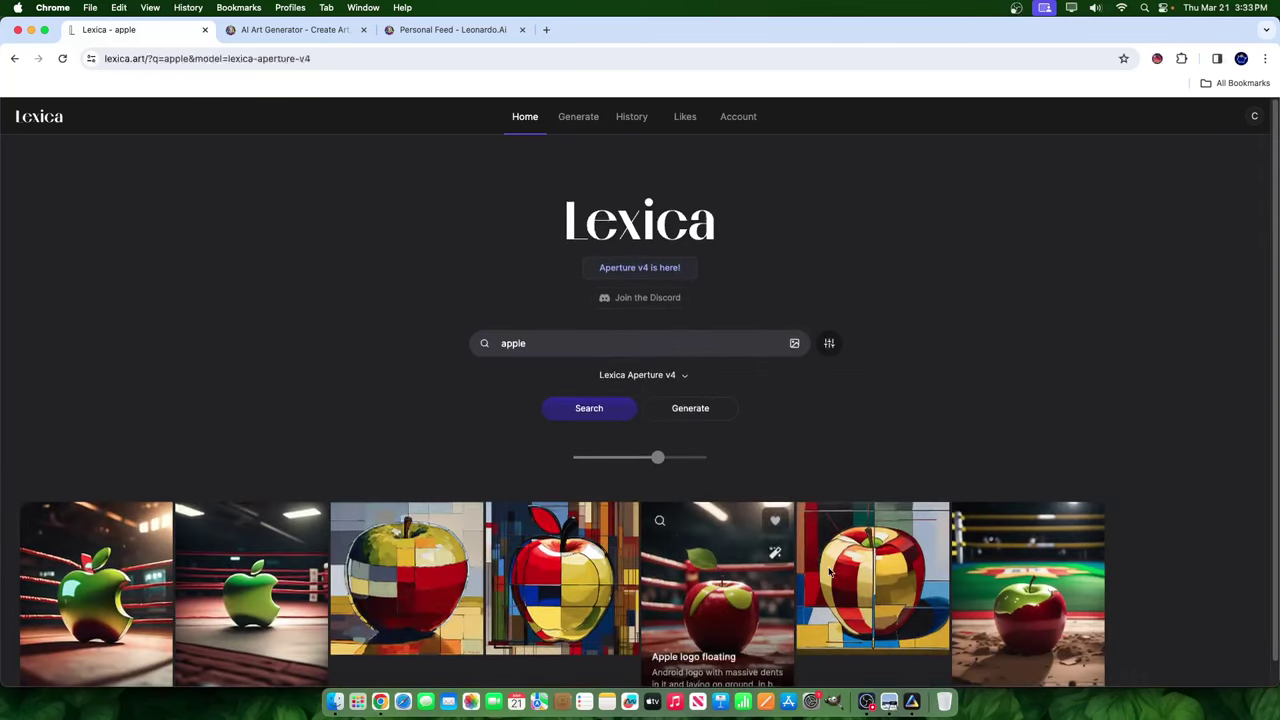
pyautogui.scroll(-1, 1018, 566)
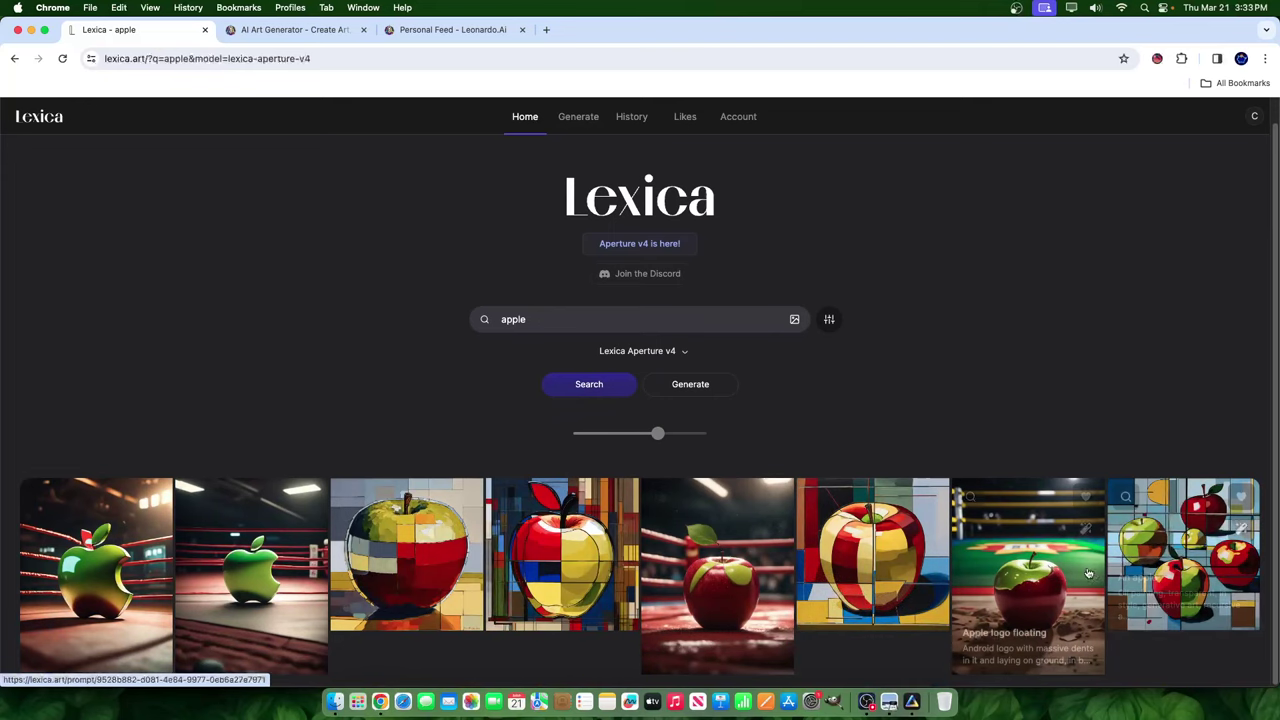
pyautogui.click(684, 352)
pyautogui.click(665, 395)
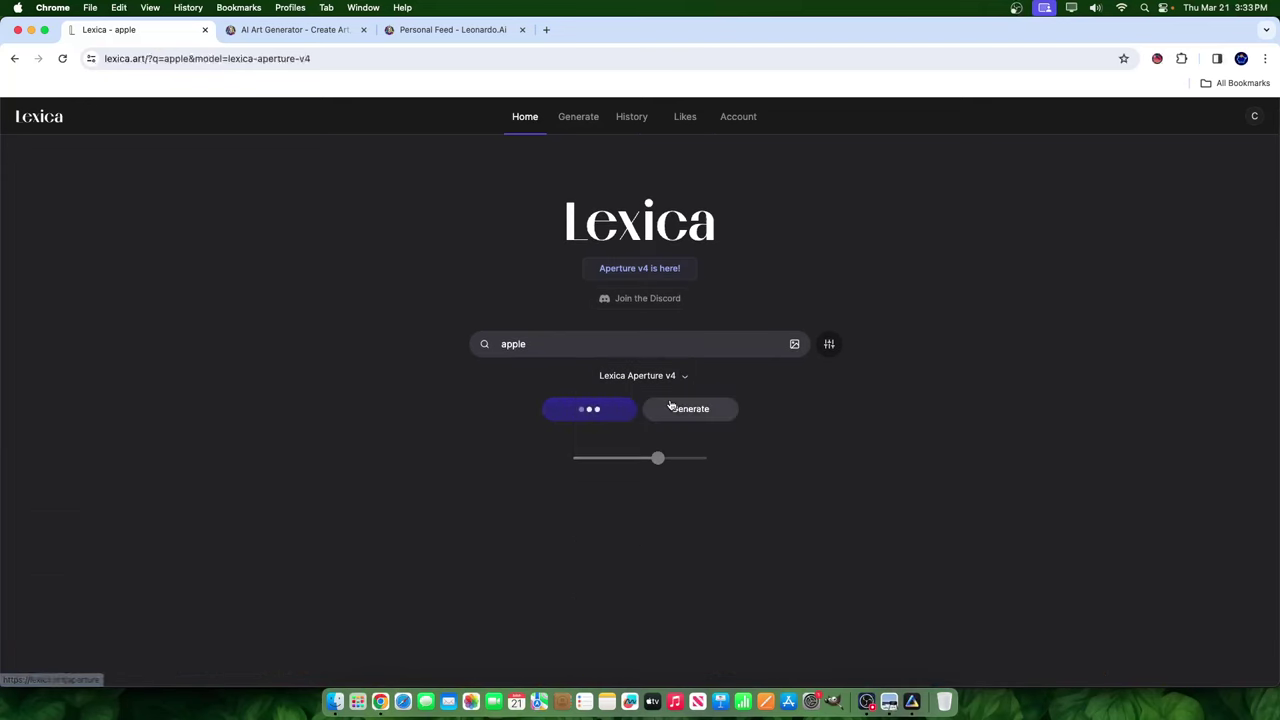
pyautogui.scroll(-10, 835, 604)
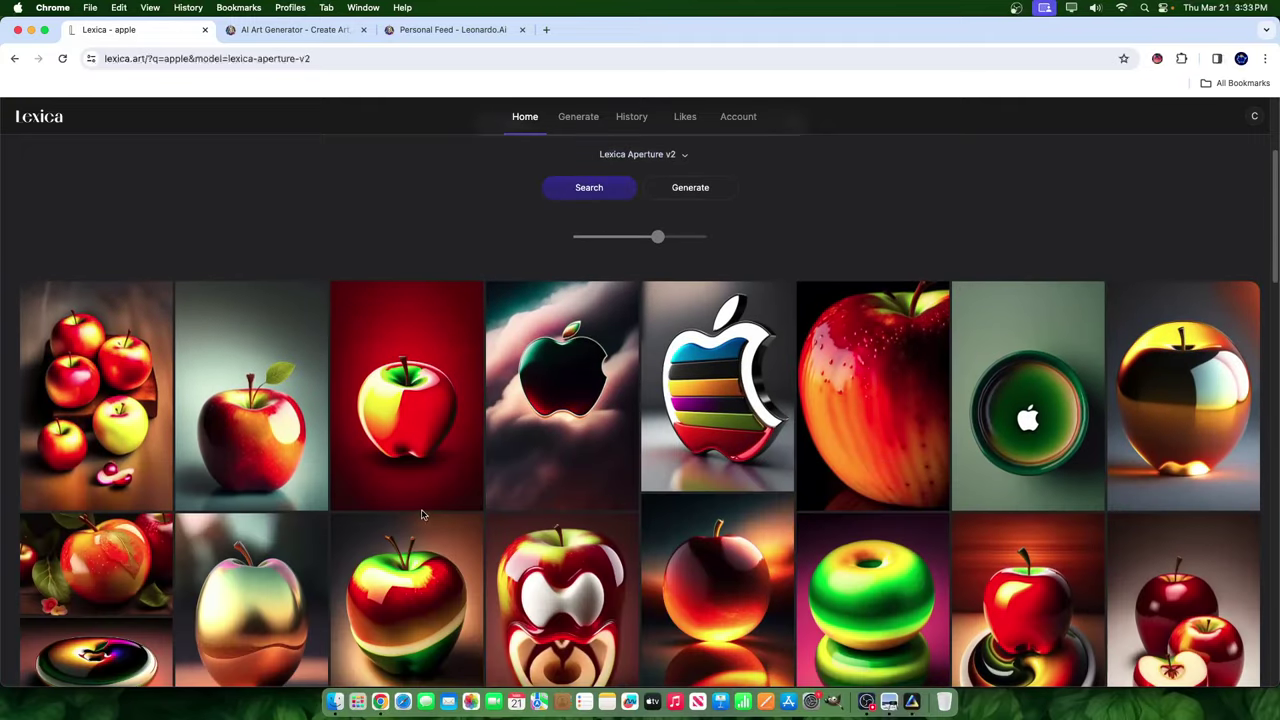
pyautogui.scroll(10, 965, 484)
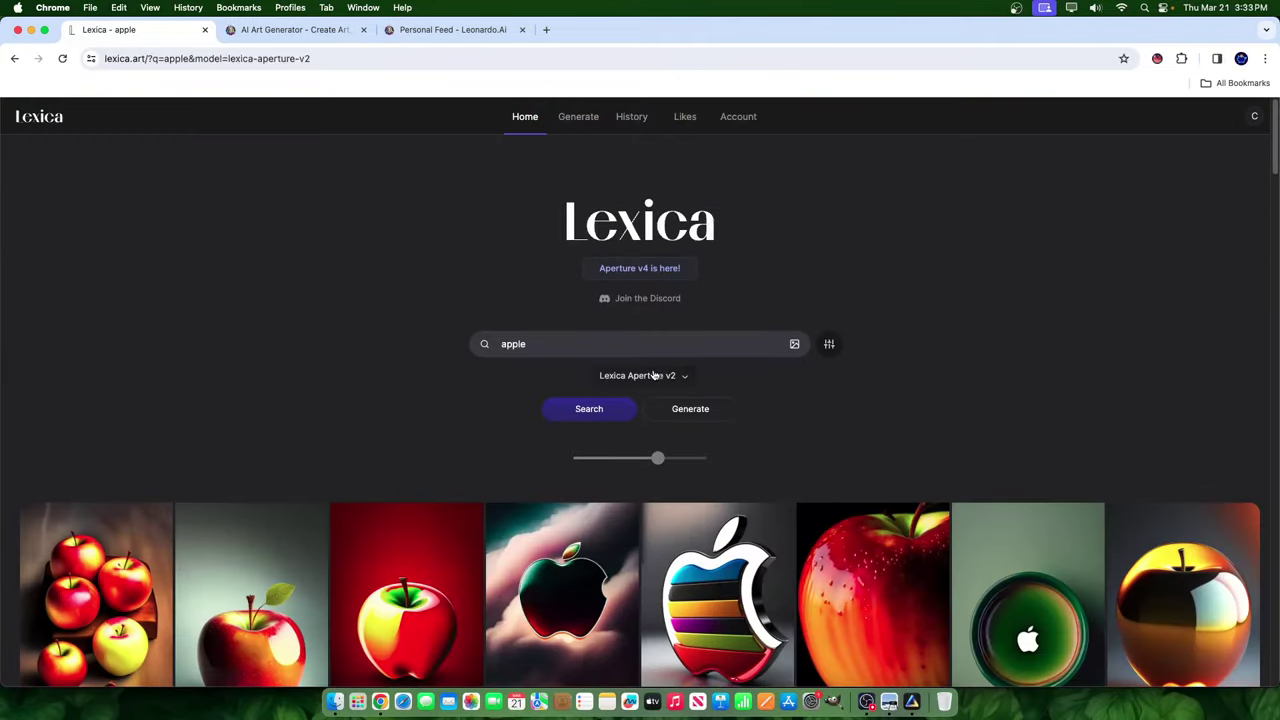
# Try Stable Diffusion 1.5, then settle on the Lexica Aperture v3.5 model.
pyautogui.click(652, 372)
pyautogui.click(638, 398)
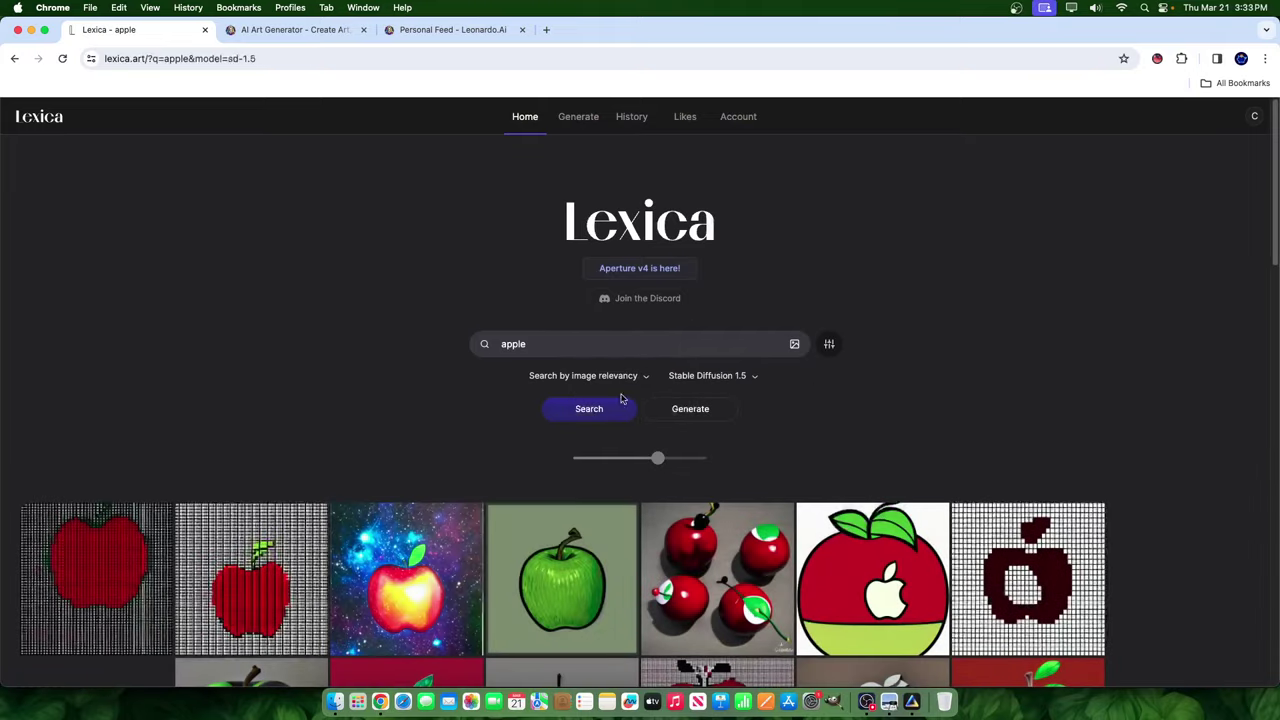
pyautogui.scroll(-8, 623, 400)
pyautogui.scroll(-4, 965, 477)
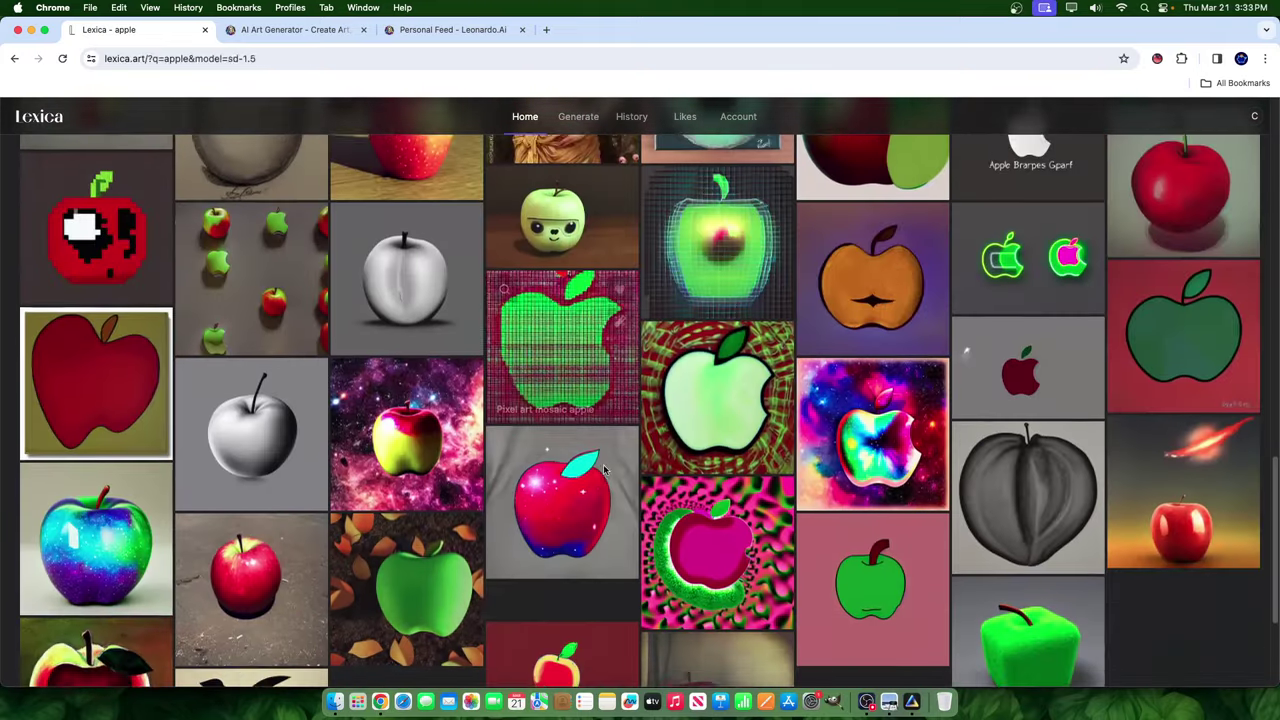
pyautogui.scroll(15, 588, 491)
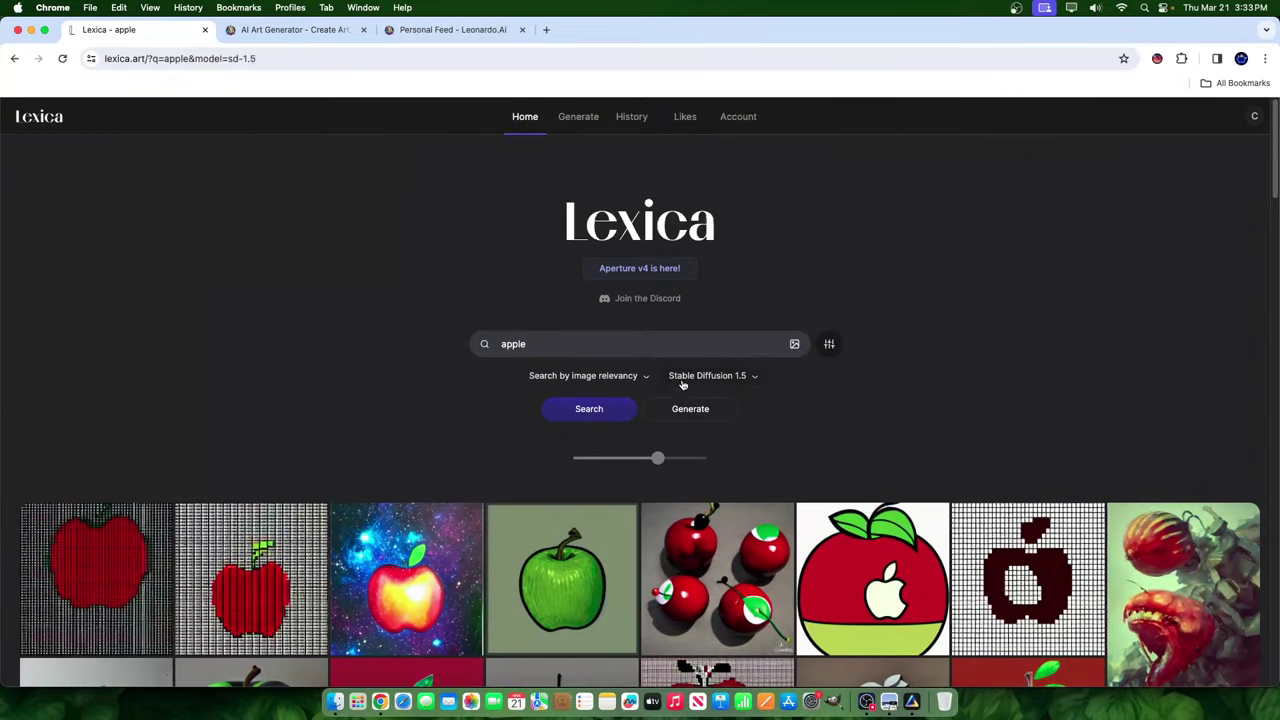
pyautogui.click(693, 379)
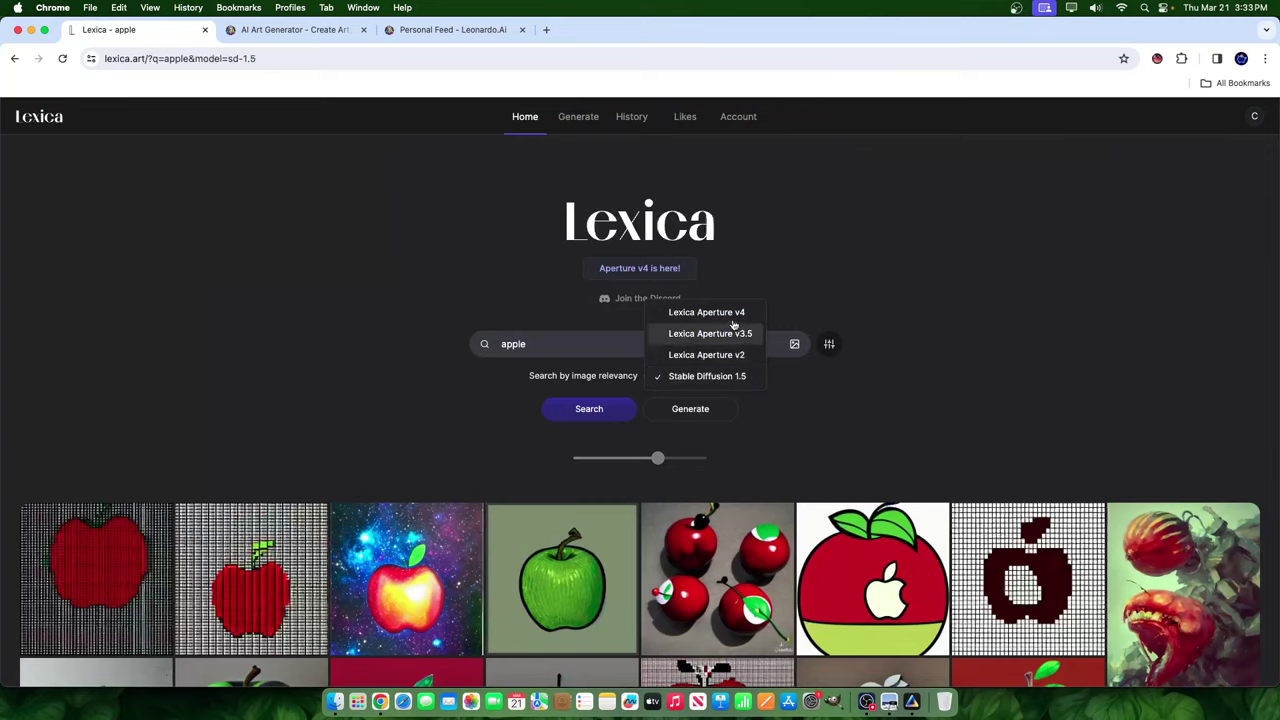
pyautogui.click(716, 337)
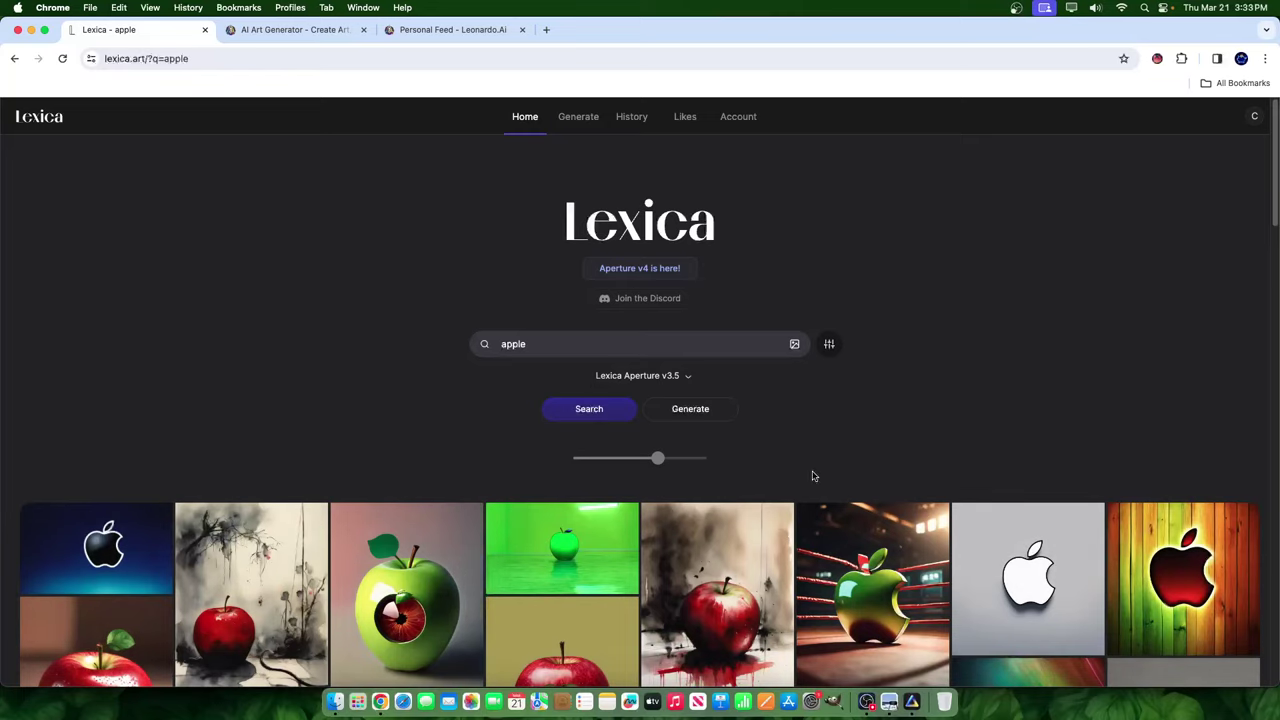
pyautogui.scroll(-10, 811, 477)
pyautogui.scroll(10, 715, 549)
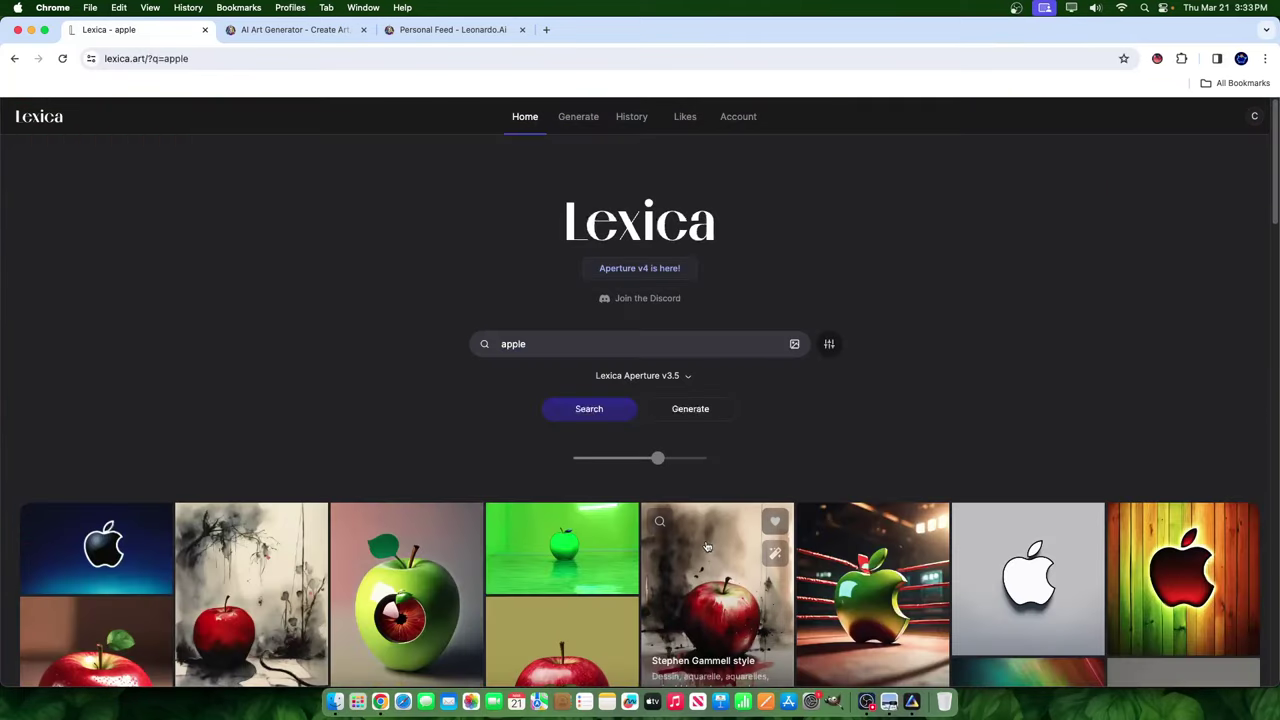
pyautogui.scroll(-3, 710, 548)
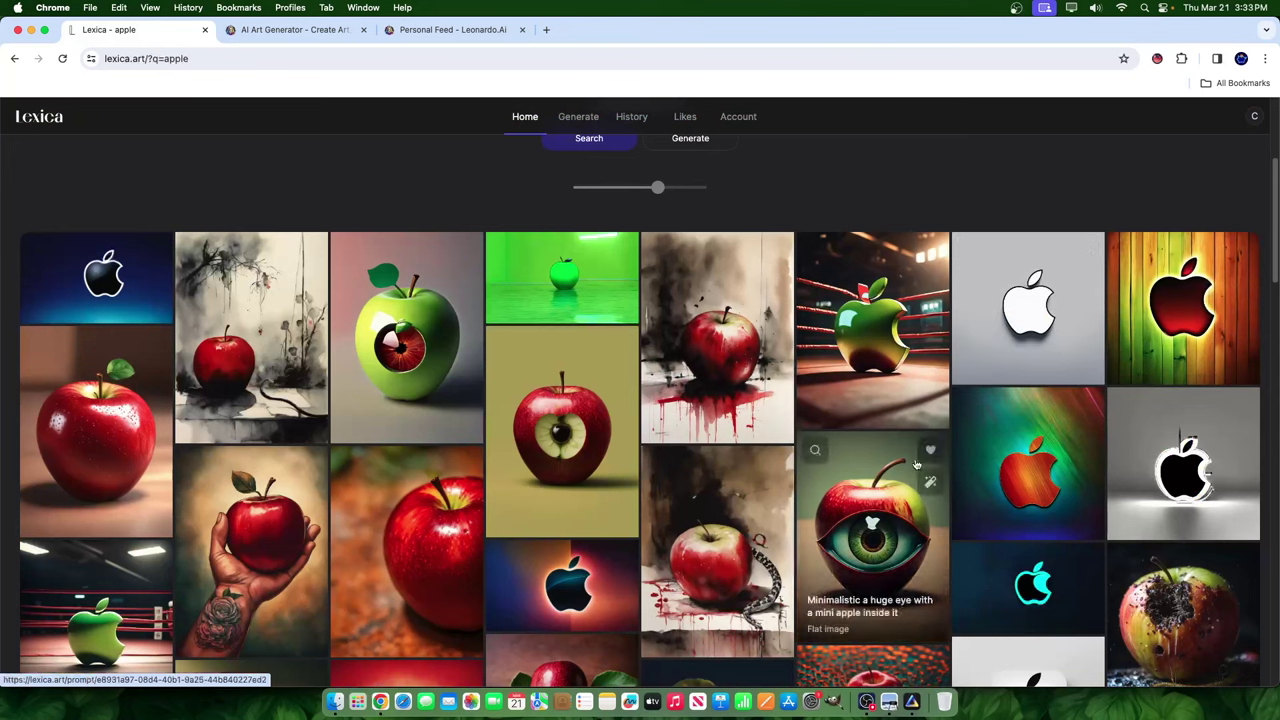
pyautogui.scroll(3, 760, 380)
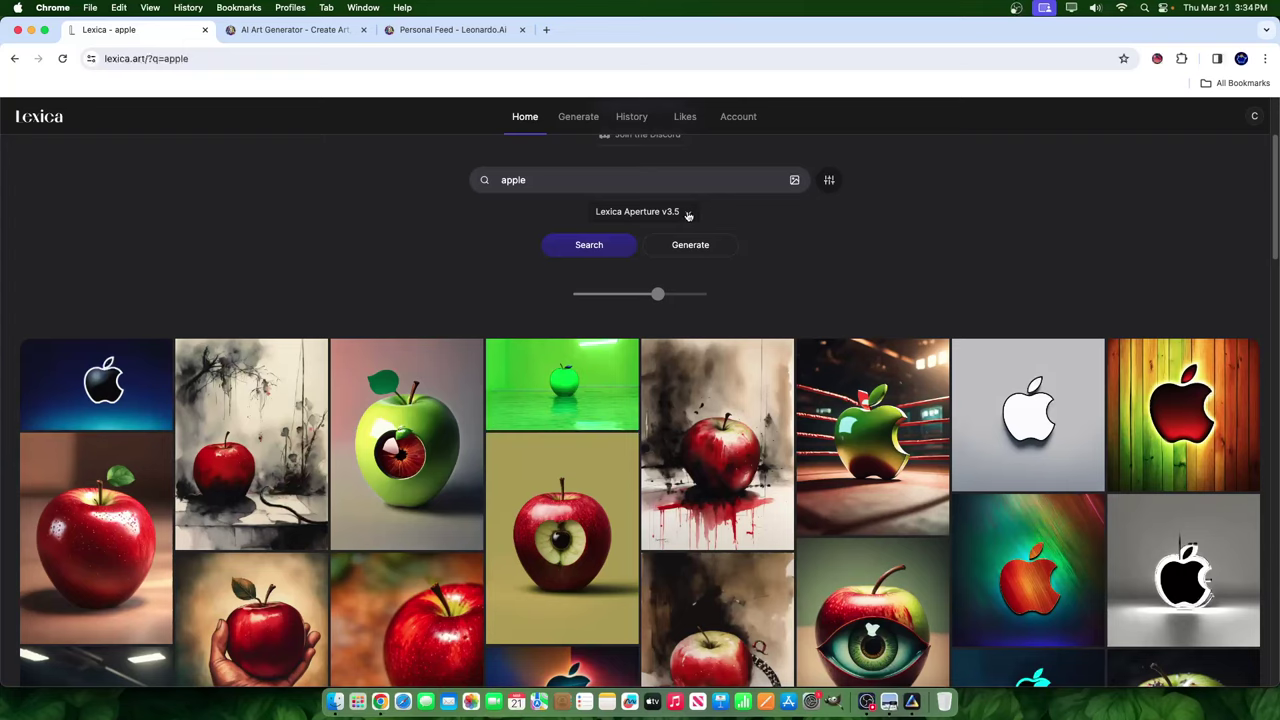
pyautogui.click(684, 211)
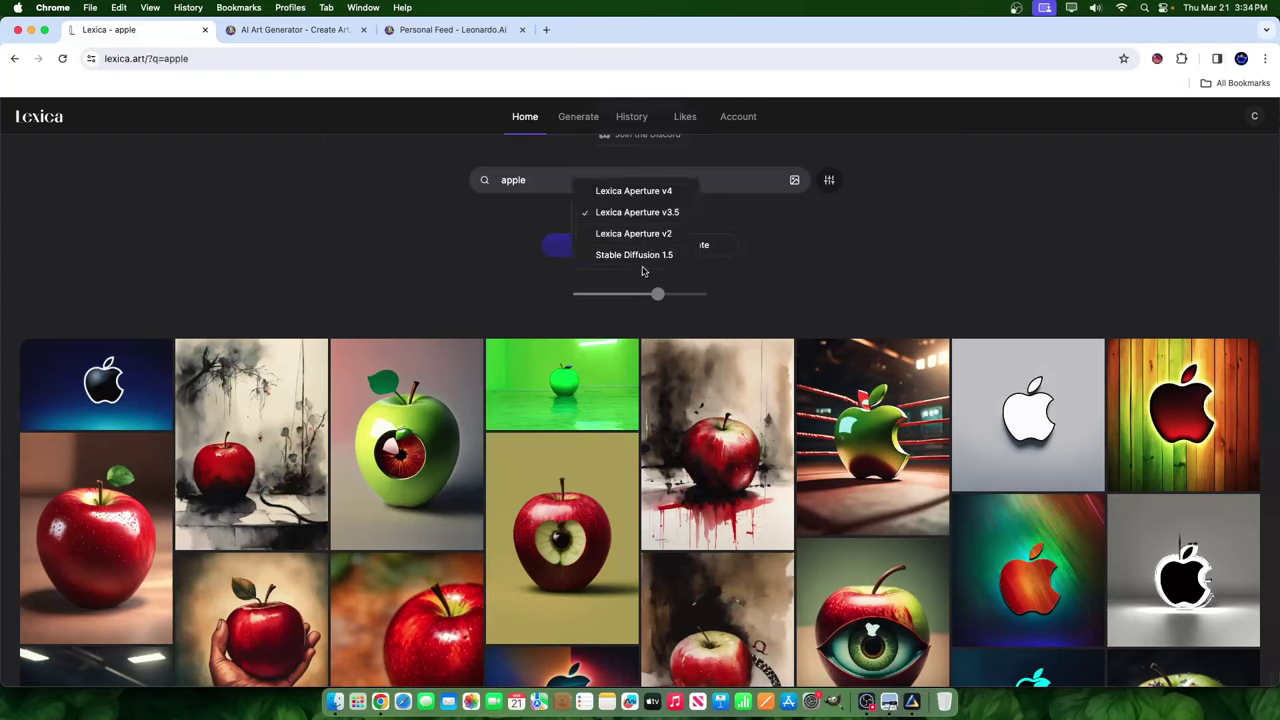
pyautogui.click(903, 256)
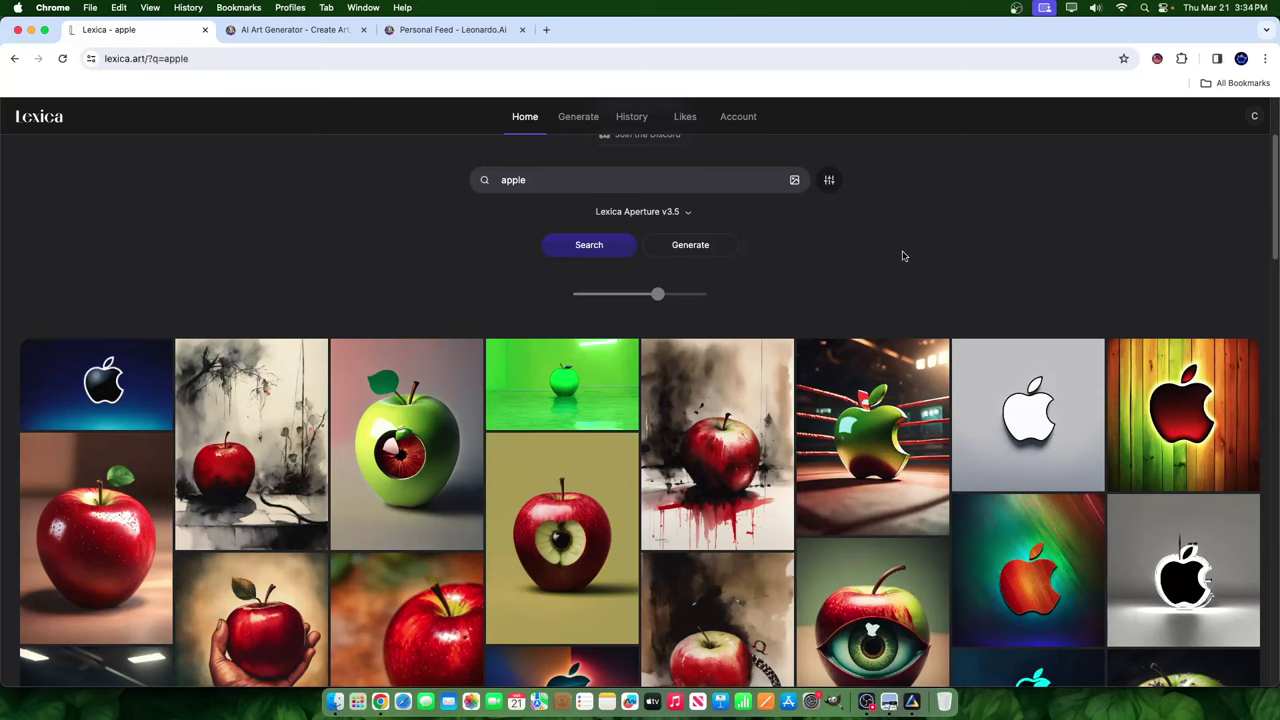
# Look over the neon wolf generations on the Generate page, then open the History Camera Roll.
pyautogui.scroll(3, 634, 249)
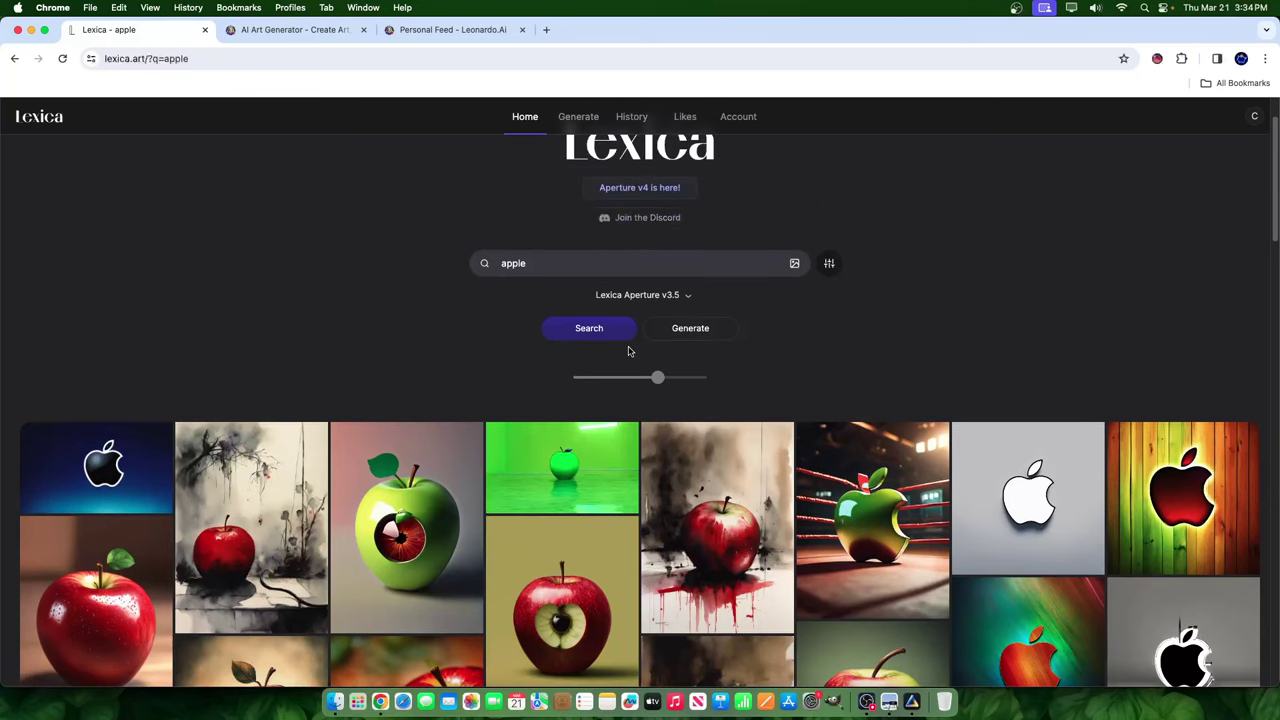
pyautogui.scroll(2, 634, 346)
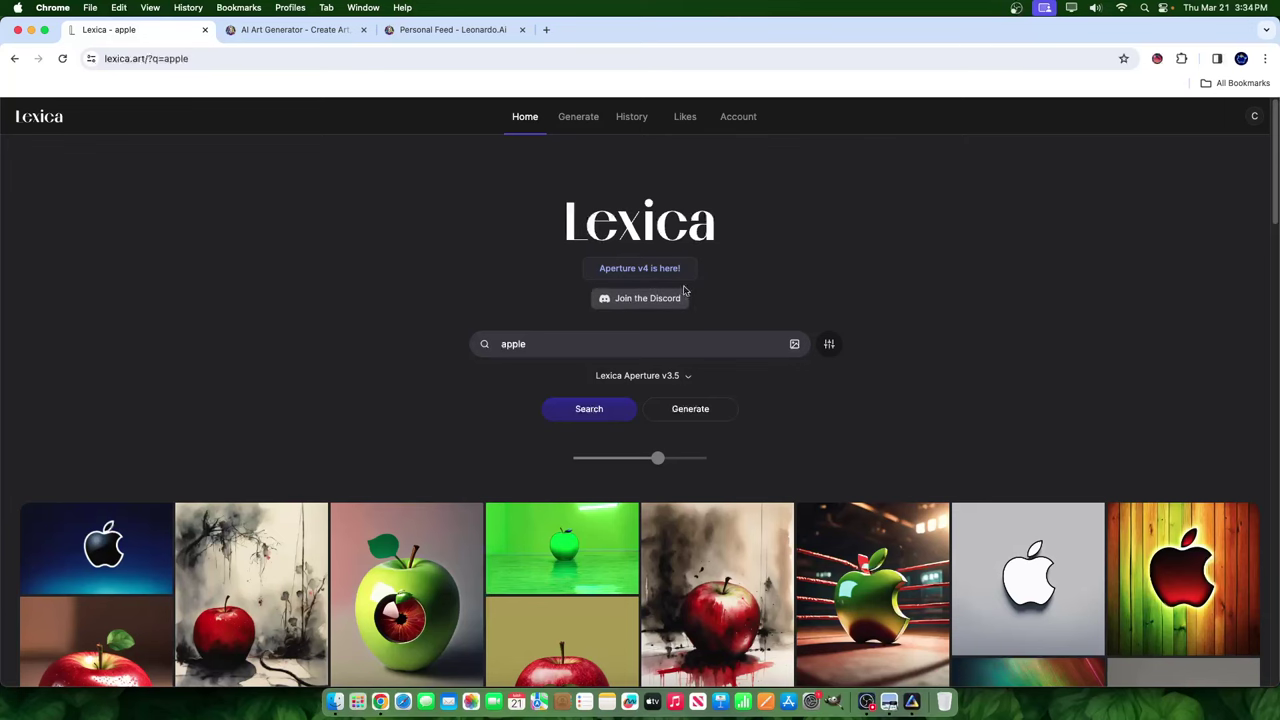
pyautogui.click(584, 129)
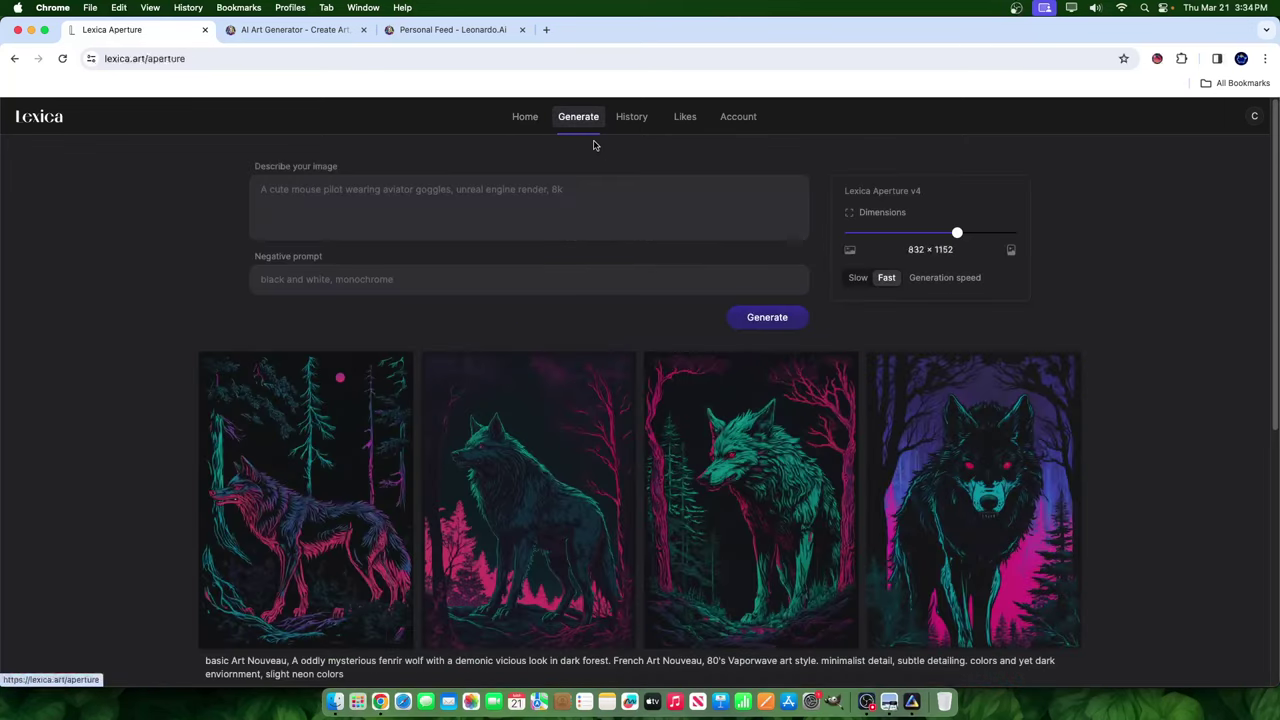
pyautogui.scroll(-3, 416, 397)
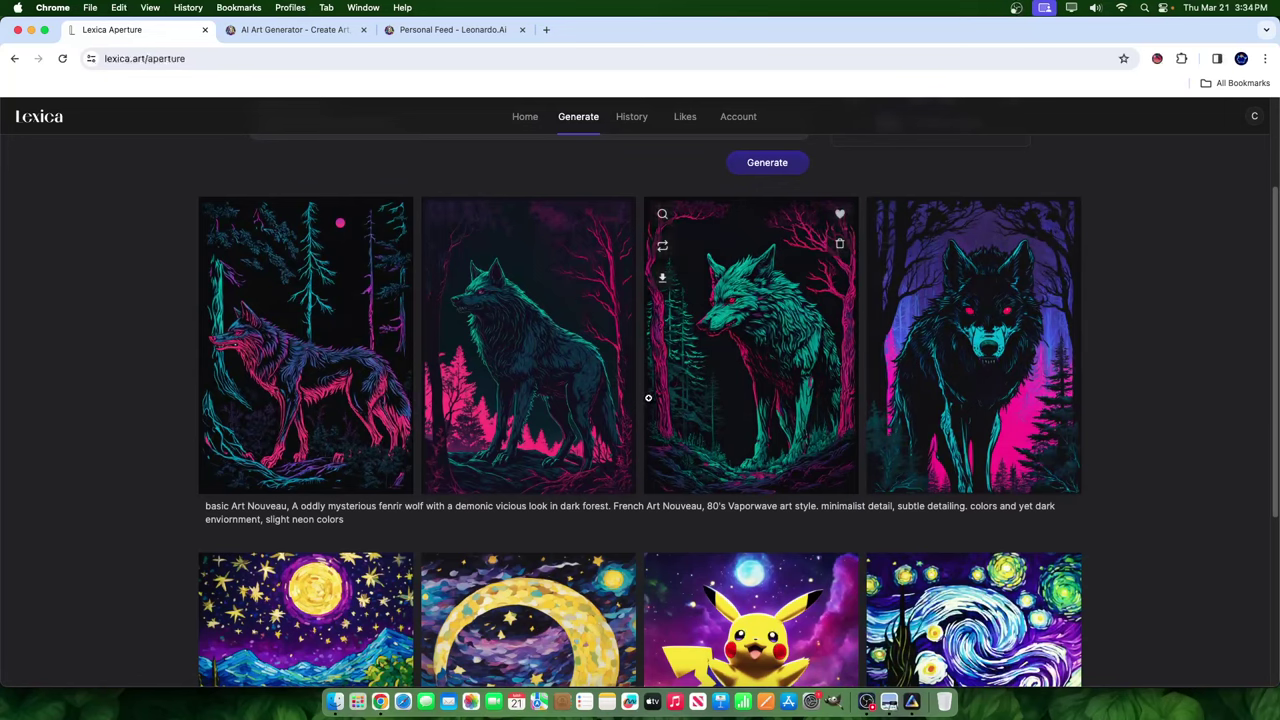
pyautogui.scroll(-5, 612, 393)
pyautogui.scroll(2, 612, 393)
pyautogui.scroll(3, 612, 393)
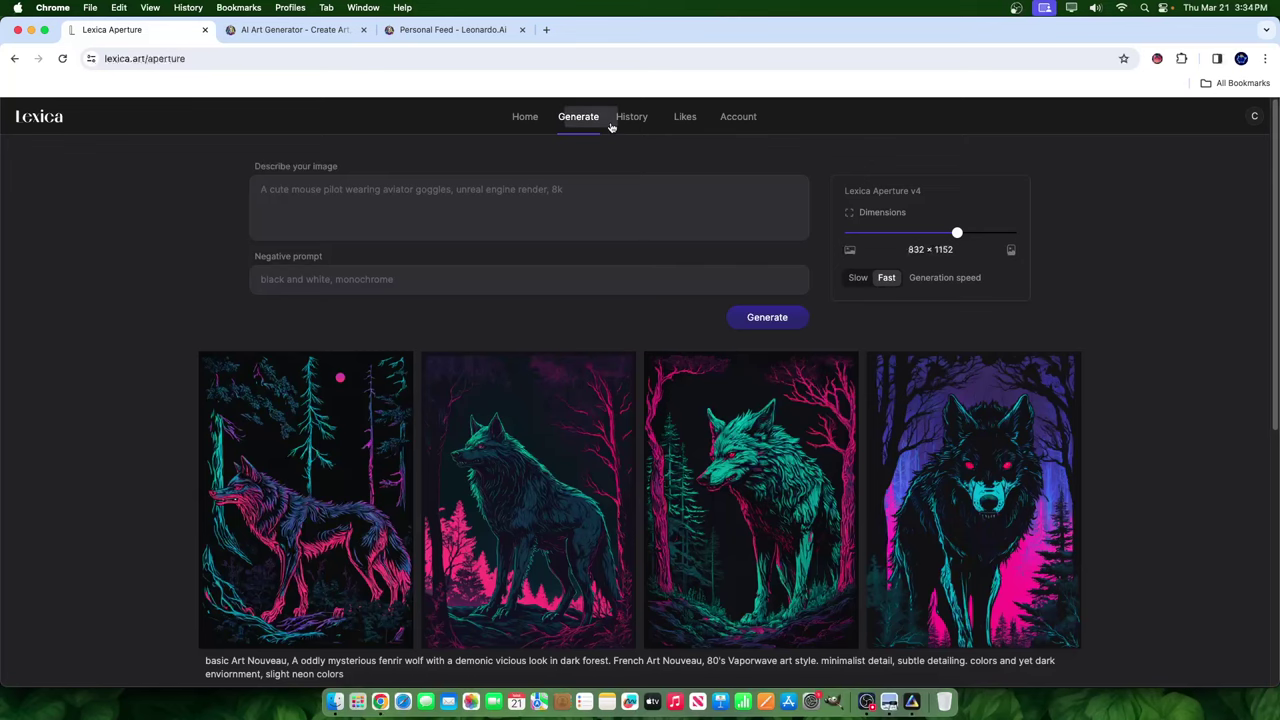
pyautogui.click(631, 117)
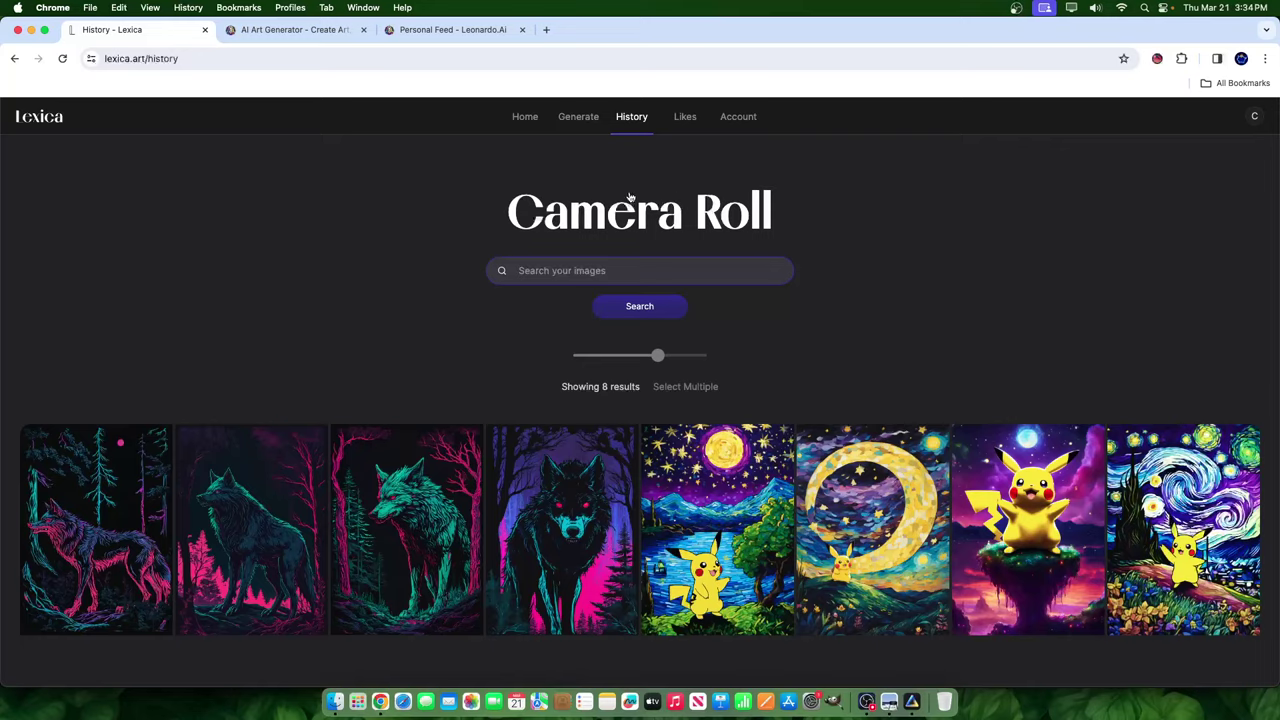
# Check the Likes page, then like the masquerade portrait from the home gallery.
pyautogui.click(685, 116)
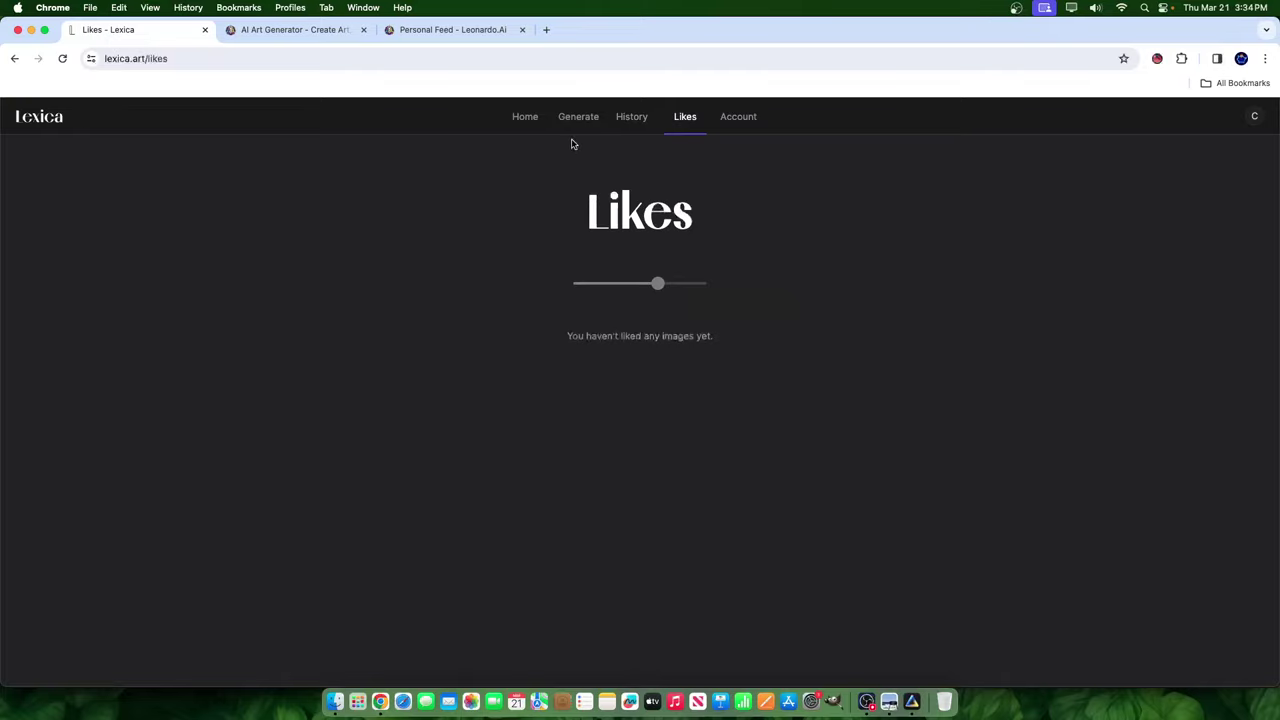
pyautogui.click(522, 118)
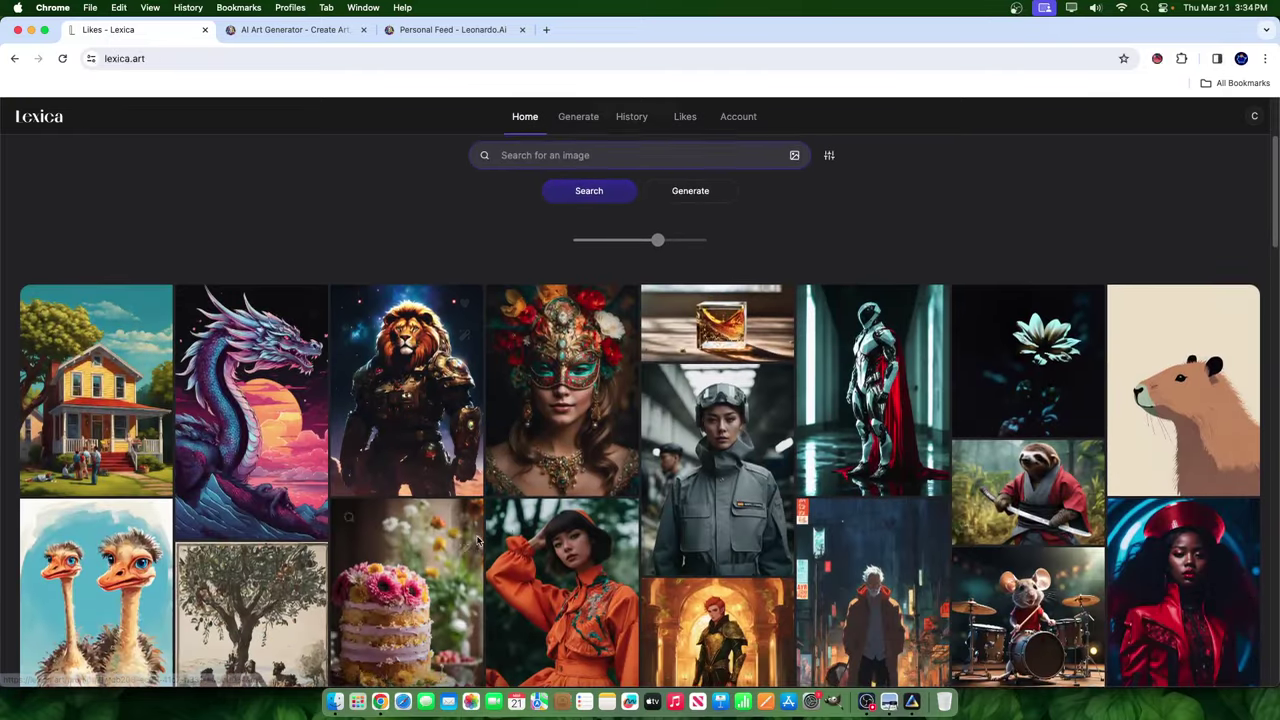
pyautogui.click(562, 385)
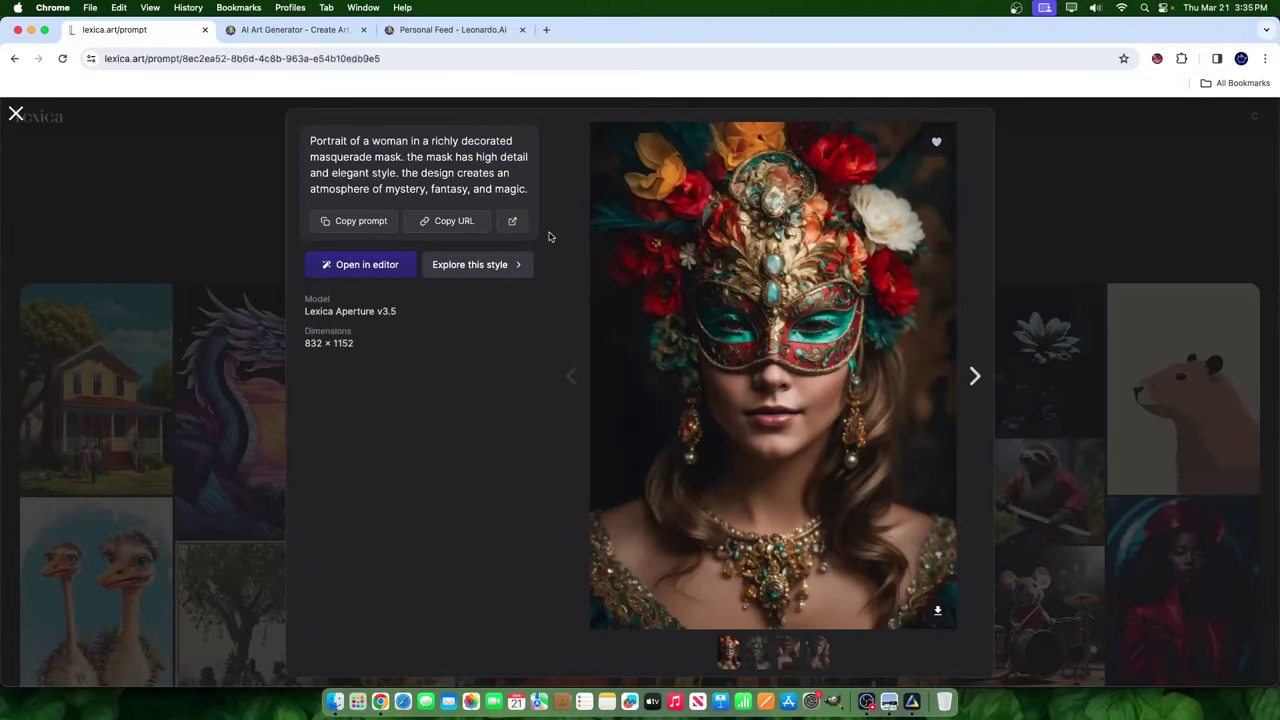
pyautogui.click(937, 145)
pyautogui.click(1096, 195)
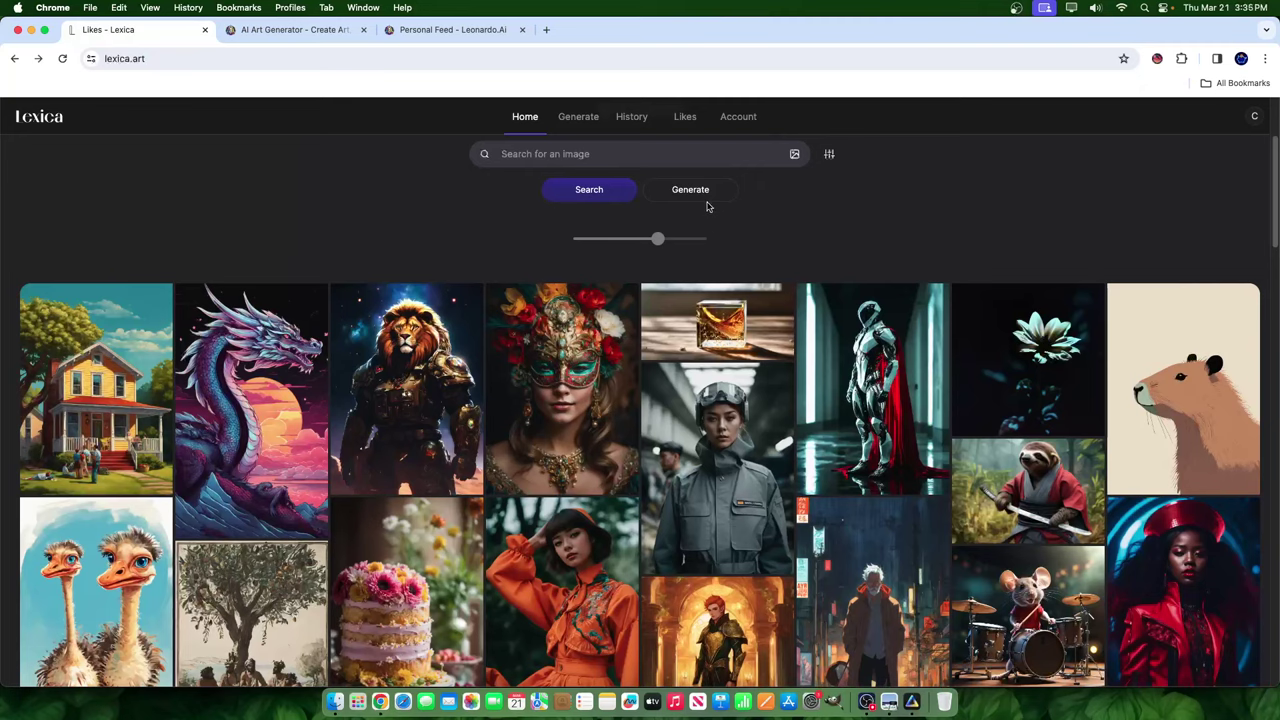
# Confirm the masquerade portrait now appears in Likes, then return to the home gallery.
pyautogui.click(685, 116)
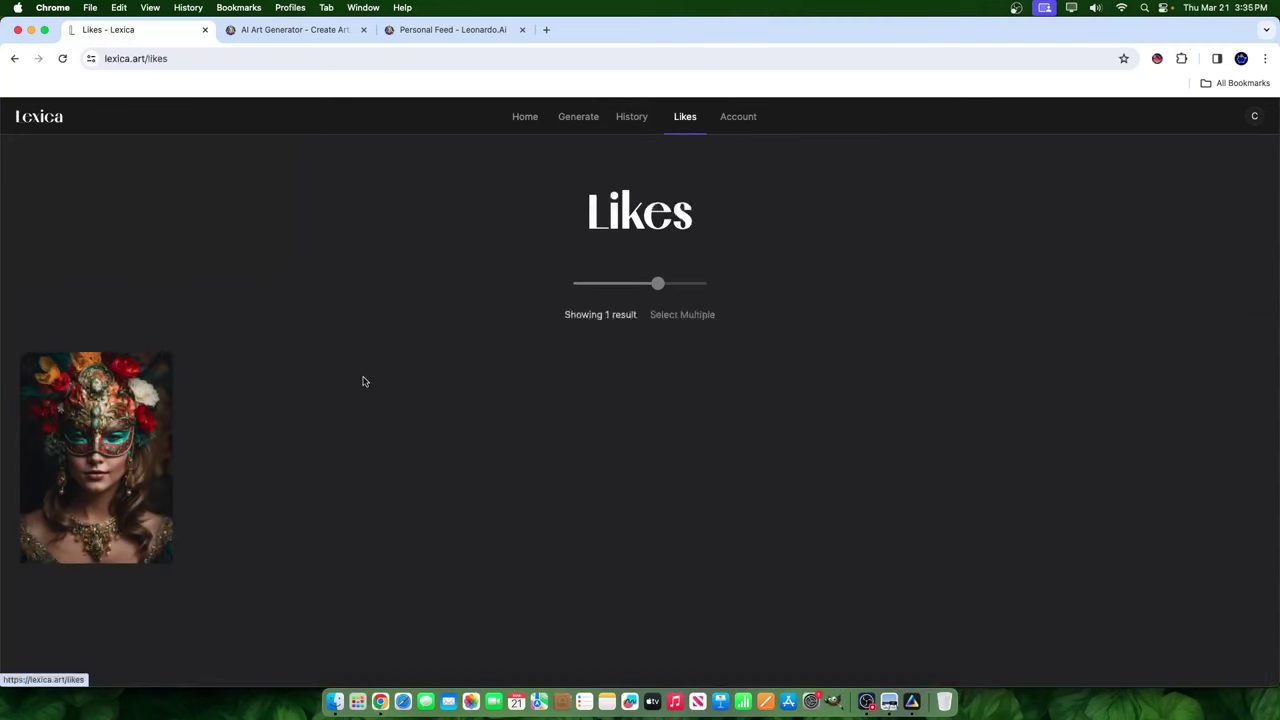
pyautogui.click(153, 440)
pyautogui.click(1204, 321)
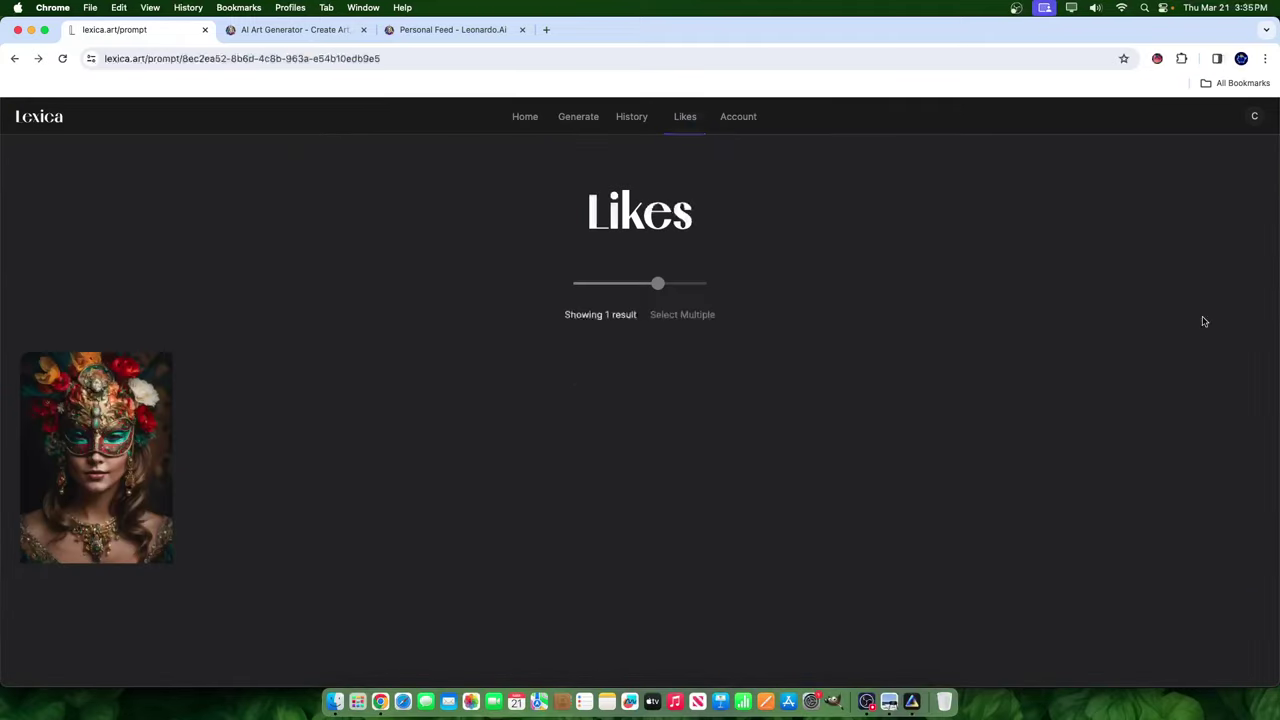
pyautogui.click(525, 116)
# Like the anime Link skydiving portrait and scroll back to the top of the feed.
pyautogui.scroll(-5, 618, 477)
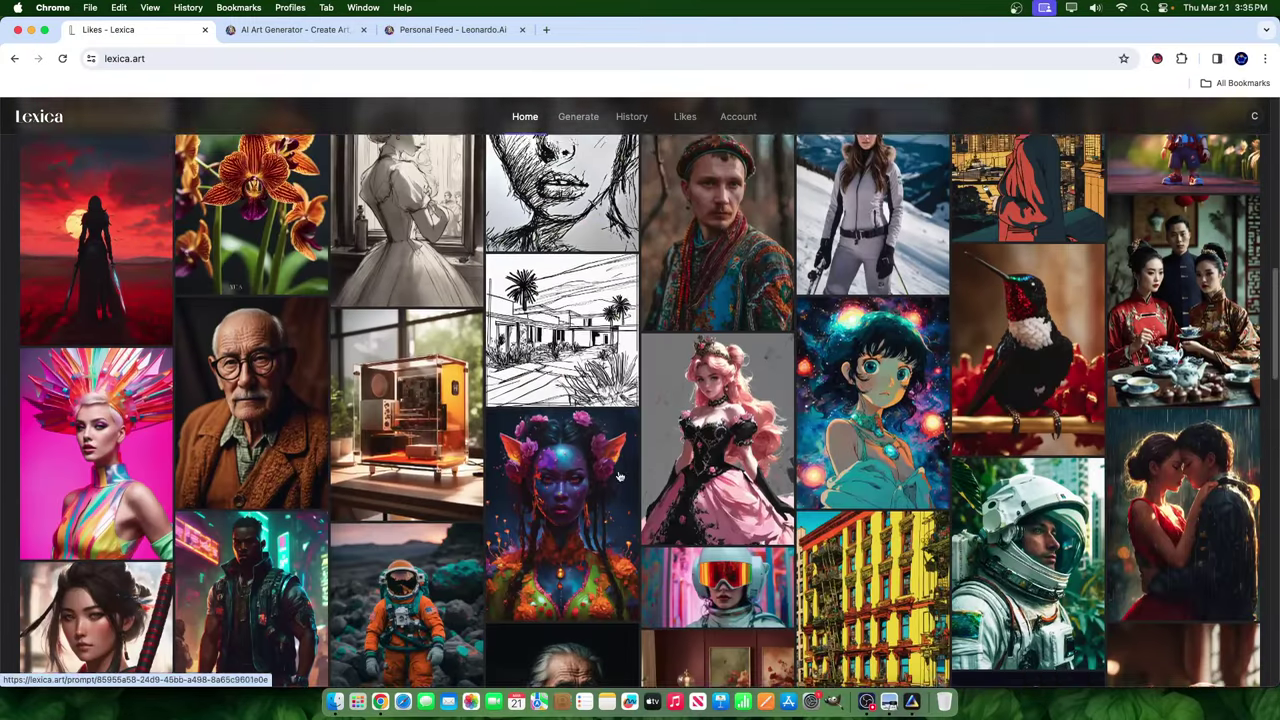
pyautogui.scroll(-1, 618, 477)
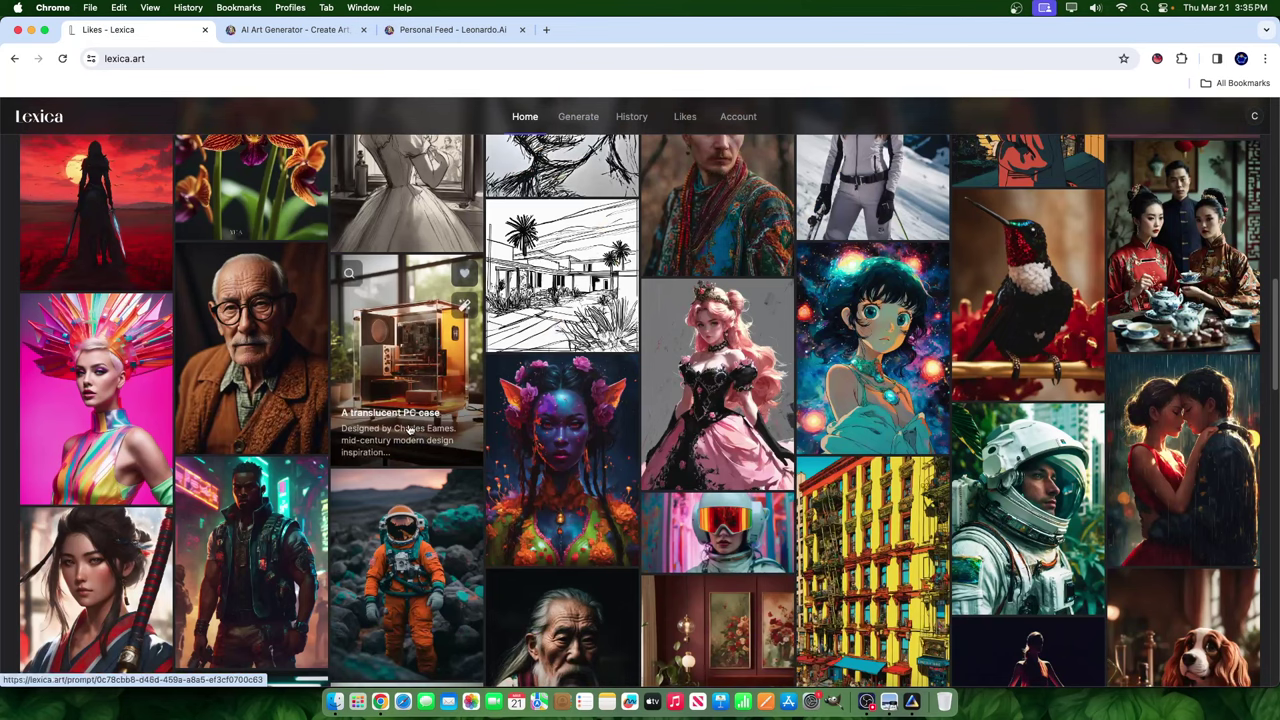
pyautogui.scroll(-10, 409, 430)
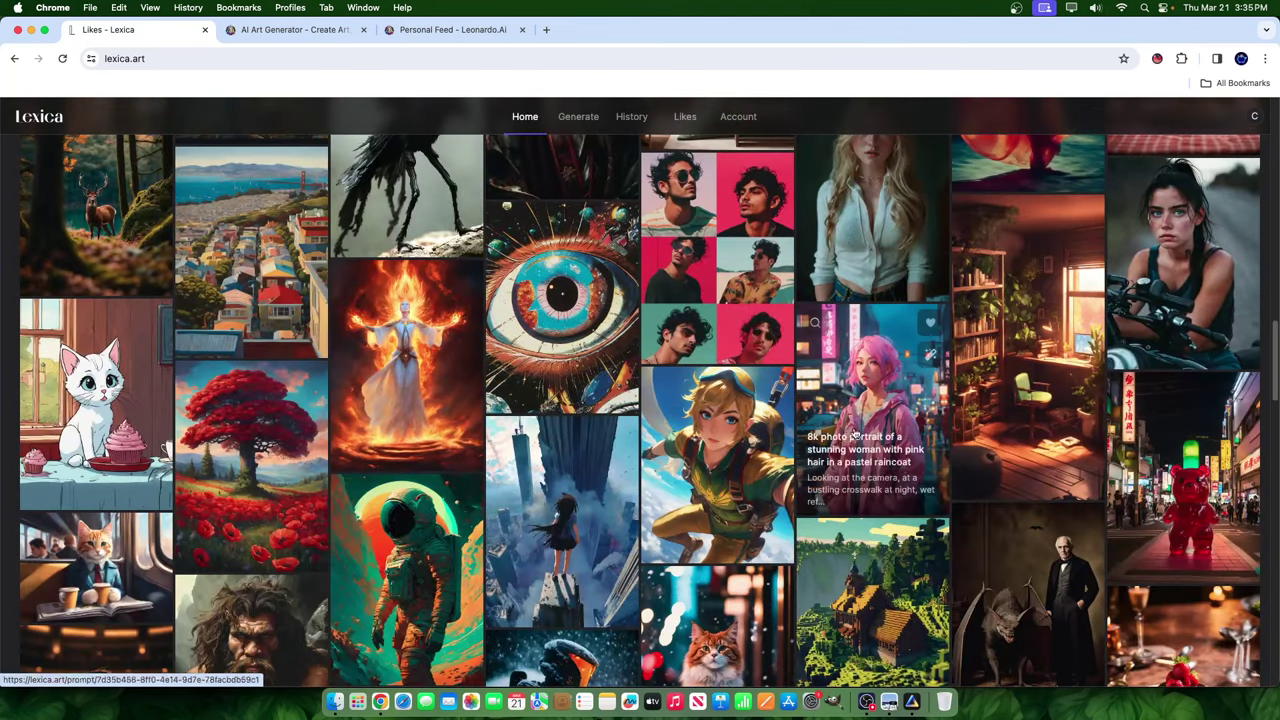
pyautogui.click(745, 430)
pyautogui.click(950, 138)
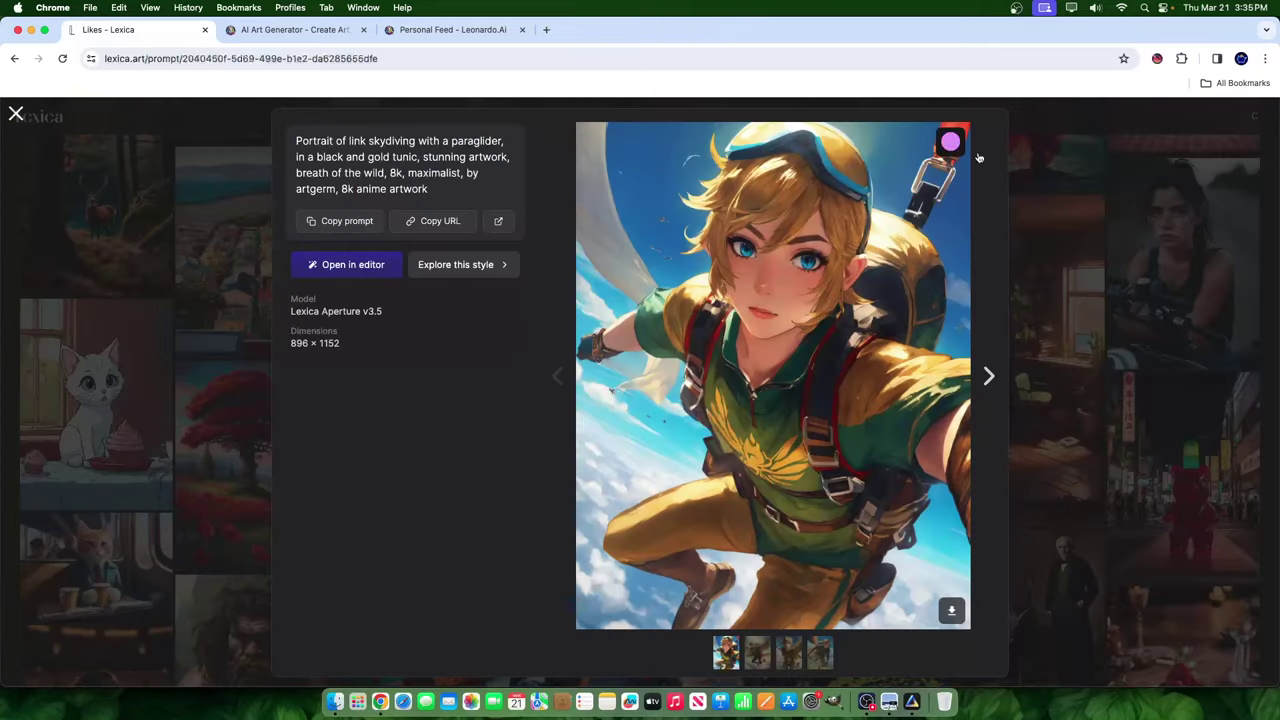
pyautogui.press('Escape')
pyautogui.scroll(15, 926, 250)
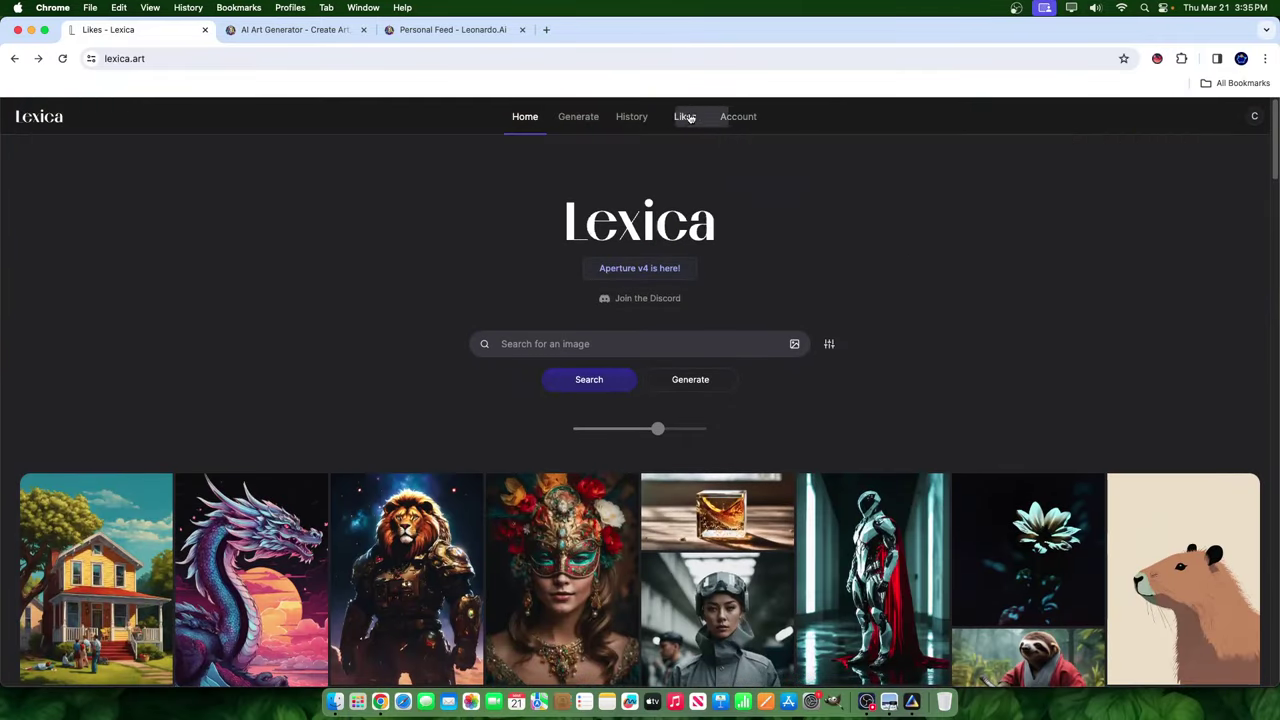
# View the two liked images, then go to the Account plans page.
pyautogui.click(694, 124)
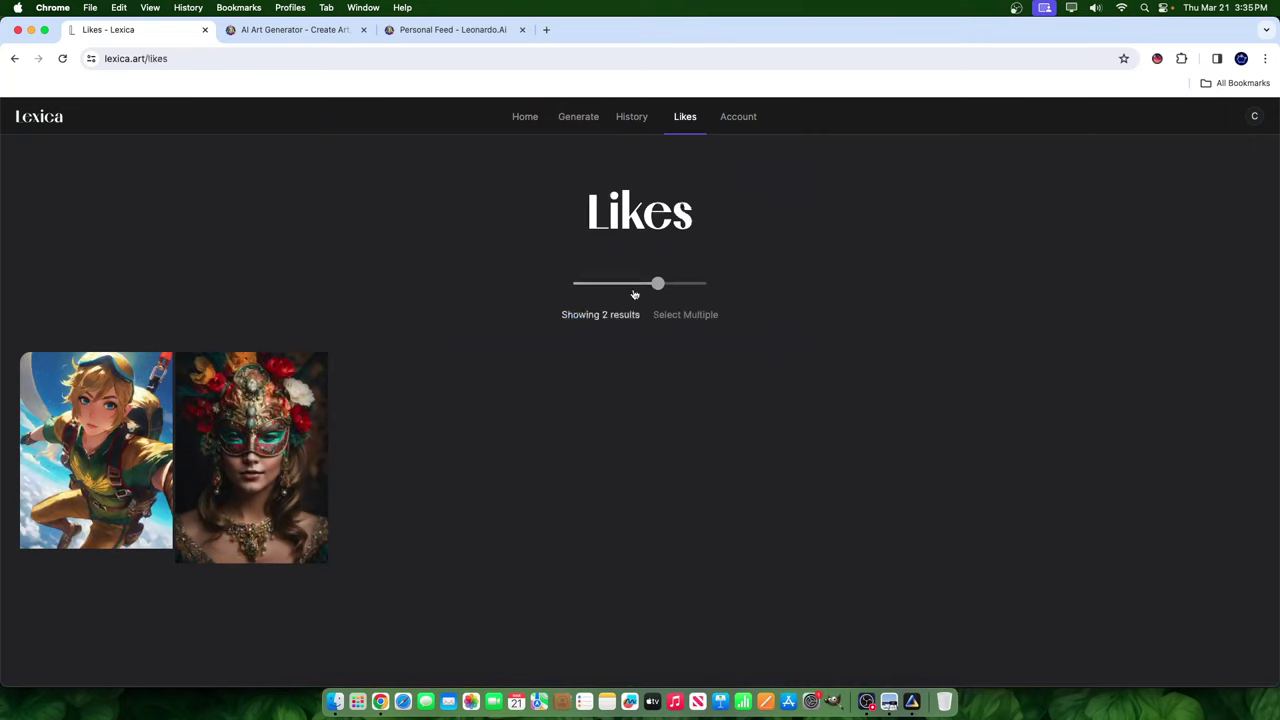
pyautogui.click(728, 118)
pyautogui.scroll(-5, 617, 368)
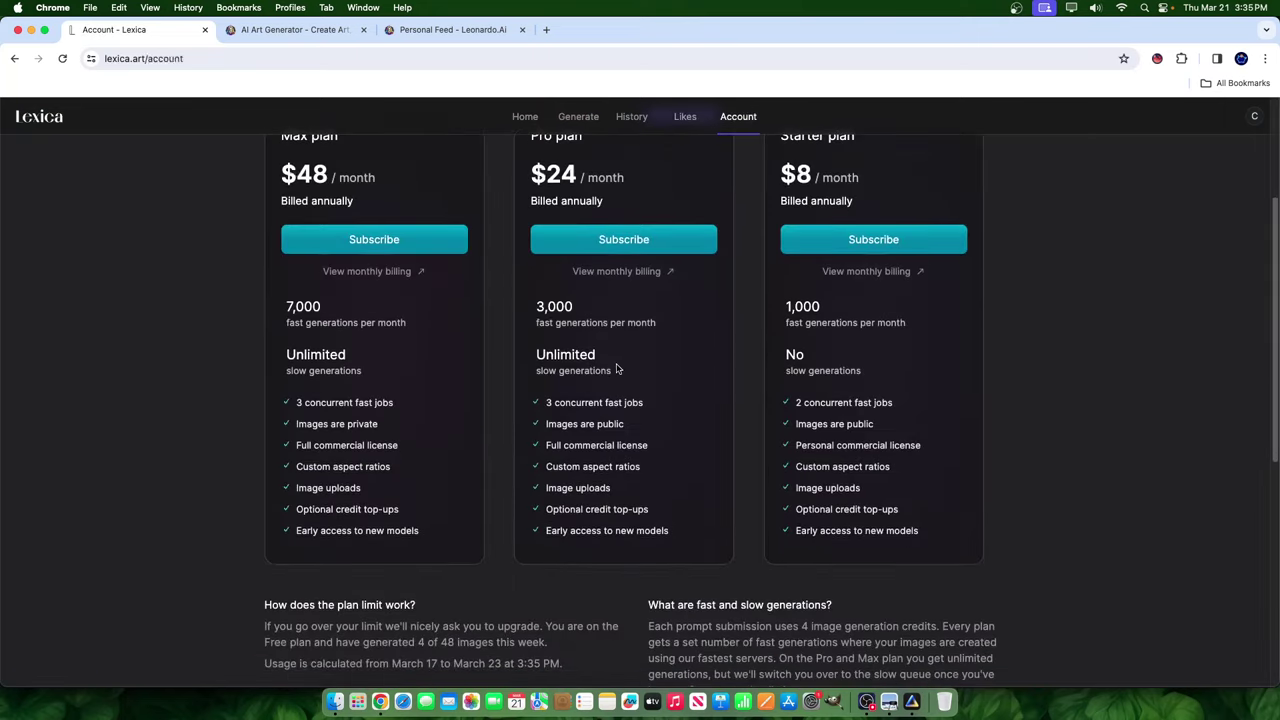
pyautogui.scroll(2, 617, 375)
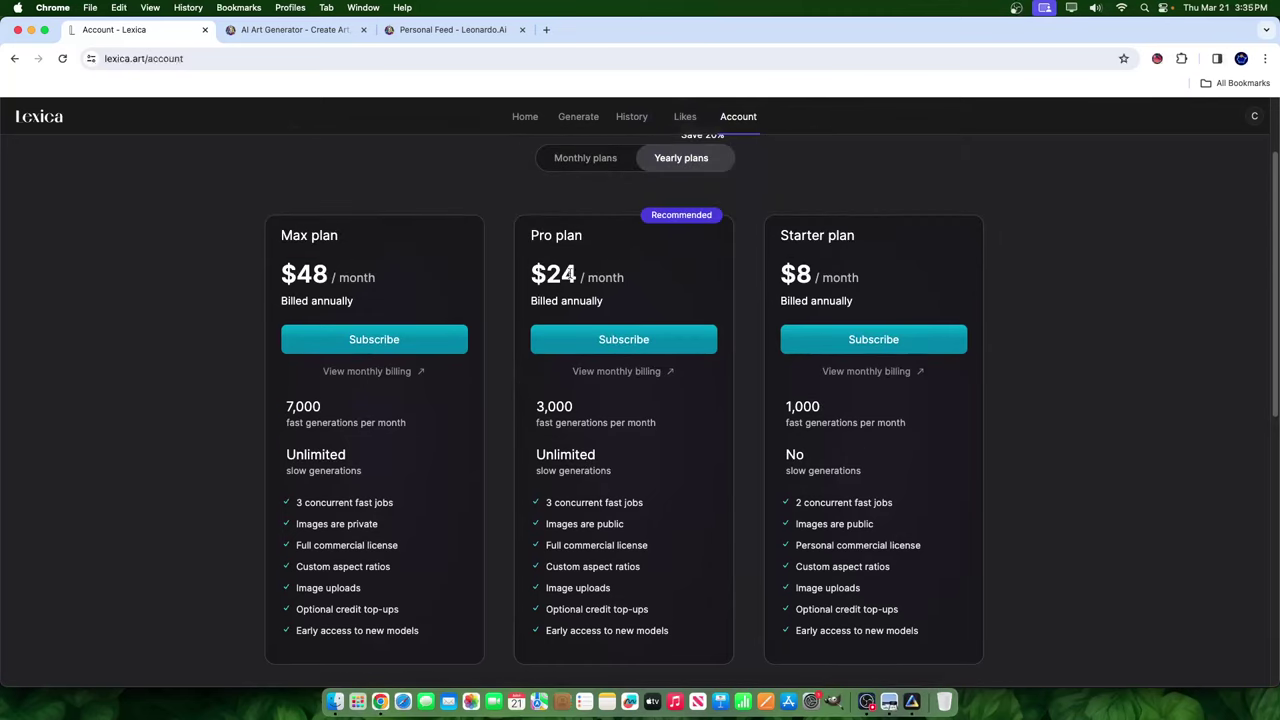
# Compare the Max, Pro and Starter plans at monthly billing: $60, $30 and $10.
pyautogui.moveTo(785, 236); pyautogui.dragTo(852, 236)
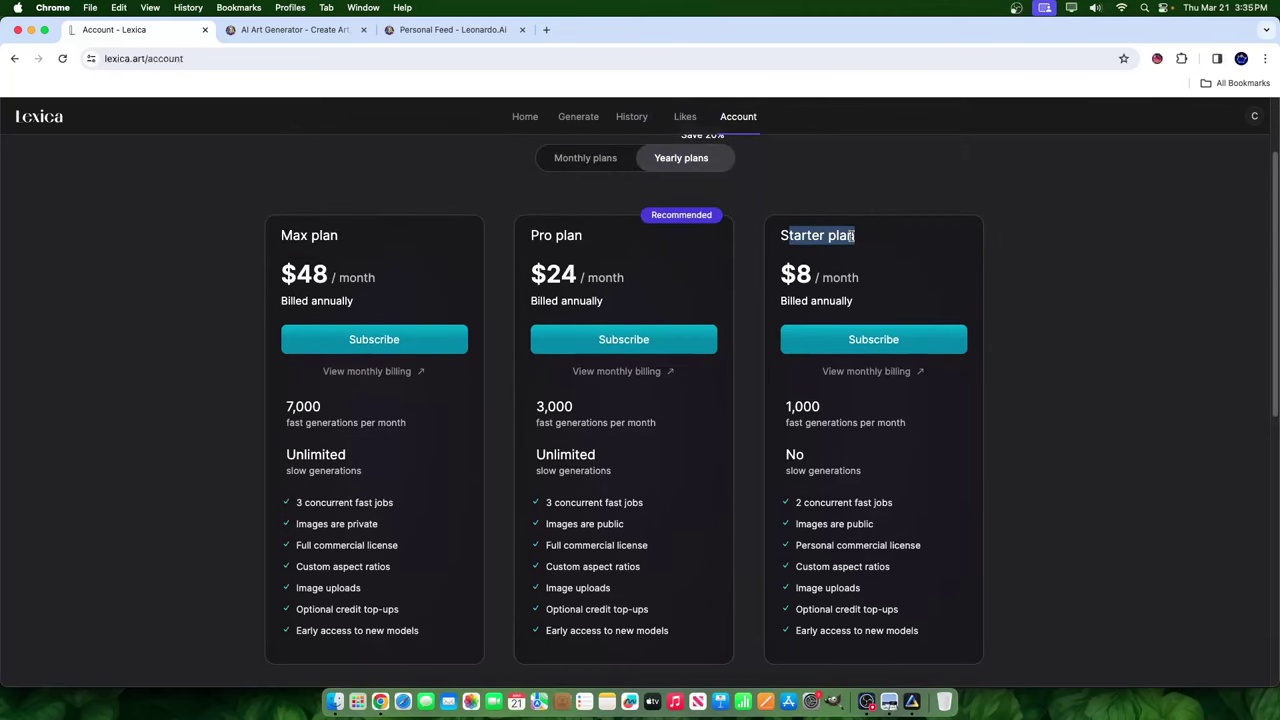
pyautogui.moveTo(544, 228); pyautogui.dragTo(580, 236)
pyautogui.moveTo(281, 236); pyautogui.dragTo(294, 234)
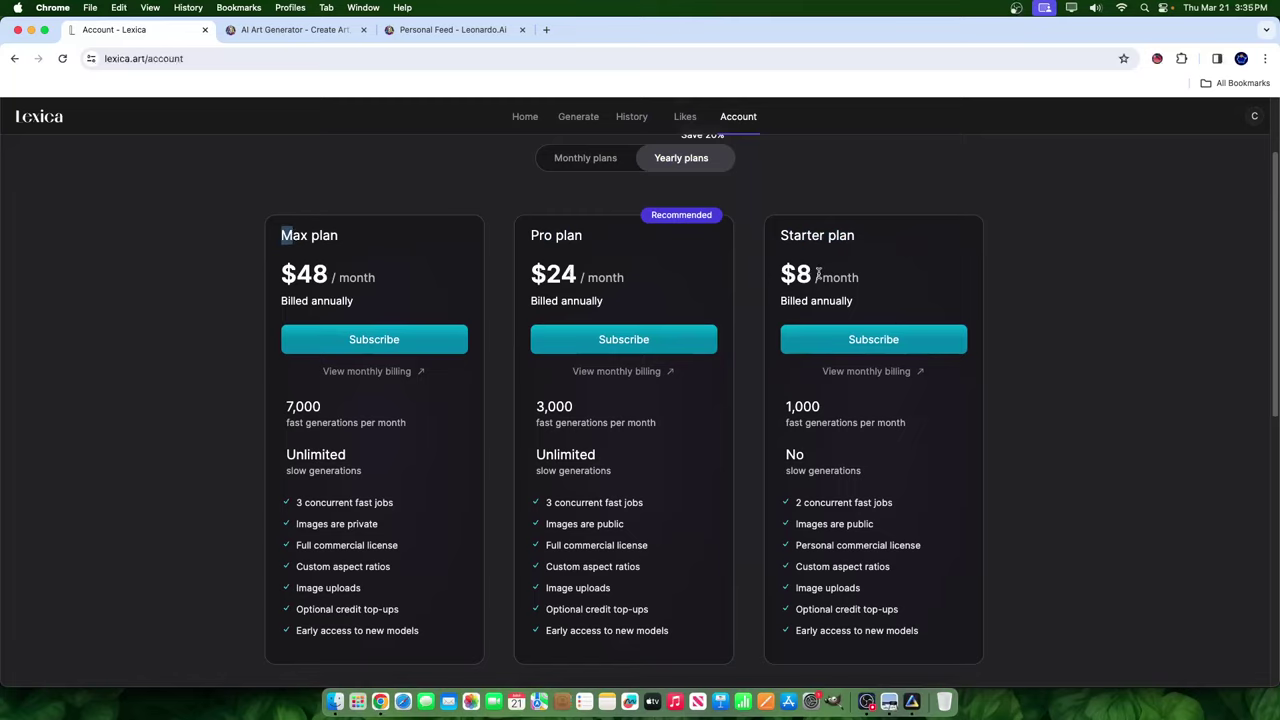
pyautogui.click(591, 160)
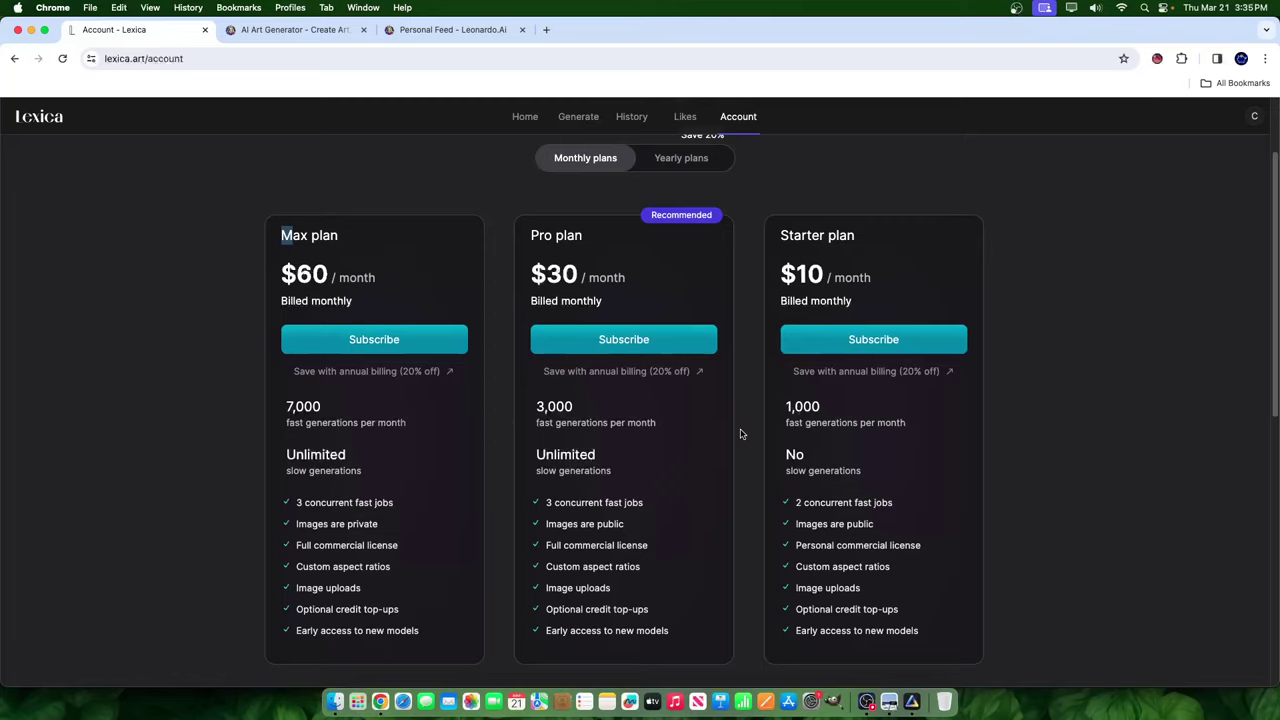
pyautogui.scroll(3, 663, 260)
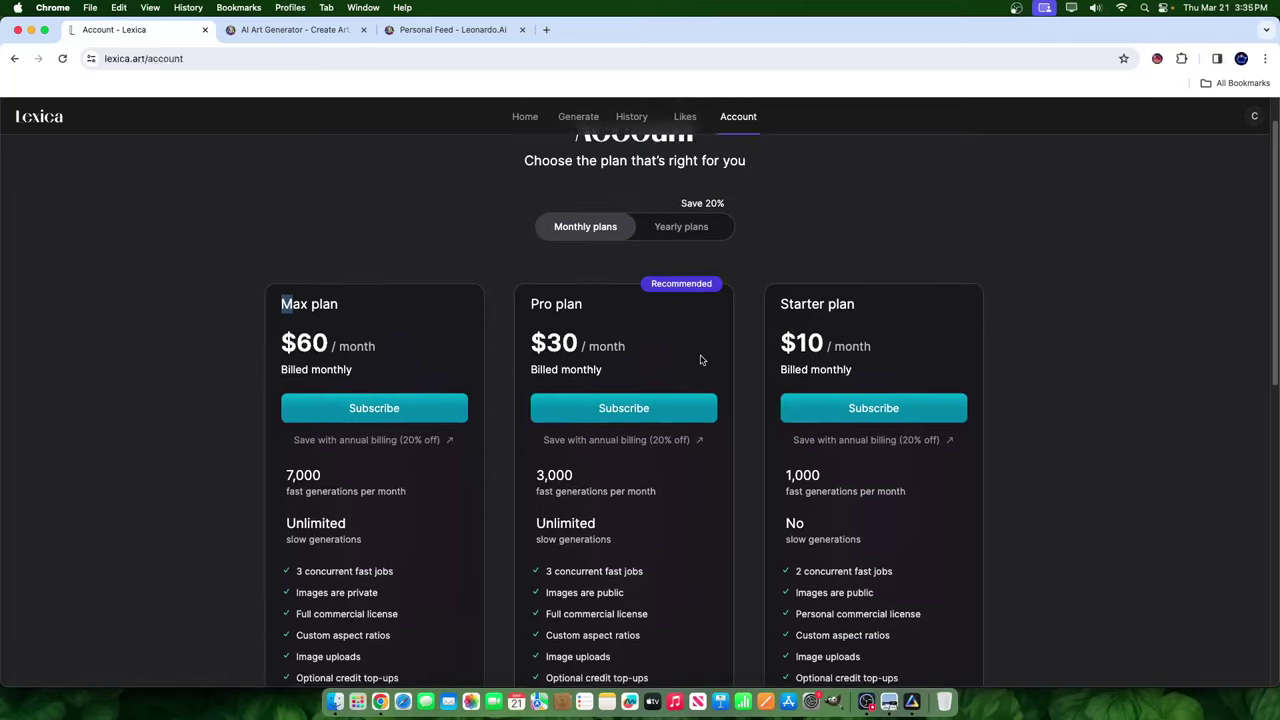
# Browse the wolf and Pikachu results on the Generate page, then return to the home feed.
pyautogui.click(580, 120)
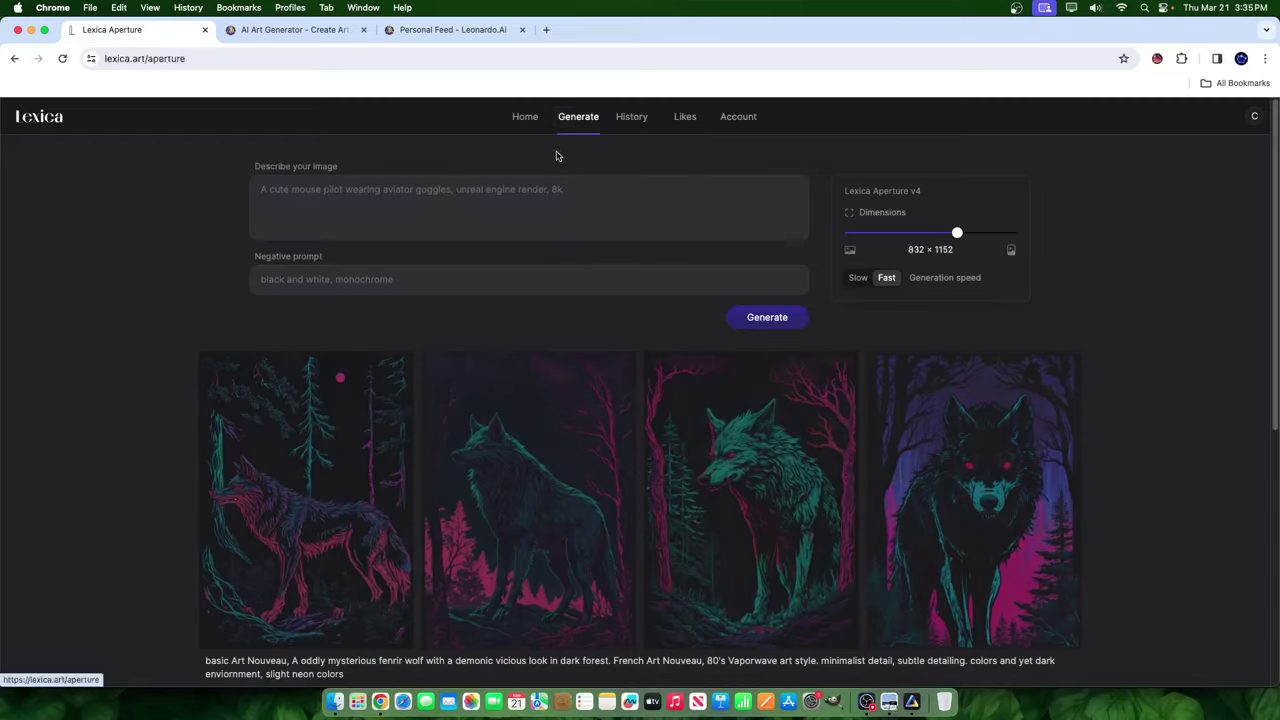
pyautogui.scroll(-1, 1005, 522)
pyautogui.scroll(-5, 1005, 522)
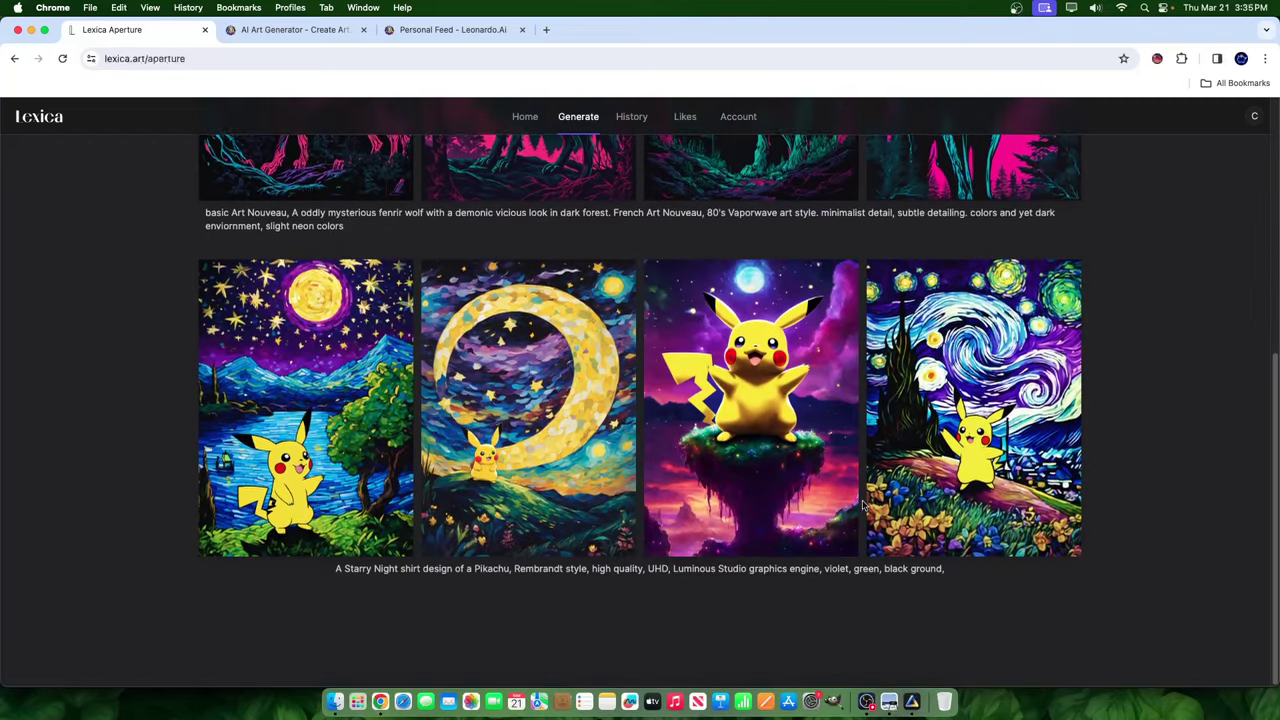
pyautogui.scroll(6, 850, 525)
pyautogui.scroll(-1, 714, 527)
pyautogui.scroll(-5, 714, 527)
pyautogui.scroll(6, 742, 452)
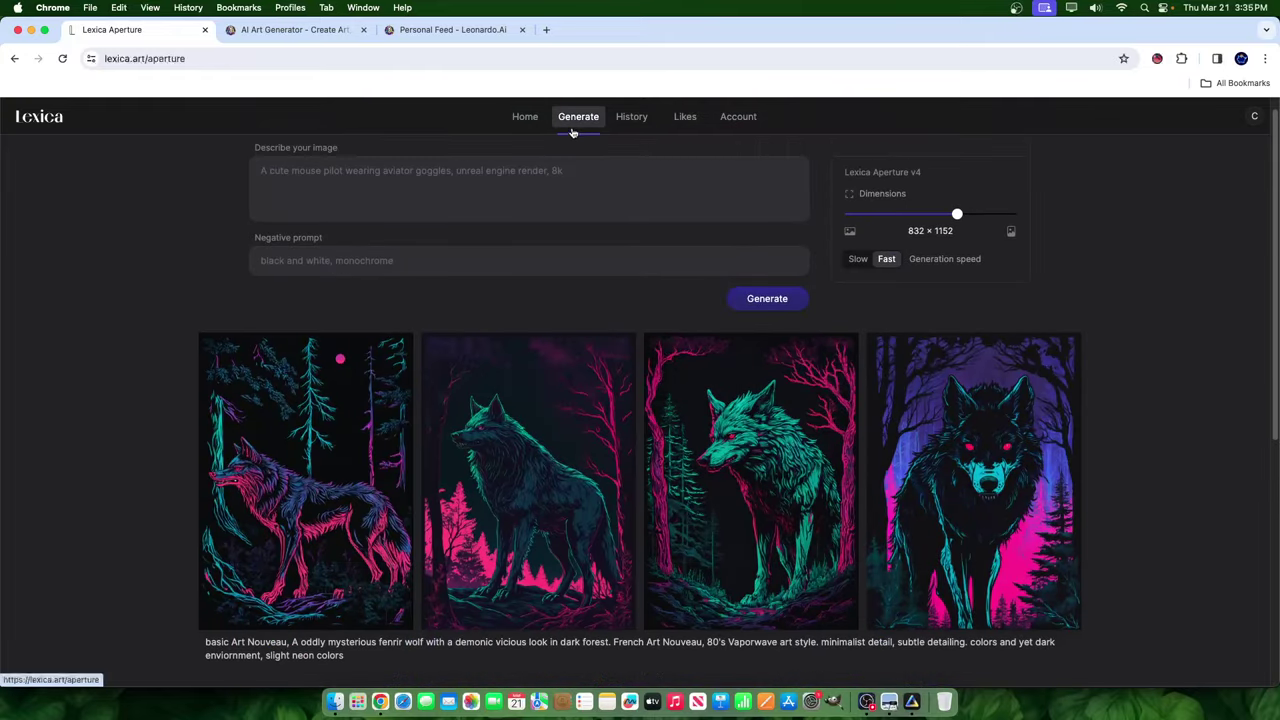
pyautogui.click(525, 116)
pyautogui.scroll(-5, 705, 580)
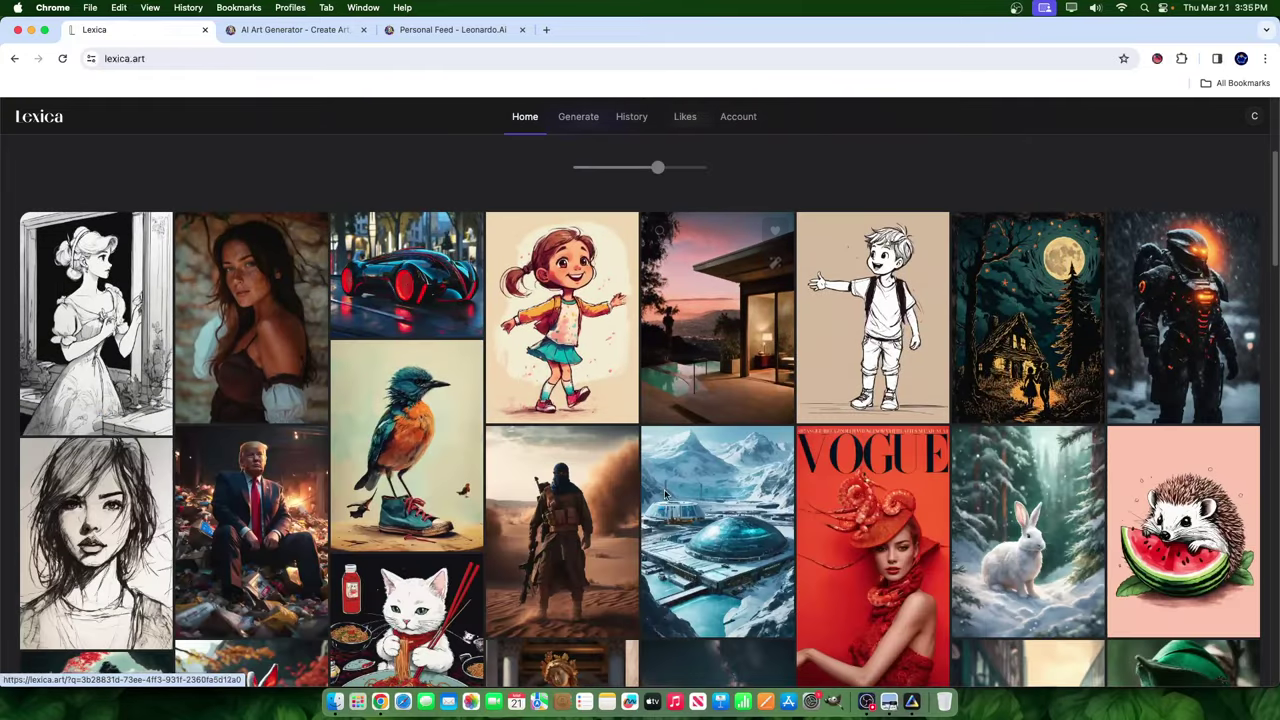
# Open and close the Hare in snow image, then open the watermelon hedgehog ink-sketch details.
pyautogui.click(1035, 512)
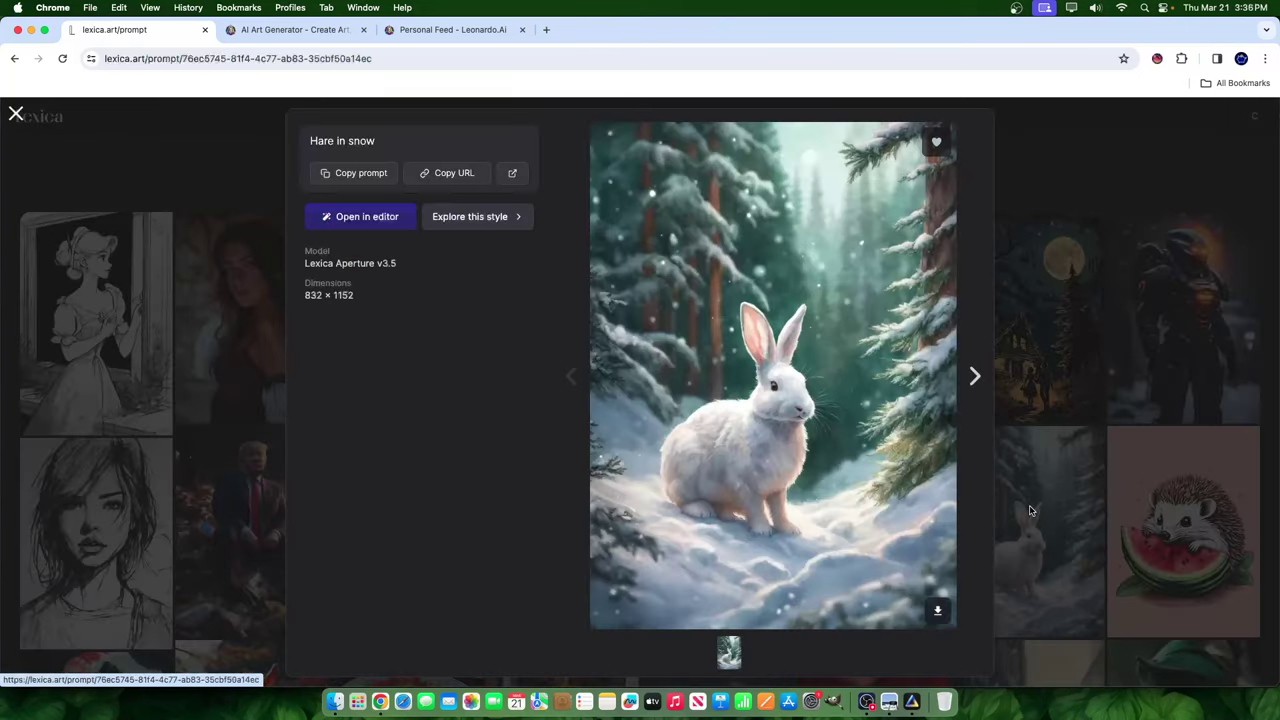
pyautogui.click(1033, 511)
pyautogui.click(1213, 537)
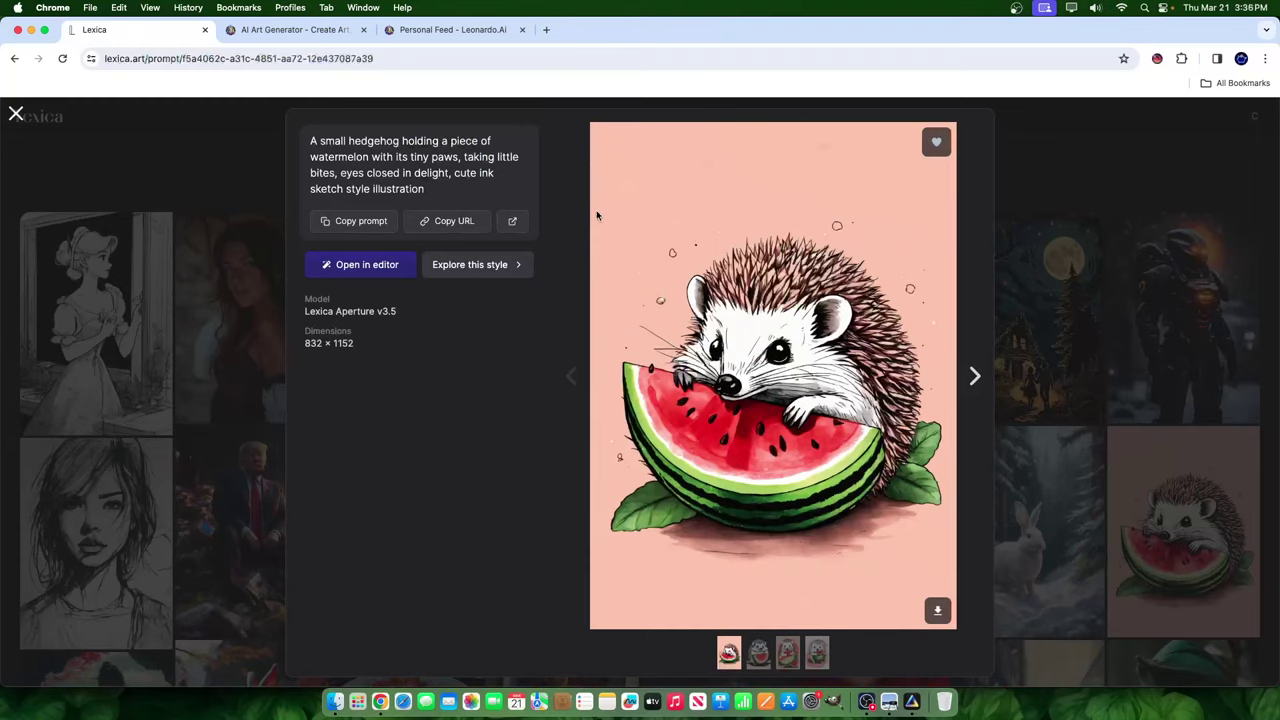
pyautogui.moveTo(461, 157); pyautogui.dragTo(337, 175)
pyautogui.click(393, 220)
# View the second, third and fourth hedgehog variants and open its prompt page in a new tab.
pyautogui.click(758, 662)
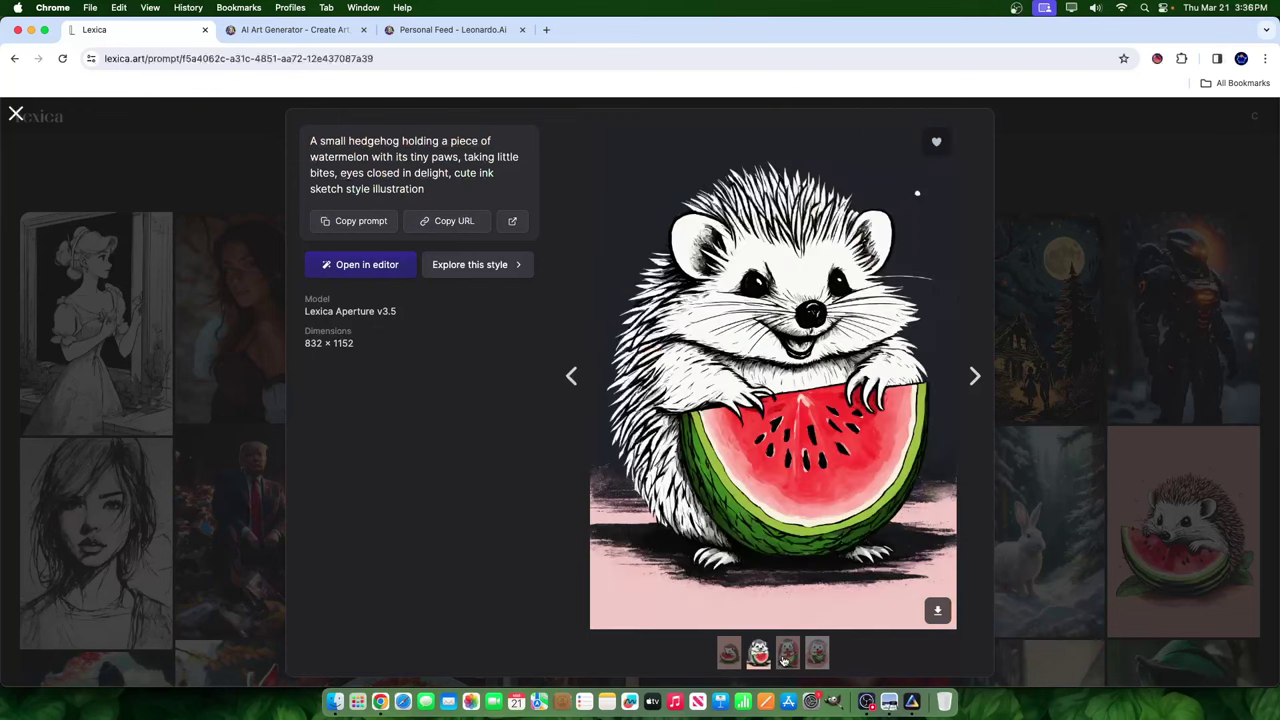
pyautogui.click(797, 660)
pyautogui.click(817, 655)
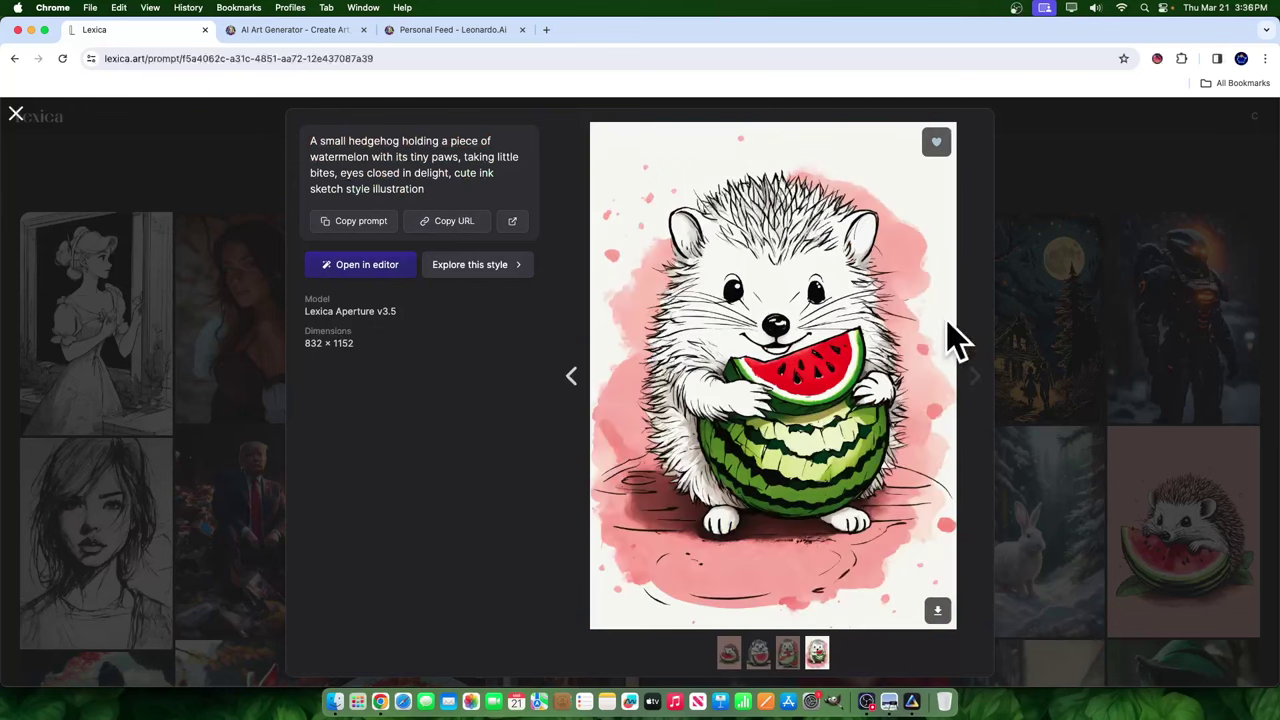
pyautogui.click(512, 222)
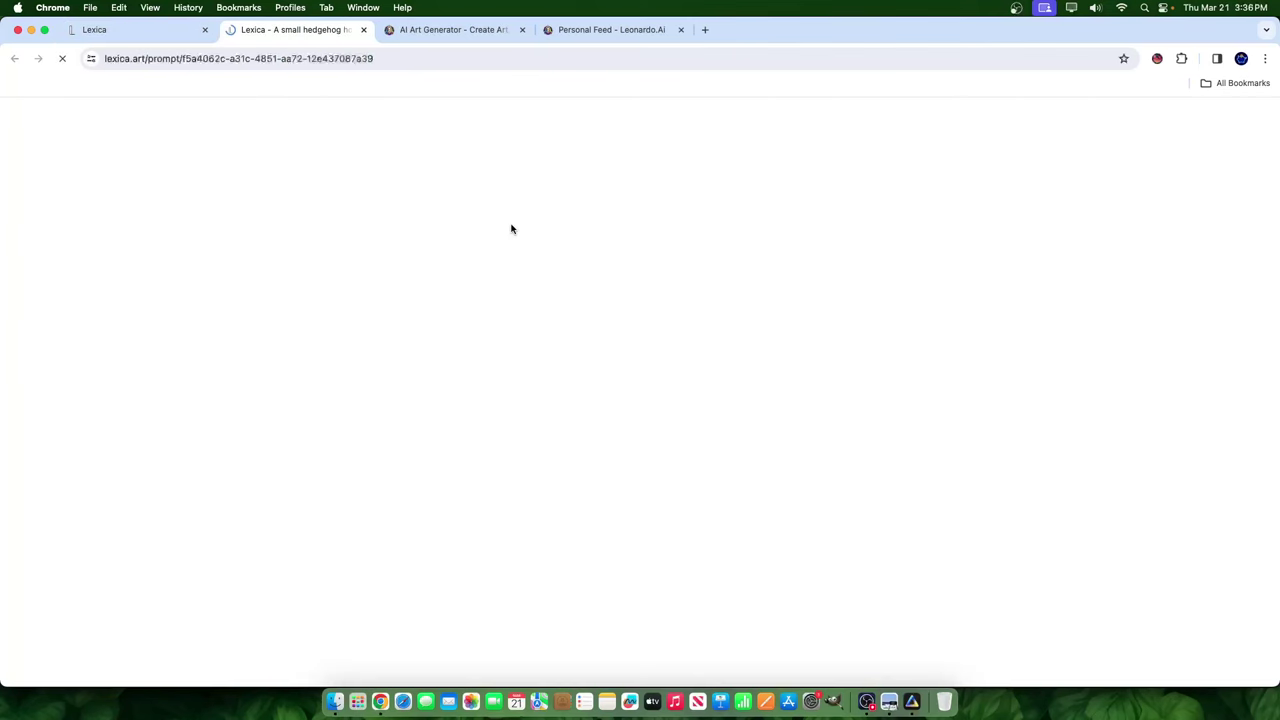
pyautogui.moveTo(170, 237); pyautogui.dragTo(24, 181)
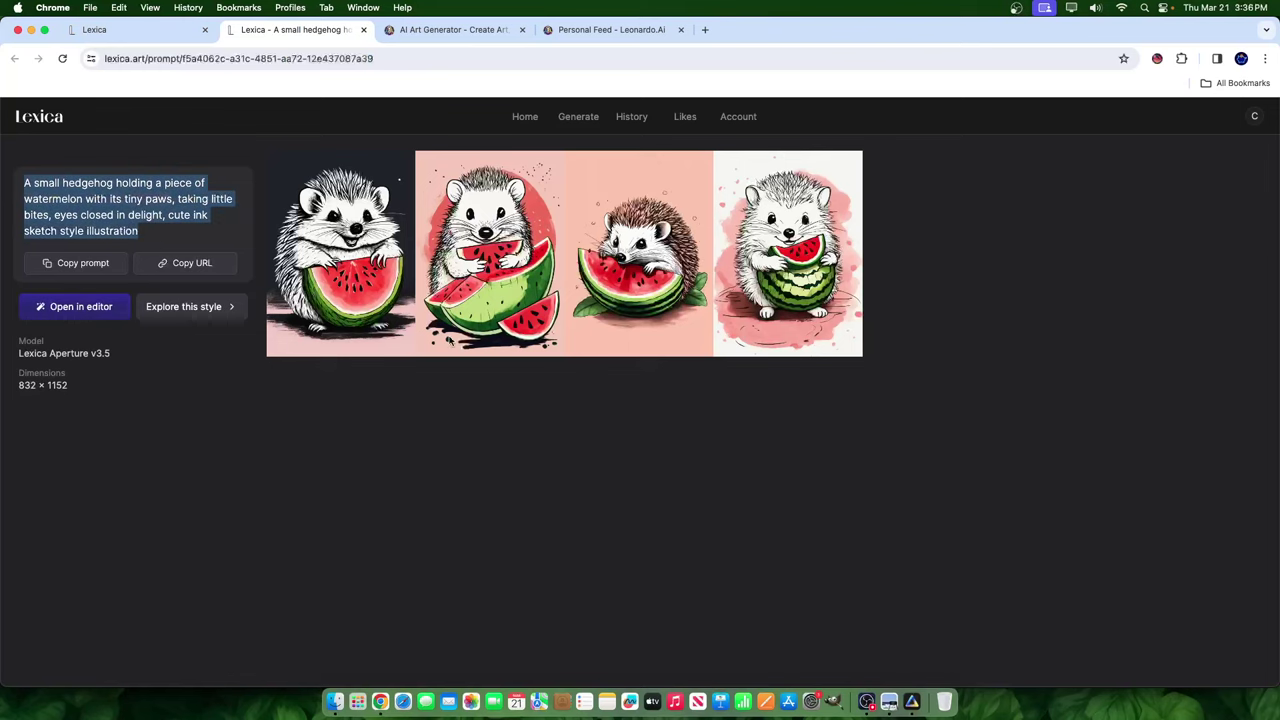
pyautogui.click(100, 30)
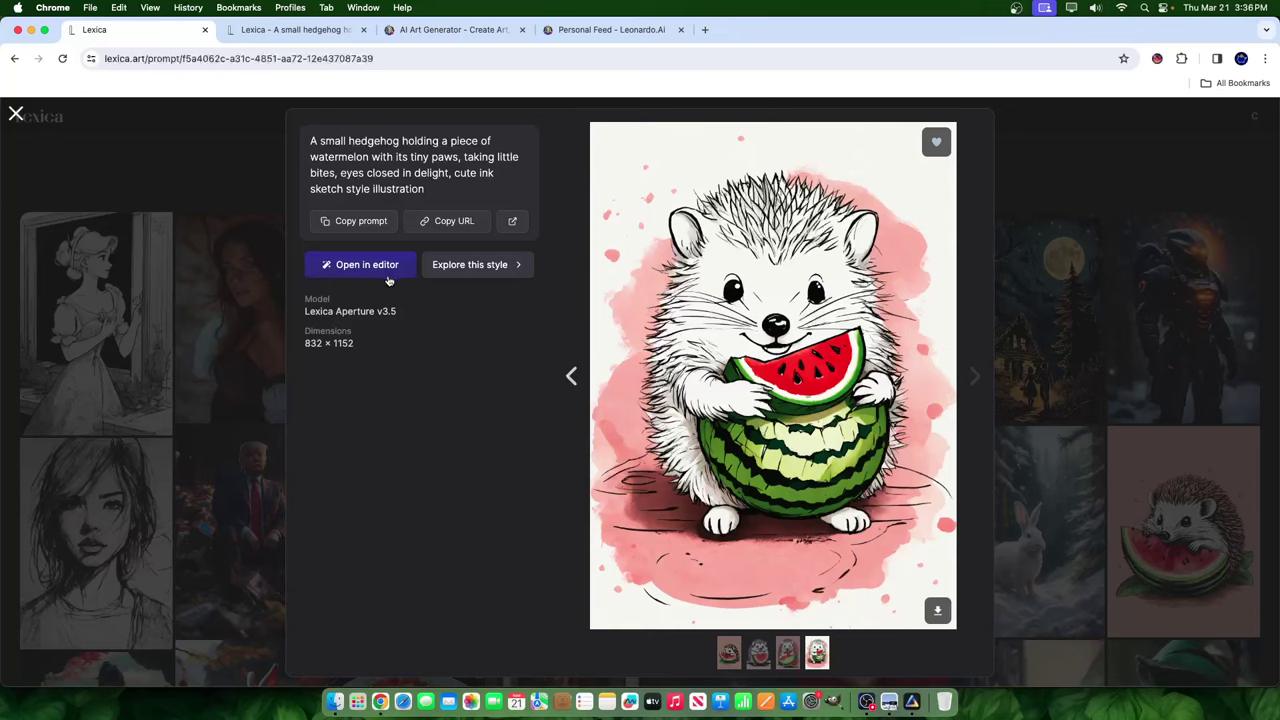
# Explore images in the watermelon hedgehog's style and scroll through the similar results.
pyautogui.click(515, 278)
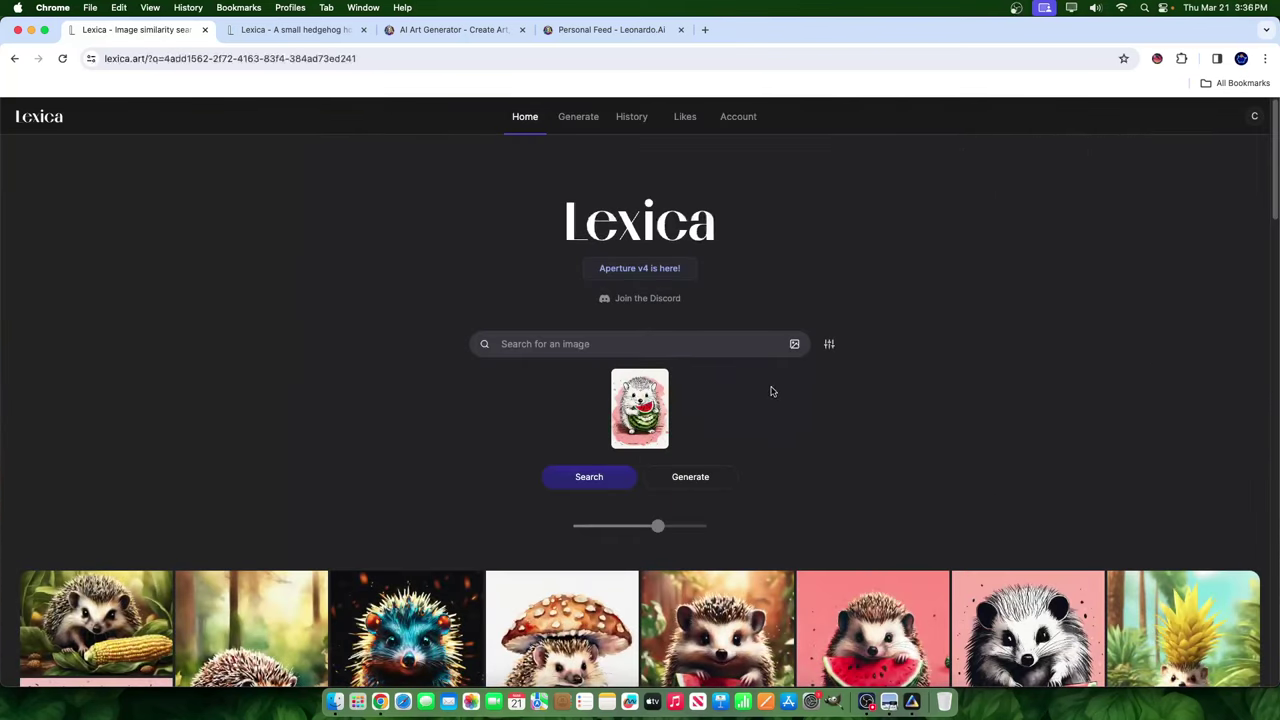
pyautogui.moveTo(664, 405)
pyautogui.scroll(-1, 923, 440)
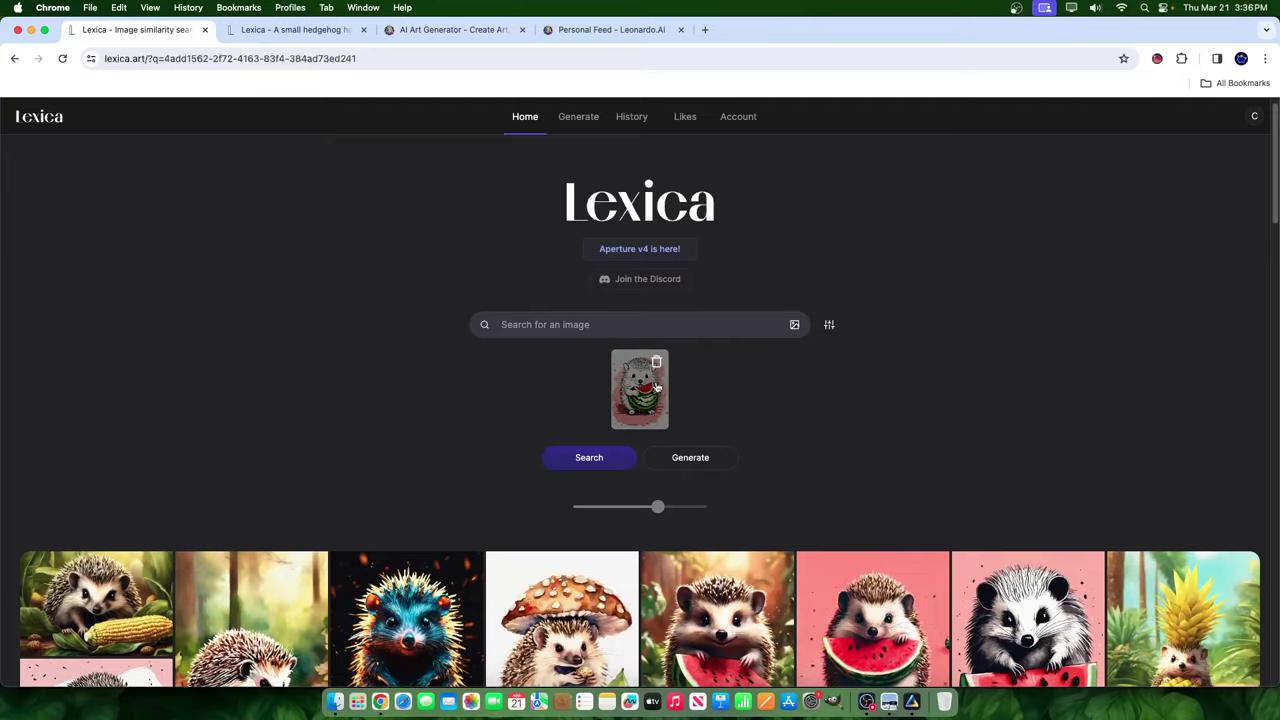
pyautogui.scroll(-5, 480, 370)
pyautogui.scroll(-10, 480, 370)
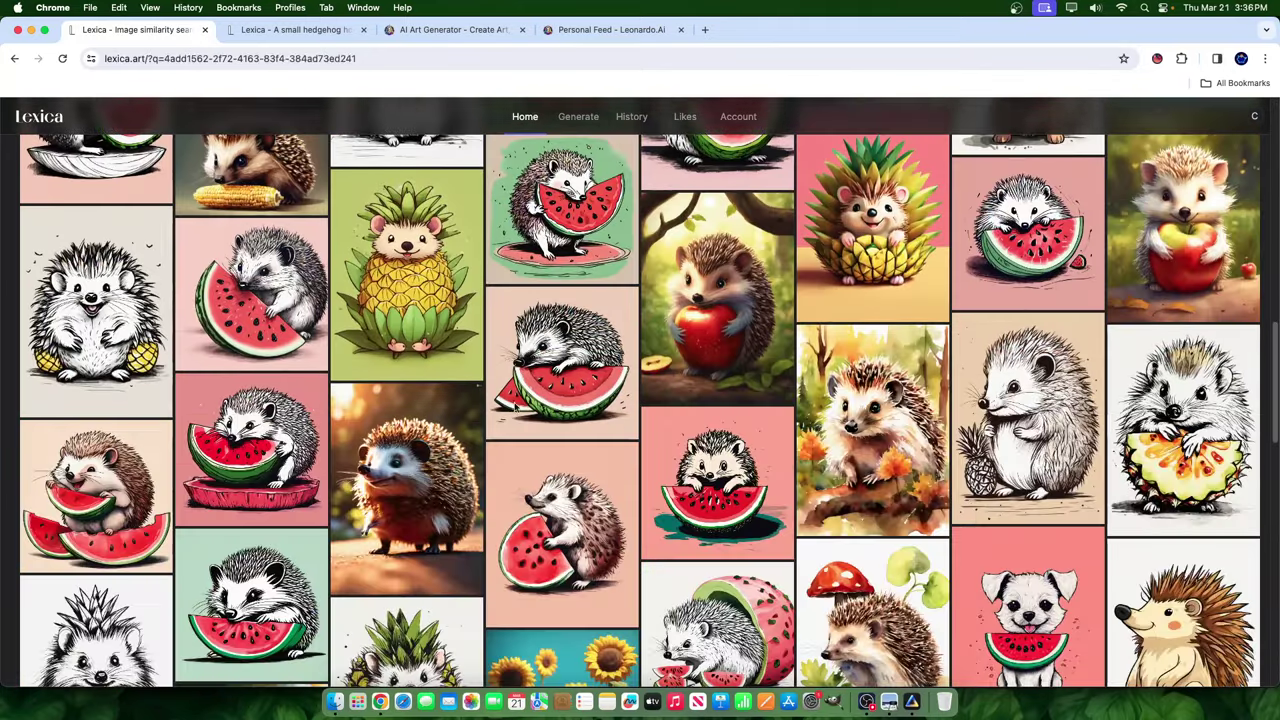
pyautogui.scroll(-5, 403, 407)
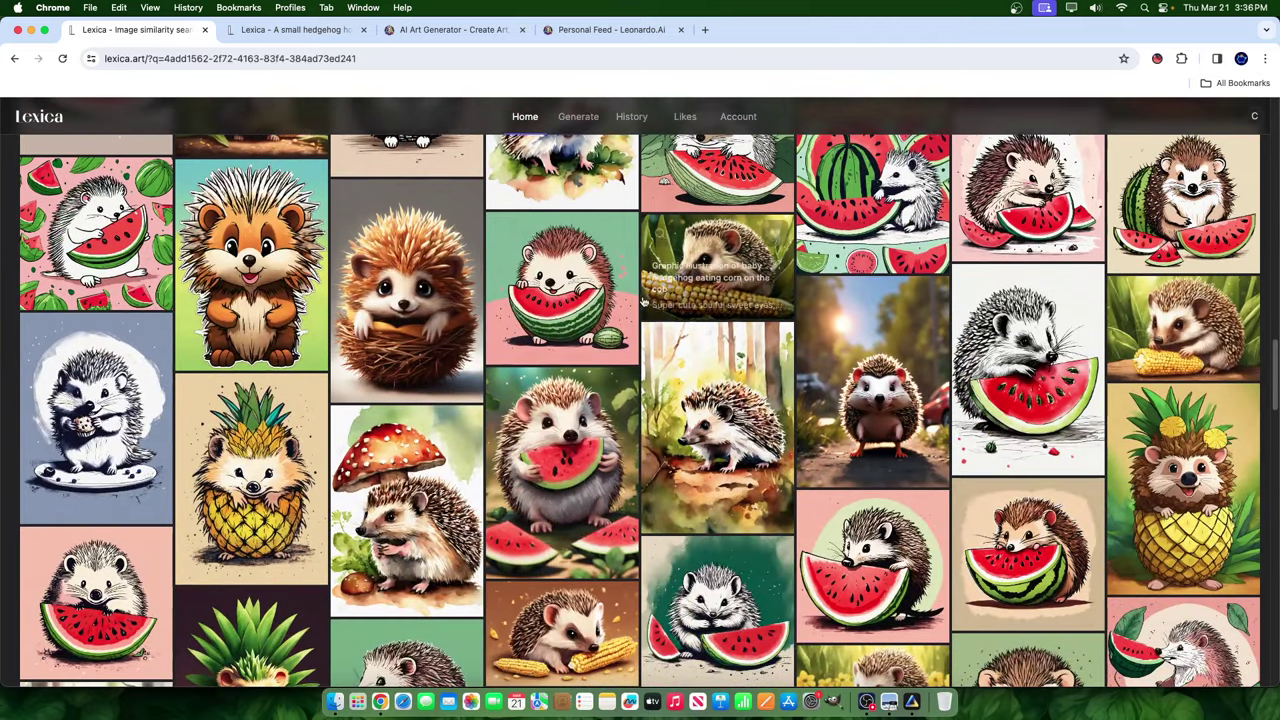
pyautogui.scroll(-5, 777, 222)
pyautogui.scroll(-3, 1085, 395)
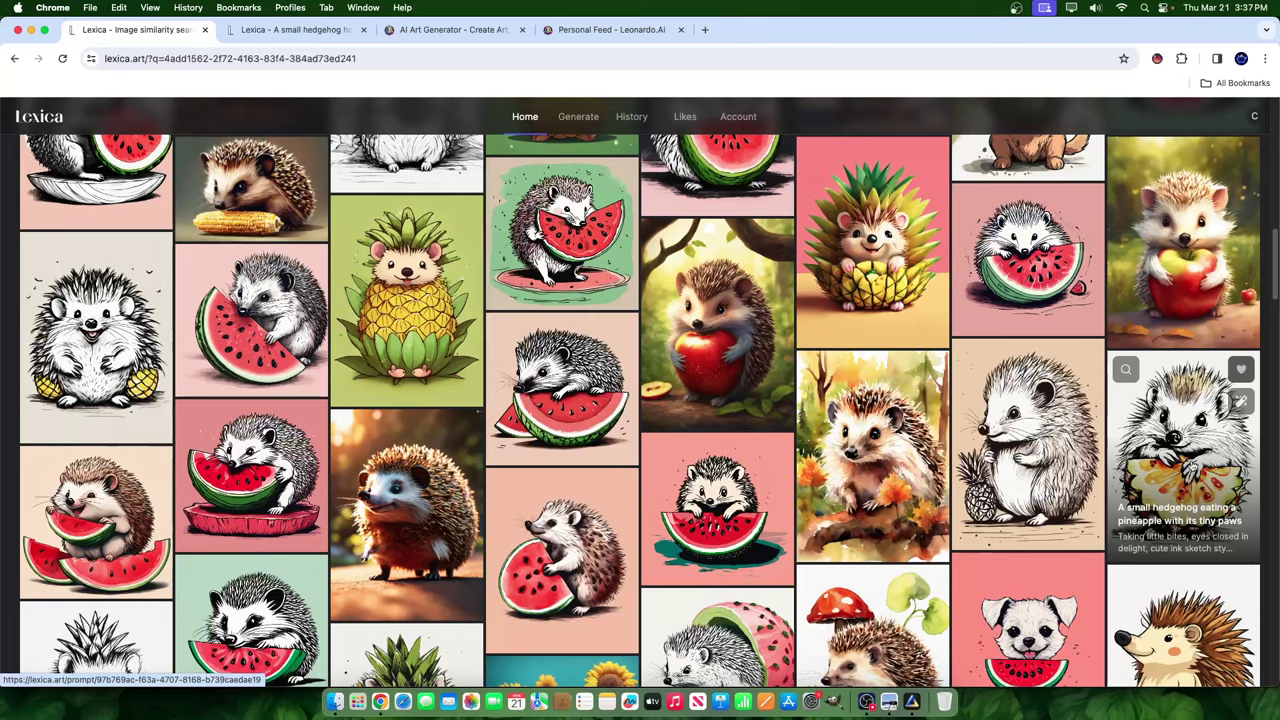
# Inspect the pineapple, ink-sketch and green-background hedgehog images, then return to the top.
pyautogui.click(1193, 466)
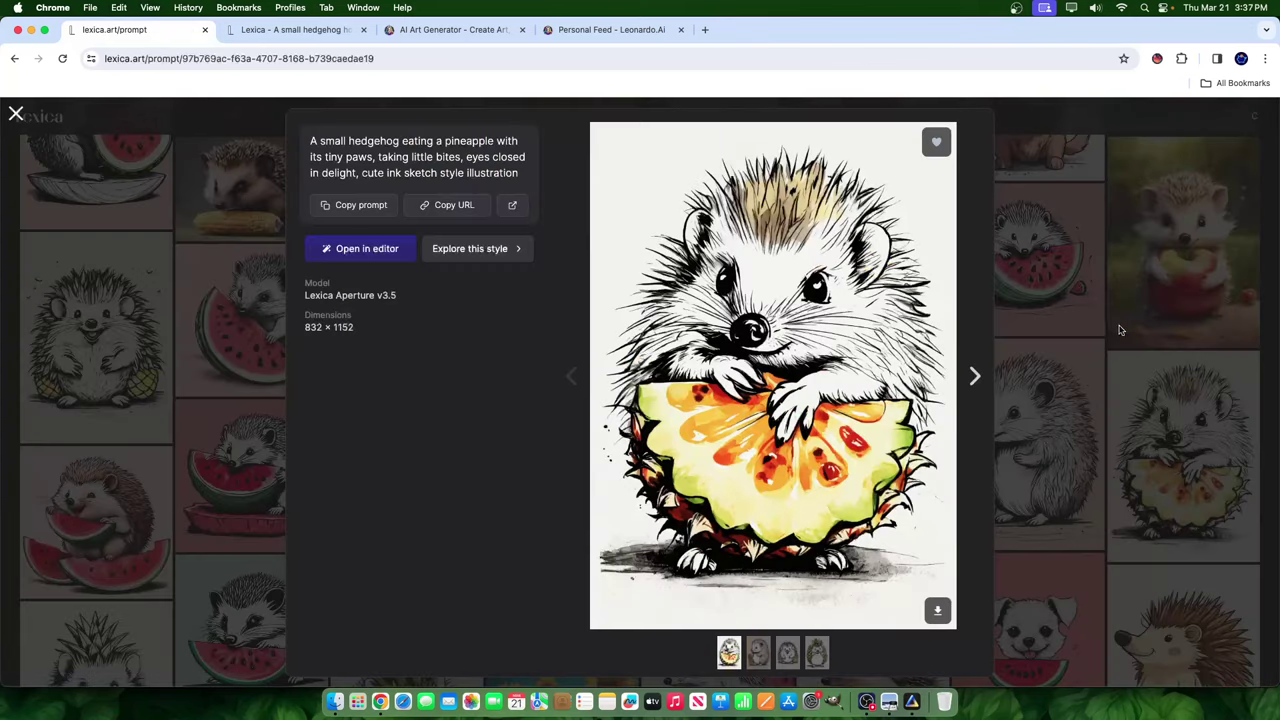
pyautogui.click(1084, 338)
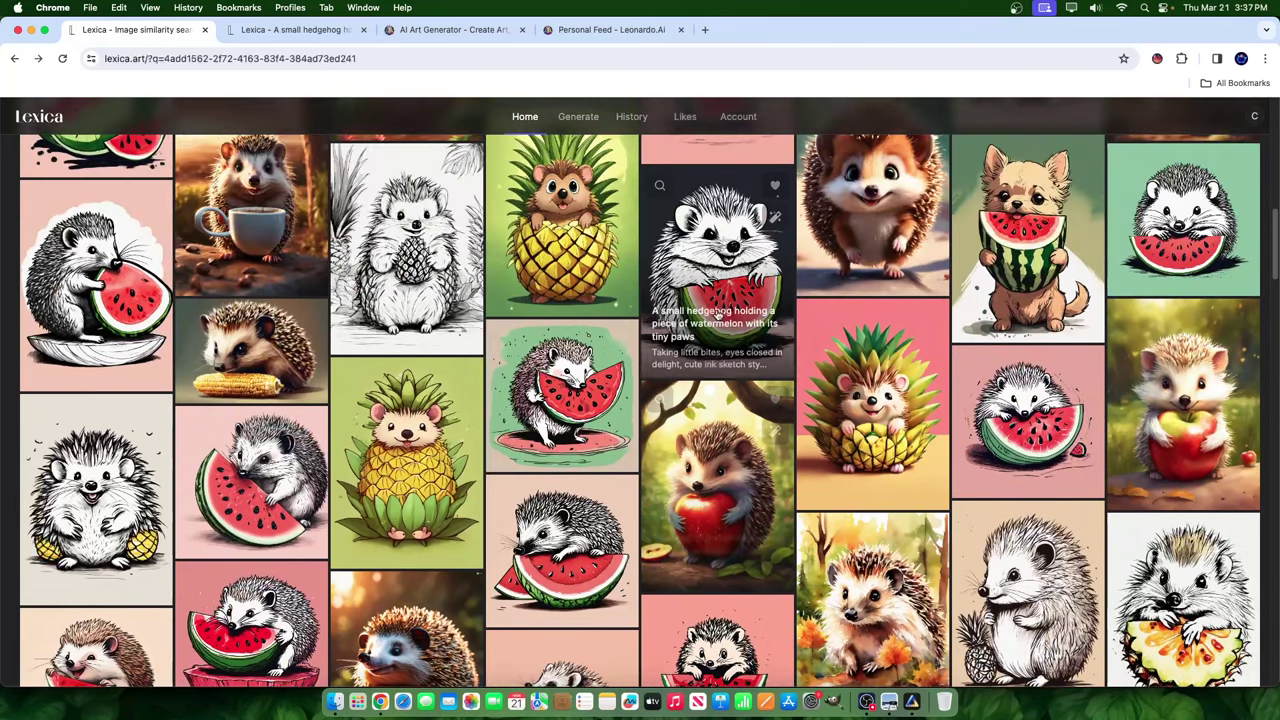
pyautogui.click(770, 424)
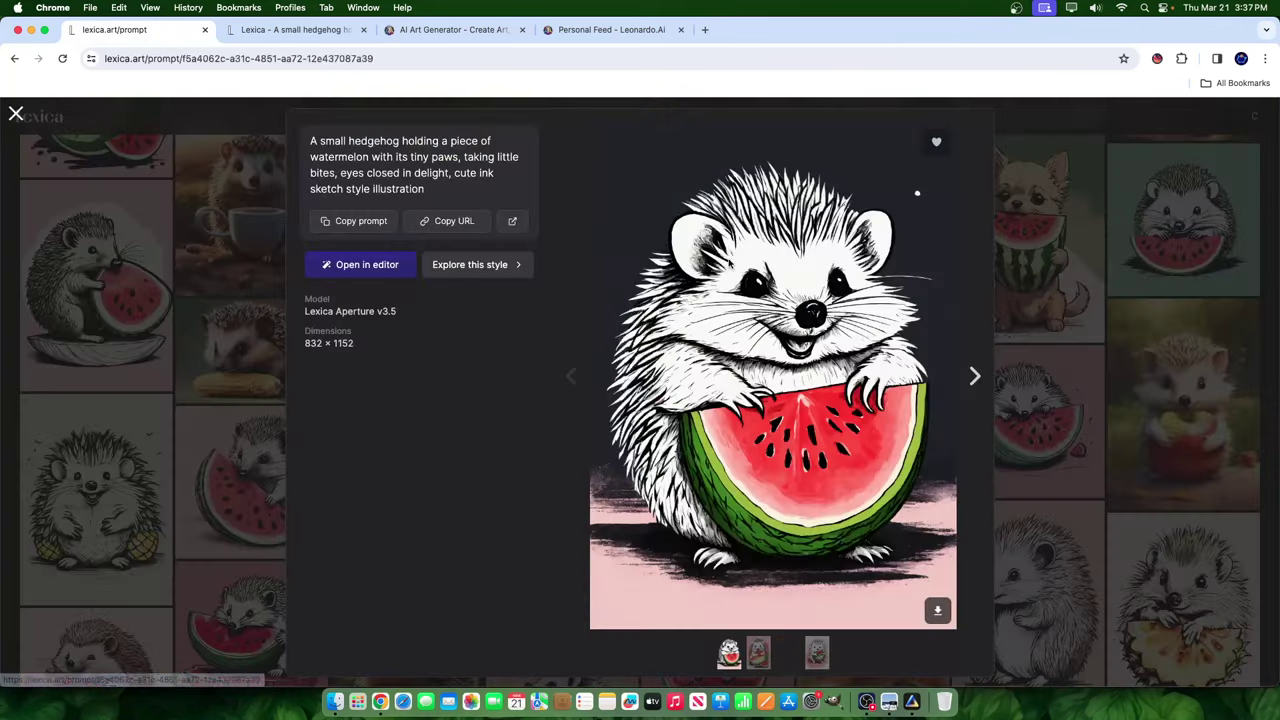
pyautogui.click(1115, 350)
pyautogui.click(1114, 340)
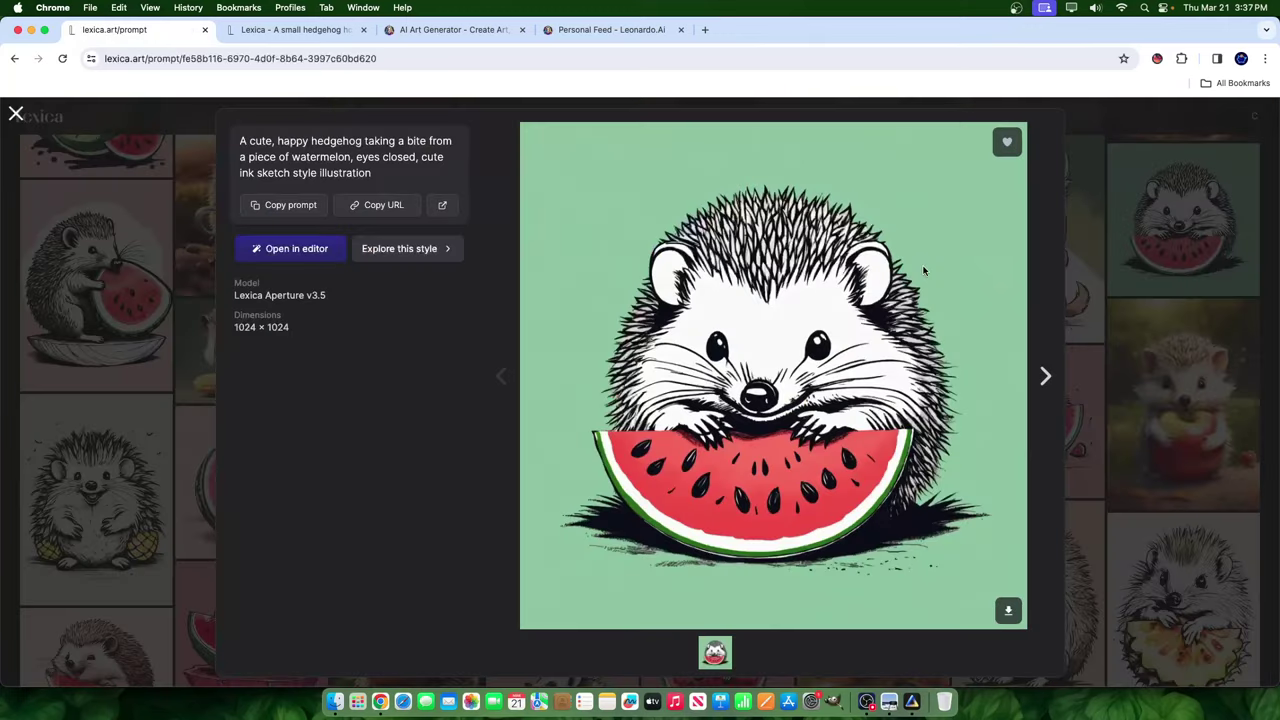
pyautogui.click(1112, 310)
pyautogui.scroll(5, 630, 320)
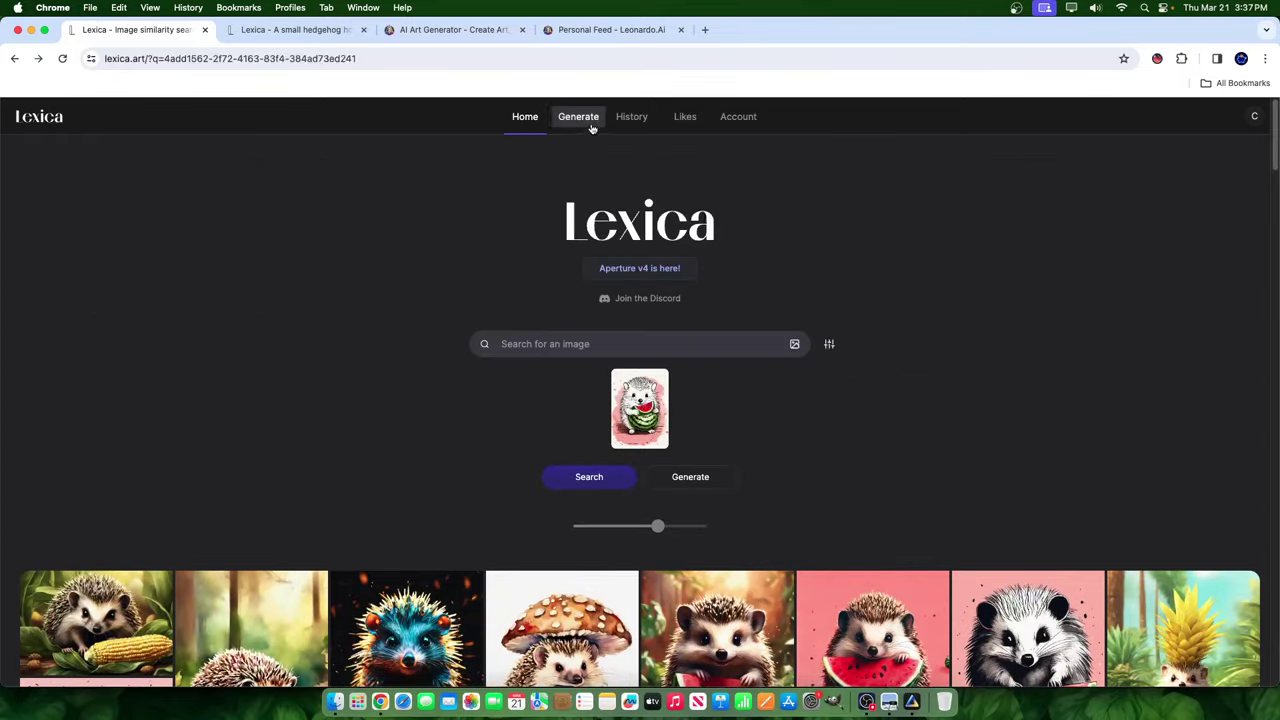
# Open the watermelon hedgehog prompt in the editor and append '- magic pastel colors'.
pyautogui.click(14, 58)
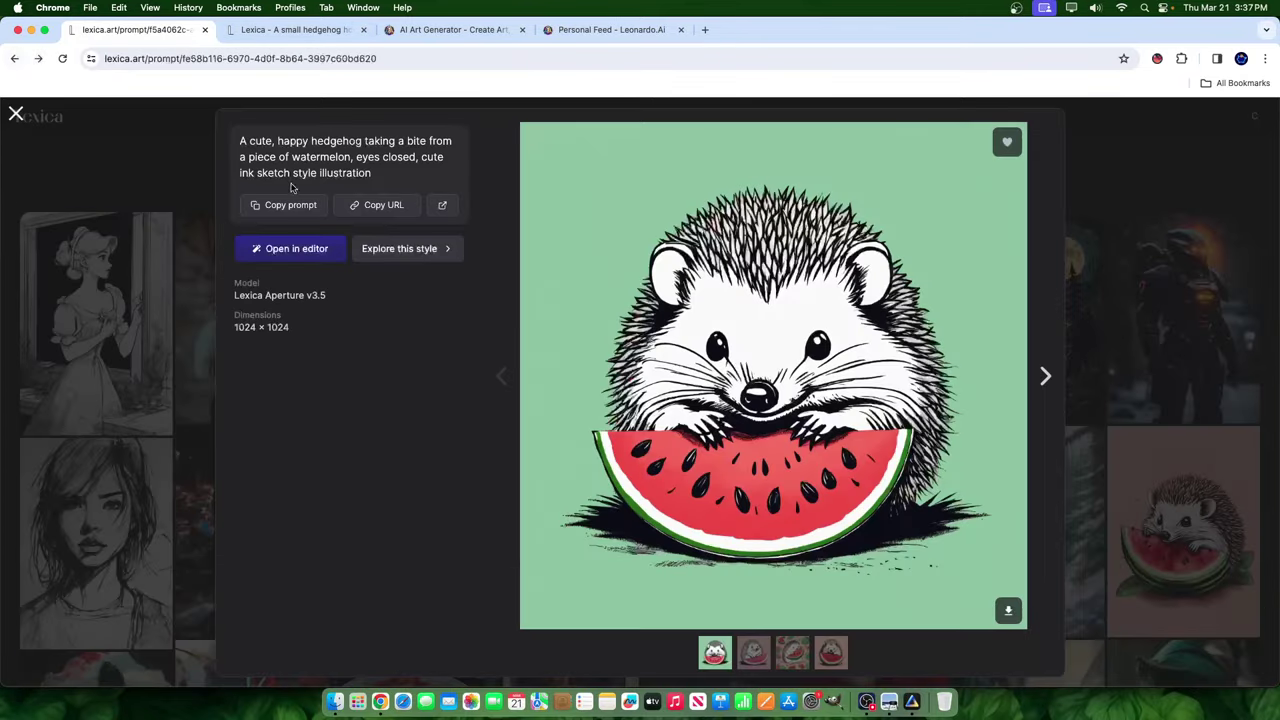
pyautogui.click(297, 250)
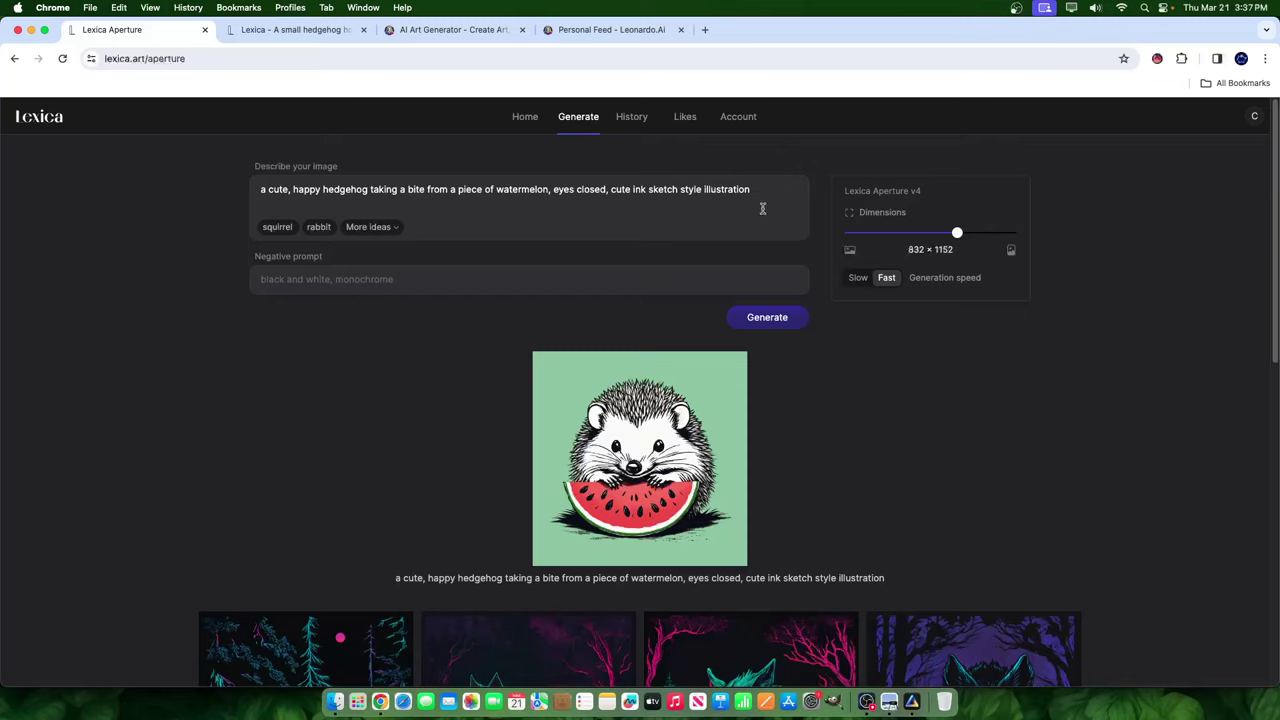
pyautogui.keyDown('shift'); pyautogui.click(433, 187); pyautogui.keyUp('shift')
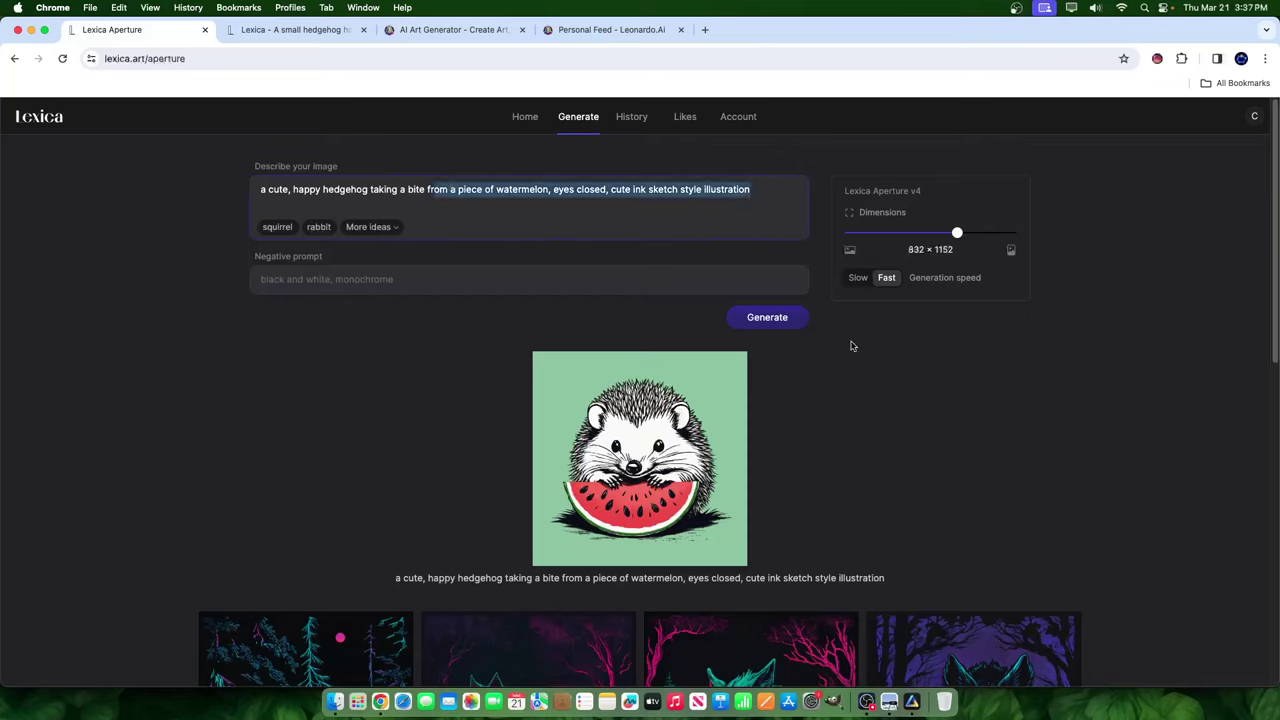
pyautogui.click(447, 193)
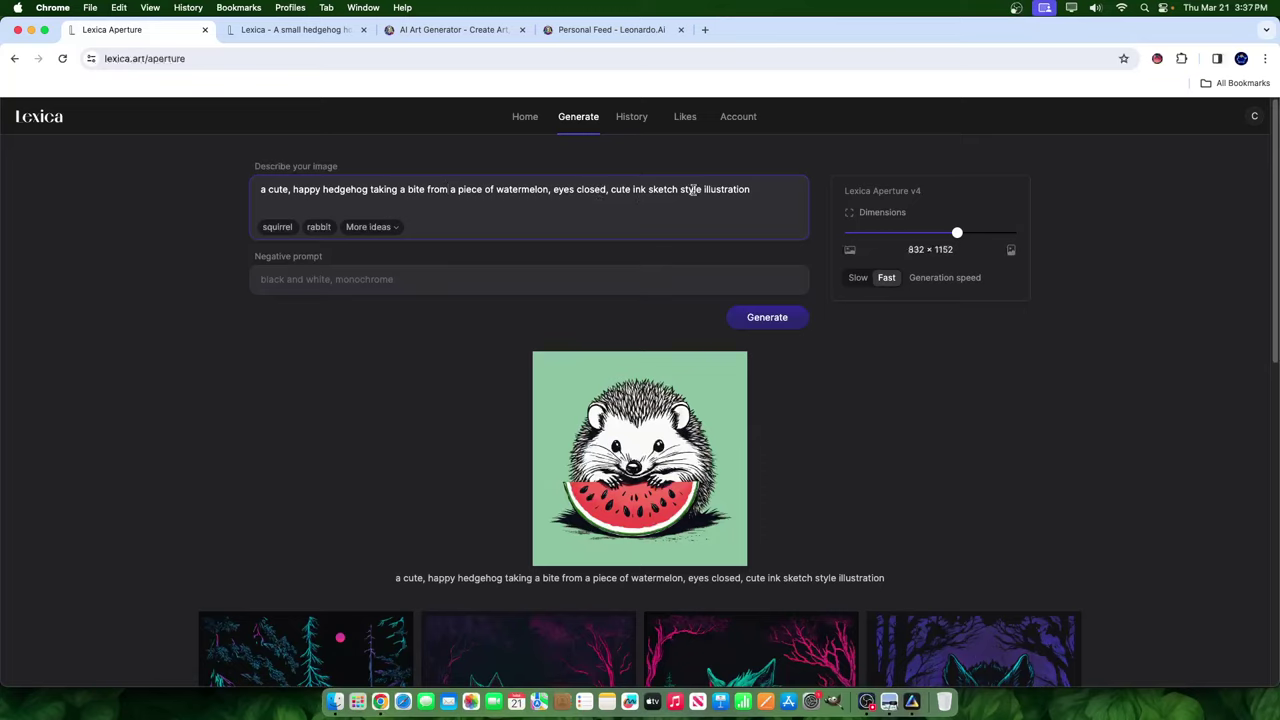
pyautogui.click(767, 190)
pyautogui.write('- magic pastel colors')
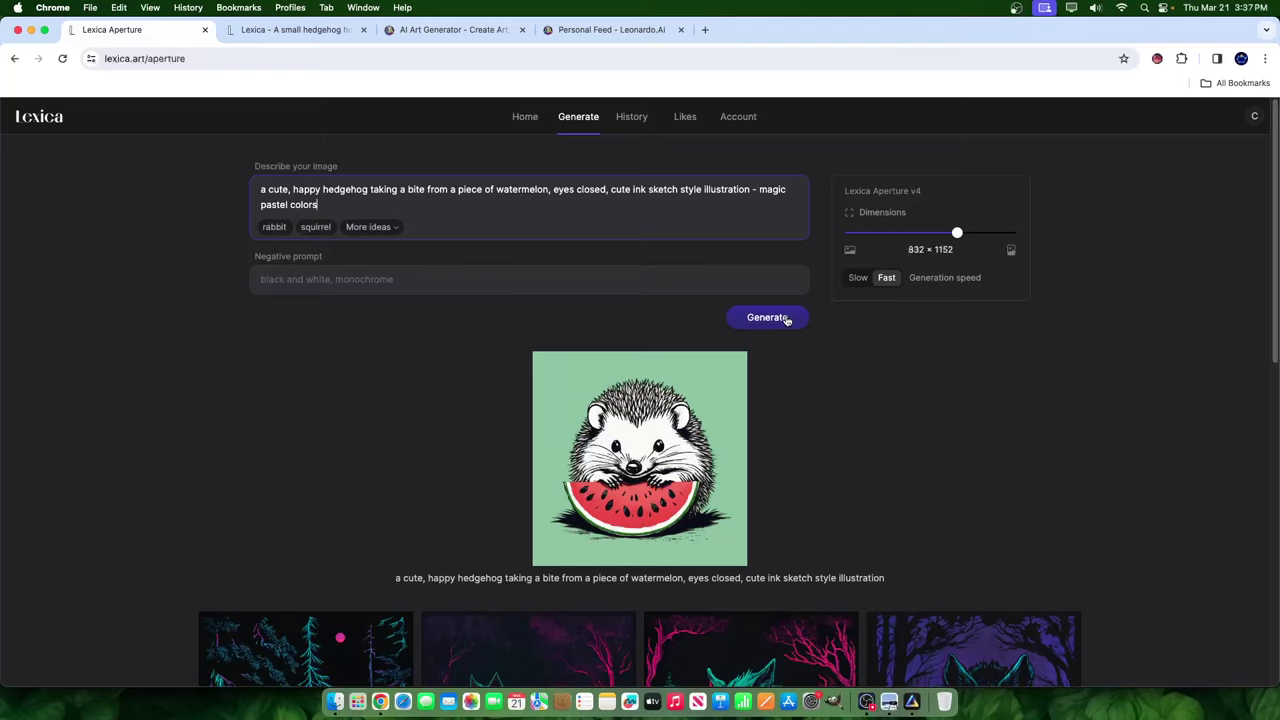
# Generate four pastel ink-sketch hedgehog images from the extended 'magic pastel colors' prompt.
pyautogui.click(787, 320)
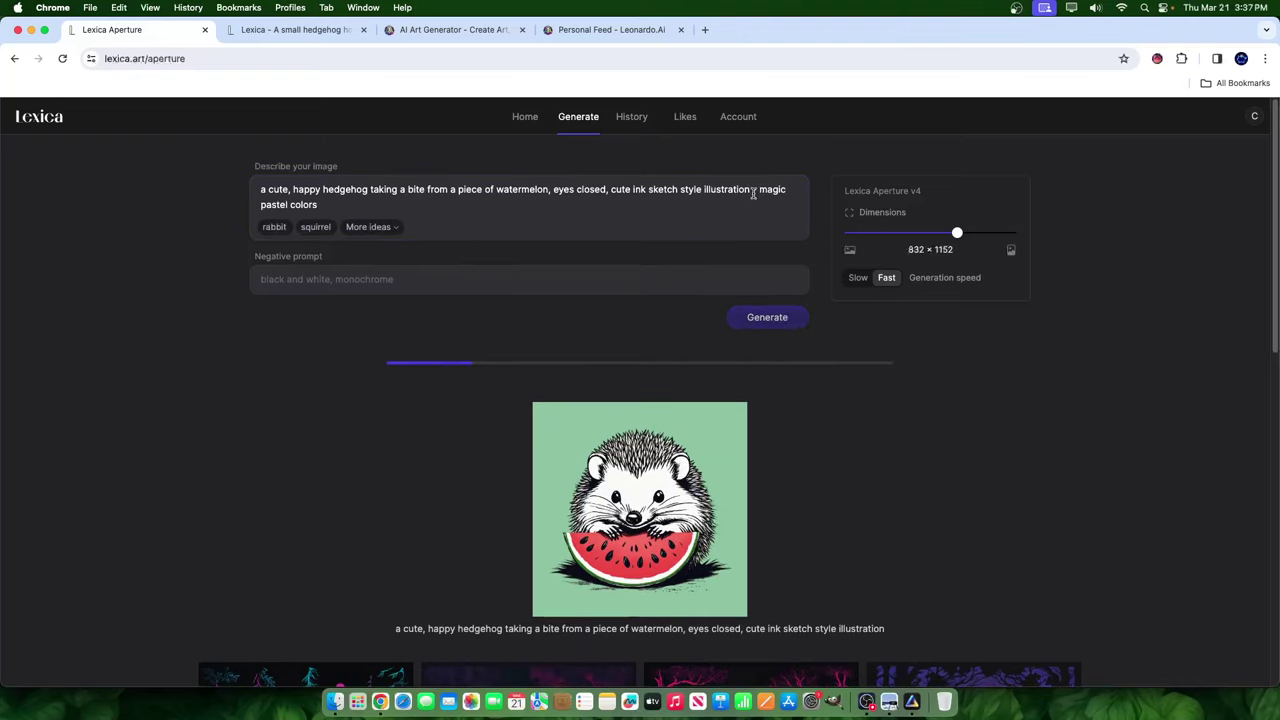
pyautogui.moveTo(755, 190); pyautogui.dragTo(778, 205)
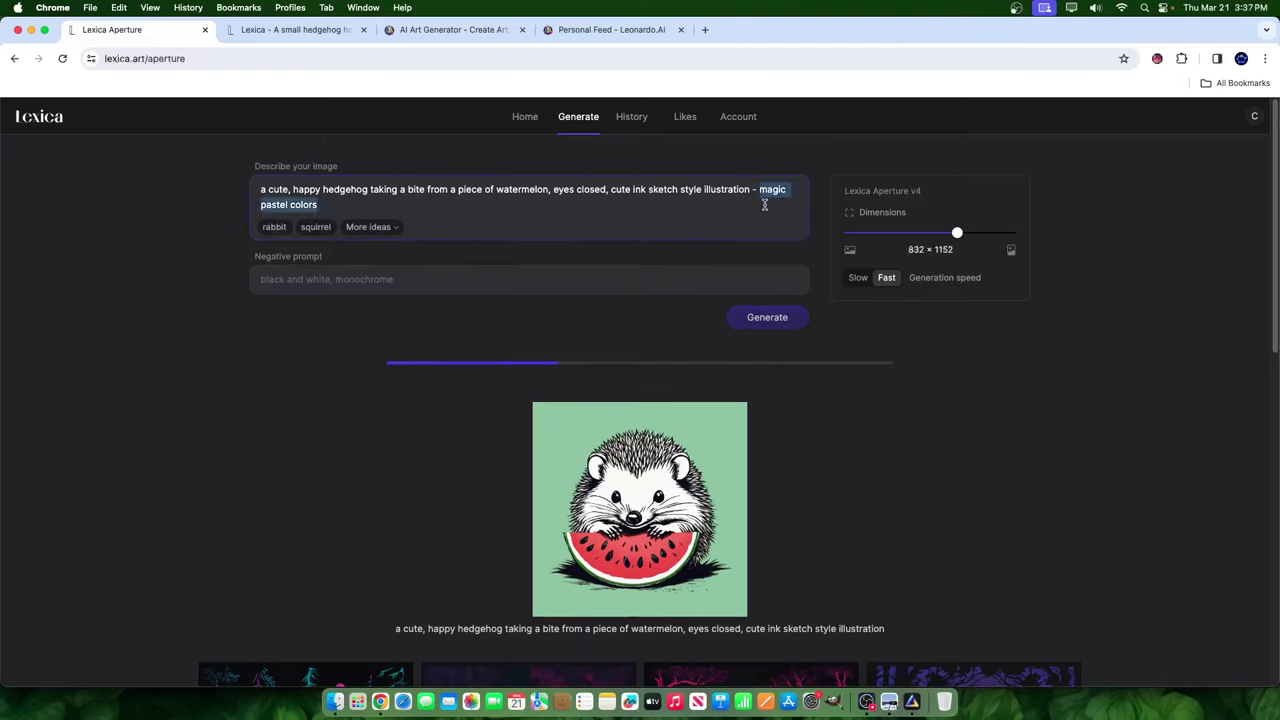
pyautogui.click(756, 190)
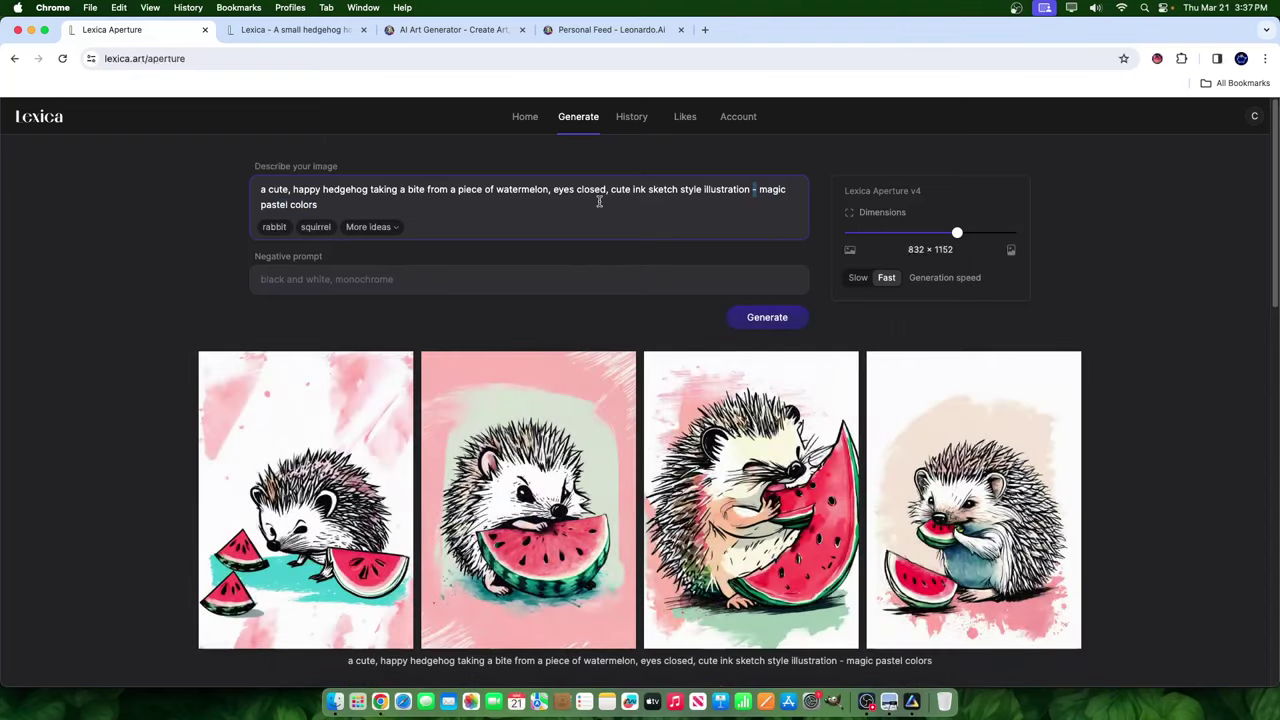
pyautogui.moveTo(896, 430)
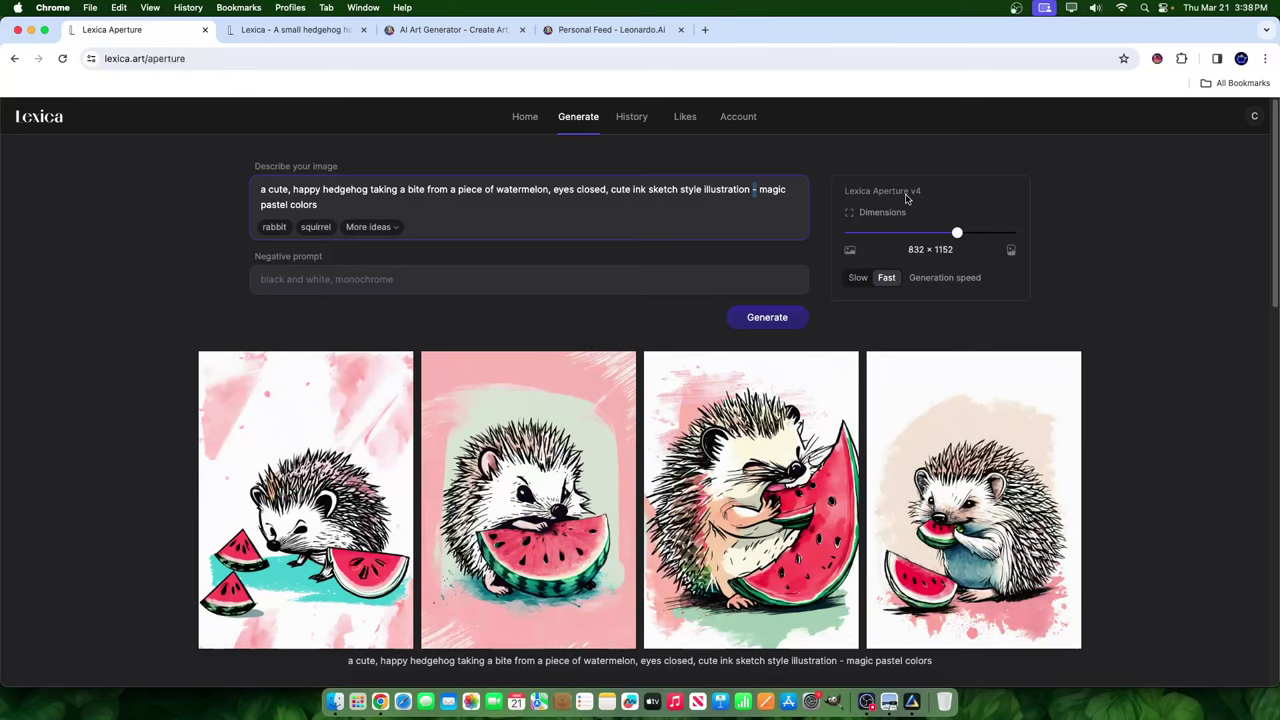
pyautogui.moveTo(733, 462)
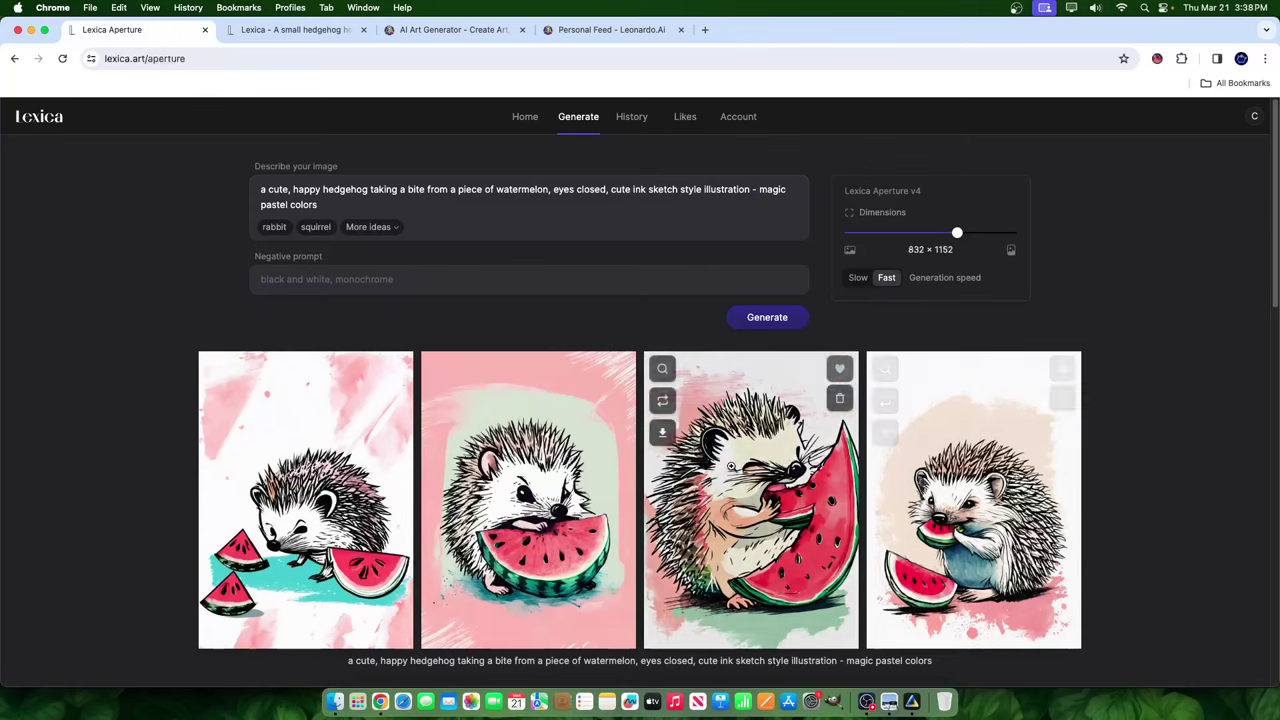
pyautogui.scroll(-2, 731, 466)
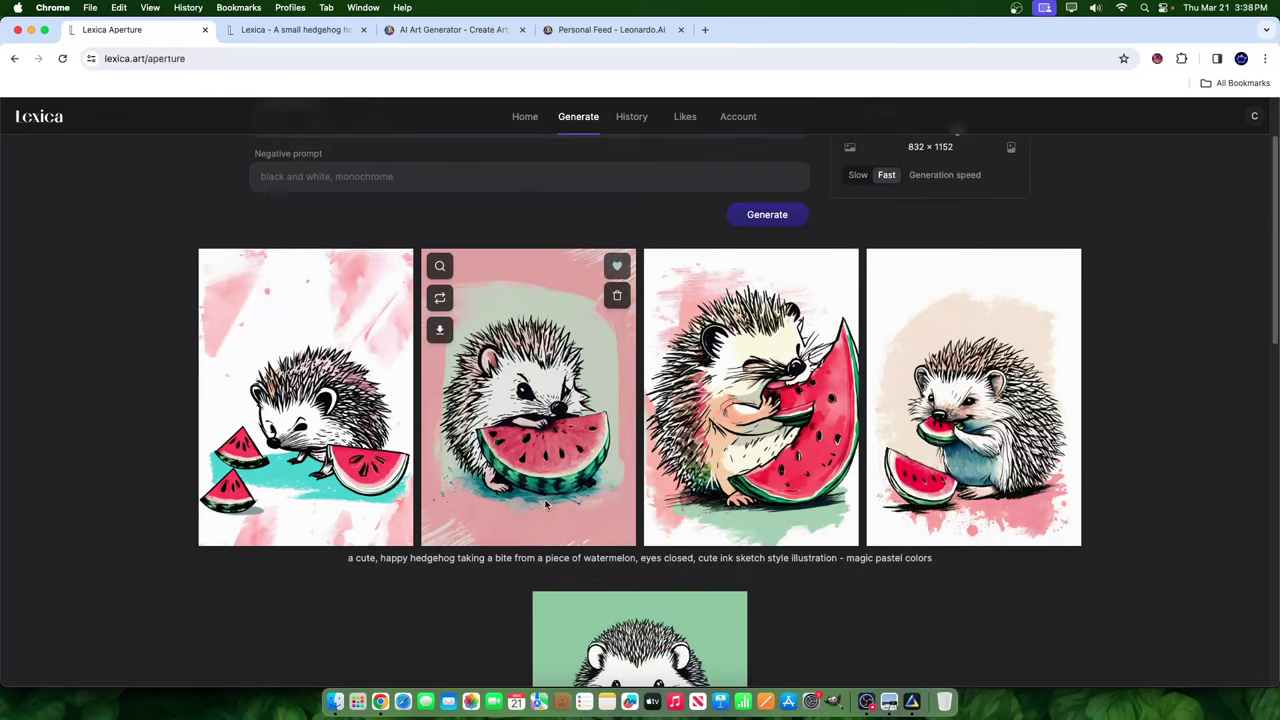
# Enlarge the first pastel hedgehog image, then close the lightbox.
pyautogui.click(324, 340)
pyautogui.click(957, 237)
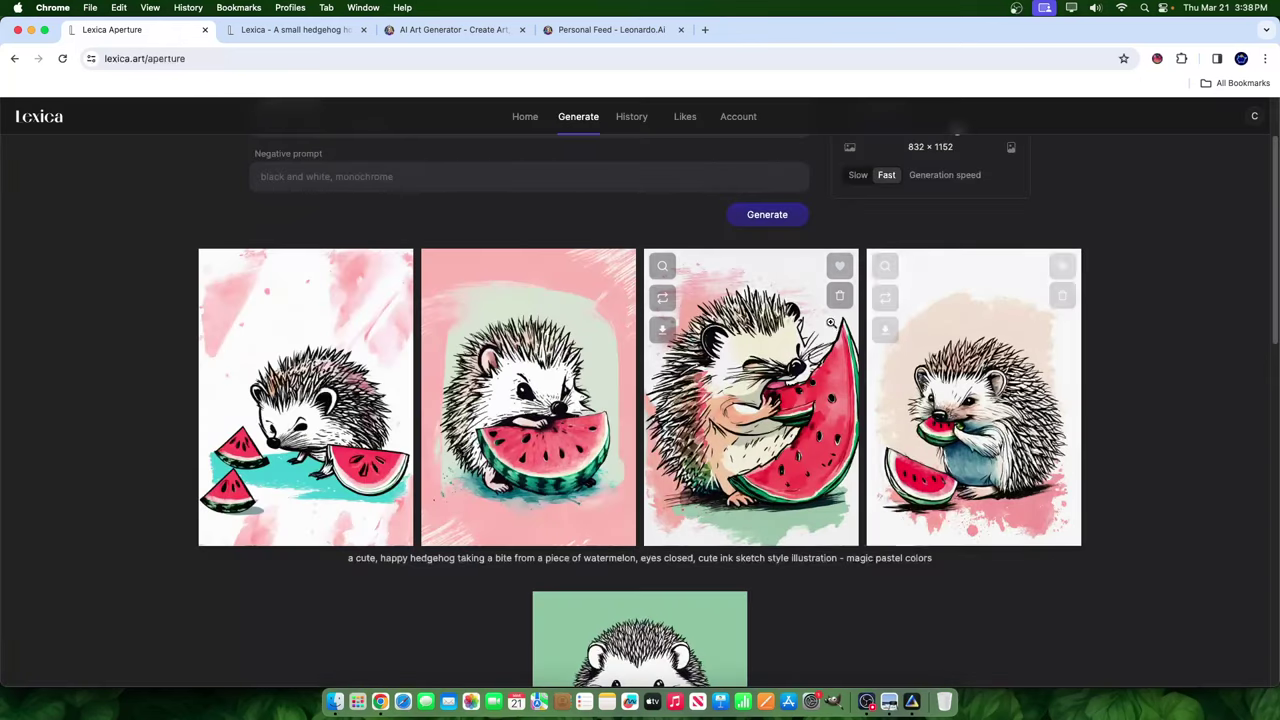
pyautogui.moveTo(221, 285)
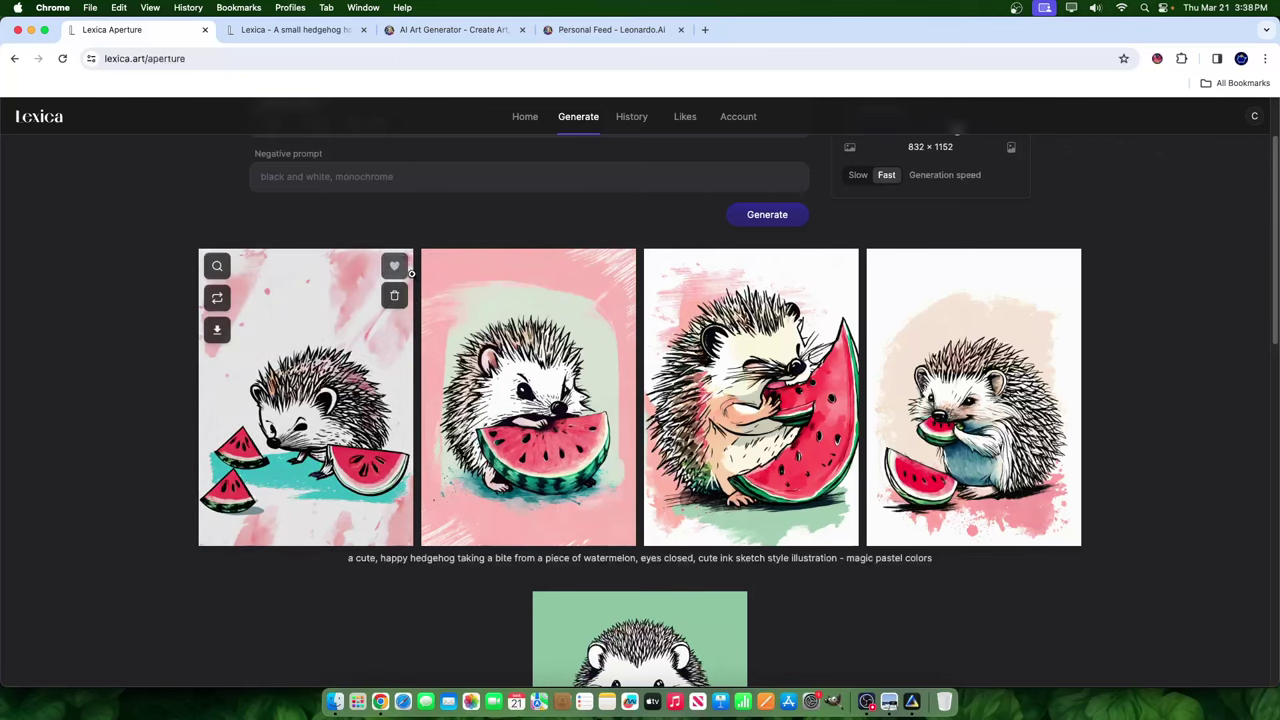
# Run Explore this style on the first pastel hedgehog and browse the similar hedgehog gallery.
pyautogui.click(219, 268)
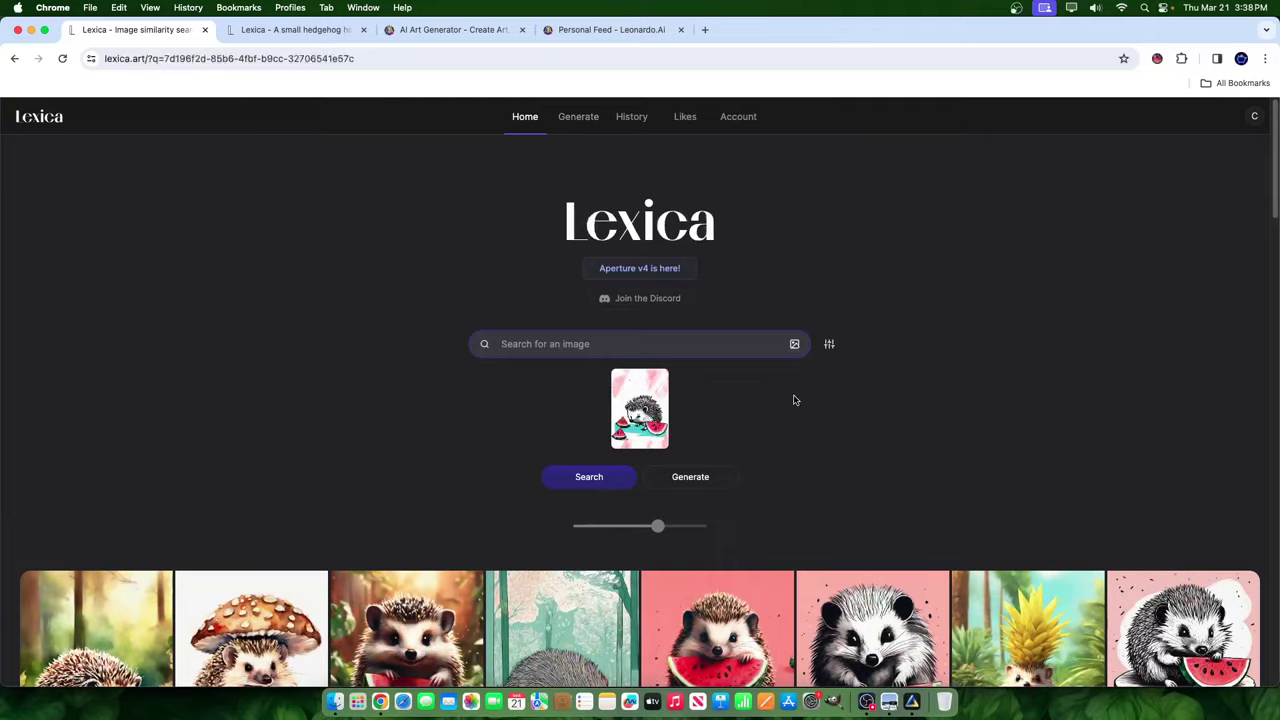
pyautogui.scroll(-3, 795, 400)
pyautogui.scroll(1, 645, 222)
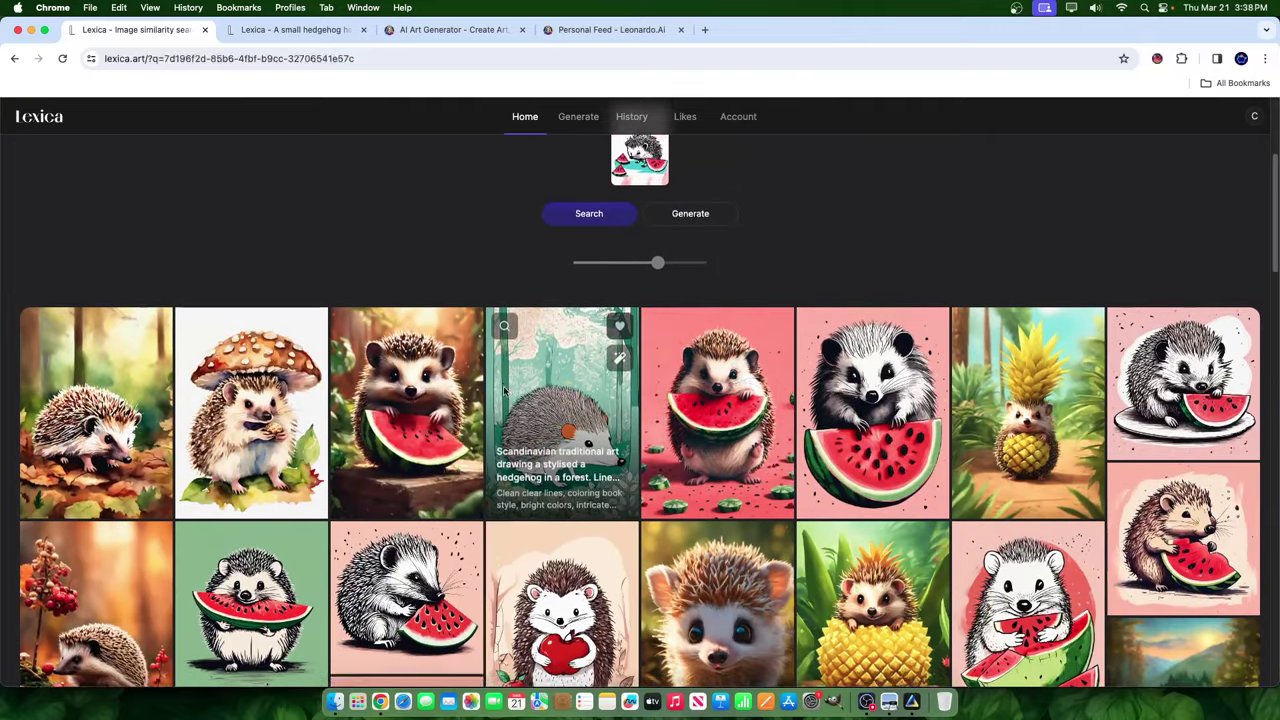
pyautogui.scroll(-8, 503, 391)
pyautogui.scroll(12, 472, 318)
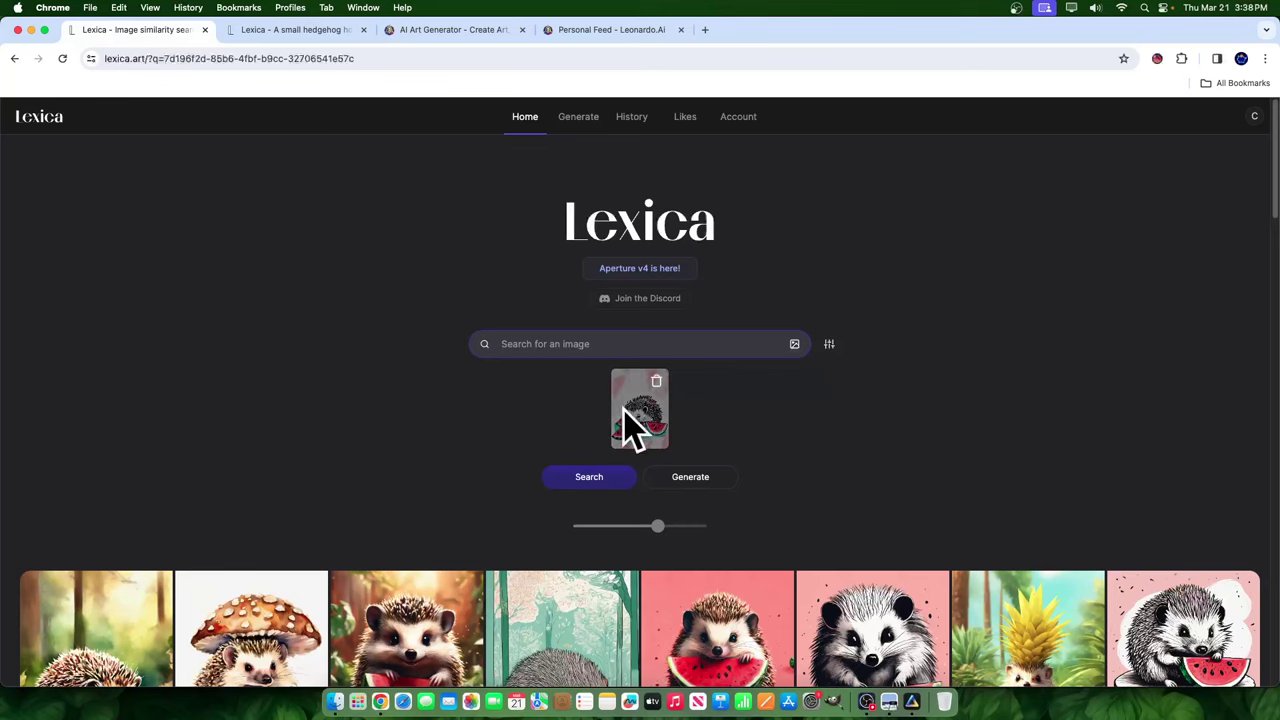
pyautogui.scroll(-4, 434, 397)
pyautogui.scroll(-3, 437, 397)
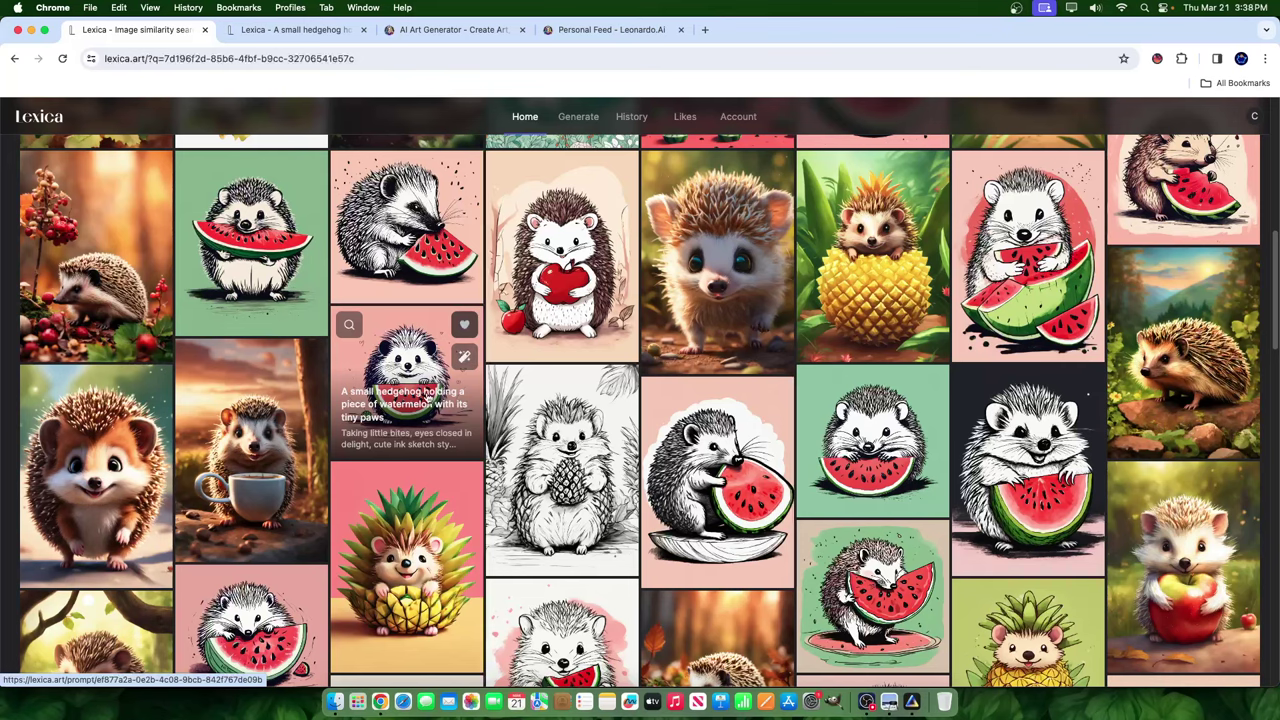
pyautogui.scroll(10, 675, 390)
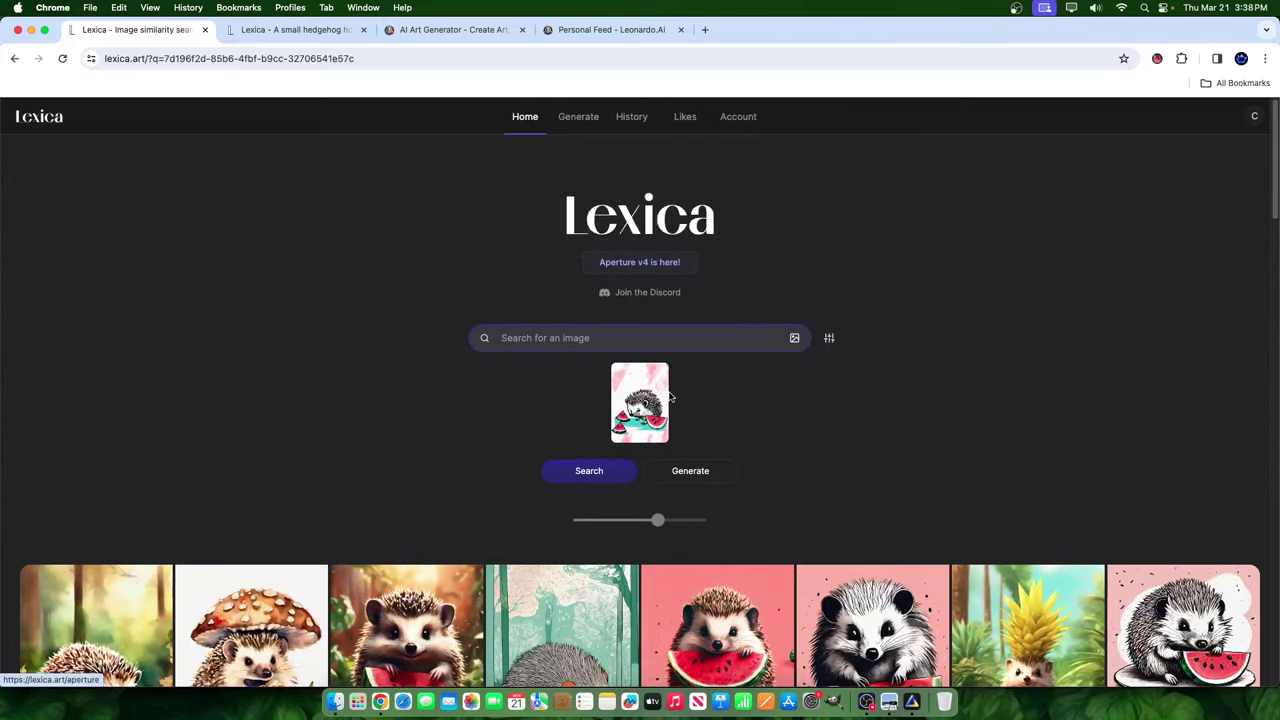
pyautogui.scroll(-8, 726, 349)
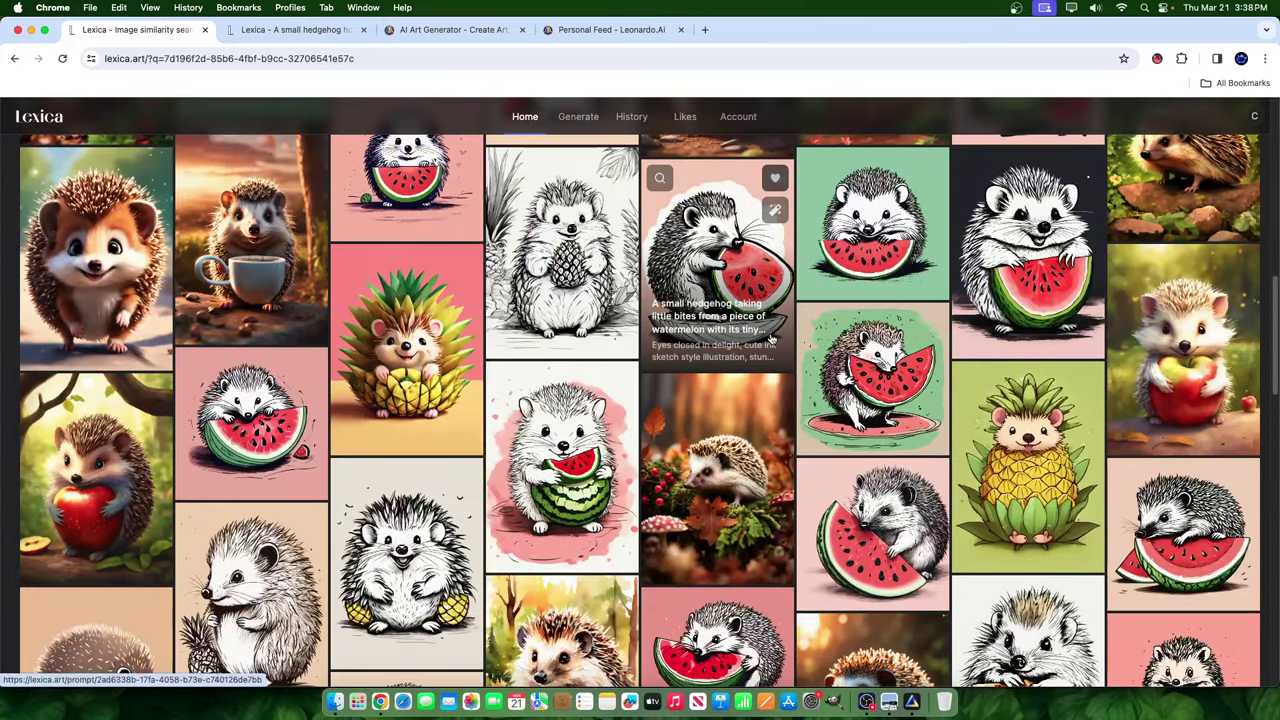
pyautogui.scroll(-5, 770, 343)
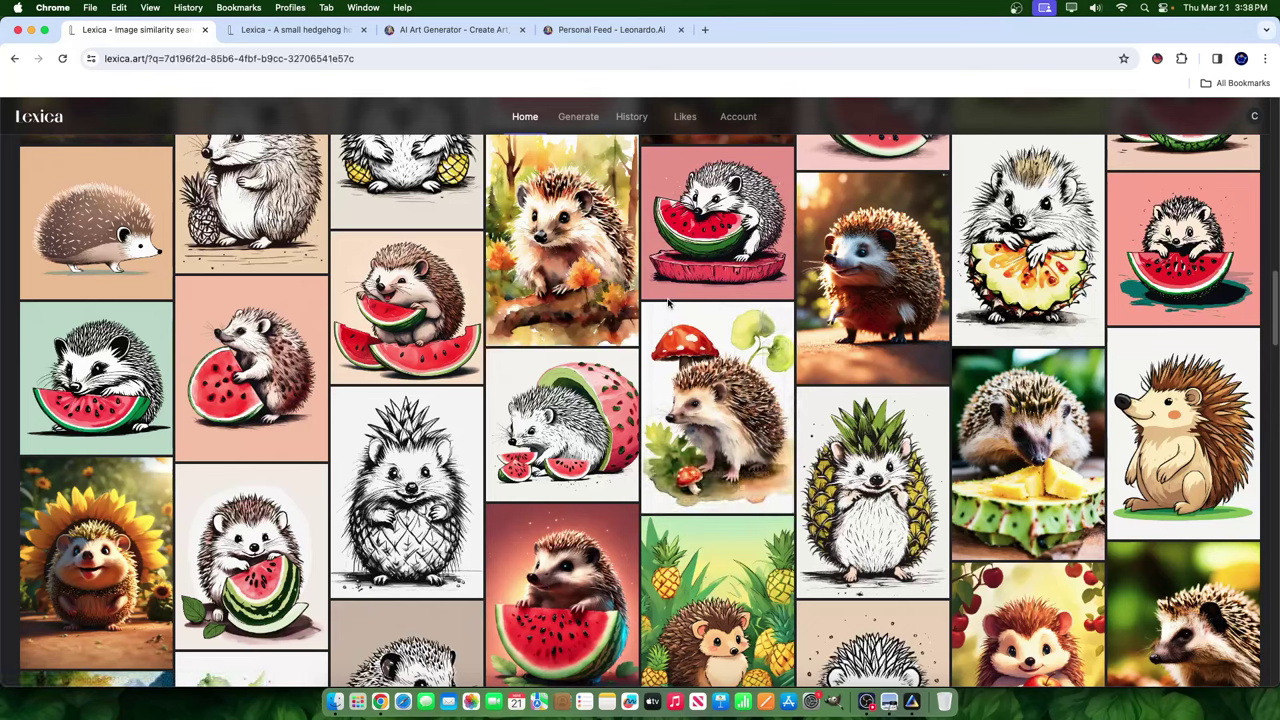
pyautogui.scroll(-8, 690, 360)
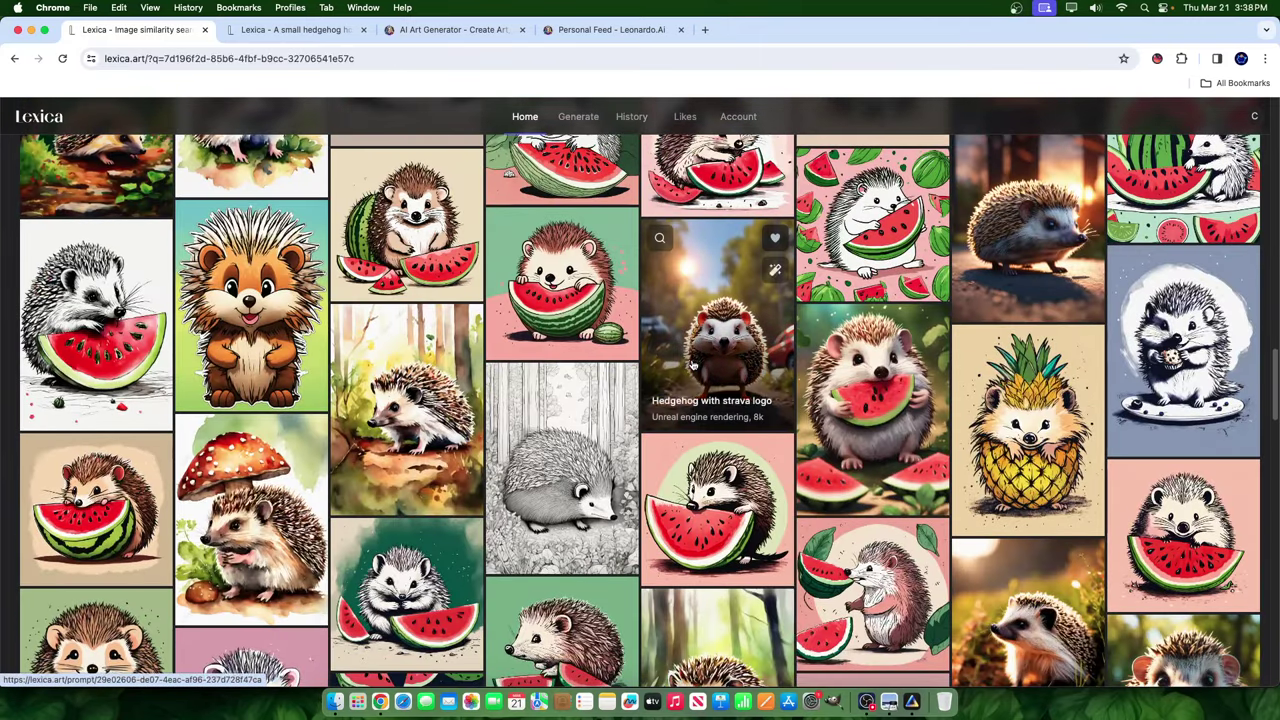
# Like the pineapple hedgehog image and generate four new images from its prompt.
pyautogui.click(1020, 420)
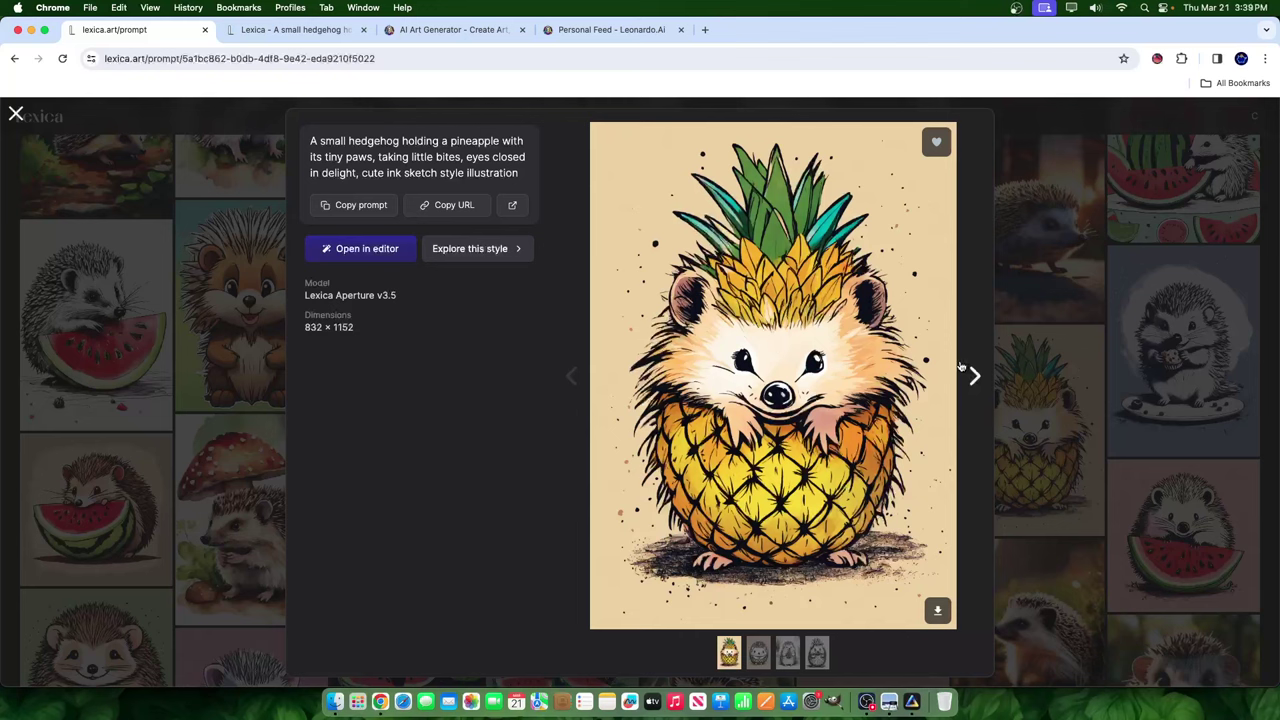
pyautogui.click(936, 142)
pyautogui.click(386, 246)
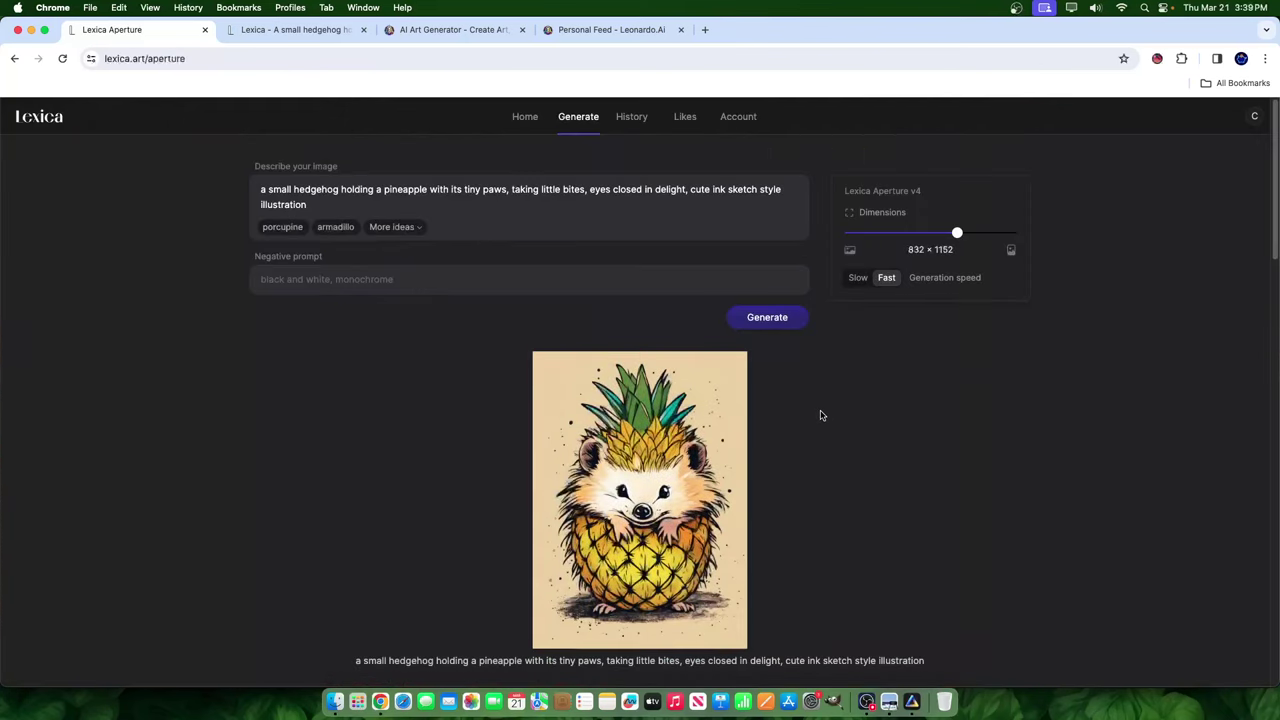
pyautogui.click(551, 403)
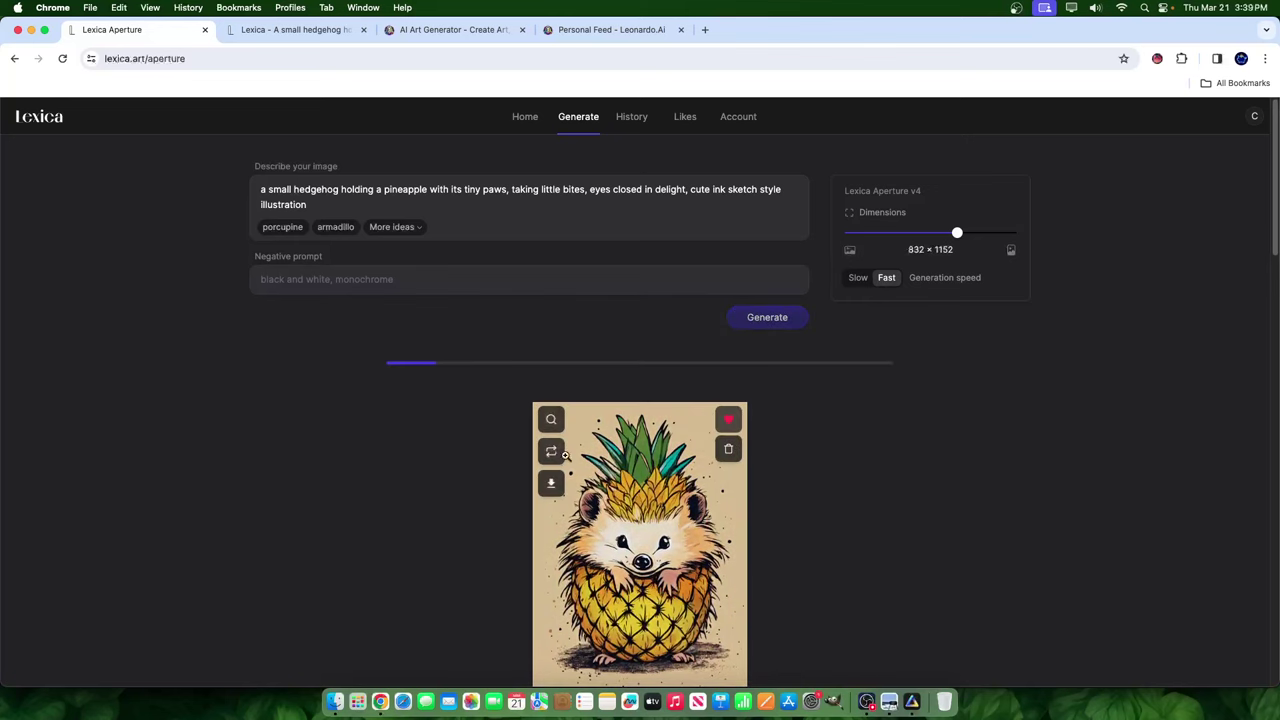
pyautogui.scroll(-5, 565, 455)
pyautogui.scroll(5, 503, 477)
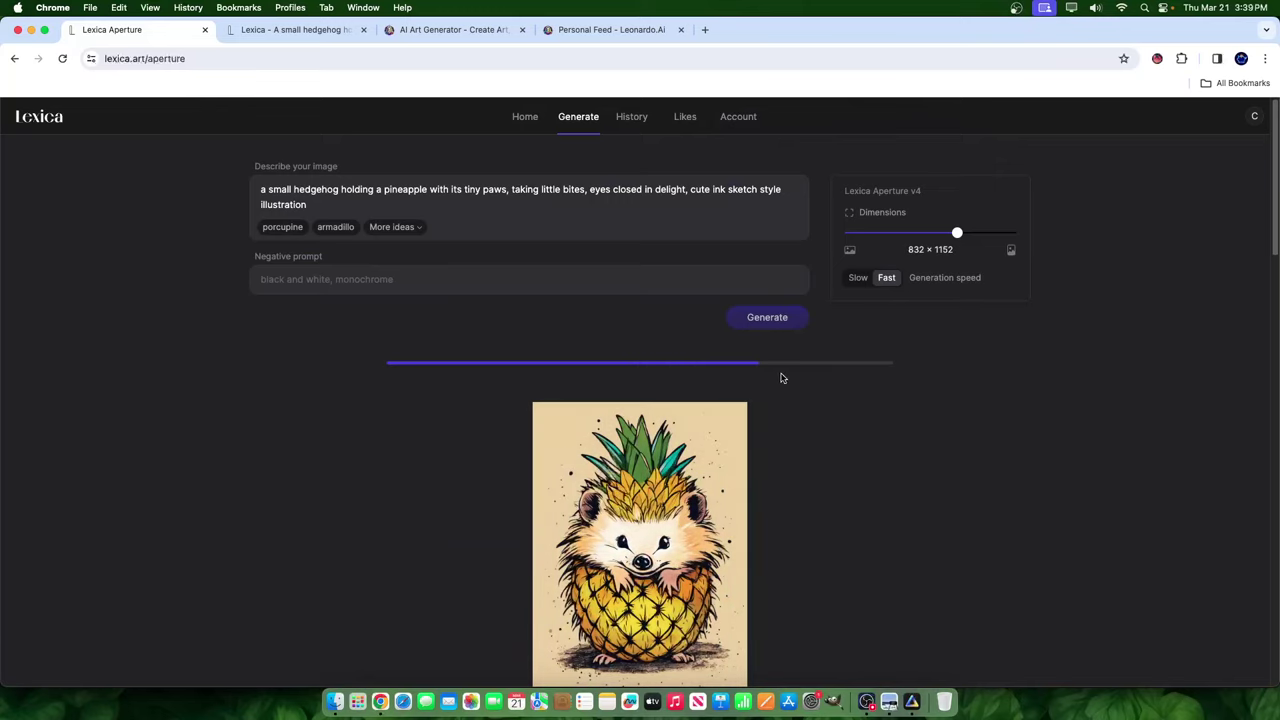
pyautogui.scroll(-1, 724, 400)
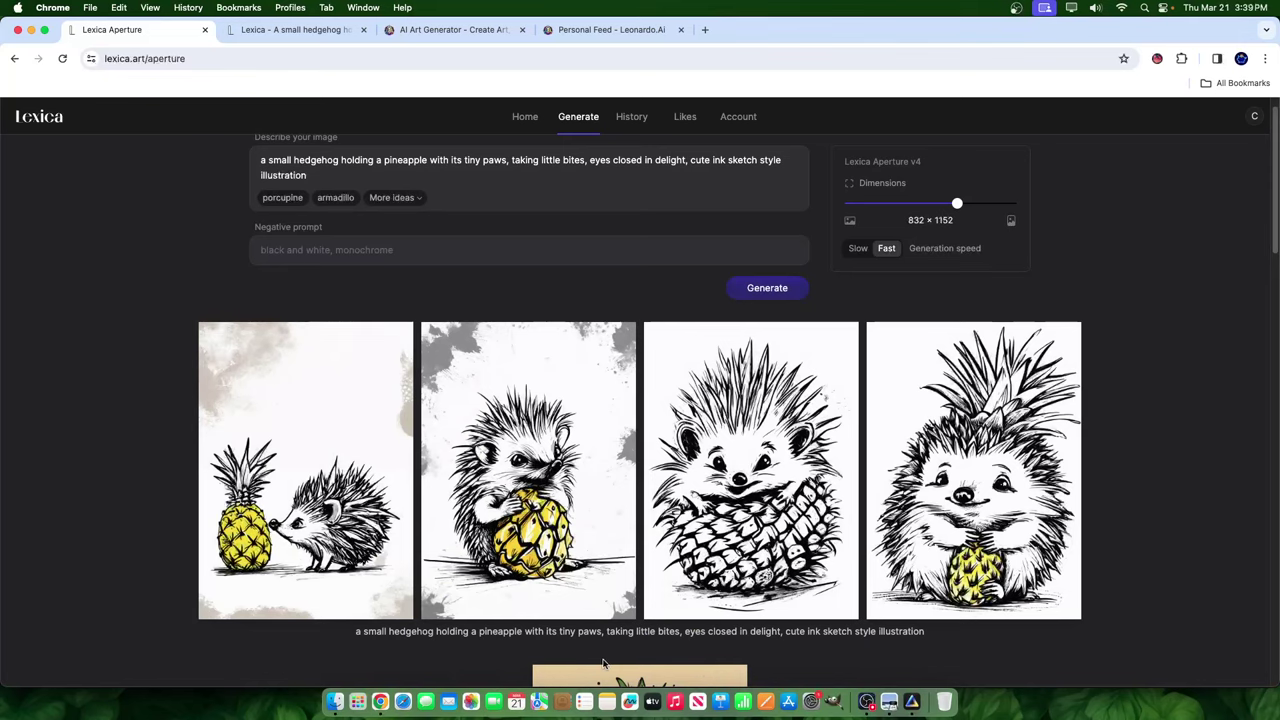
# Enlarge the second pineapple hedgehog, then search for images similar in style to it.
pyautogui.click(505, 497)
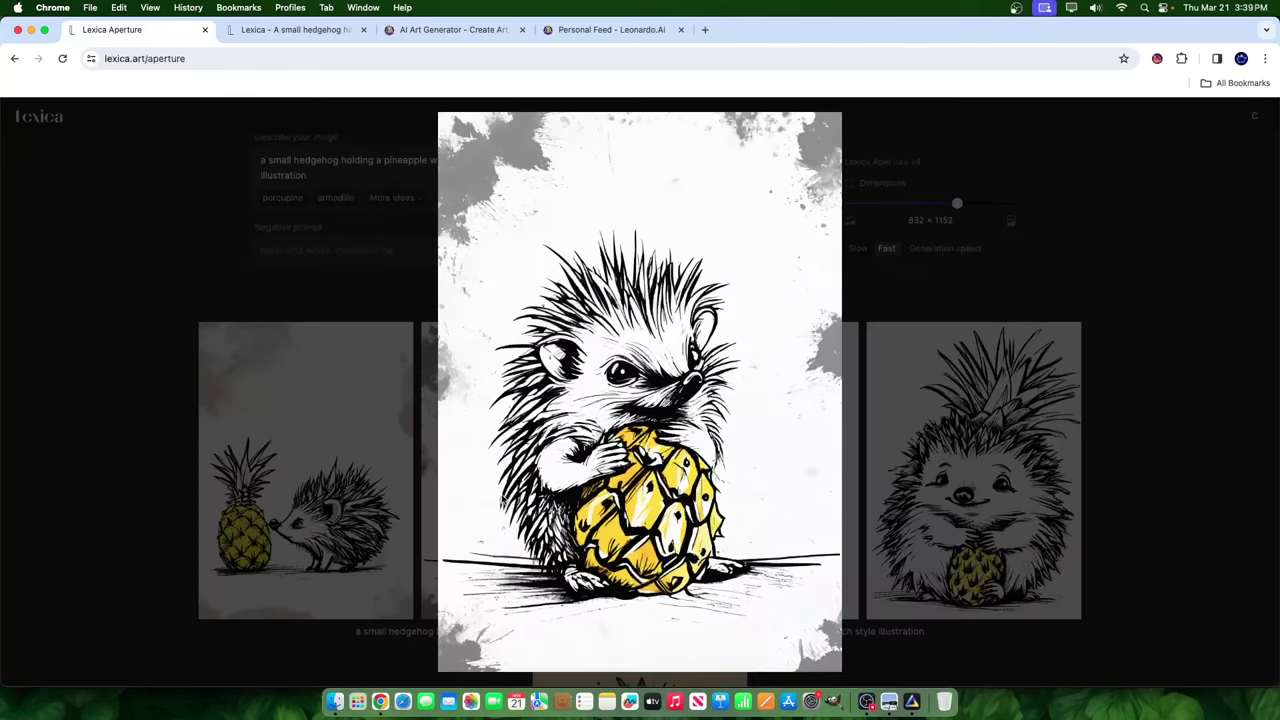
pyautogui.click(500, 378)
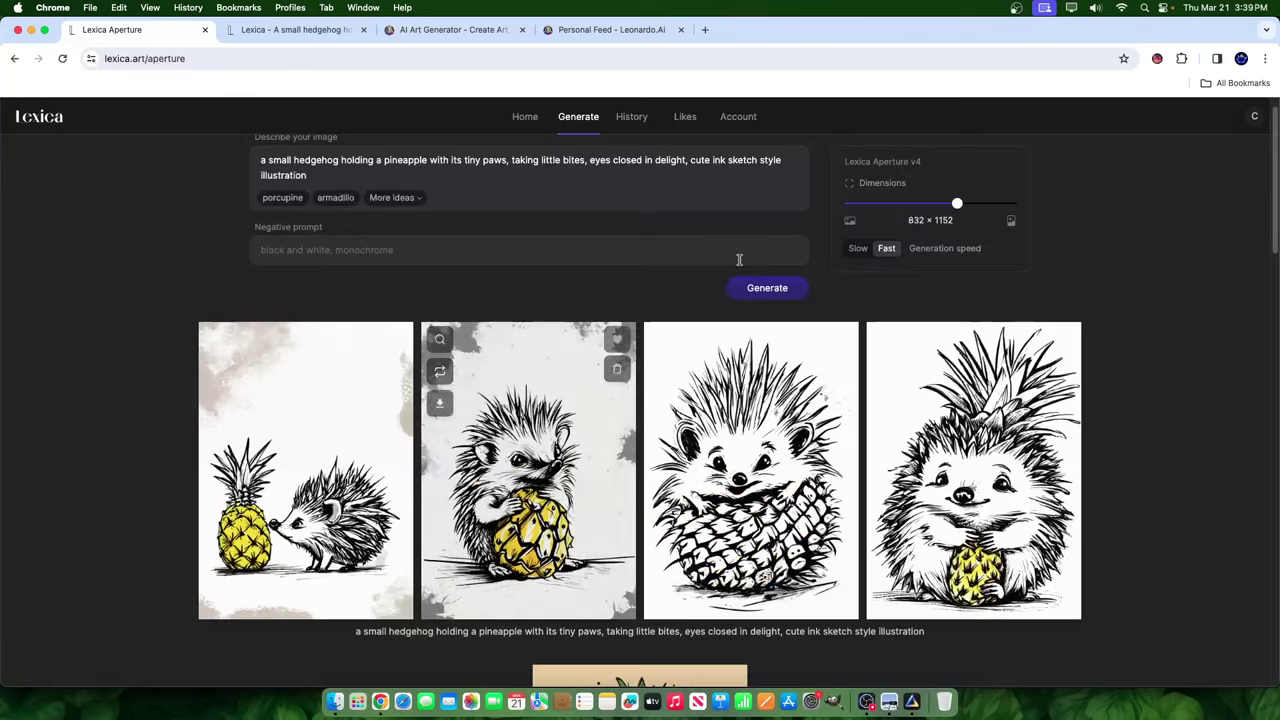
pyautogui.click(436, 340)
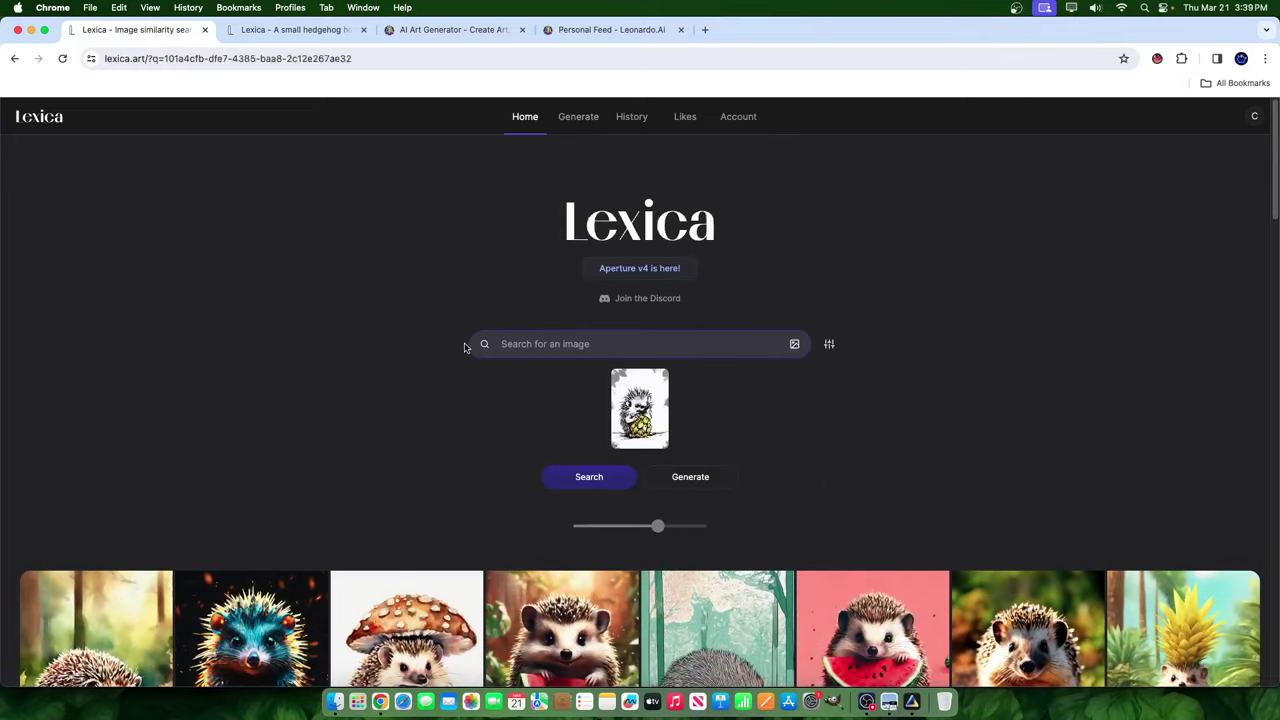
pyautogui.scroll(-10, 466, 346)
pyautogui.scroll(-10, 479, 563)
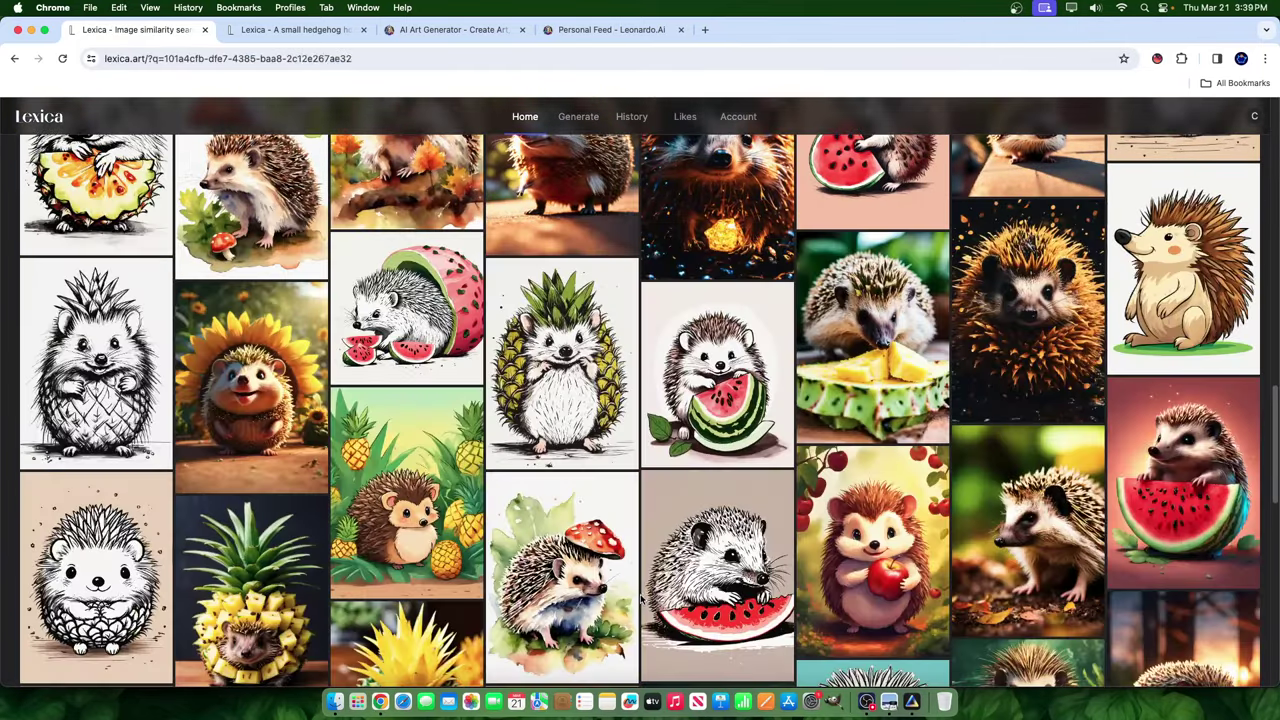
pyautogui.scroll(15, 479, 563)
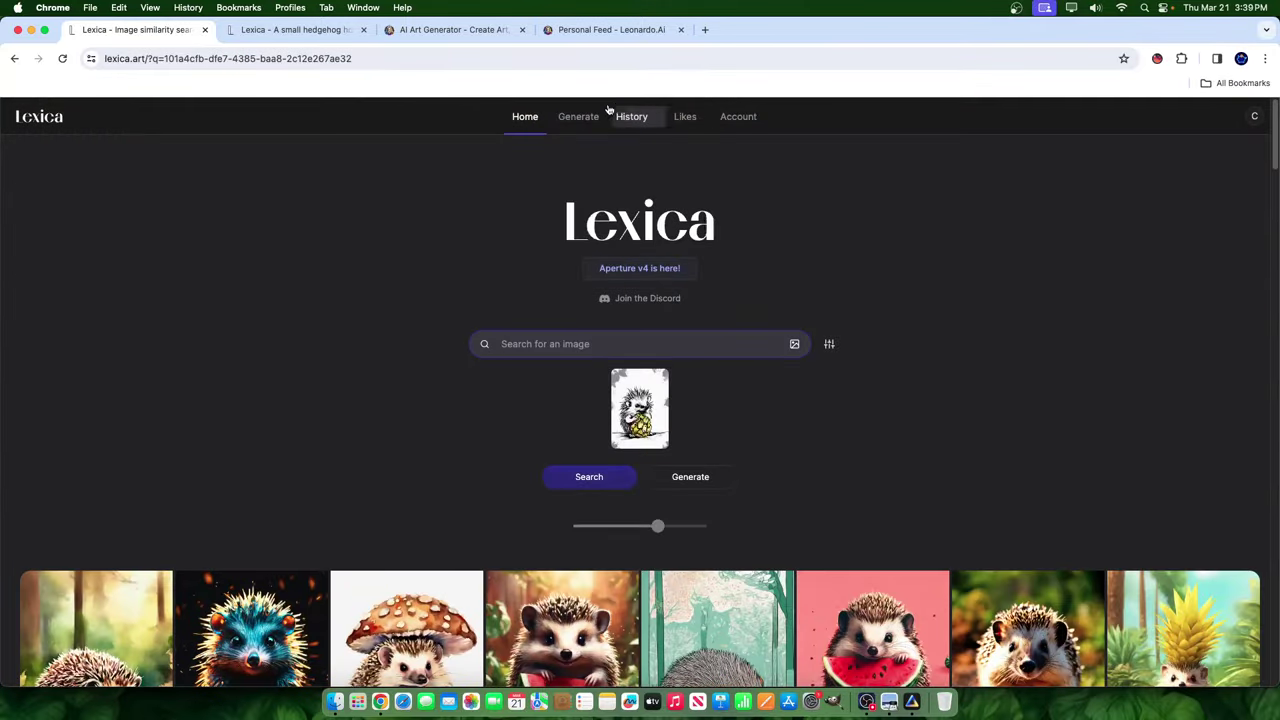
# Replace the hedgehog prompt with the pasted Golden Retriever prompt, then view the Leonardo.Ai retriever.
pyautogui.click(580, 117)
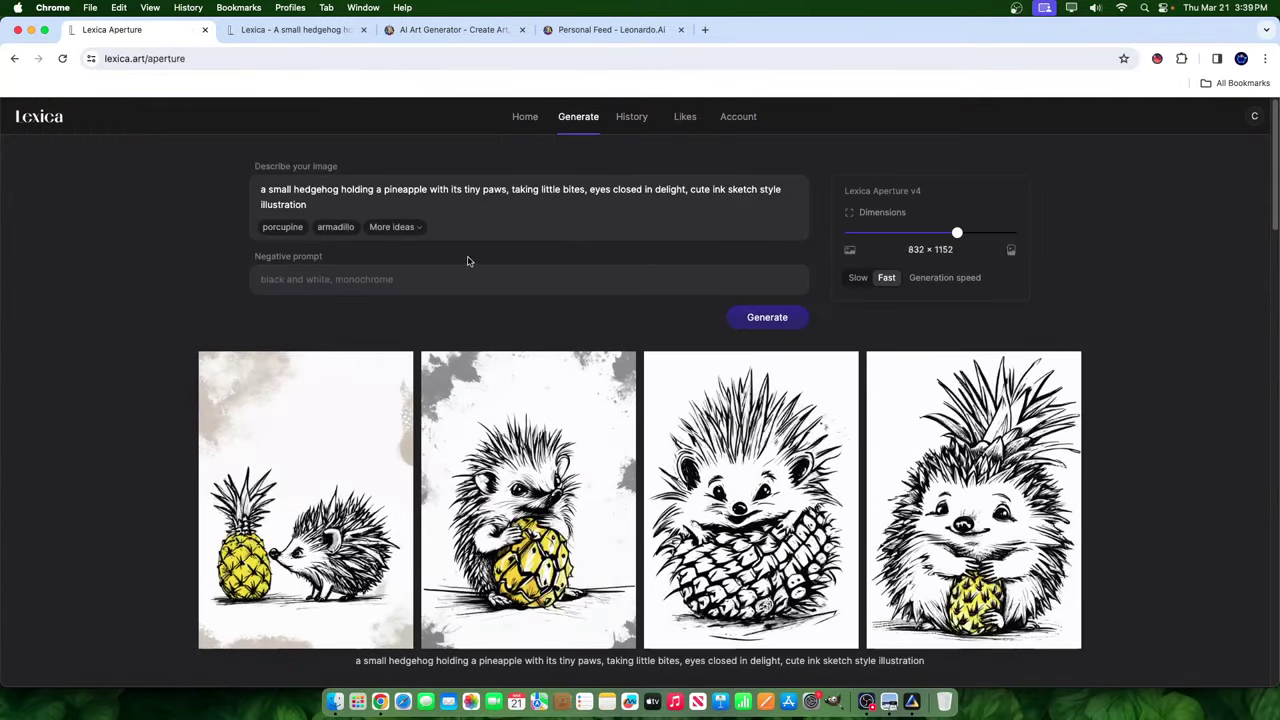
pyautogui.tripleClick(414, 203)
pyautogui.press('BackSpace')
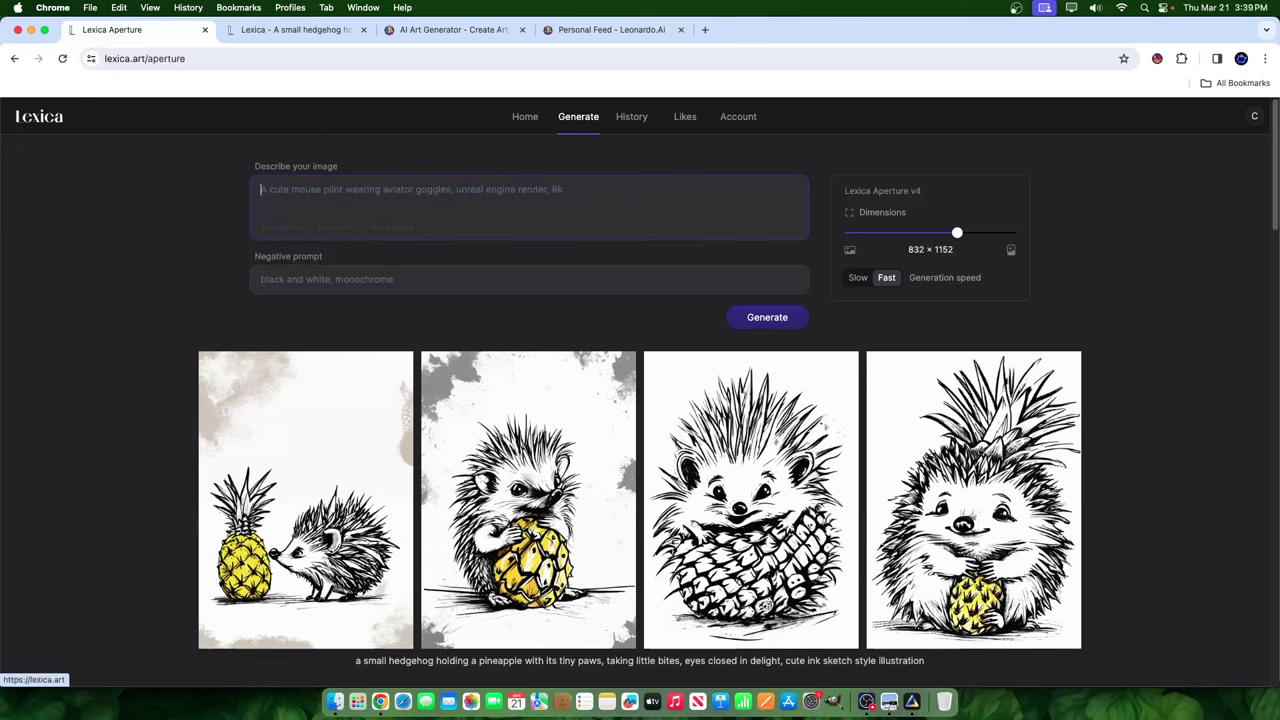
pyautogui.write('A kawaii-style cartoon of an adorable ((Golden Retriever dog)) .The Golden Retriever is on a logo style((profile view)). . A happy look on the great pyrenees face, he is happy and cute looking straight ahead with puppy eyes. The background is minimalist and plain white. BOBBLE HEAD STYLE , cartoon illustration style')
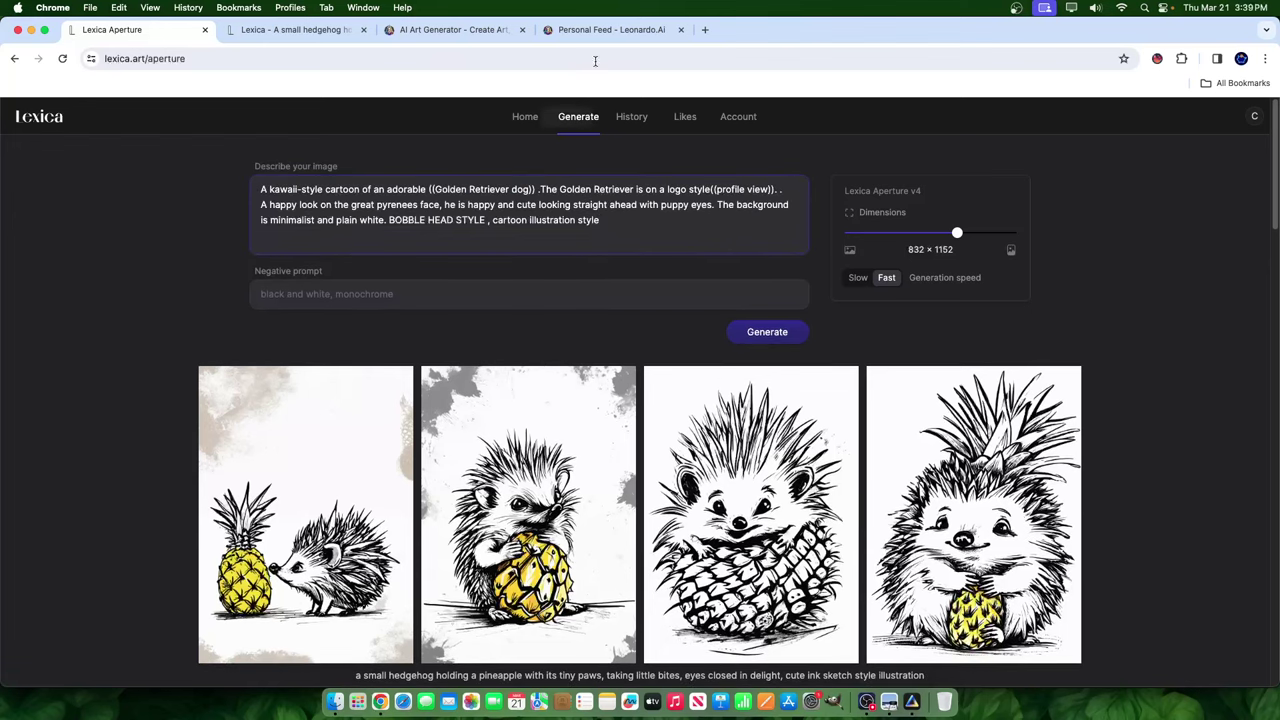
pyautogui.click(611, 29)
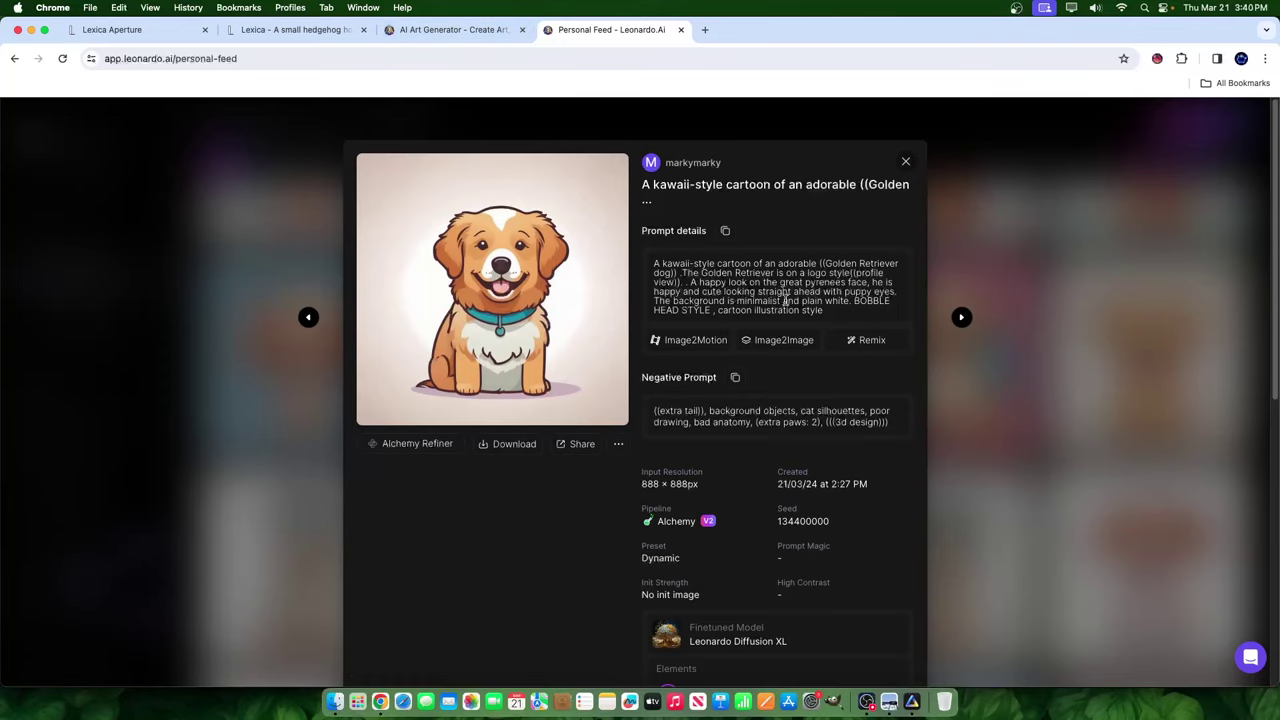
# Select part of the Golden Retriever prompt in Leonardo.Ai, then return to the Lexica hedgehog page.
pyautogui.moveTo(853, 312); pyautogui.dragTo(688, 272)
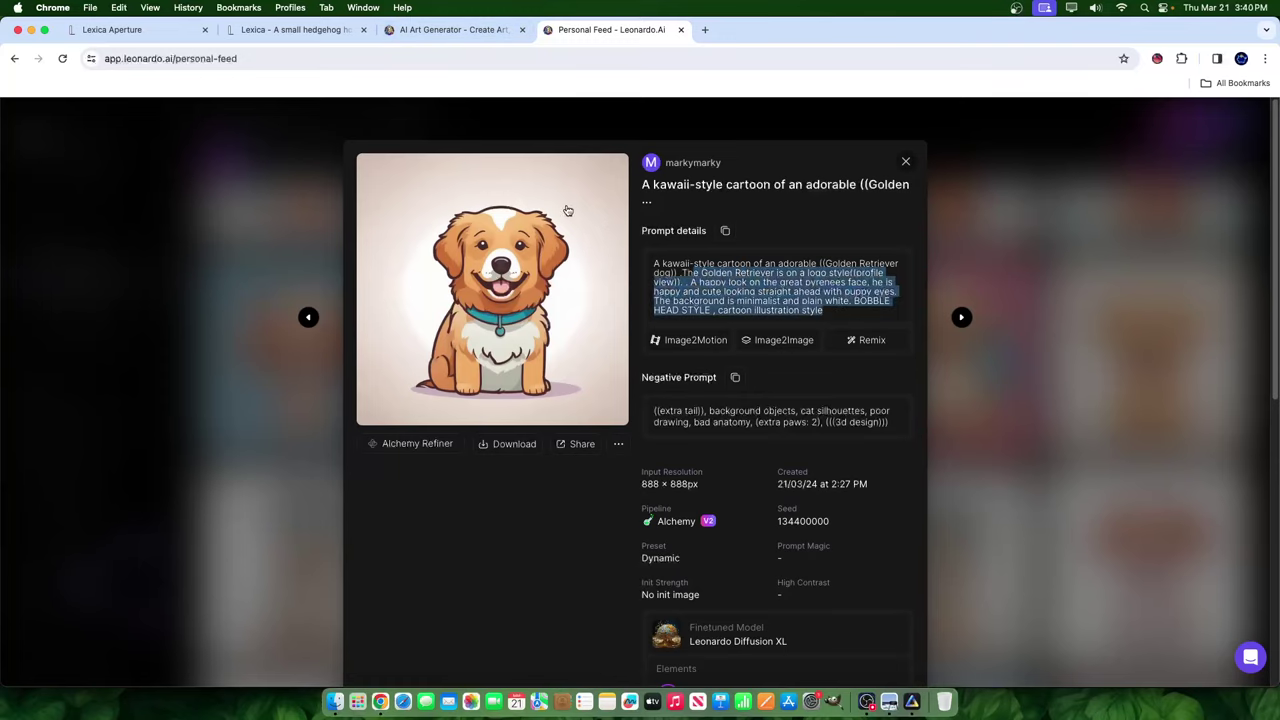
pyautogui.click(448, 33)
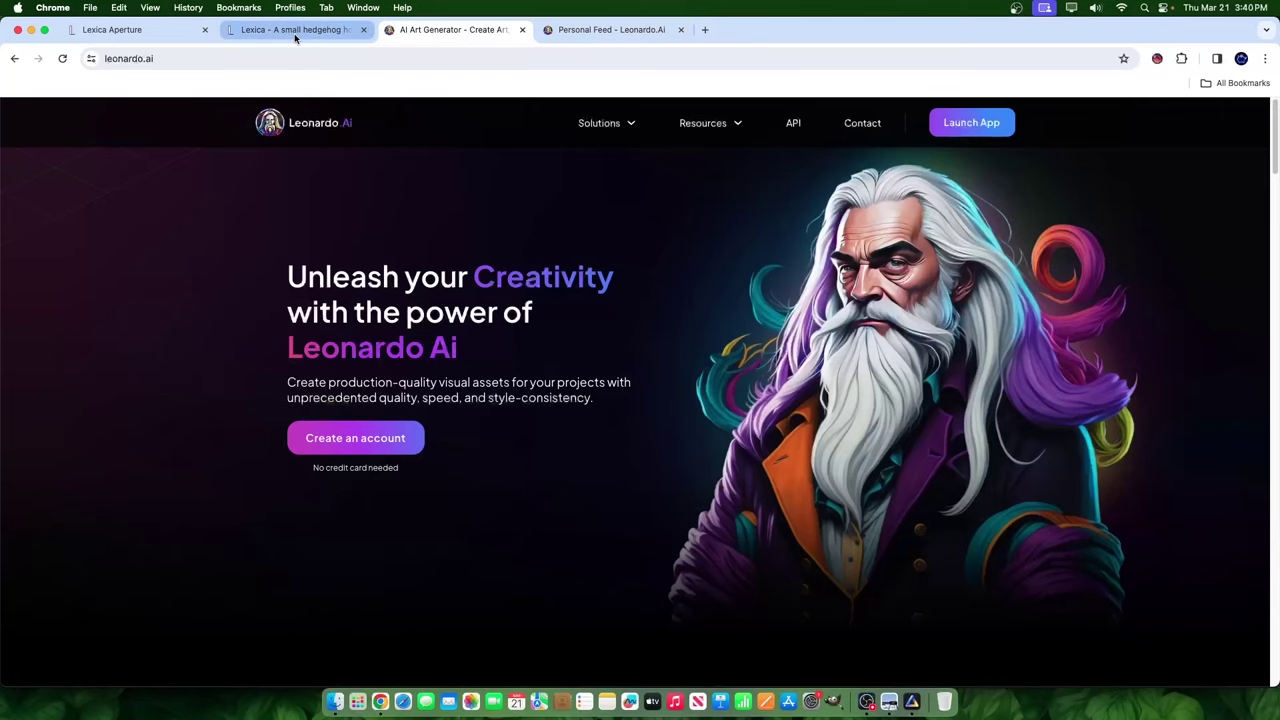
pyautogui.click(297, 37)
pyautogui.click(443, 32)
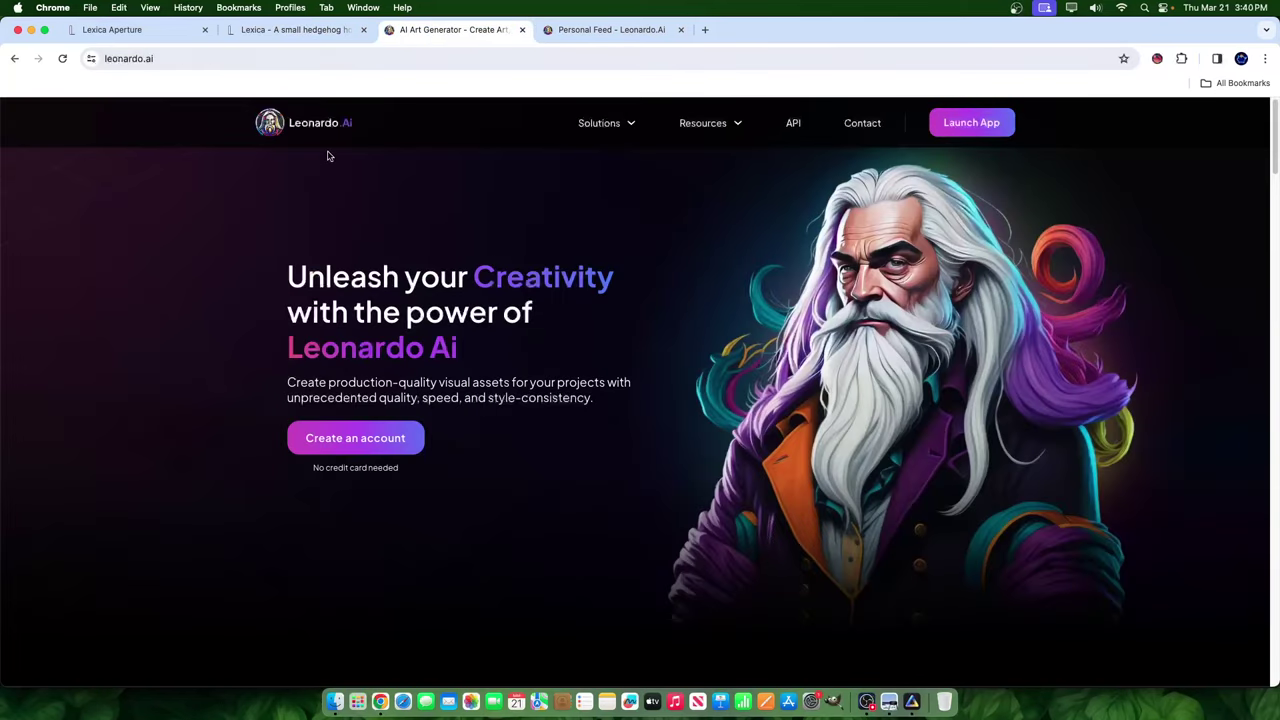
pyautogui.click(284, 29)
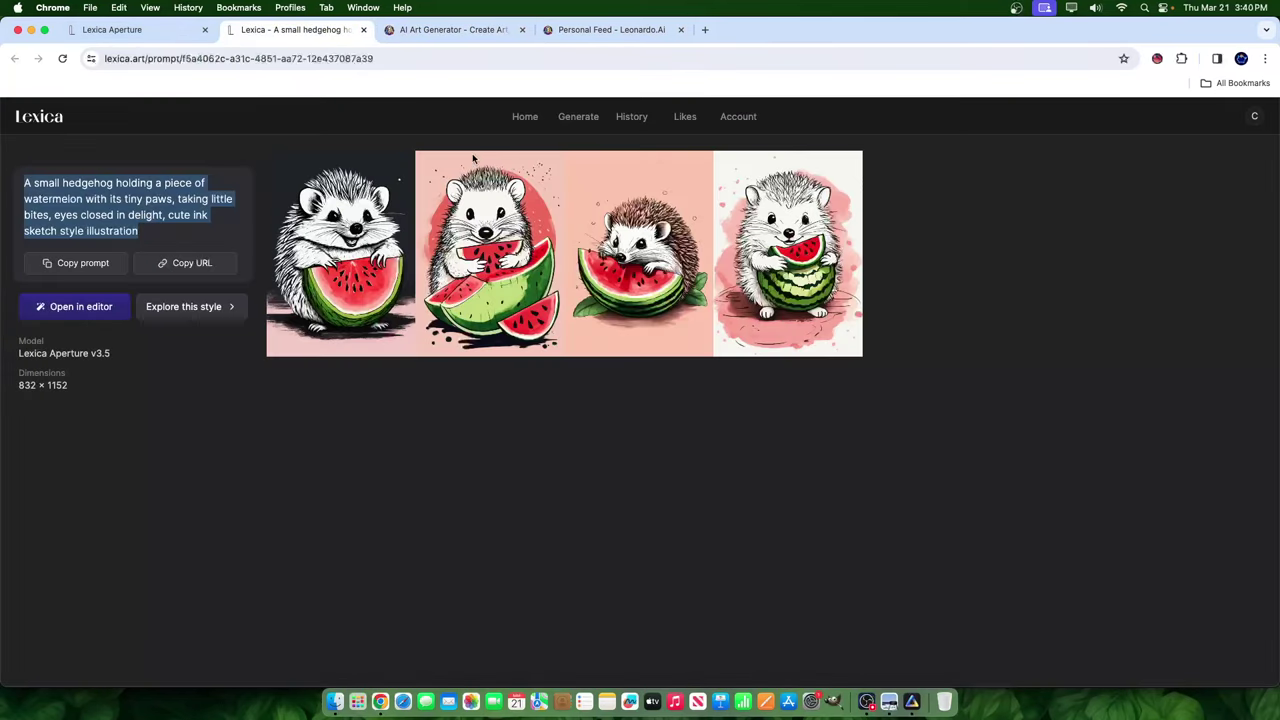
# Generate a Golden Retriever batch, then a second batch at 960 × 1088.
pyautogui.click(167, 35)
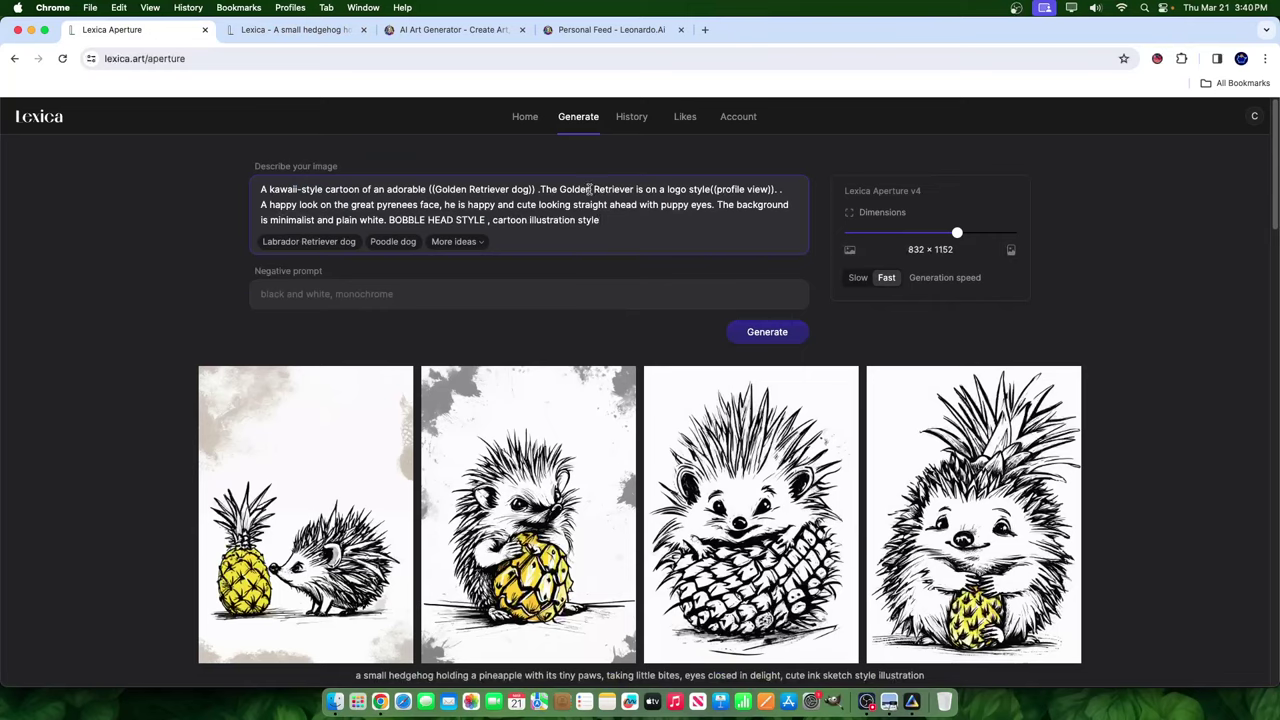
pyautogui.click(767, 333)
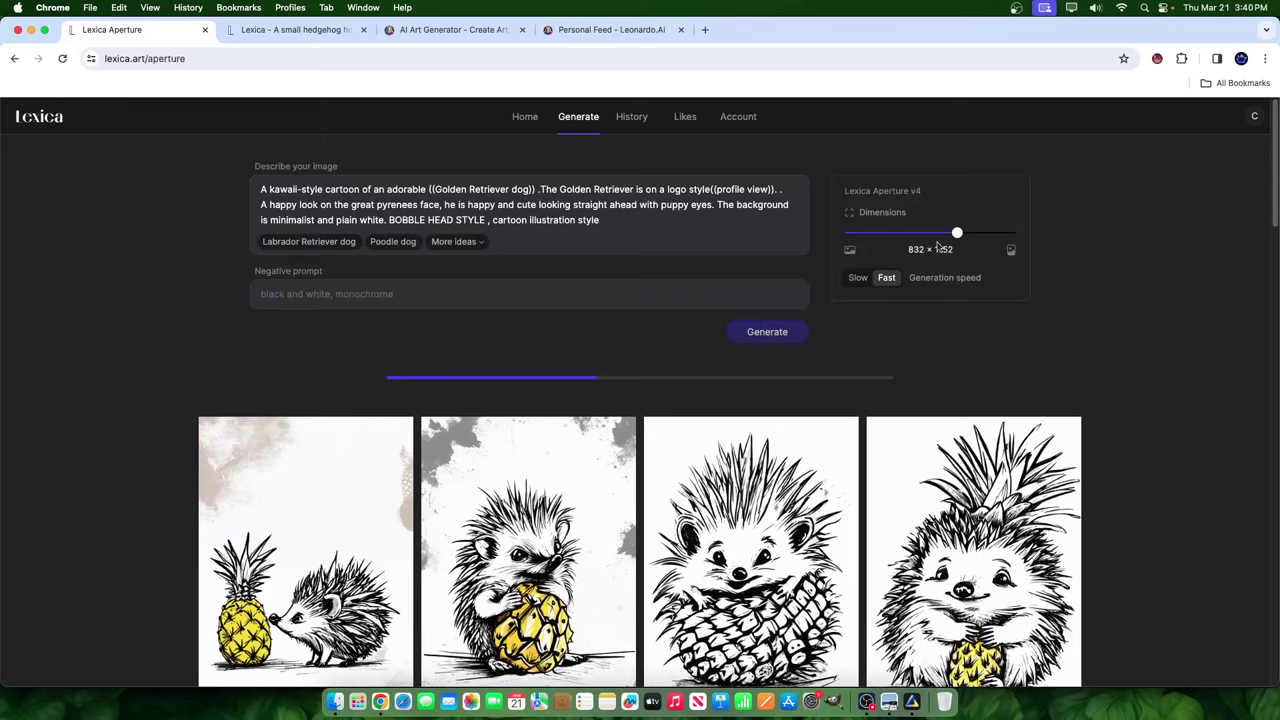
pyautogui.moveTo(958, 235)
pyautogui.moveTo(958, 235)
pyautogui.mouseDown()
pyautogui.moveTo(846, 235)
pyautogui.moveTo(1011, 234)
pyautogui.moveTo(926, 235)
pyautogui.moveTo(941, 234)
pyautogui.mouseUp()
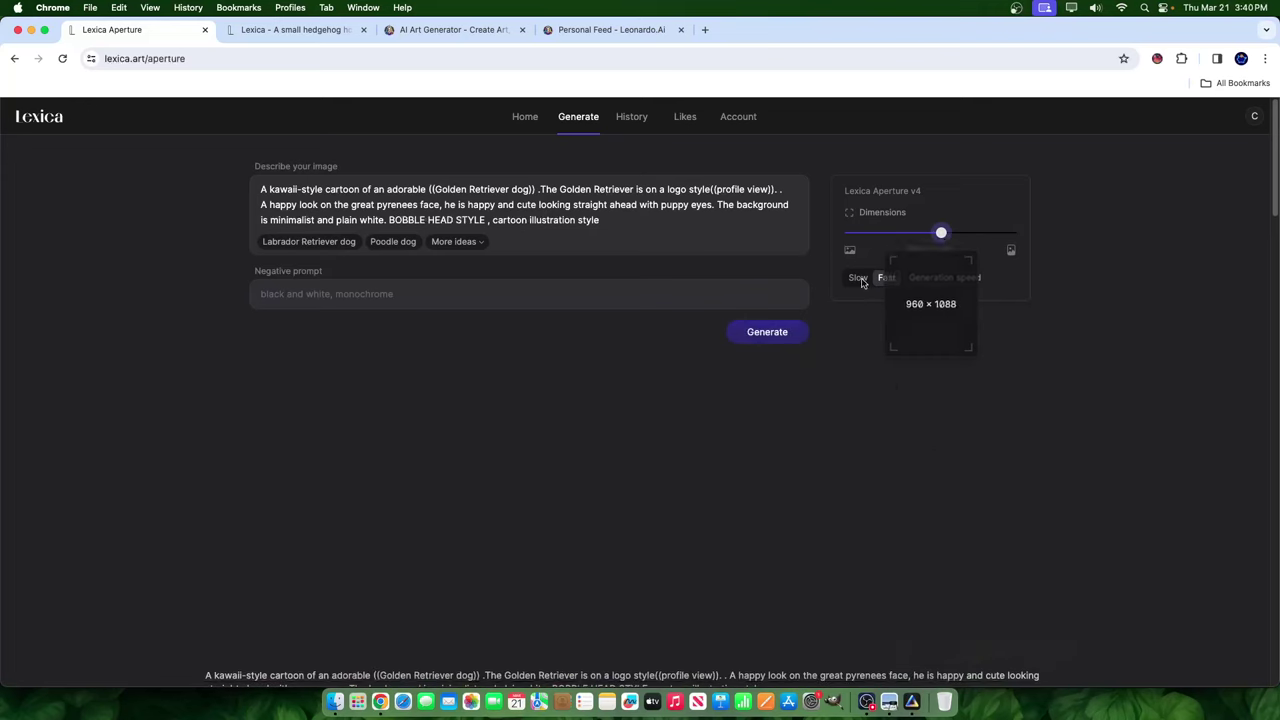
pyautogui.click(766, 331)
pyautogui.scroll(-3, 758, 372)
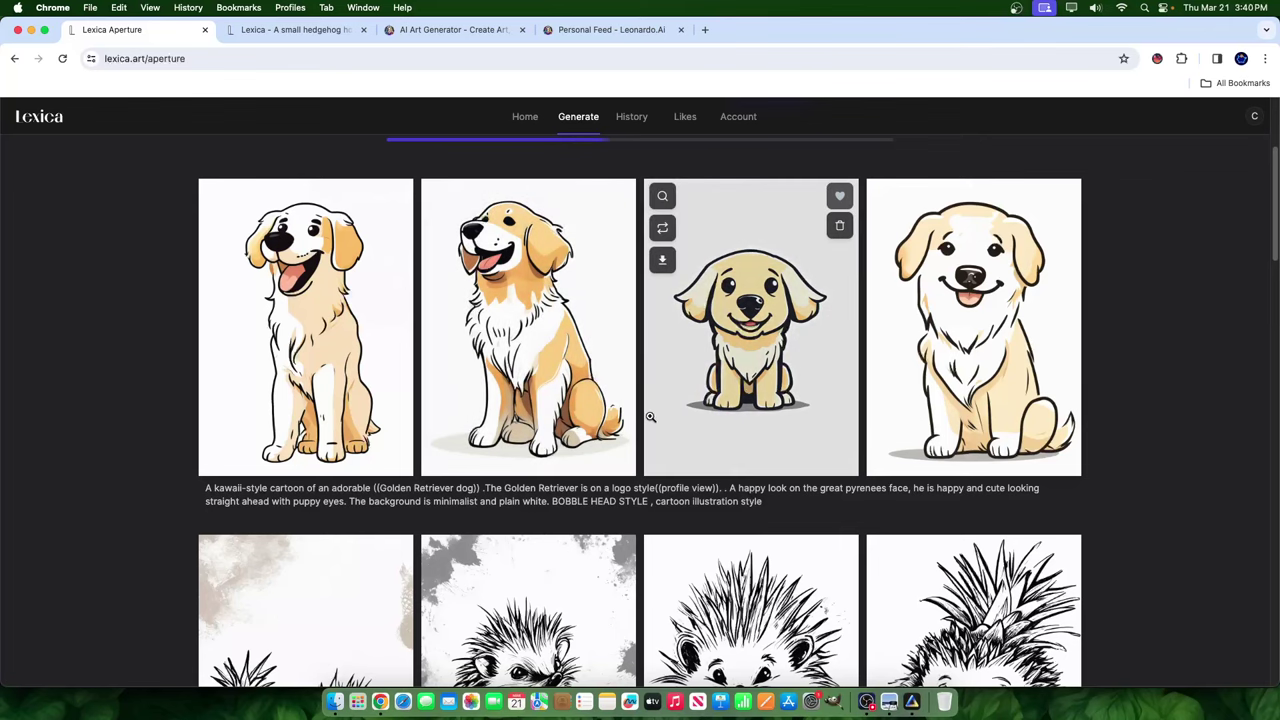
pyautogui.scroll(1, 568, 432)
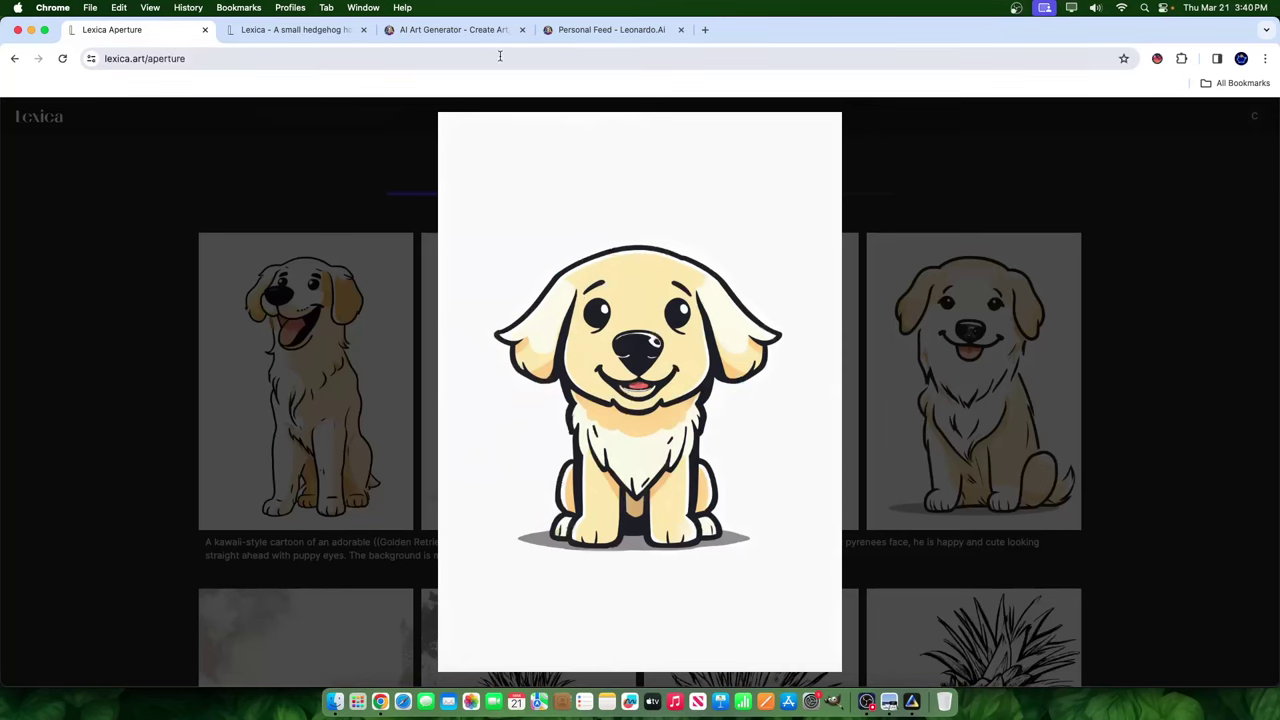
# Compare the Lexica retriever results with the Leonardo.Ai retriever image.
pyautogui.click(600, 31)
pyautogui.click(579, 287)
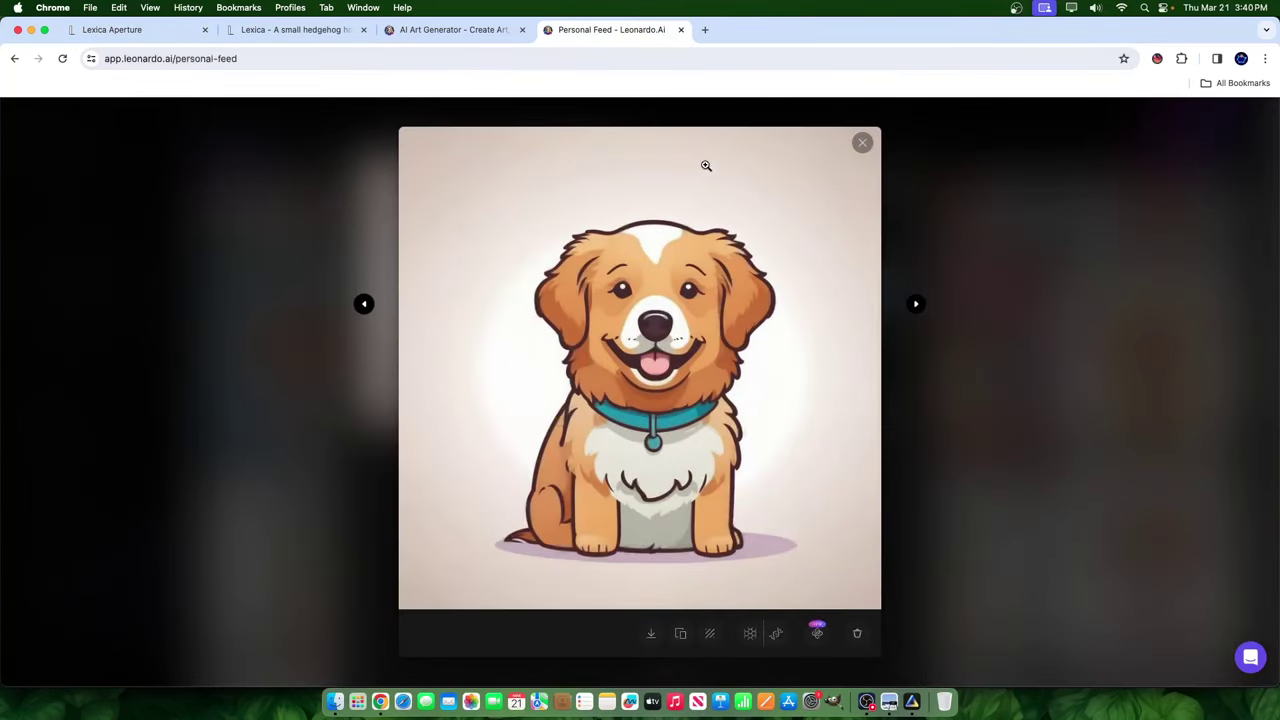
pyautogui.click(303, 31)
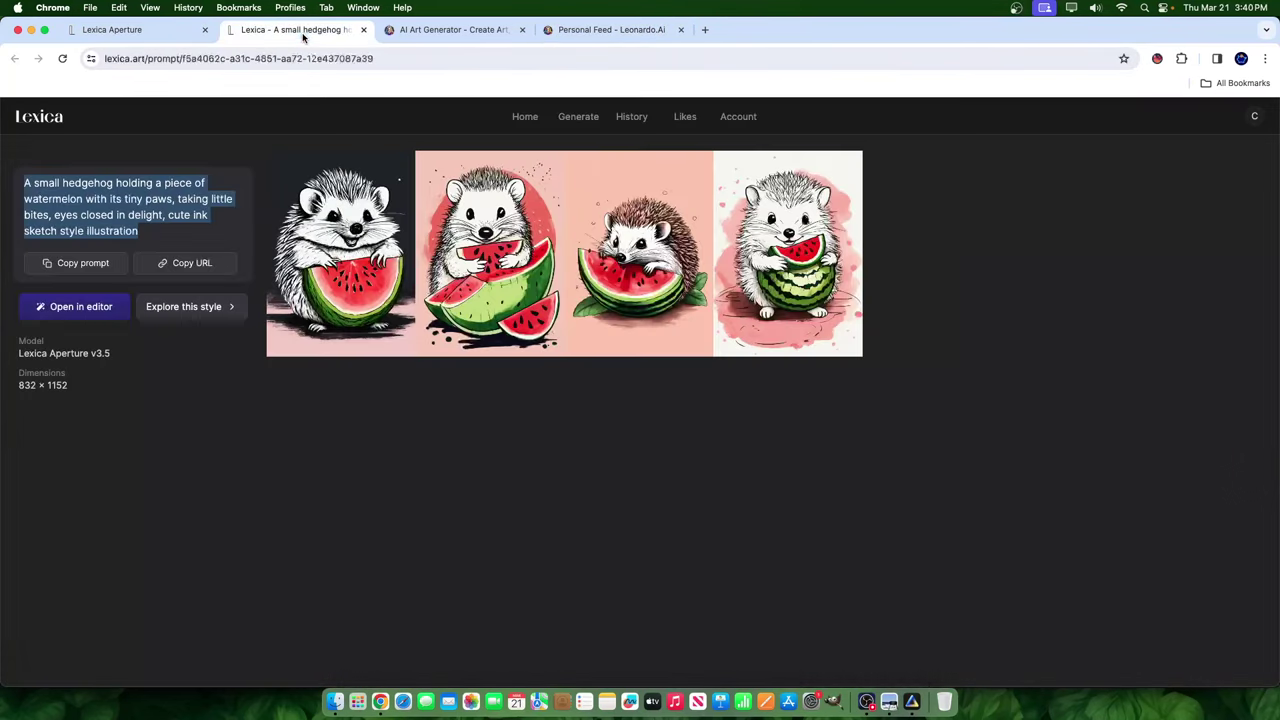
pyautogui.click(105, 28)
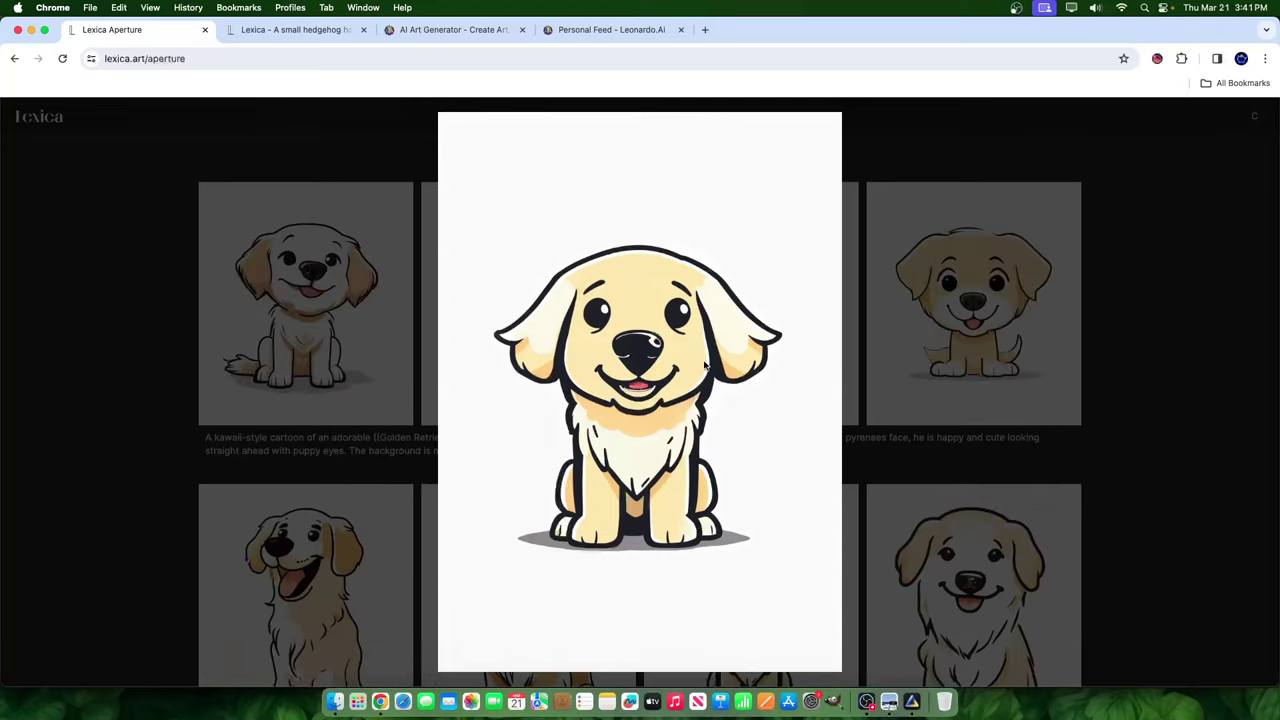
pyautogui.click(605, 29)
pyautogui.click(133, 29)
pyautogui.click(940, 315)
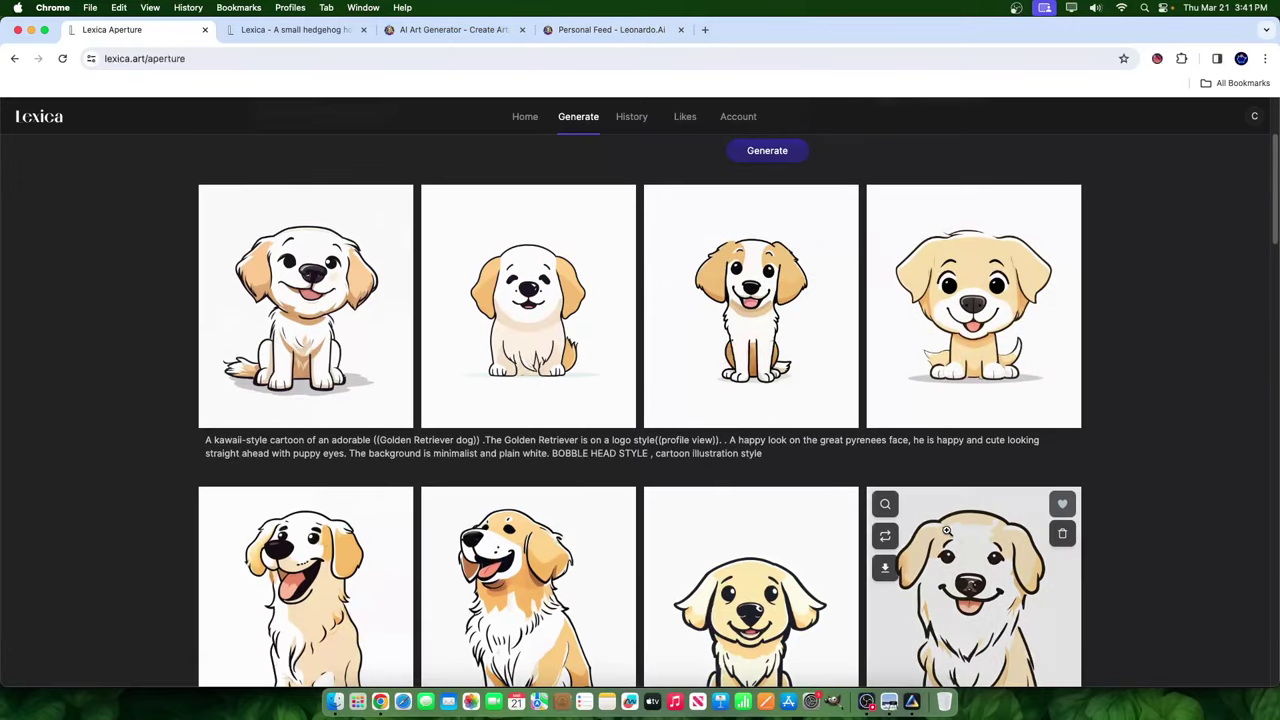
# Enlarge and inspect the third dog in row one and the second dog in row two.
pyautogui.scroll(-3, 840, 530)
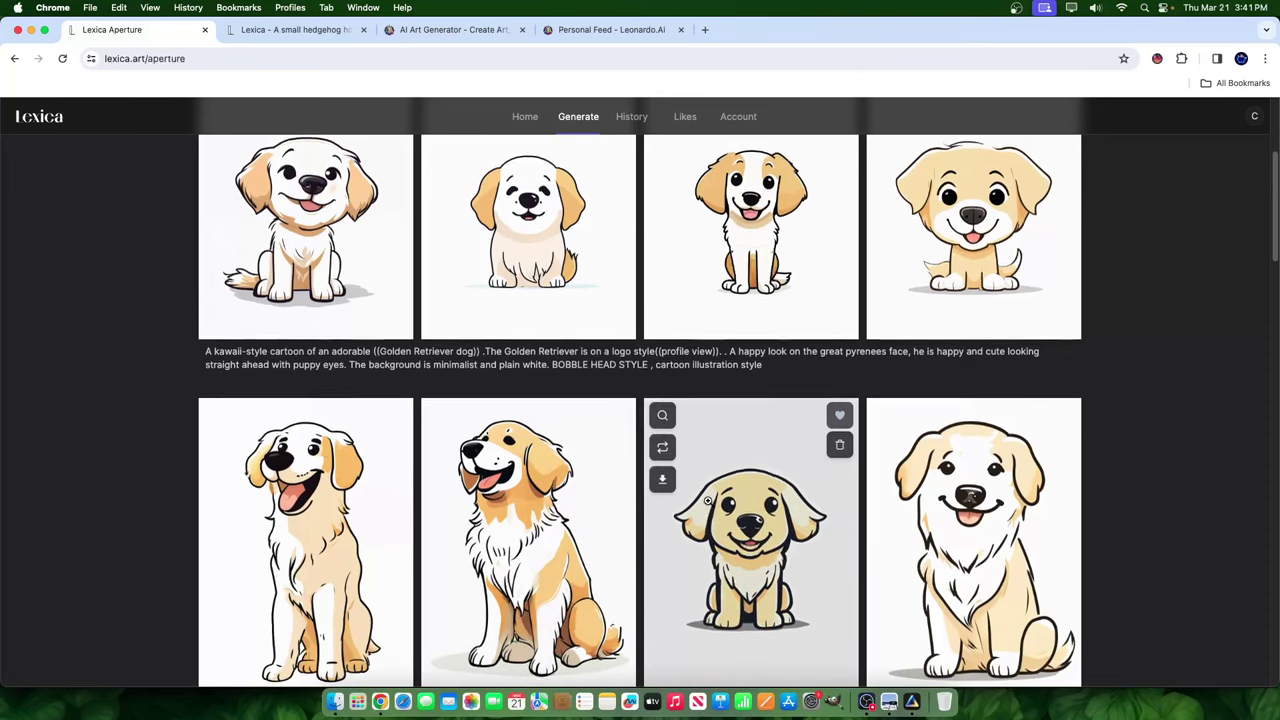
pyautogui.scroll(2, 781, 264)
pyautogui.click(780, 263)
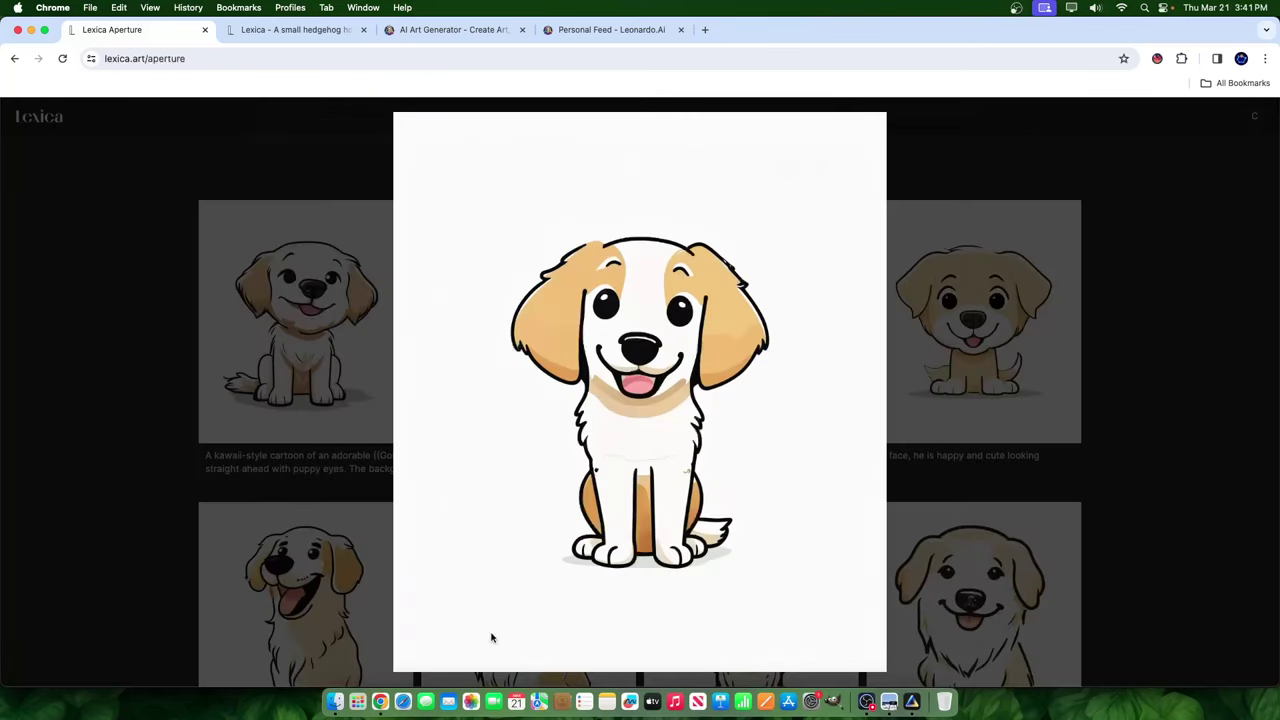
pyautogui.click(1105, 314)
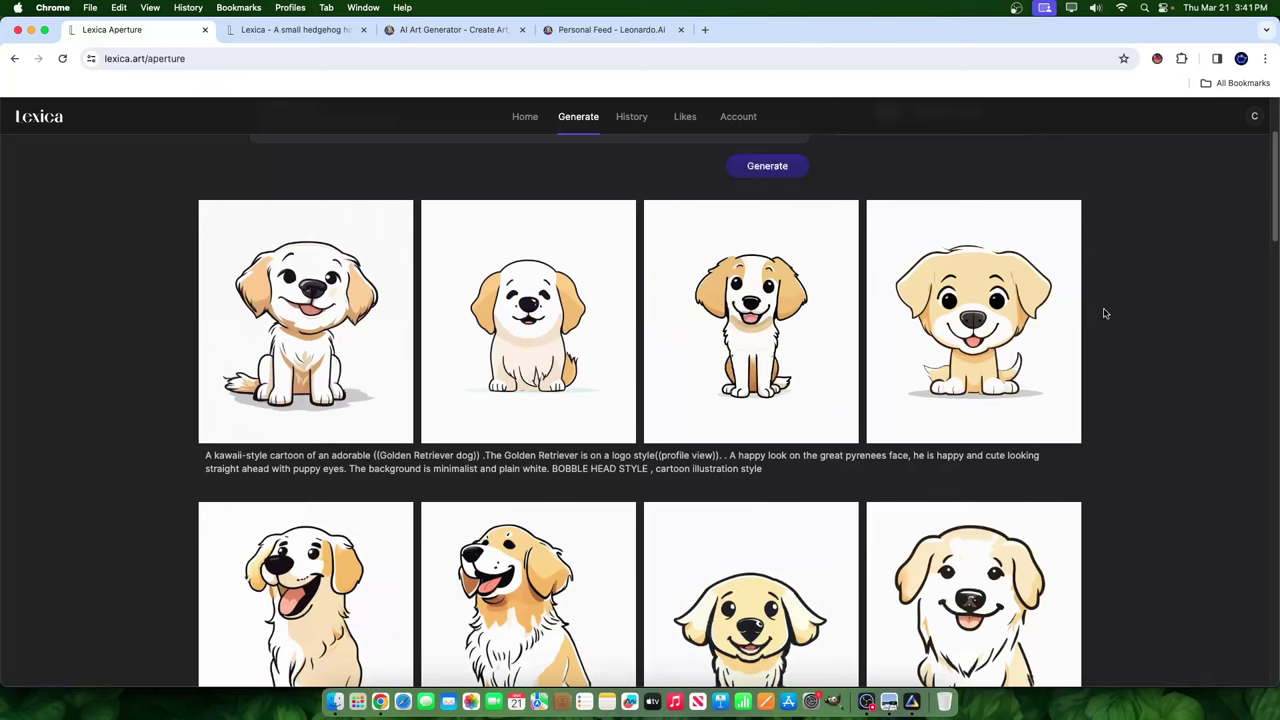
pyautogui.scroll(-4, 908, 273)
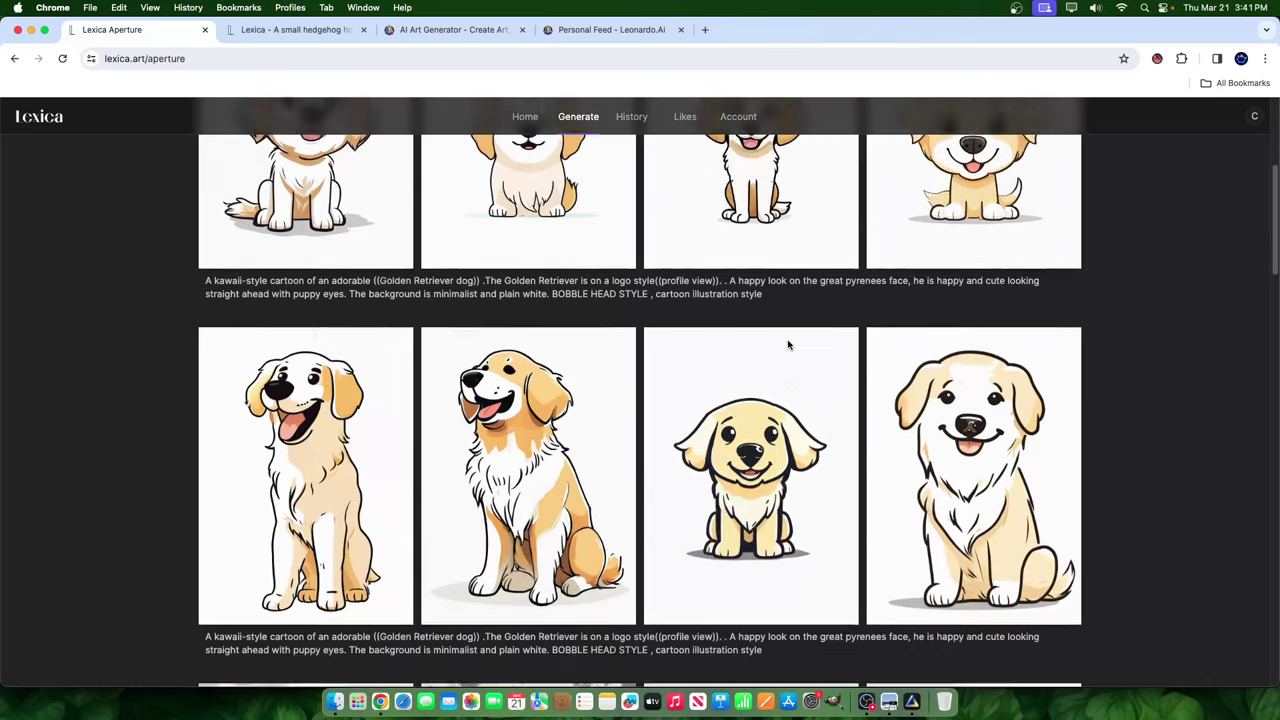
pyautogui.click(476, 423)
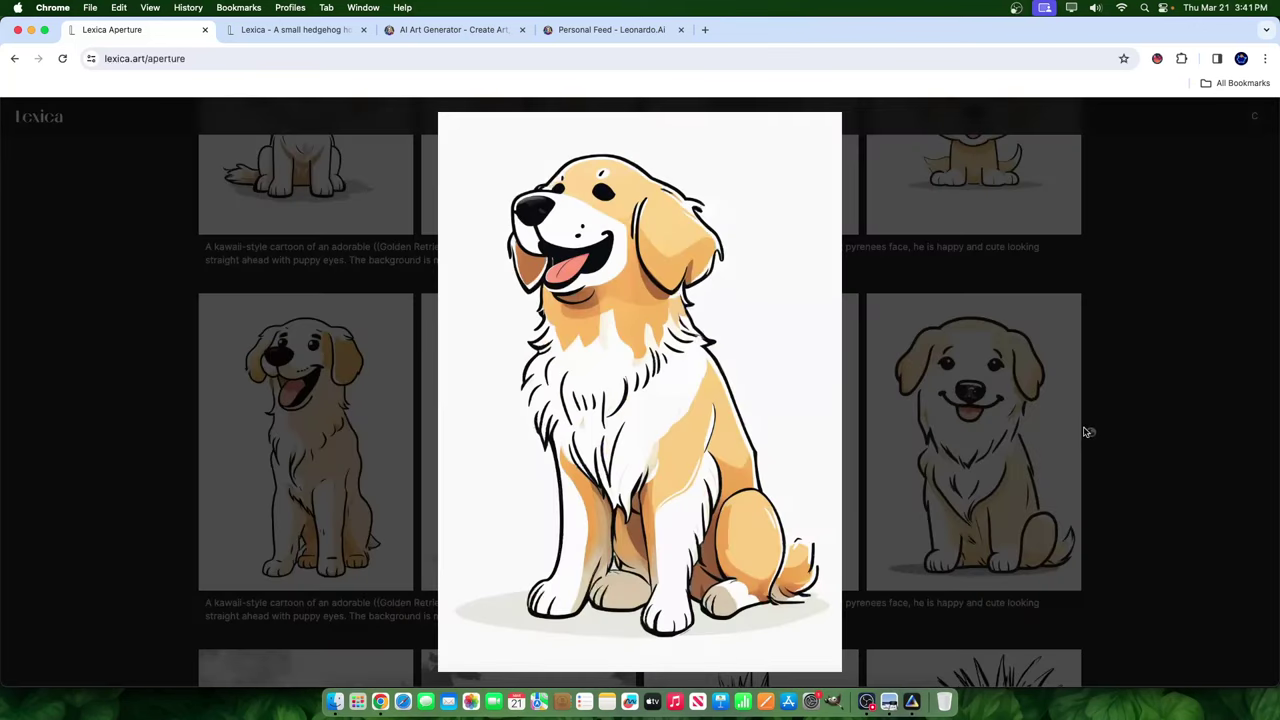
pyautogui.click(1095, 359)
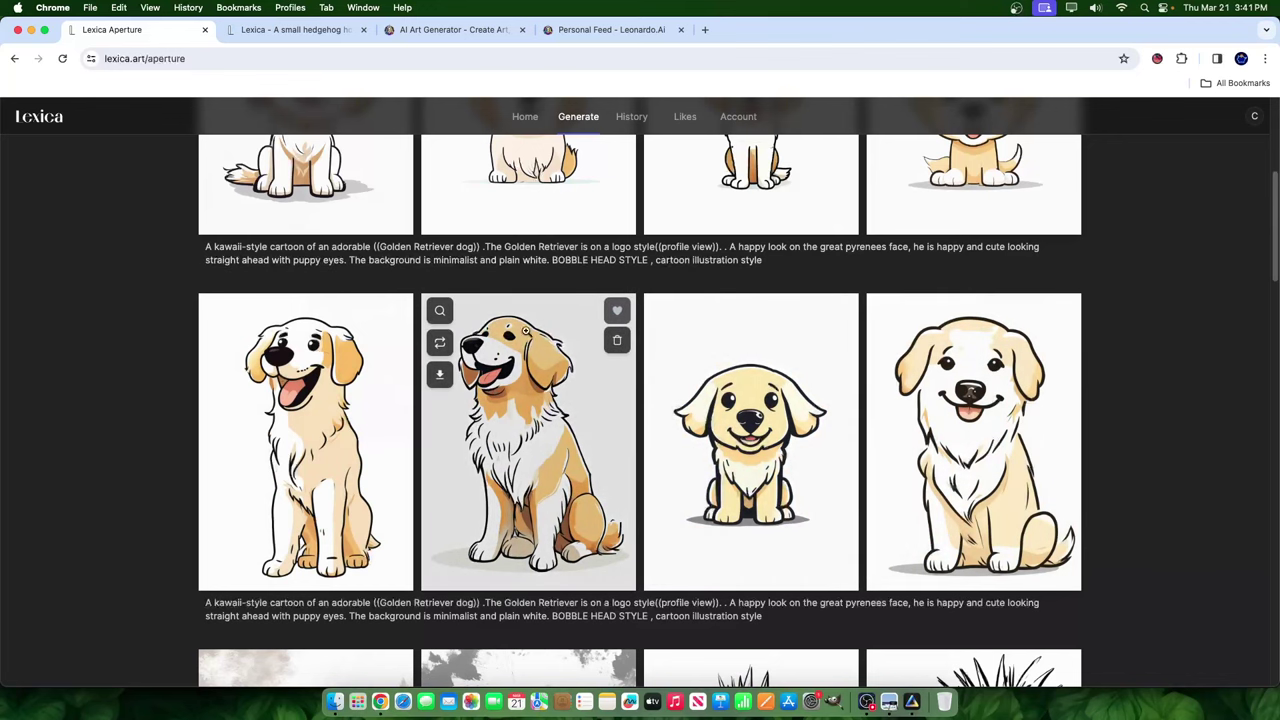
pyautogui.scroll(3, 511, 456)
pyautogui.scroll(-1, 511, 456)
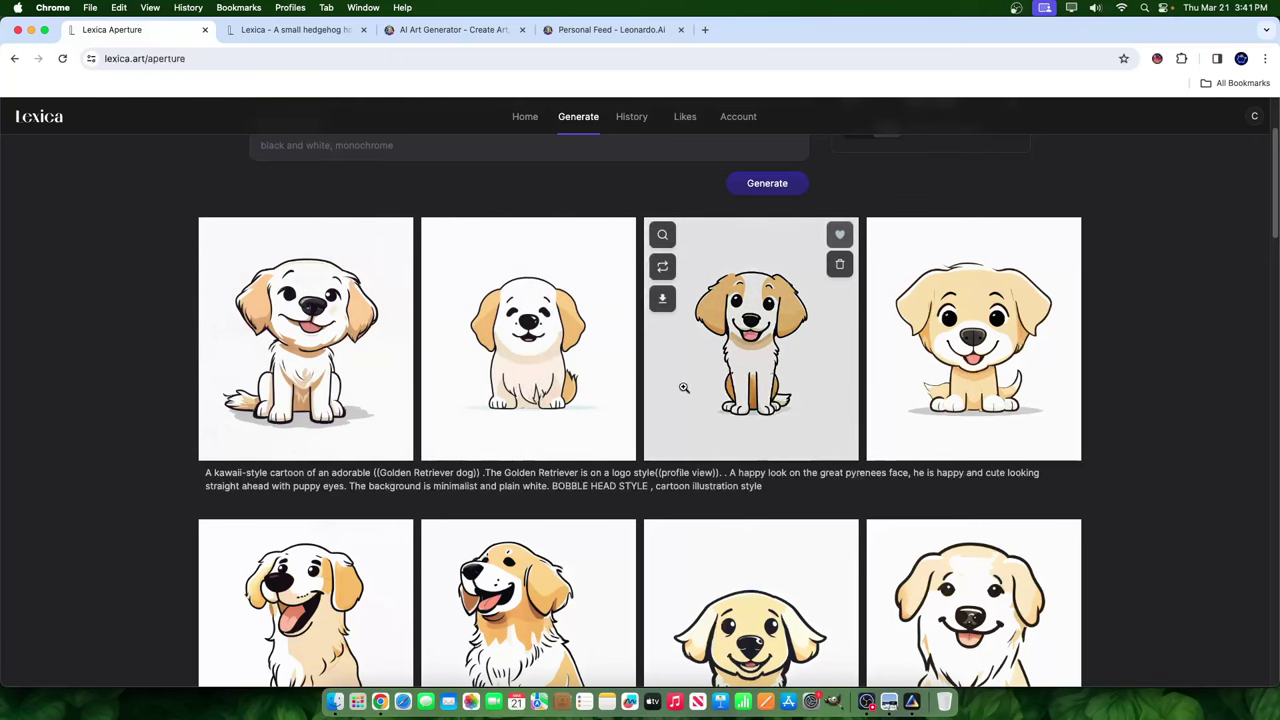
pyautogui.scroll(1, 731, 394)
# Widen the image size to 1728 × 576 and generate a batch of wide retriever cartoons.
pyautogui.scroll(1, 849, 326)
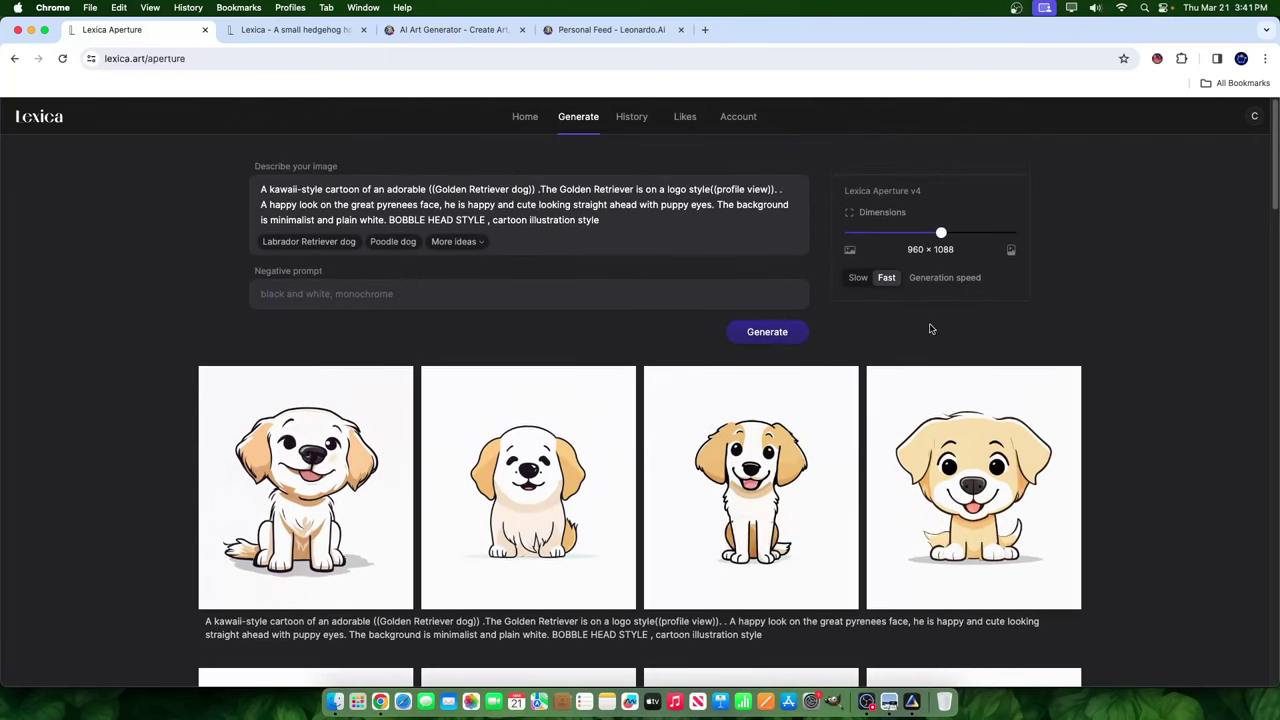
pyautogui.moveTo(941, 233); pyautogui.dragTo(824, 237)
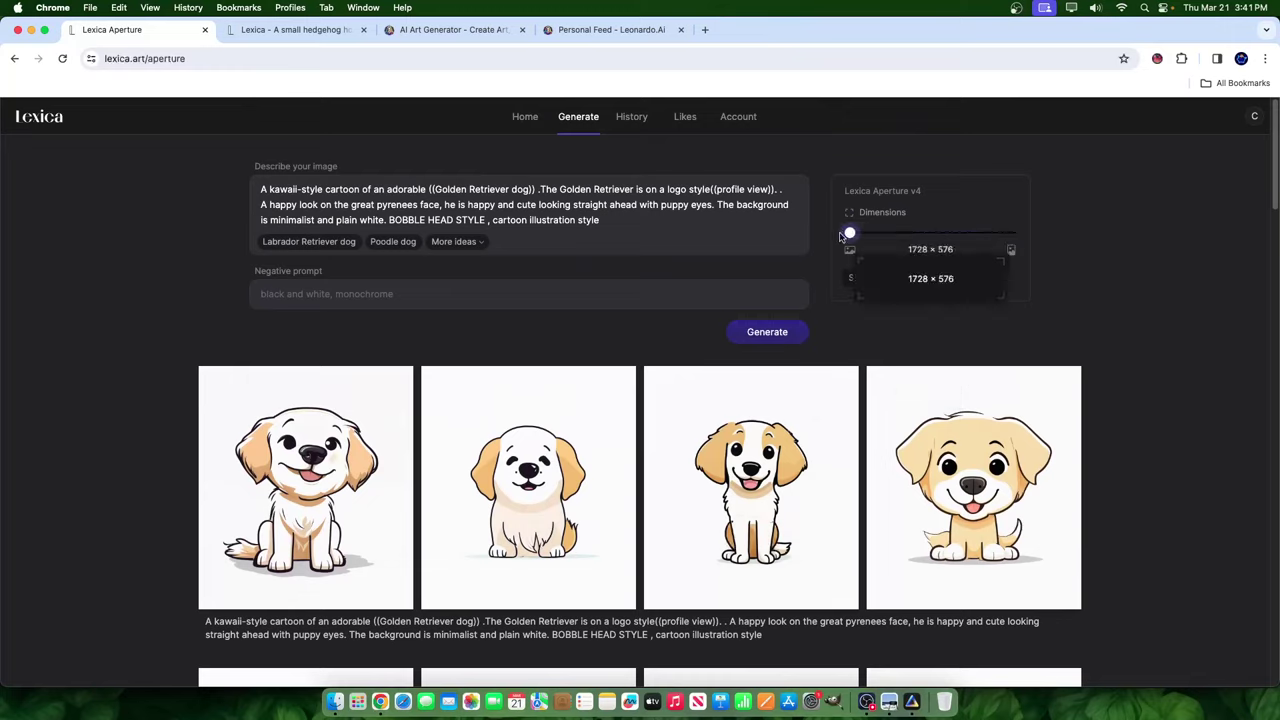
pyautogui.click(767, 340)
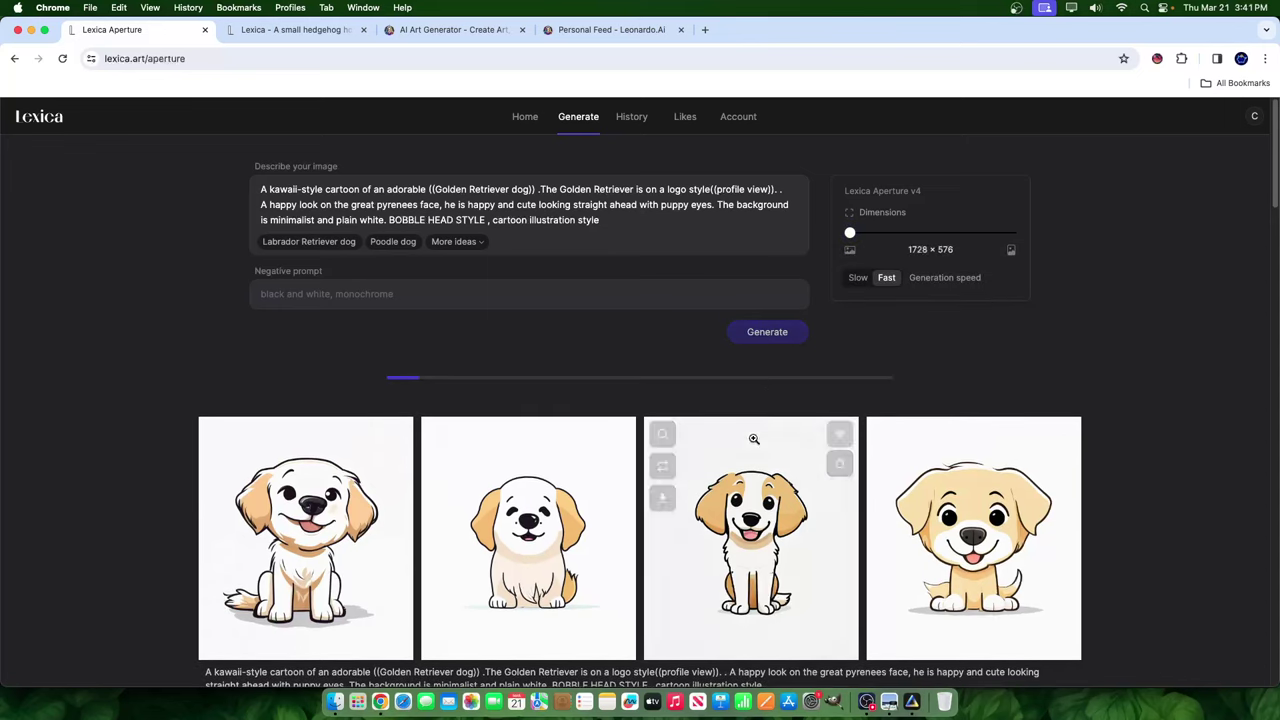
pyautogui.scroll(-5, 817, 417)
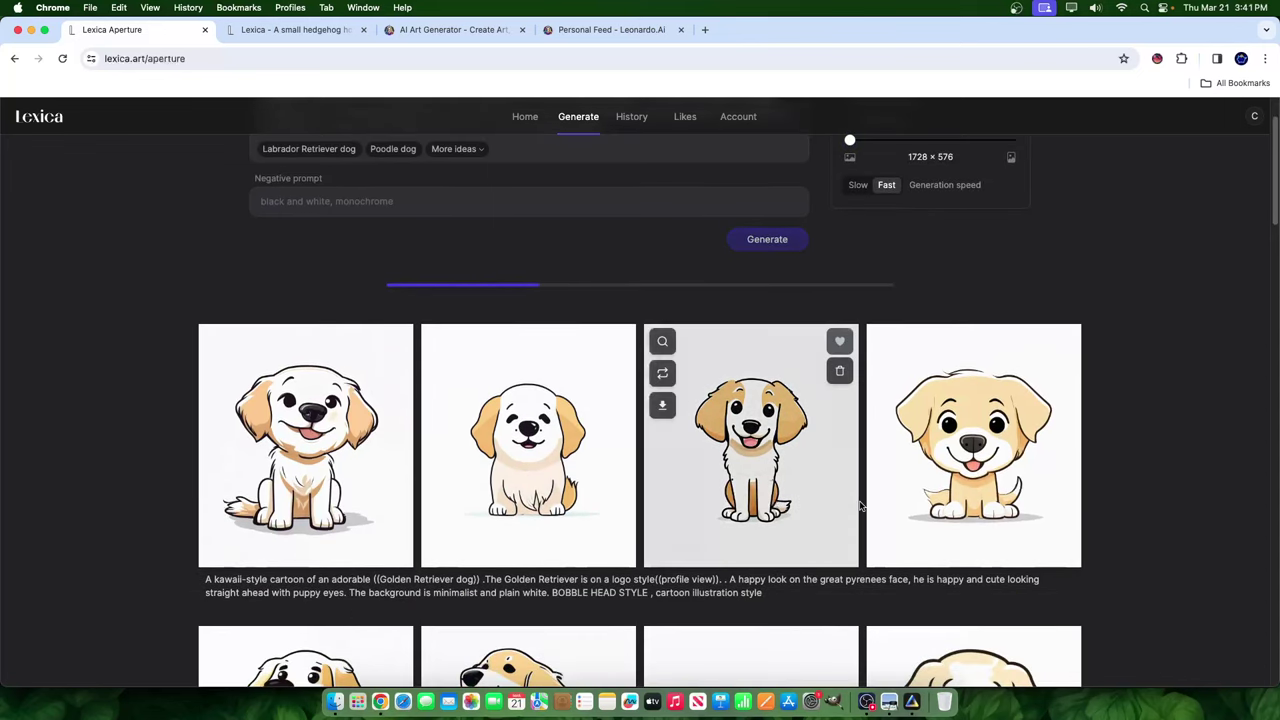
pyautogui.scroll(-5, 1112, 607)
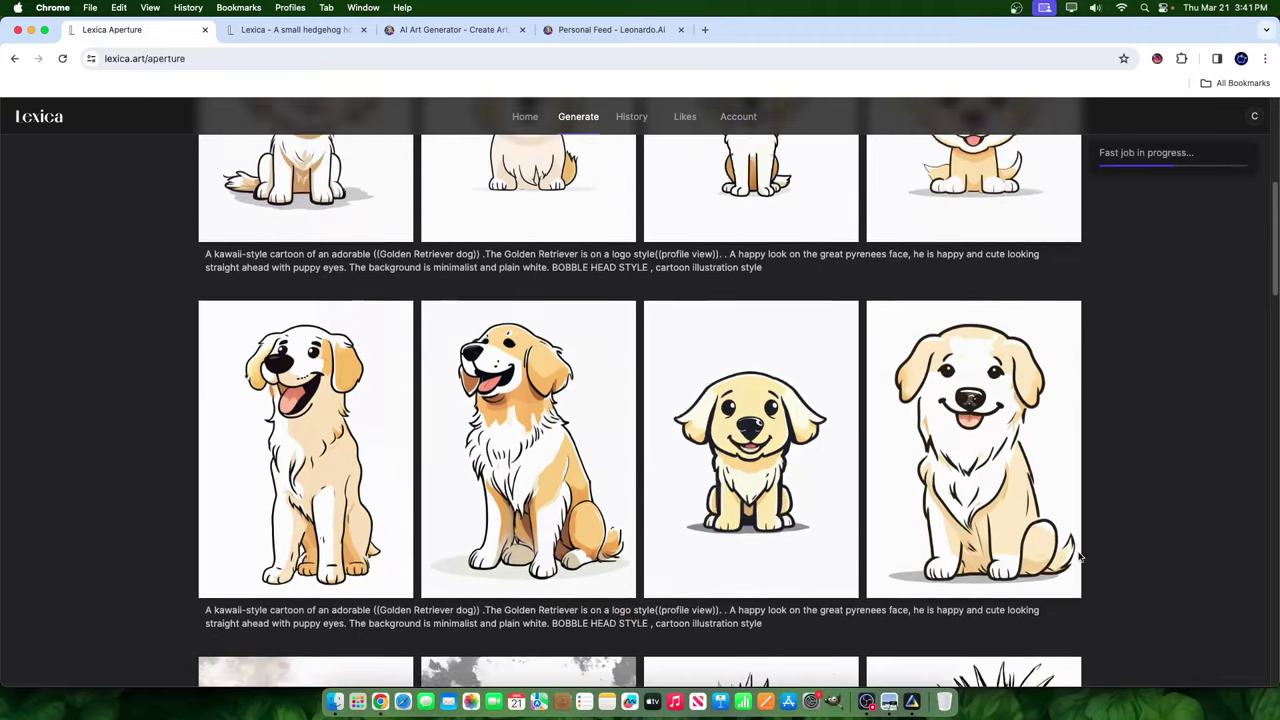
pyautogui.scroll(10, 1060, 540)
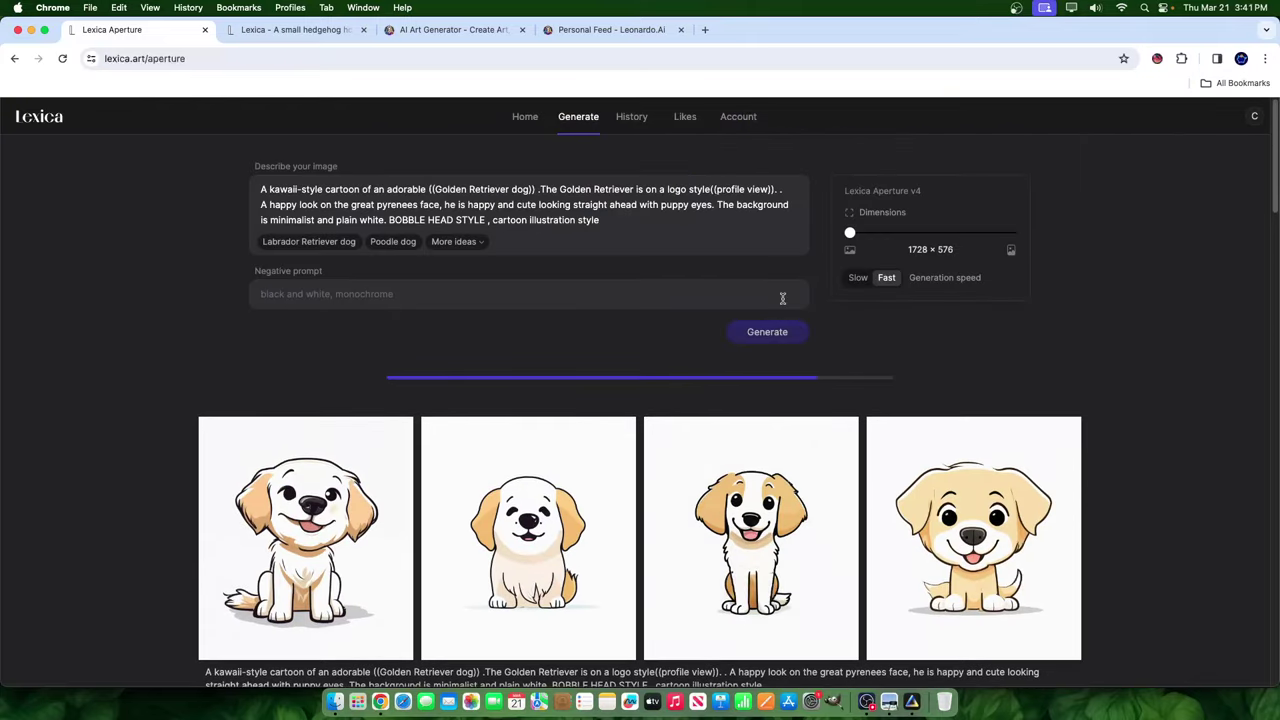
pyautogui.scroll(-10, 786, 285)
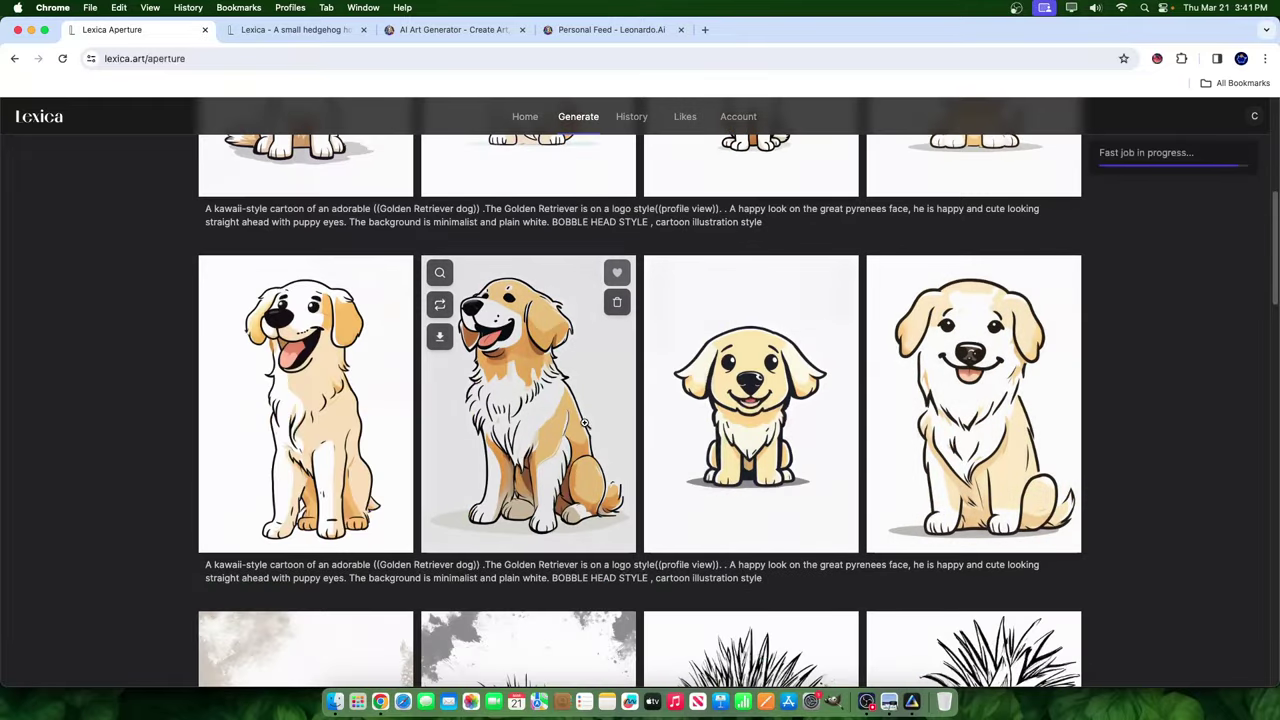
pyautogui.scroll(10, 545, 416)
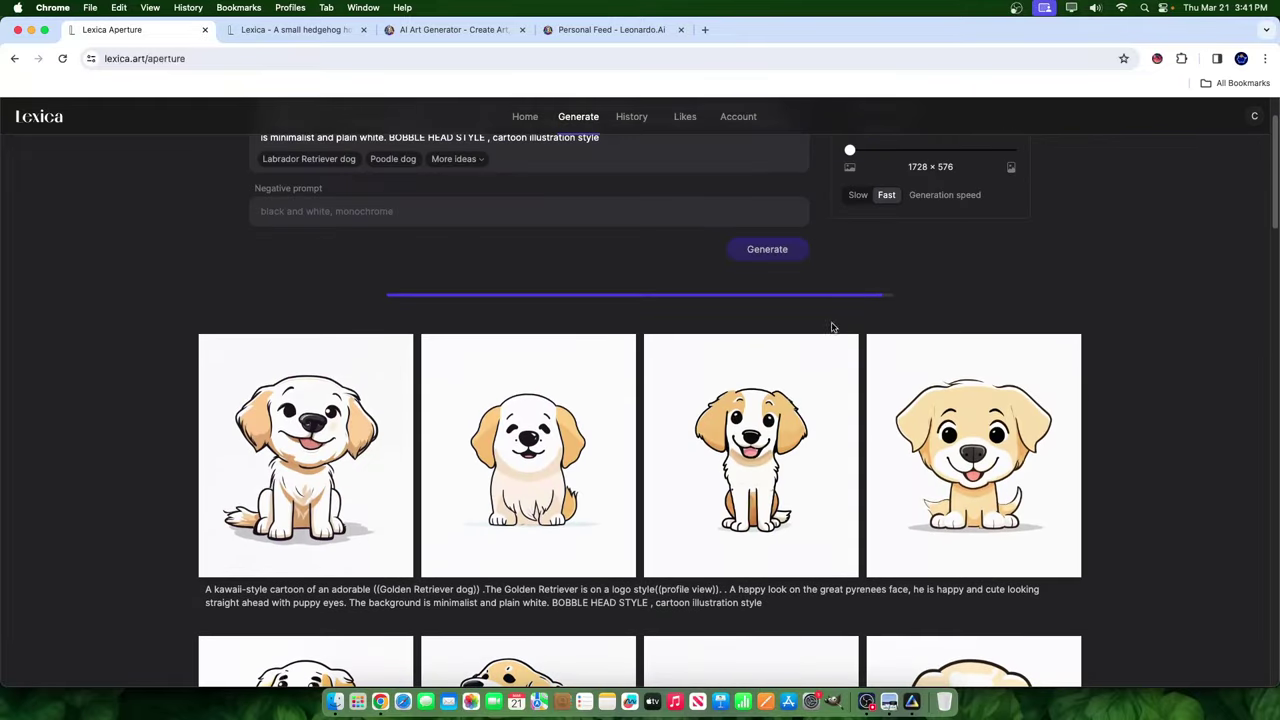
pyautogui.scroll(-6, 789, 342)
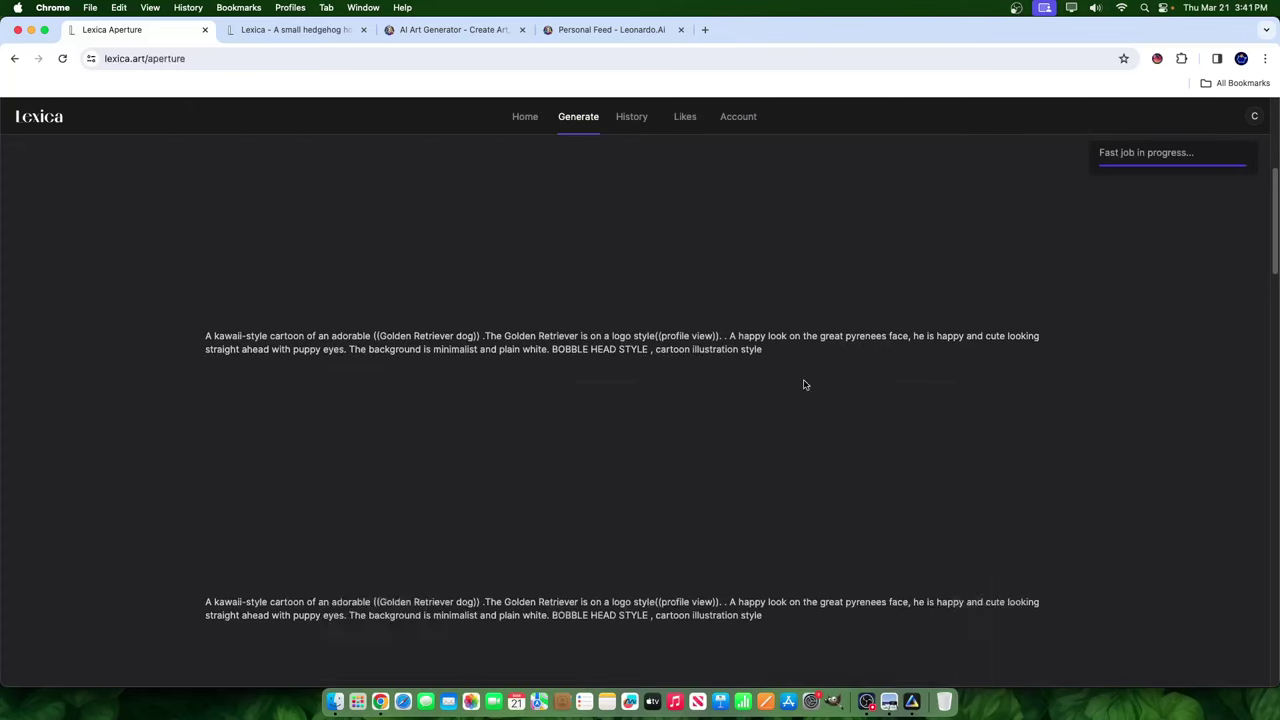
pyautogui.scroll(8, 803, 380)
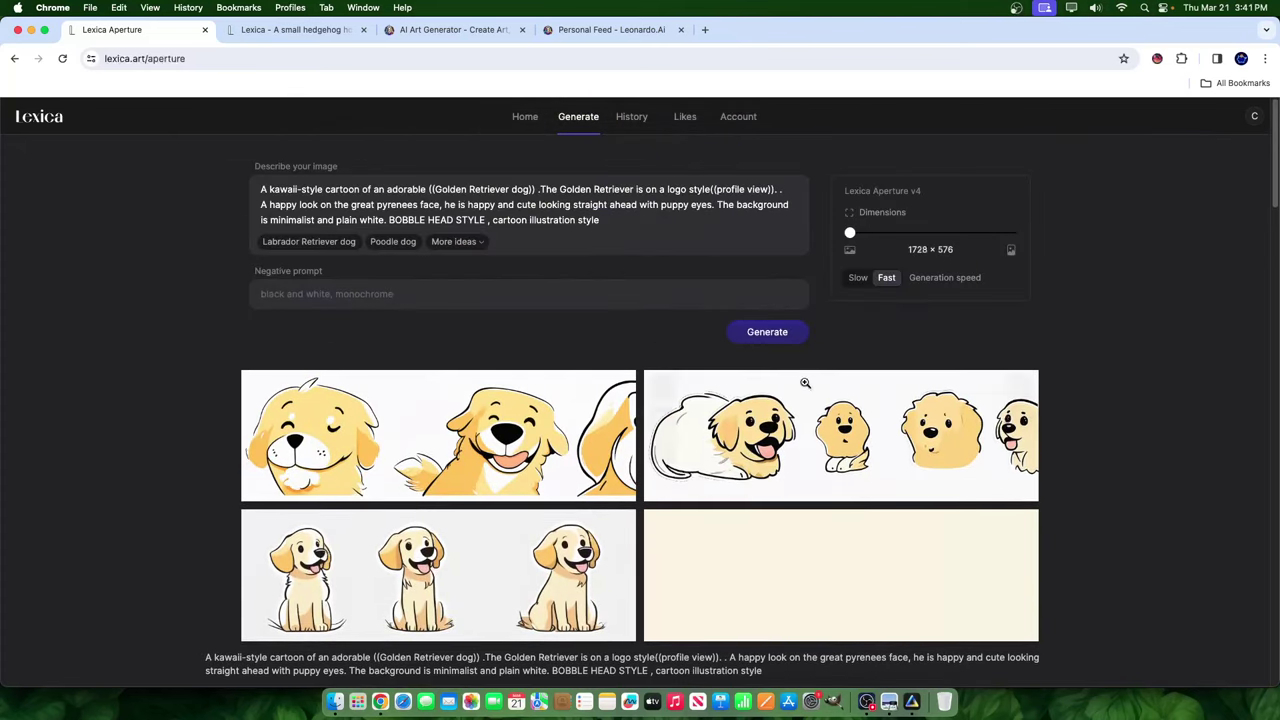
pyautogui.scroll(-7, 603, 517)
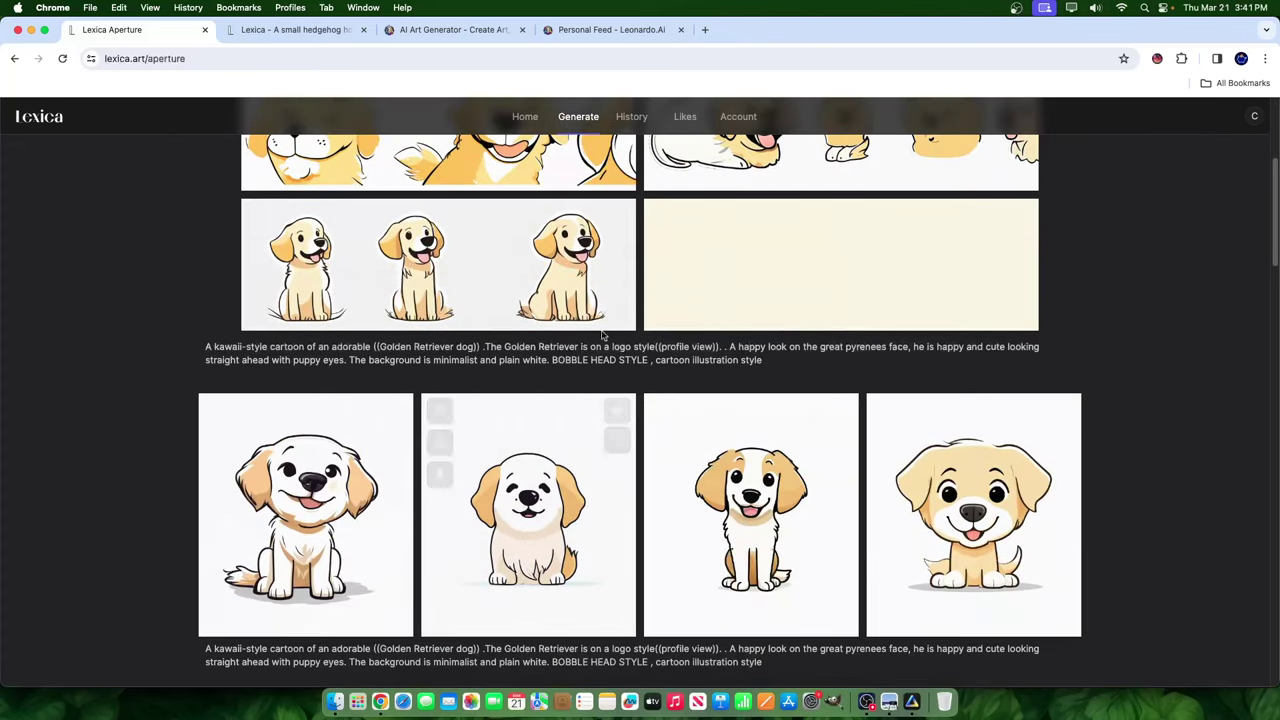
pyautogui.scroll(-6, 787, 484)
pyautogui.scroll(-8, 787, 484)
pyautogui.scroll(8, 850, 500)
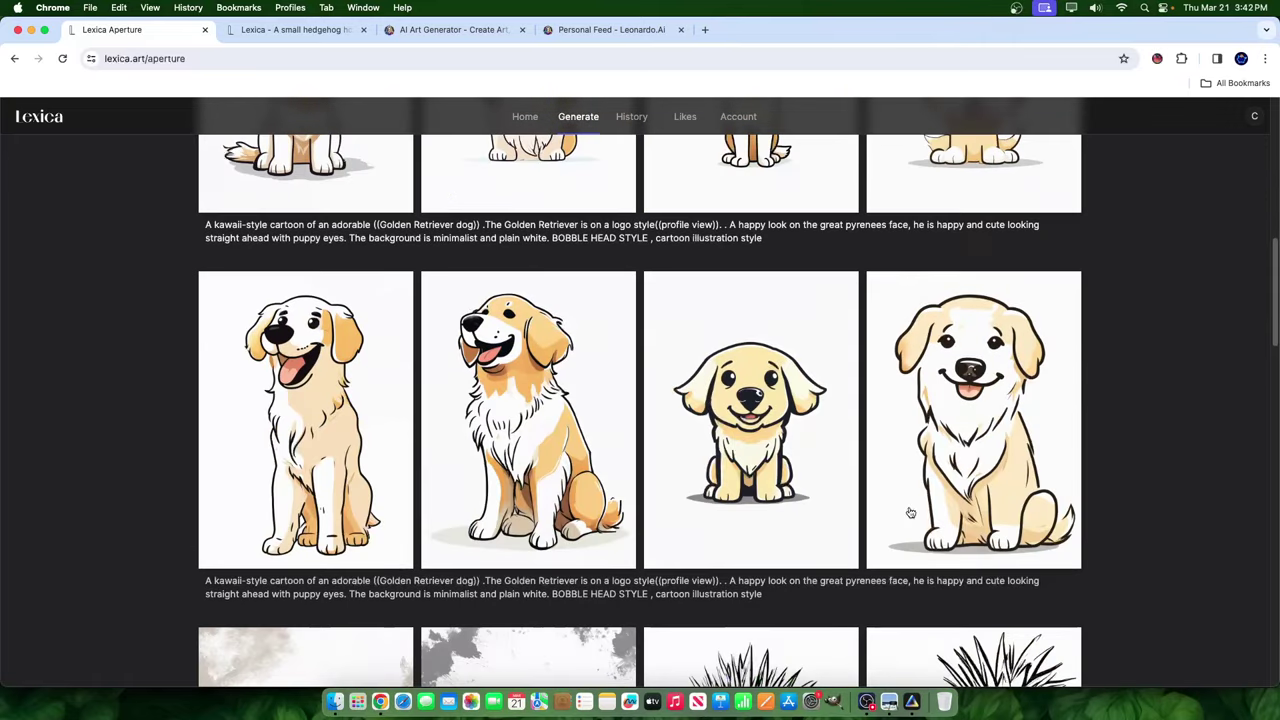
pyautogui.click(553, 406)
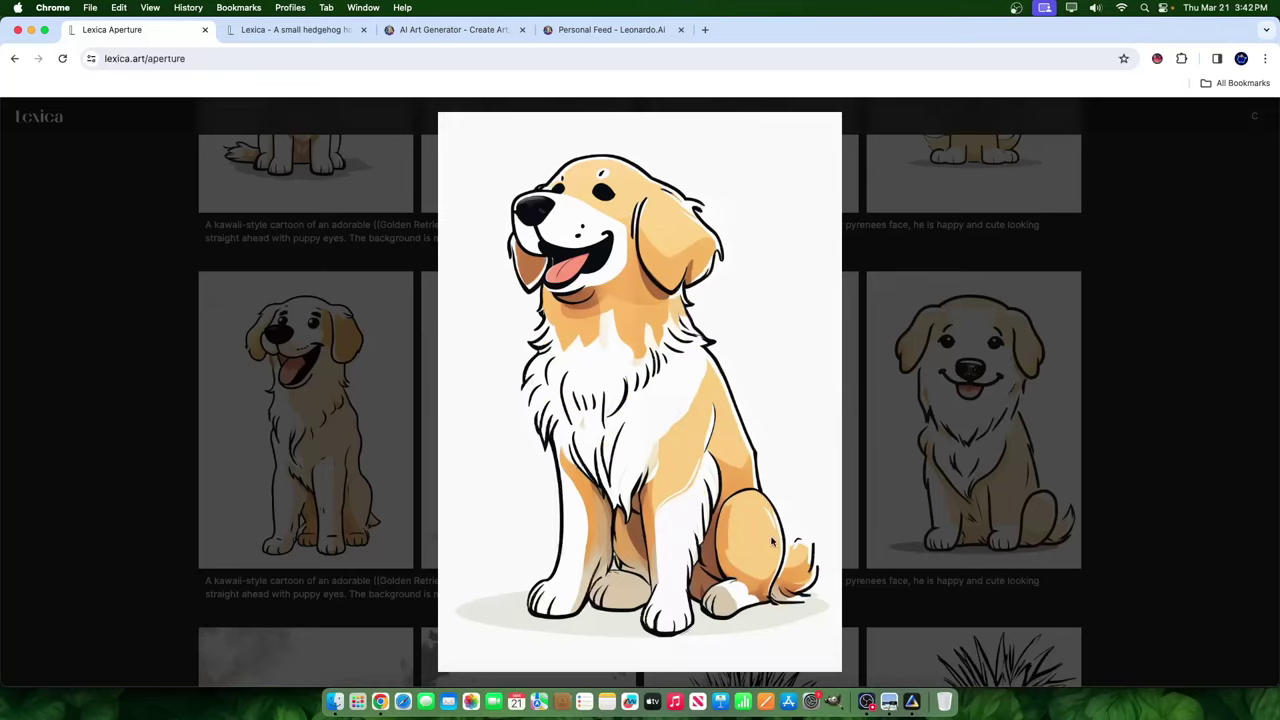
pyautogui.click(762, 611)
pyautogui.scroll(5, 829, 474)
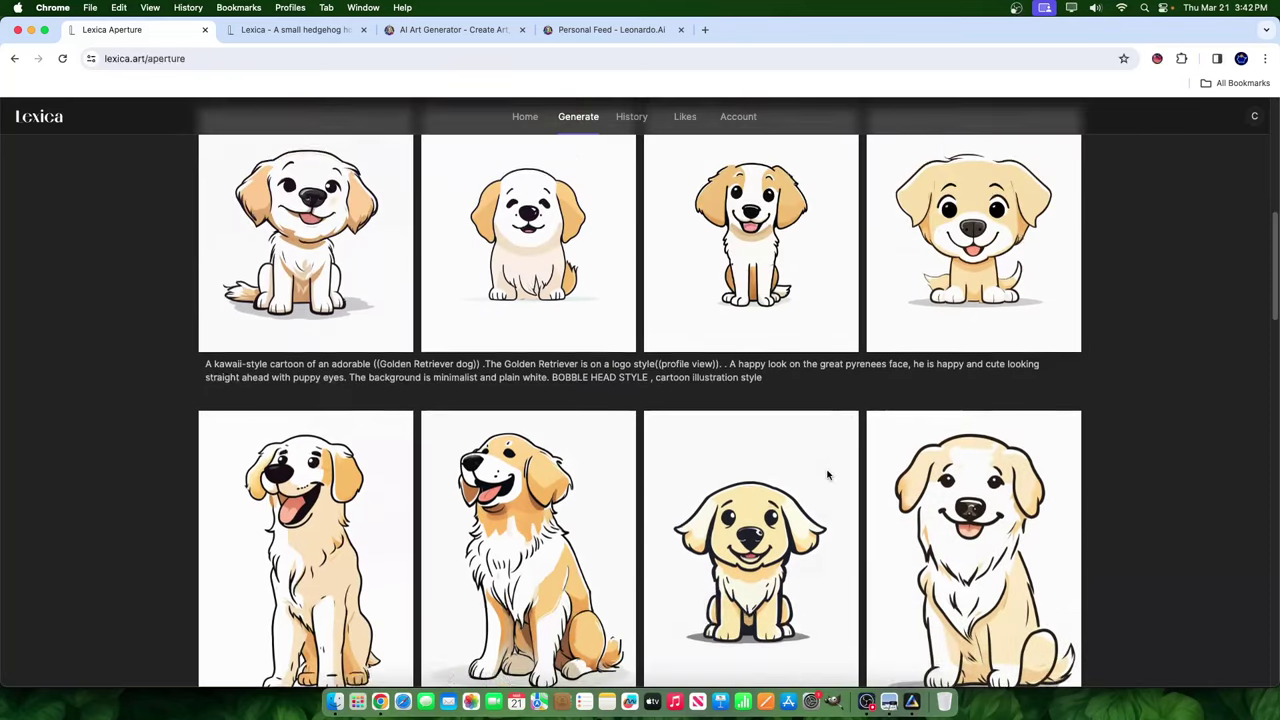
pyautogui.click(544, 325)
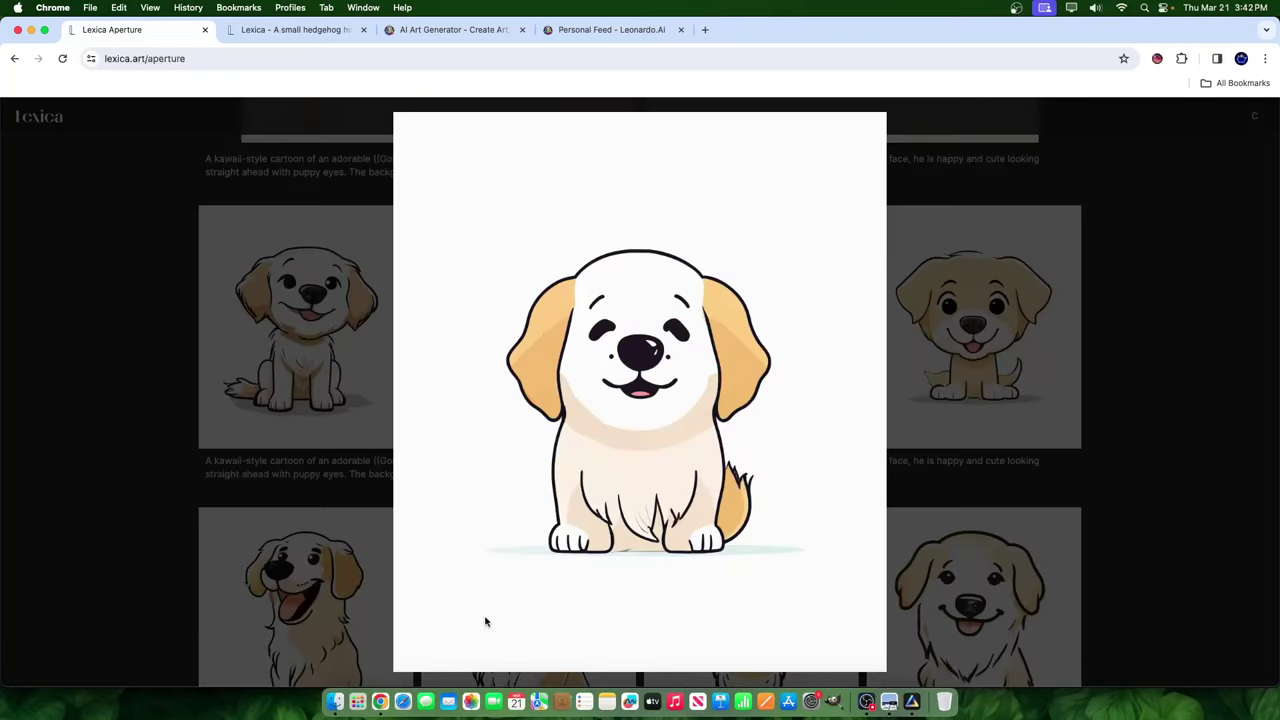
pyautogui.click(1087, 249)
pyautogui.click(985, 295)
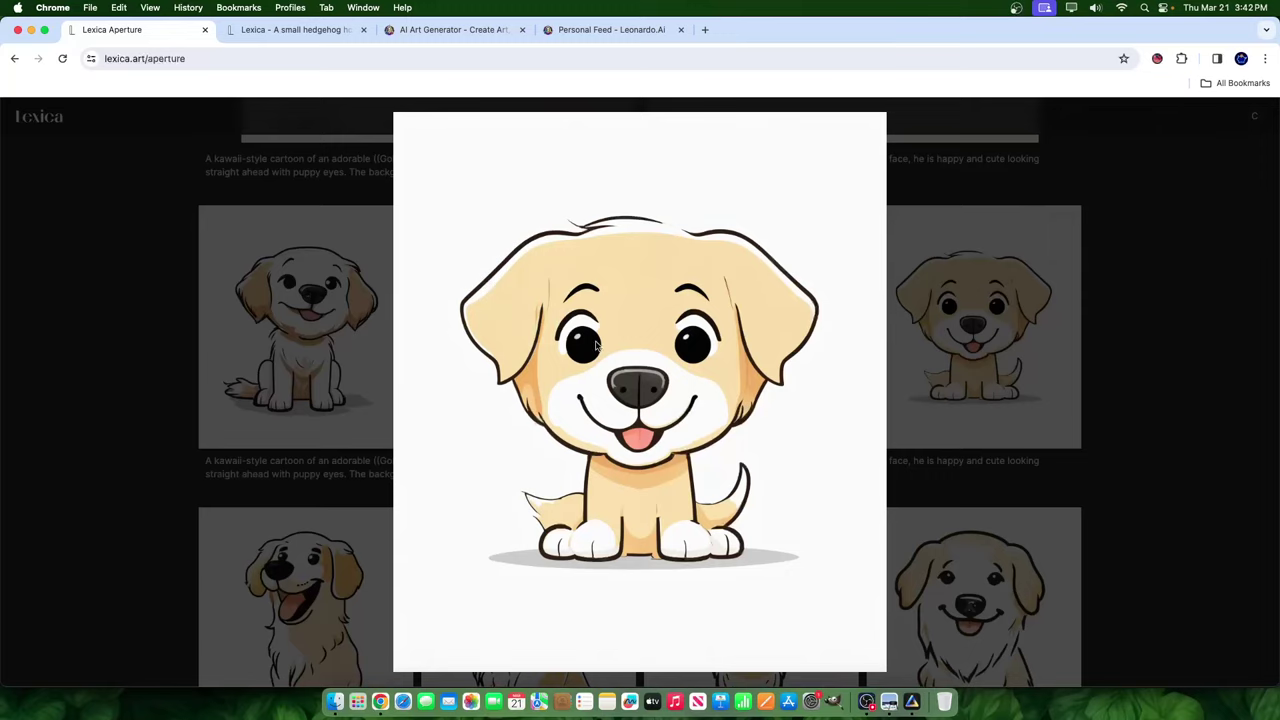
pyautogui.click(1068, 354)
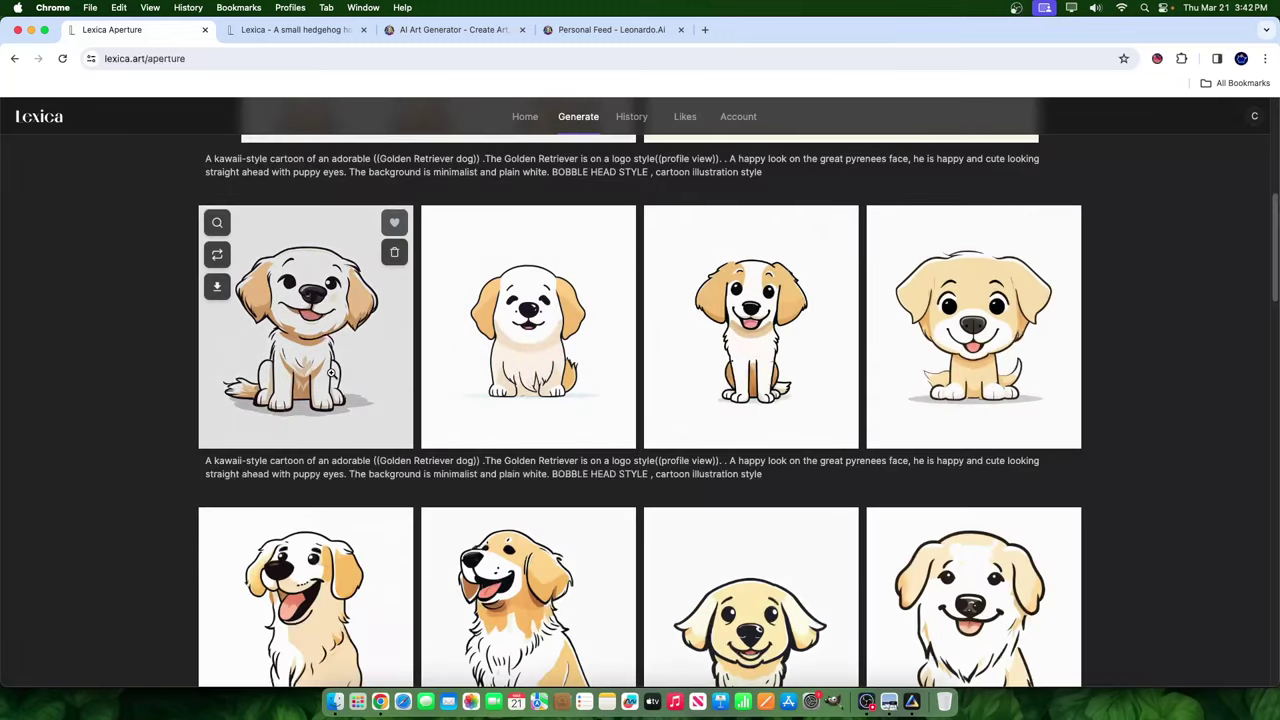
pyautogui.scroll(5, 331, 373)
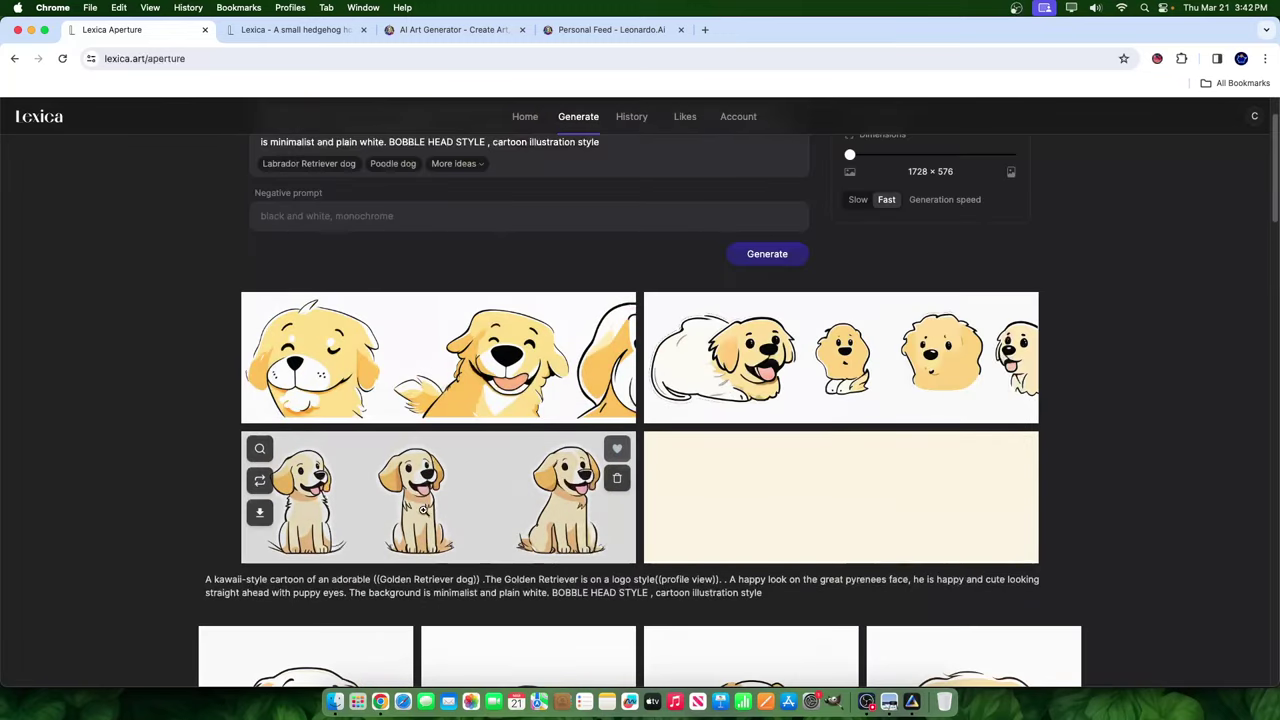
pyautogui.click(457, 500)
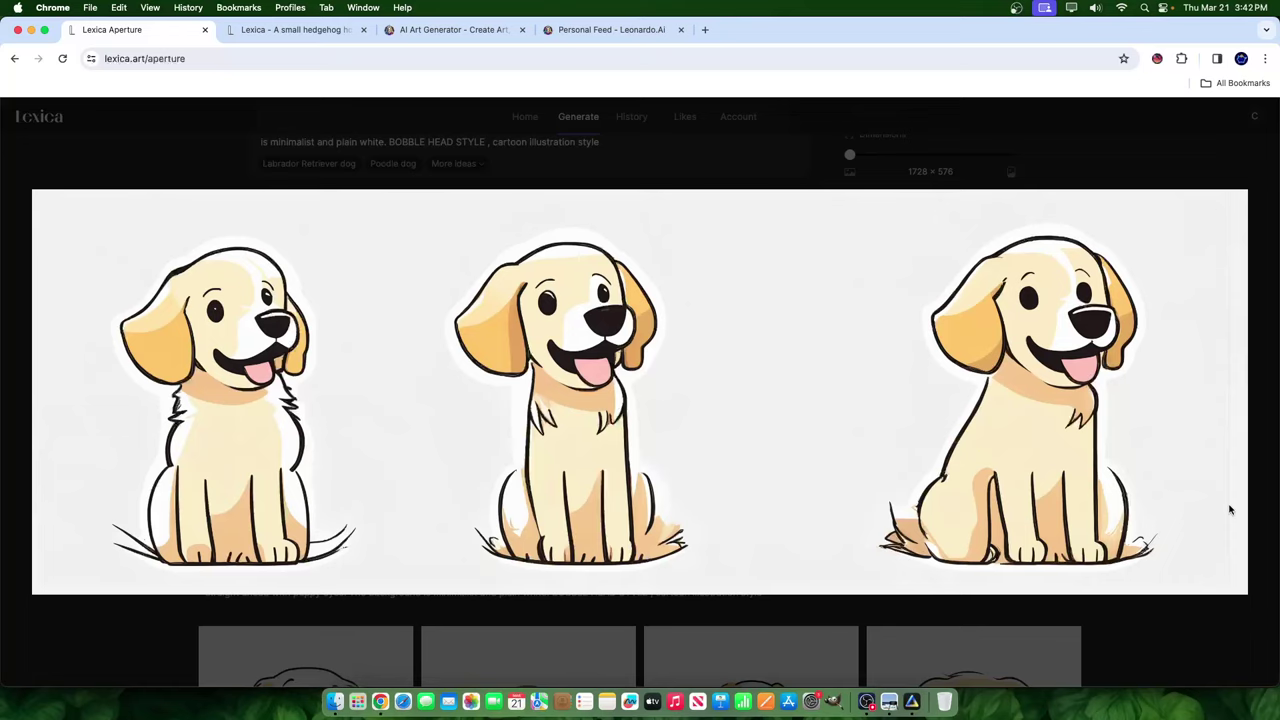
pyautogui.click(1147, 651)
pyautogui.click(549, 467)
pyautogui.click(1064, 612)
pyautogui.click(446, 318)
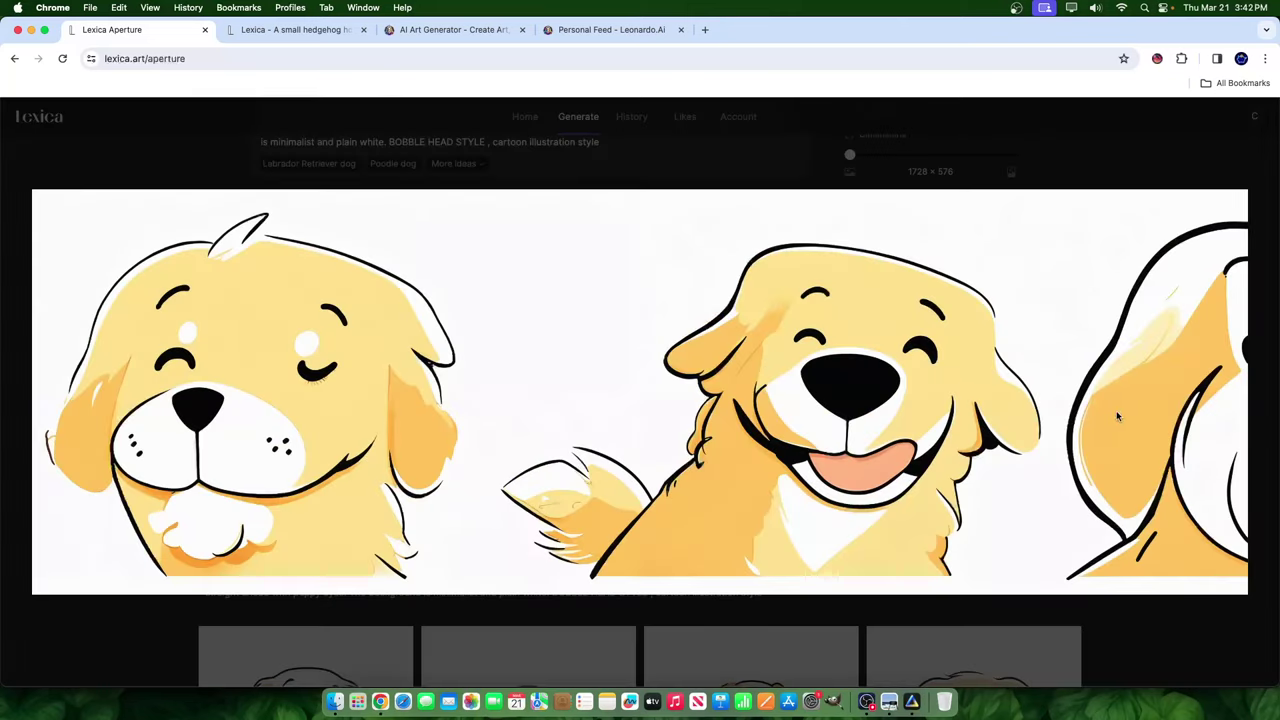
pyautogui.click(1036, 390)
pyautogui.click(1018, 374)
pyautogui.click(1112, 528)
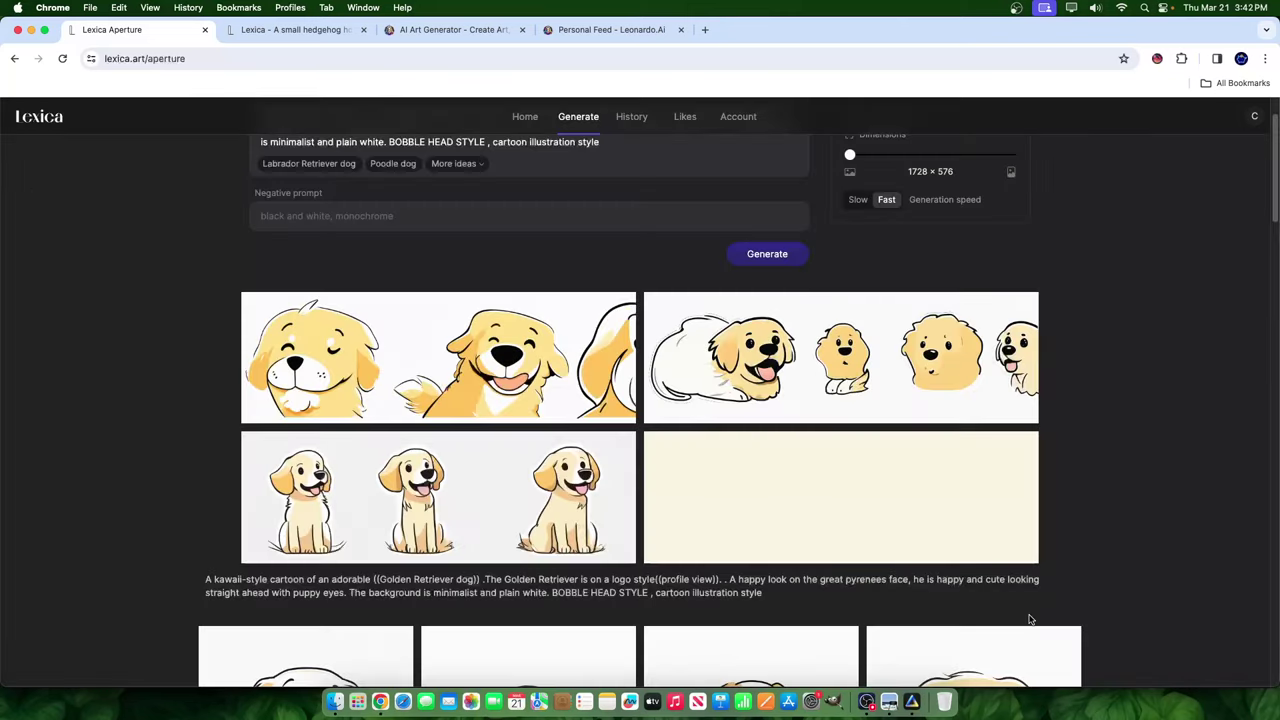
pyautogui.click(843, 420)
pyautogui.click(924, 627)
pyautogui.click(831, 491)
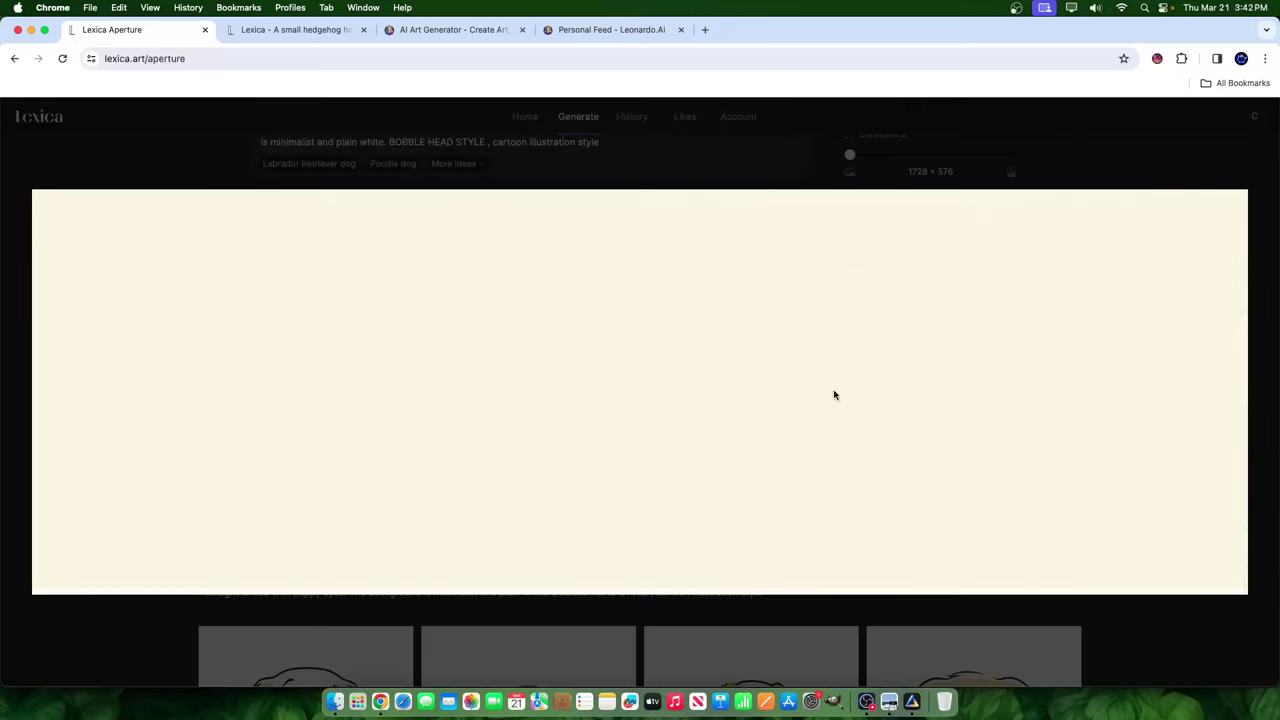
pyautogui.click(1061, 636)
pyautogui.click(793, 493)
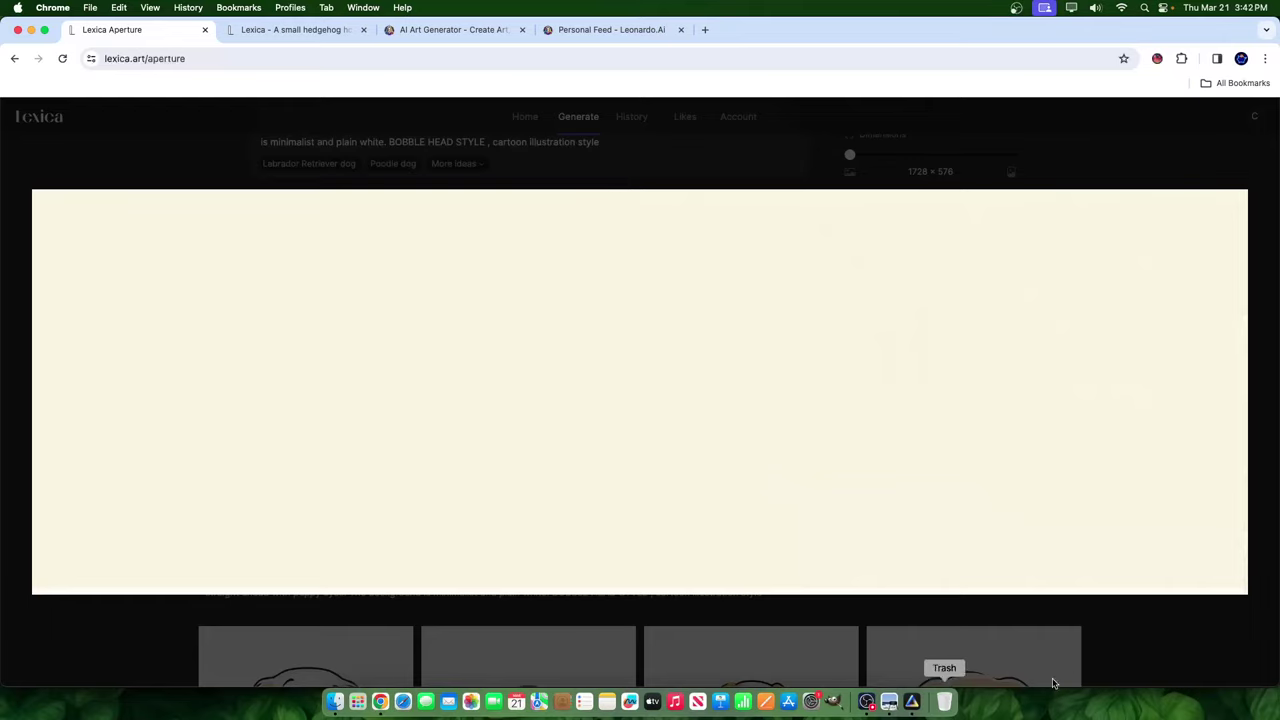
pyautogui.click(1086, 656)
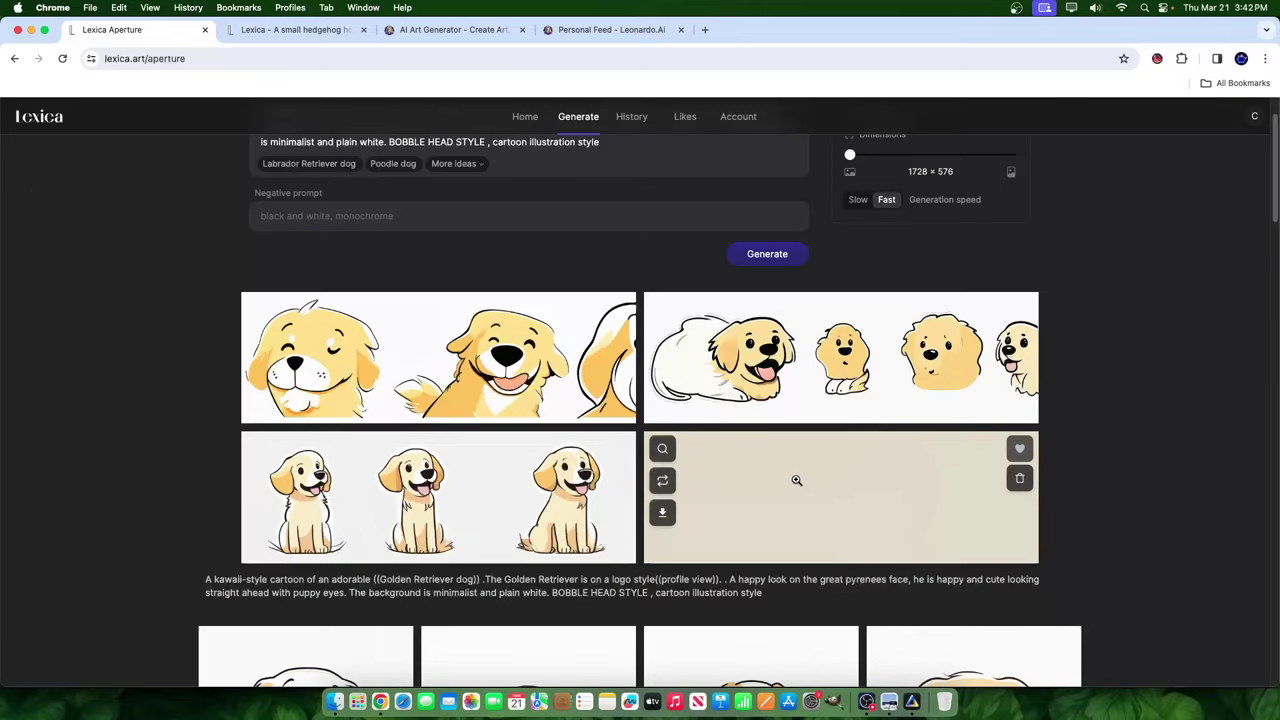
pyautogui.scroll(2, 796, 480)
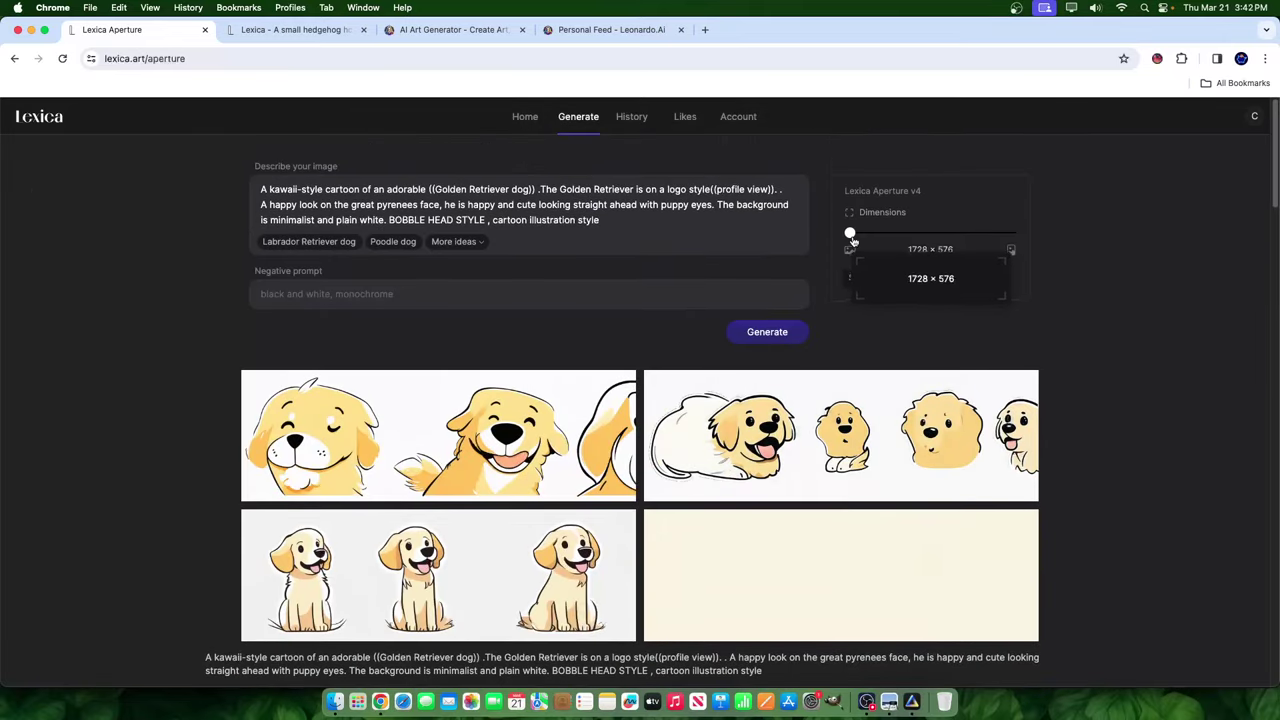
# Drag the Dimensions slider through intermediate sizes to the tall 640 × 1536 portrait shape.
pyautogui.moveTo(853, 241); pyautogui.dragTo(893, 237)
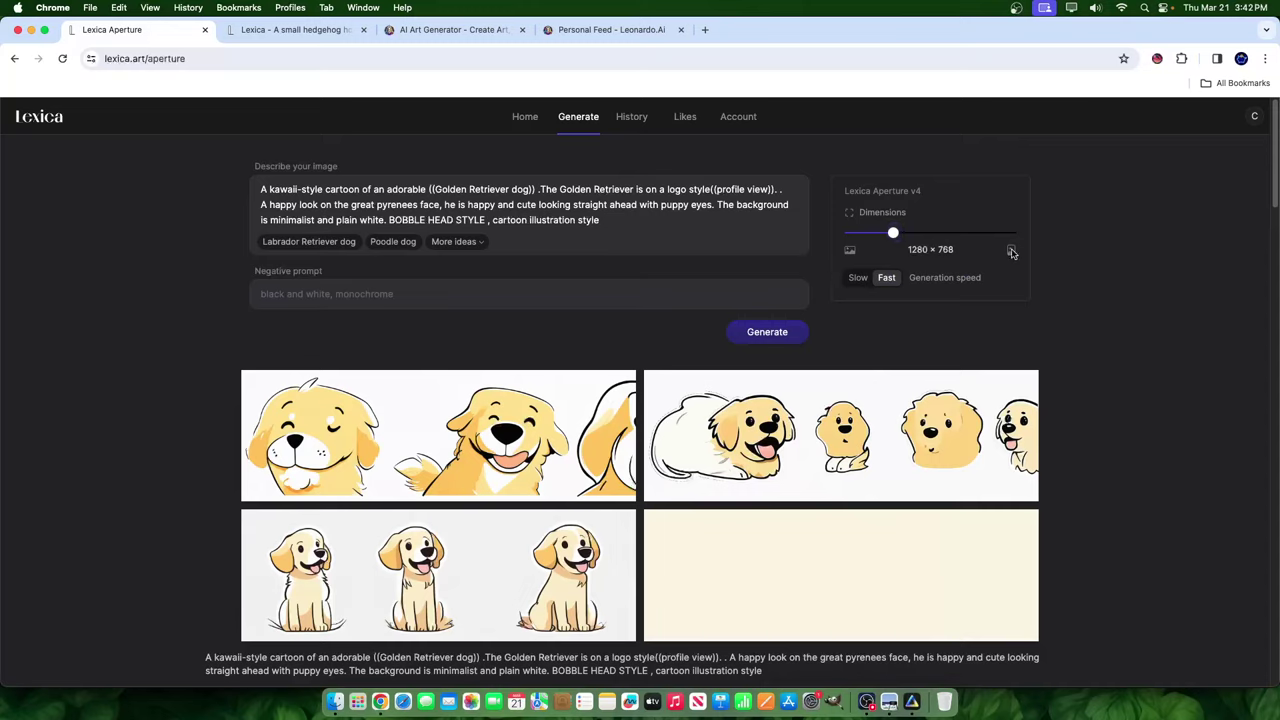
pyautogui.moveTo(893, 233); pyautogui.dragTo(920, 233)
pyautogui.moveTo(920, 233)
pyautogui.mouseDown()
pyautogui.moveTo(951, 233)
pyautogui.moveTo(914, 233)
pyautogui.moveTo(925, 233)
pyautogui.mouseUp()
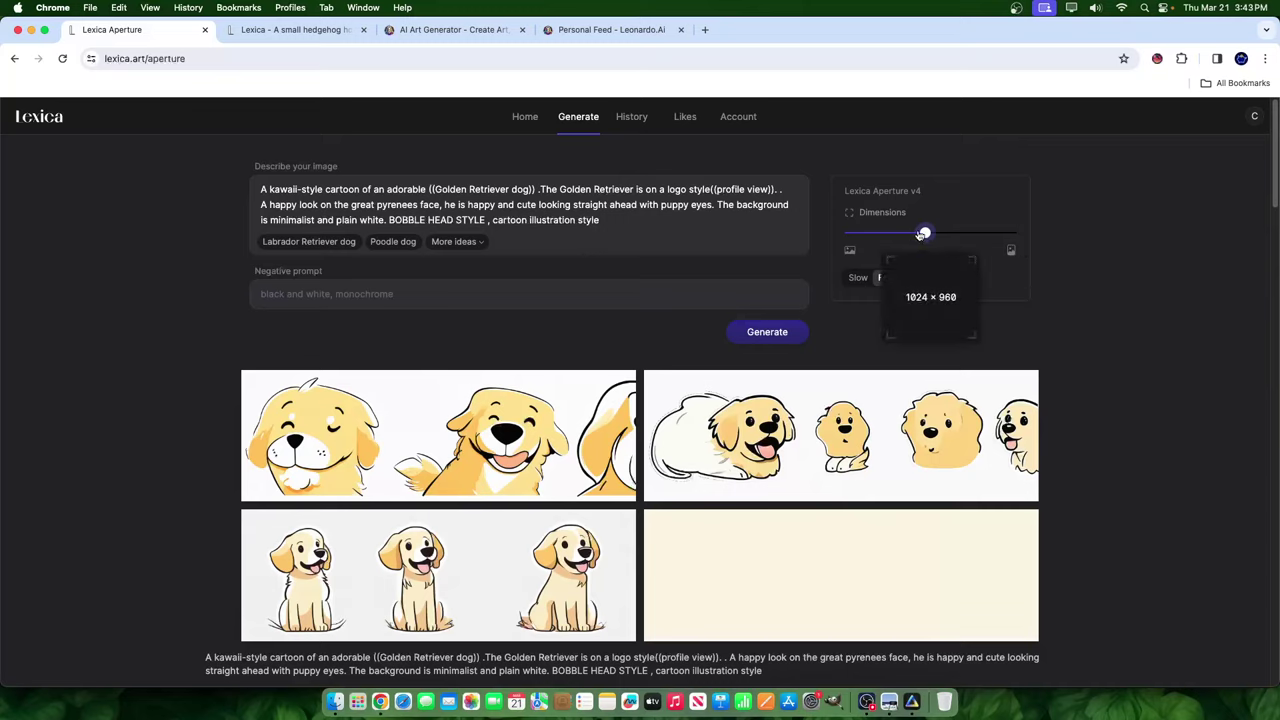
pyautogui.moveTo(921, 233); pyautogui.dragTo(994, 234)
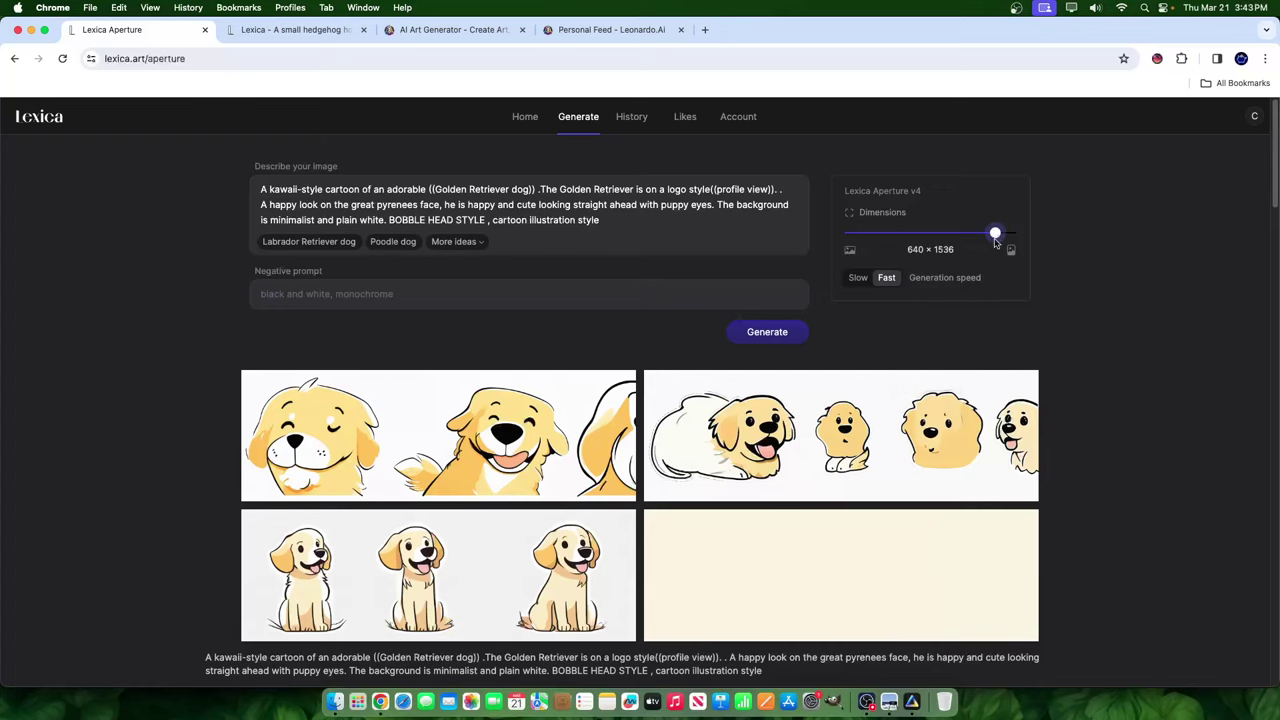
# Generate the retriever prompt at 640 × 1536 and wait for the four tall images.
pyautogui.click(767, 331)
pyautogui.scroll(-10, 936, 521)
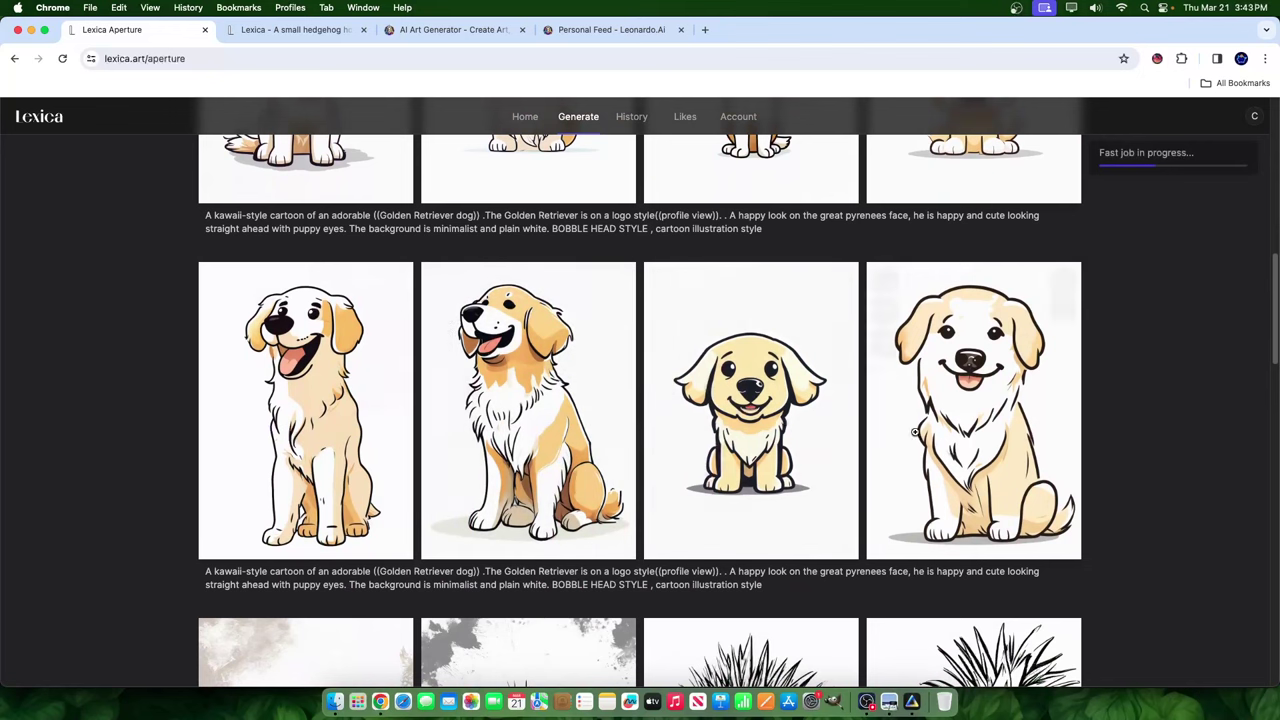
pyautogui.scroll(5, 729, 429)
pyautogui.scroll(3, 790, 510)
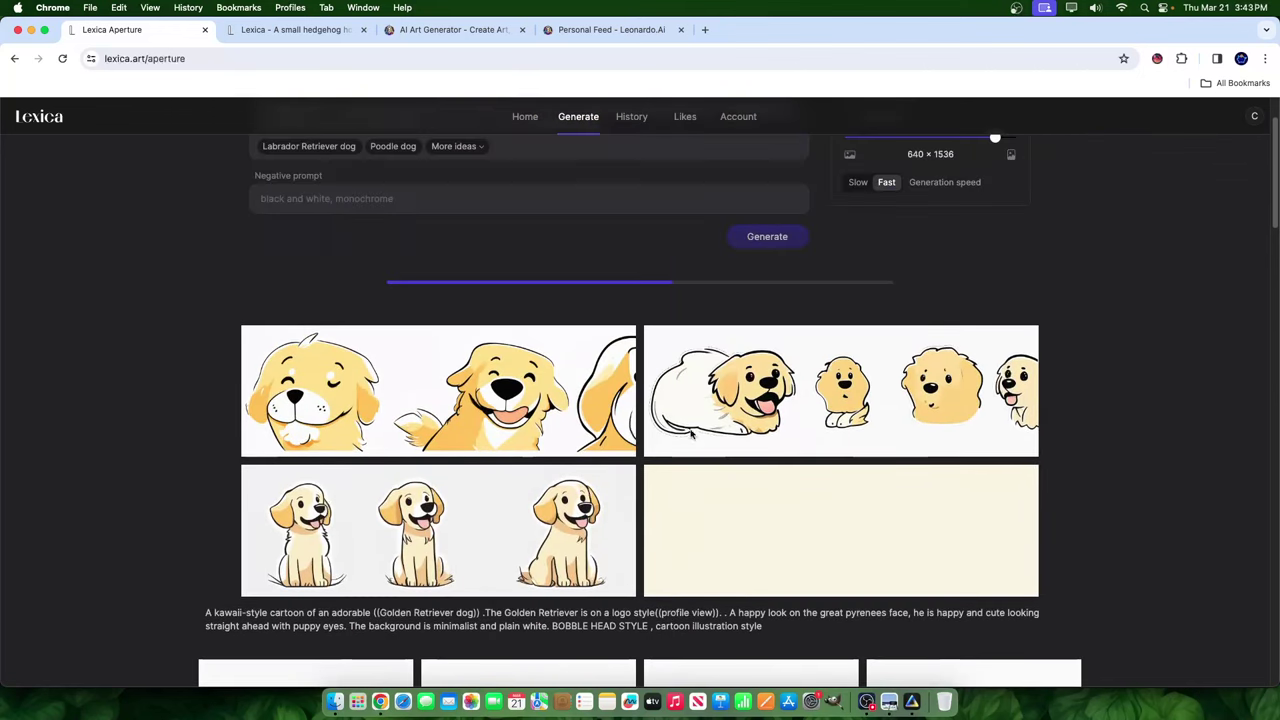
pyautogui.scroll(2, 898, 449)
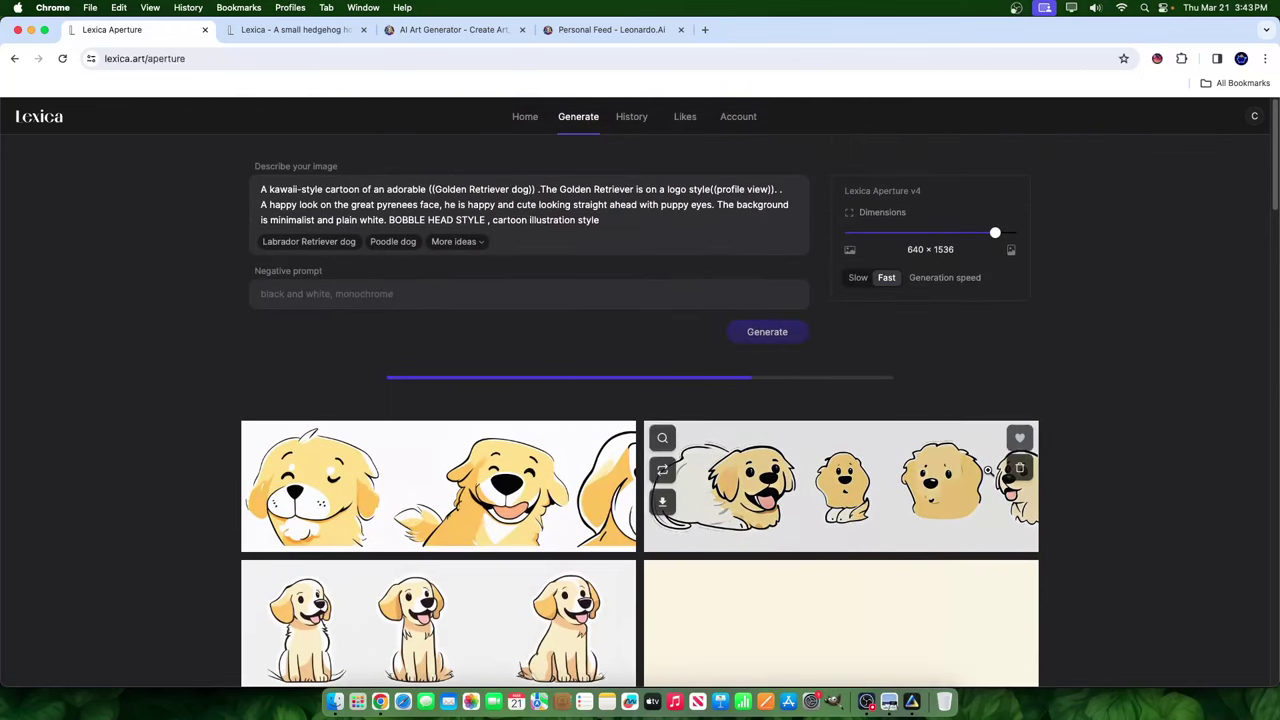
pyautogui.scroll(-10, 1037, 486)
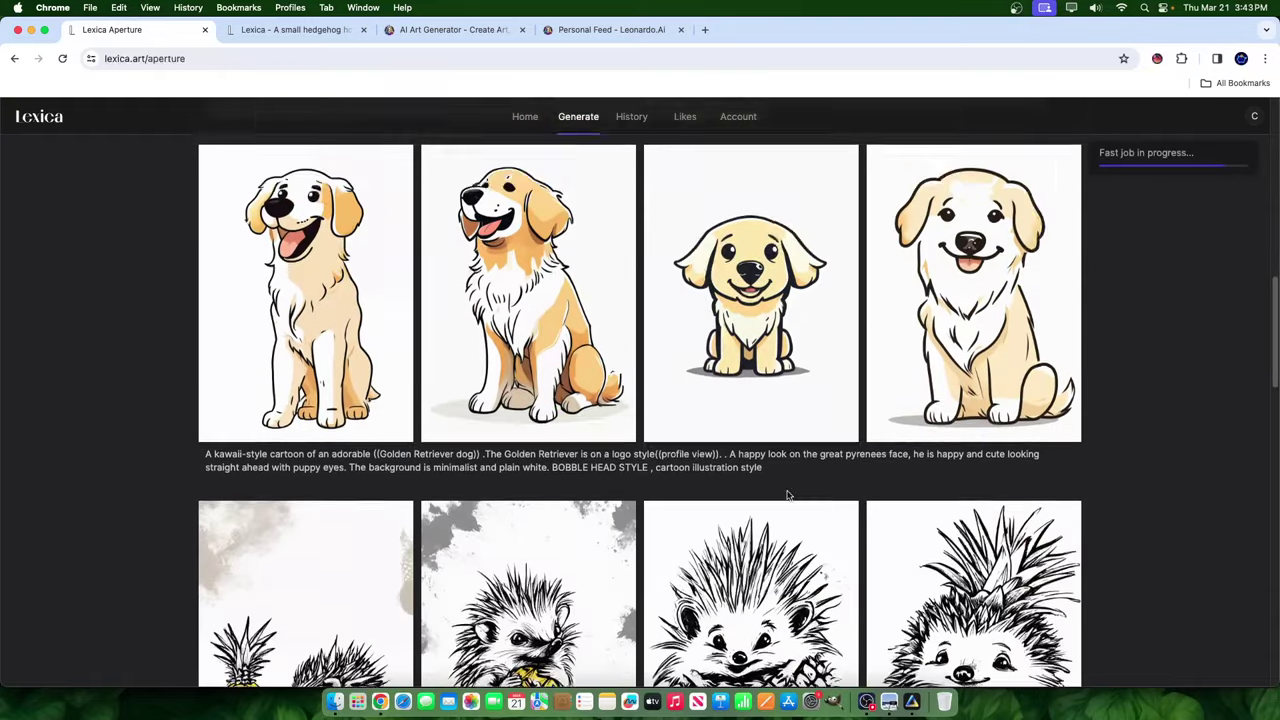
pyautogui.scroll(3, 646, 543)
pyautogui.scroll(8, 837, 503)
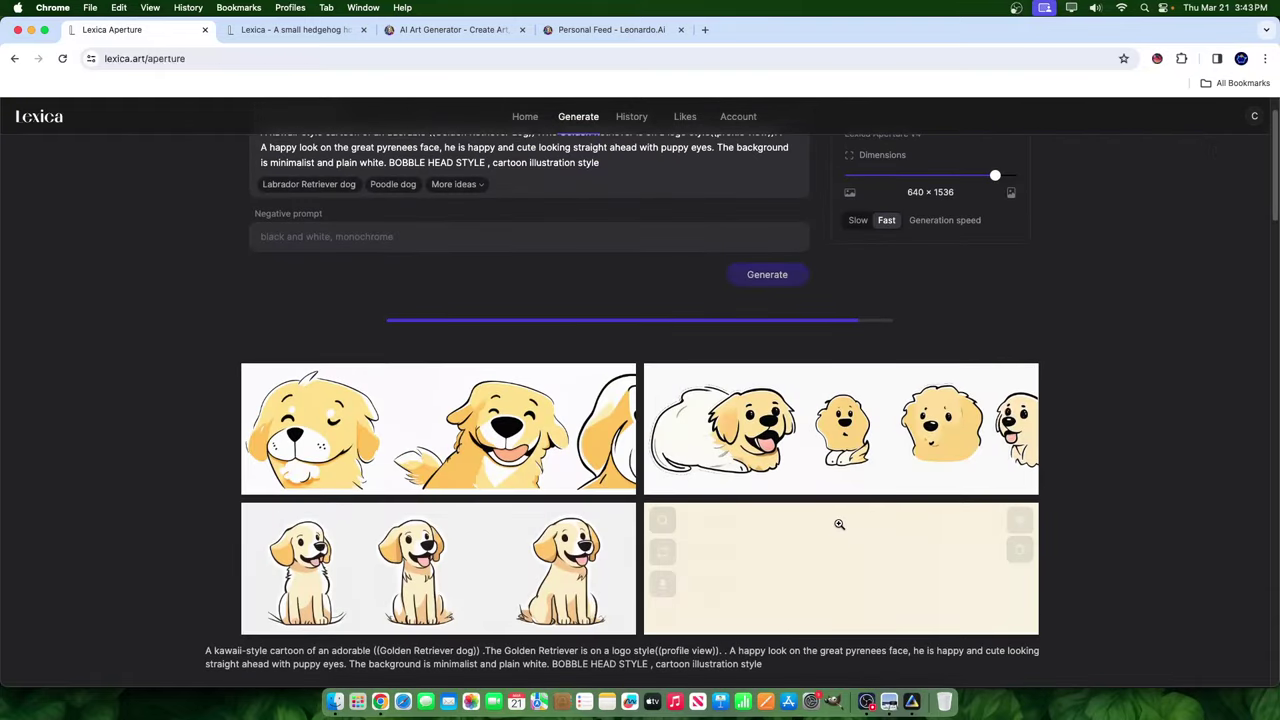
pyautogui.scroll(-3, 750, 450)
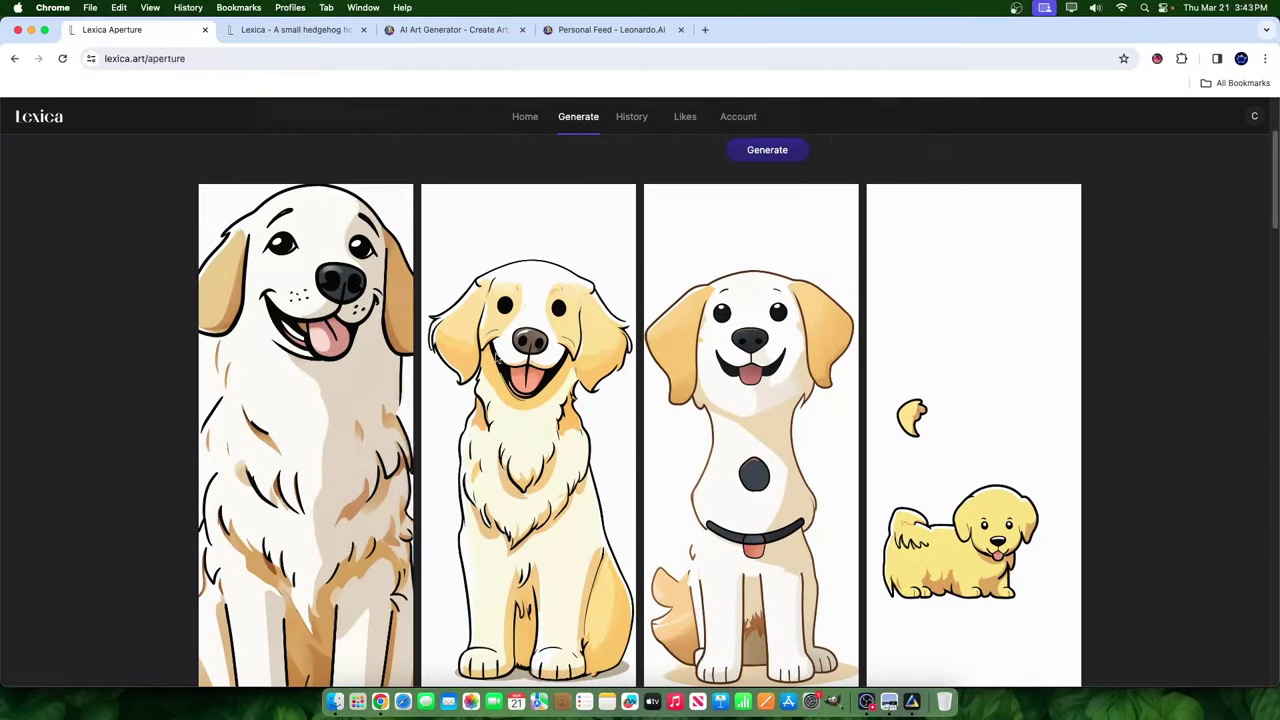
pyautogui.scroll(-2, 372, 376)
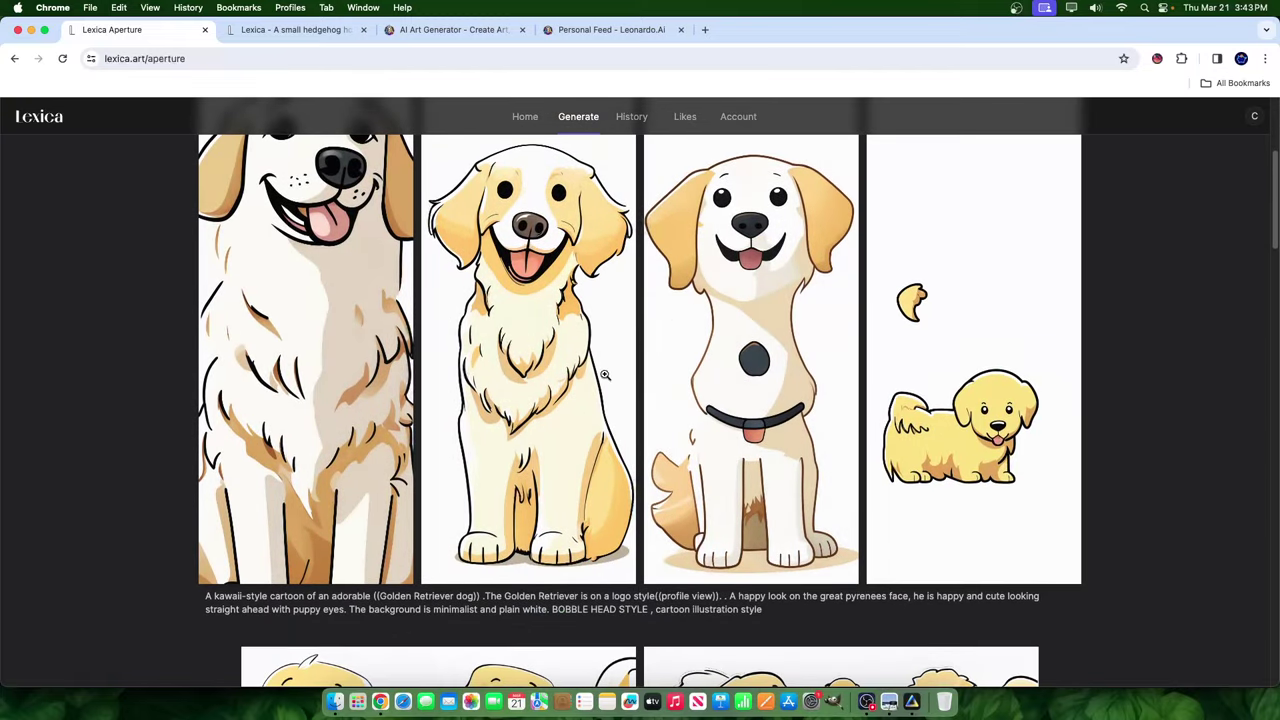
pyautogui.scroll(-2, 700, 460)
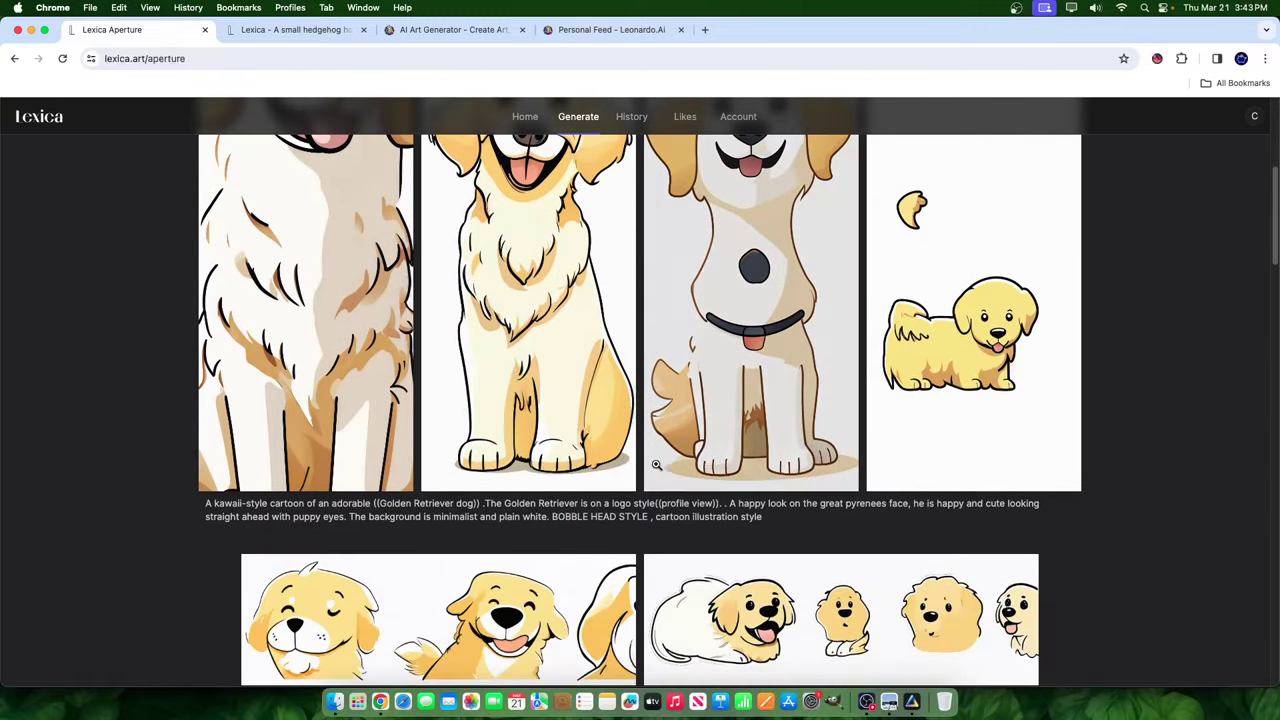
pyautogui.scroll(4, 498, 459)
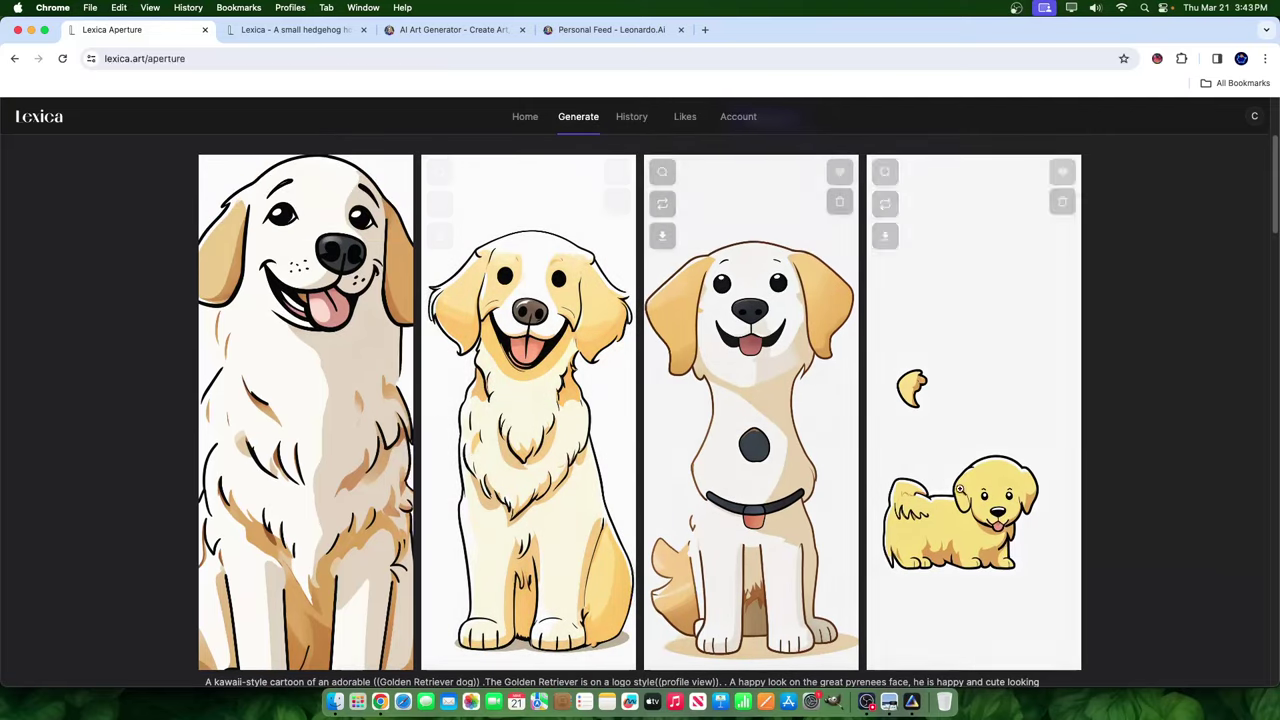
pyautogui.click(998, 482)
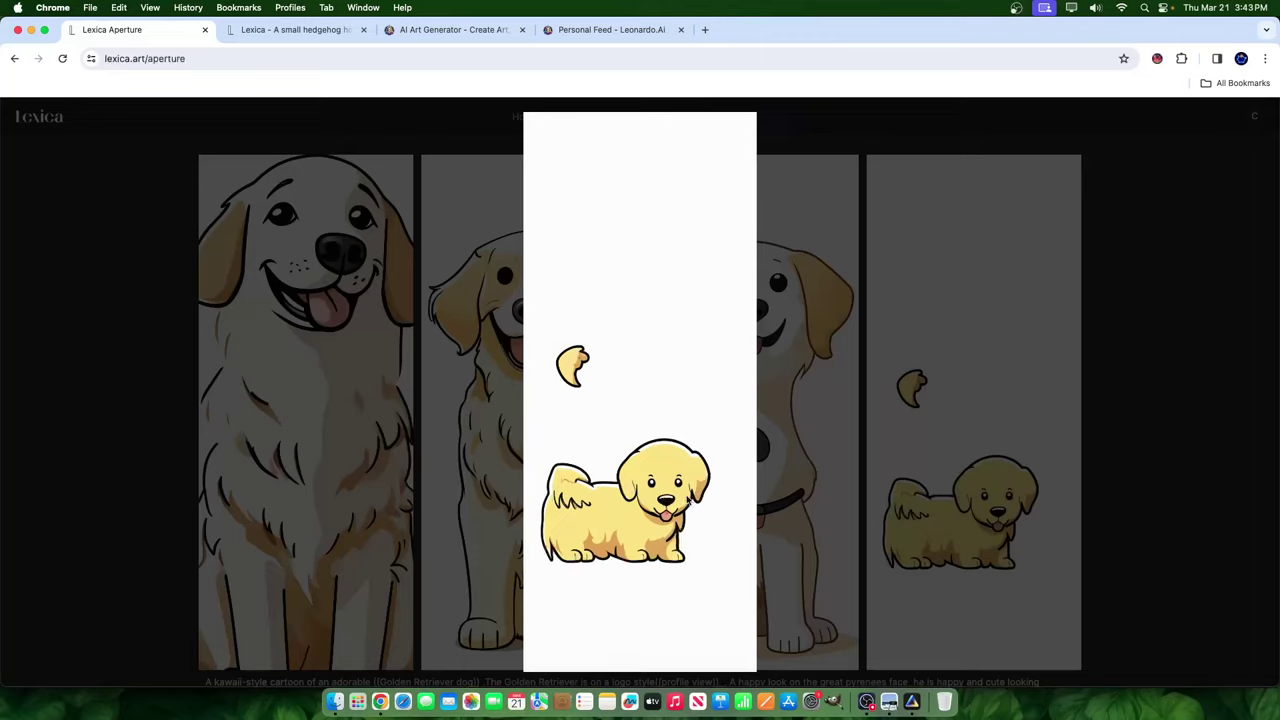
pyautogui.click(913, 455)
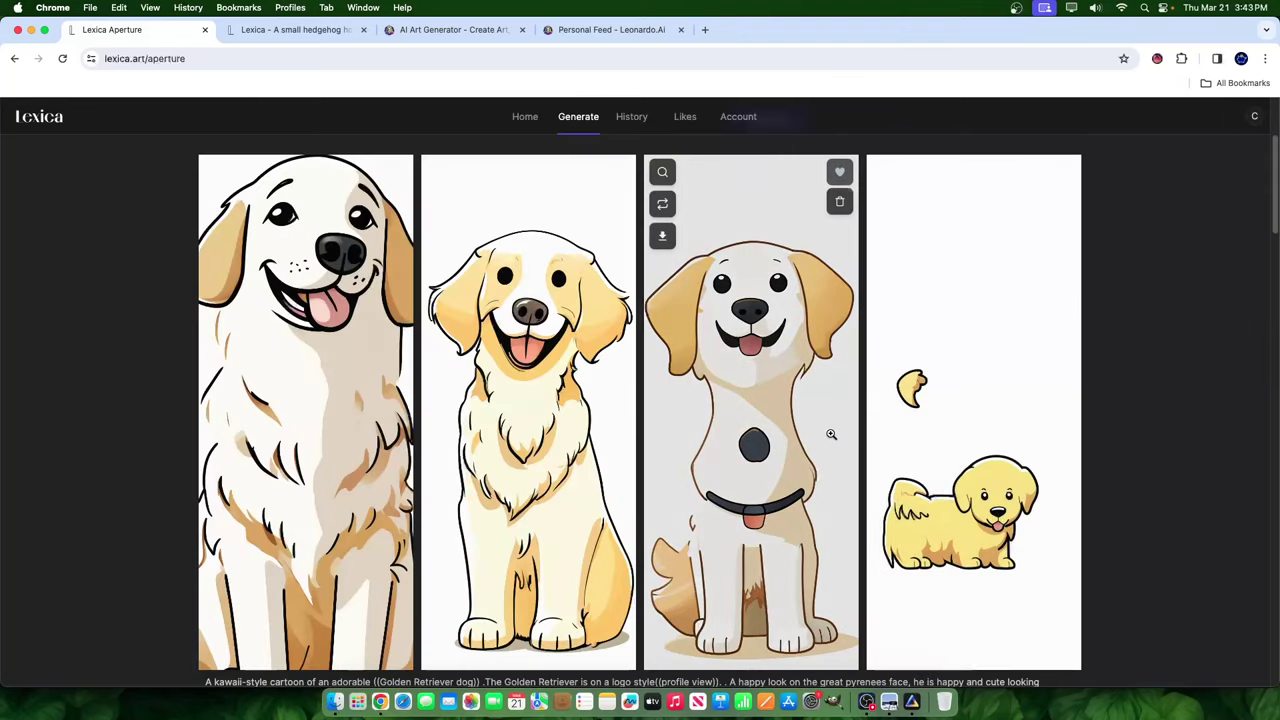
pyautogui.scroll(3, 760, 450)
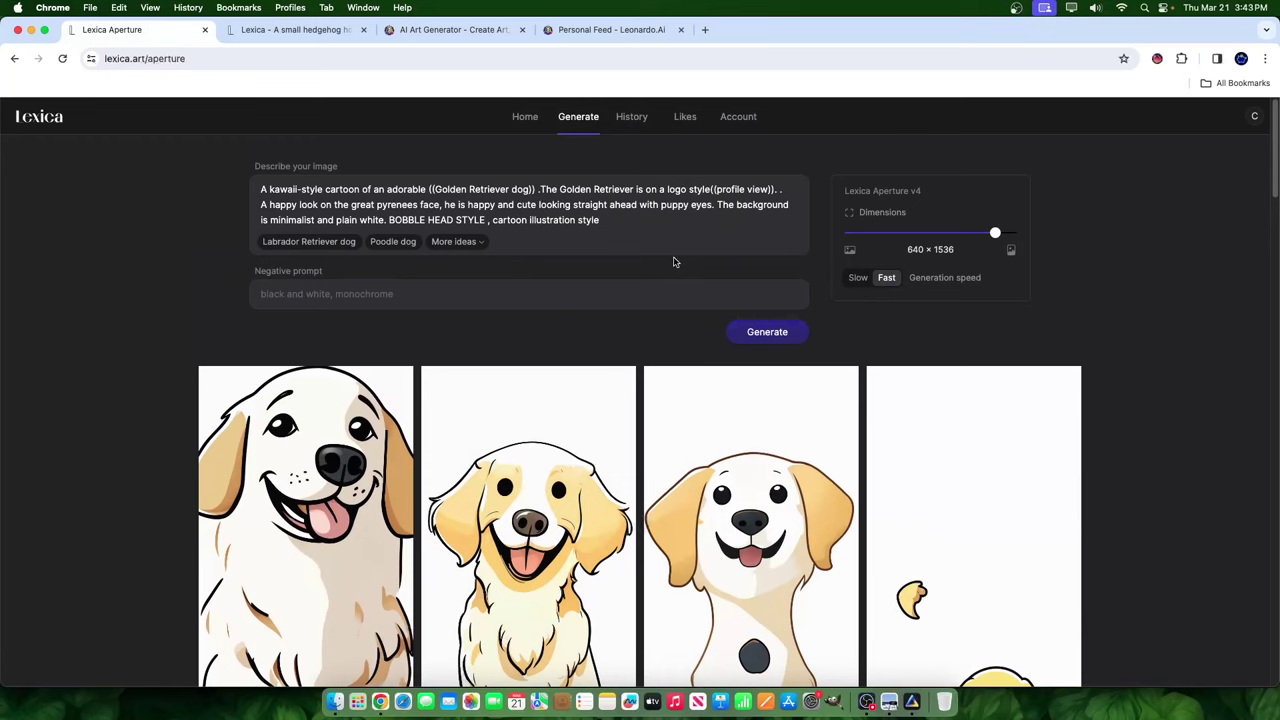
pyautogui.scroll(-10, 560, 410)
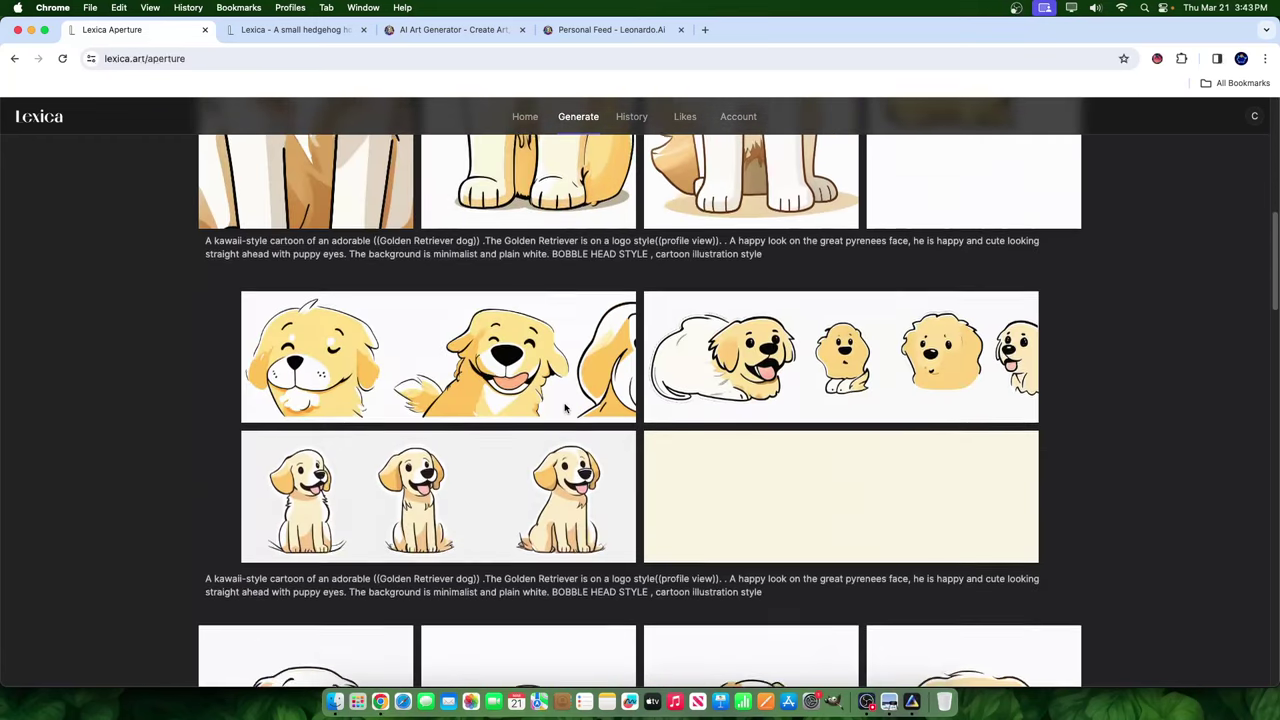
pyautogui.scroll(-5, 499, 430)
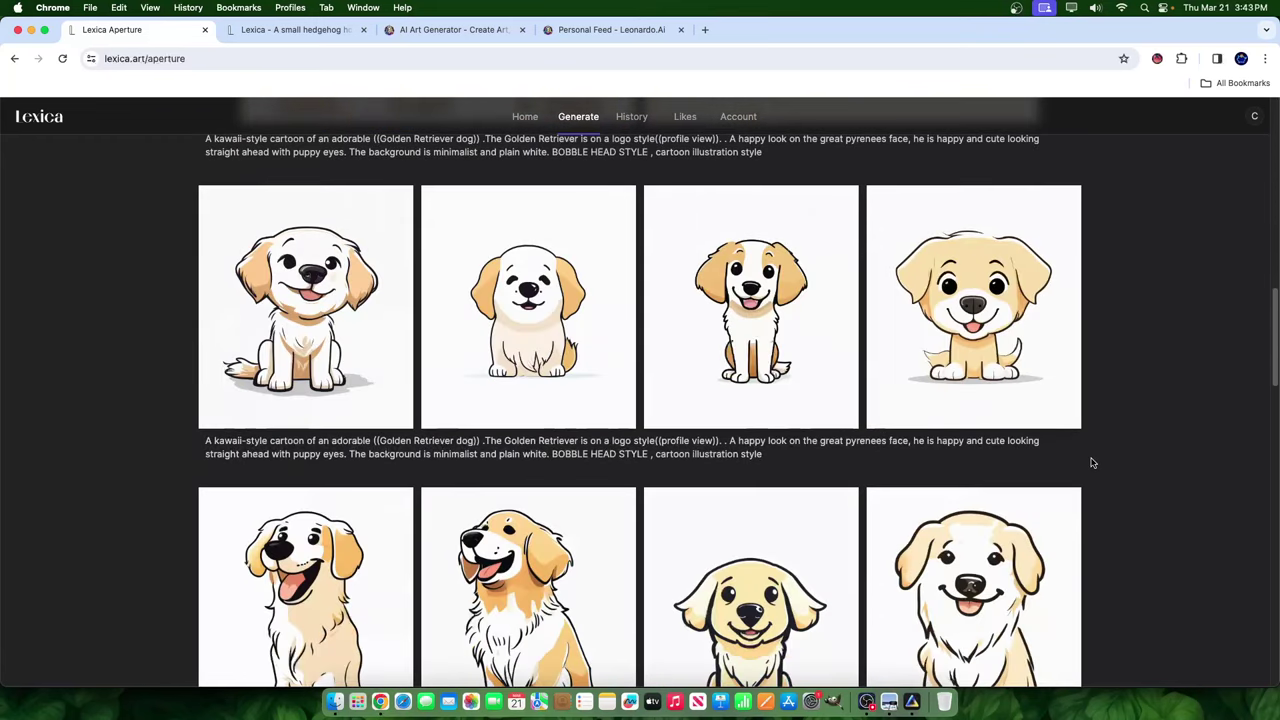
pyautogui.scroll(-3, 1000, 480)
pyautogui.scroll(-5, 1049, 483)
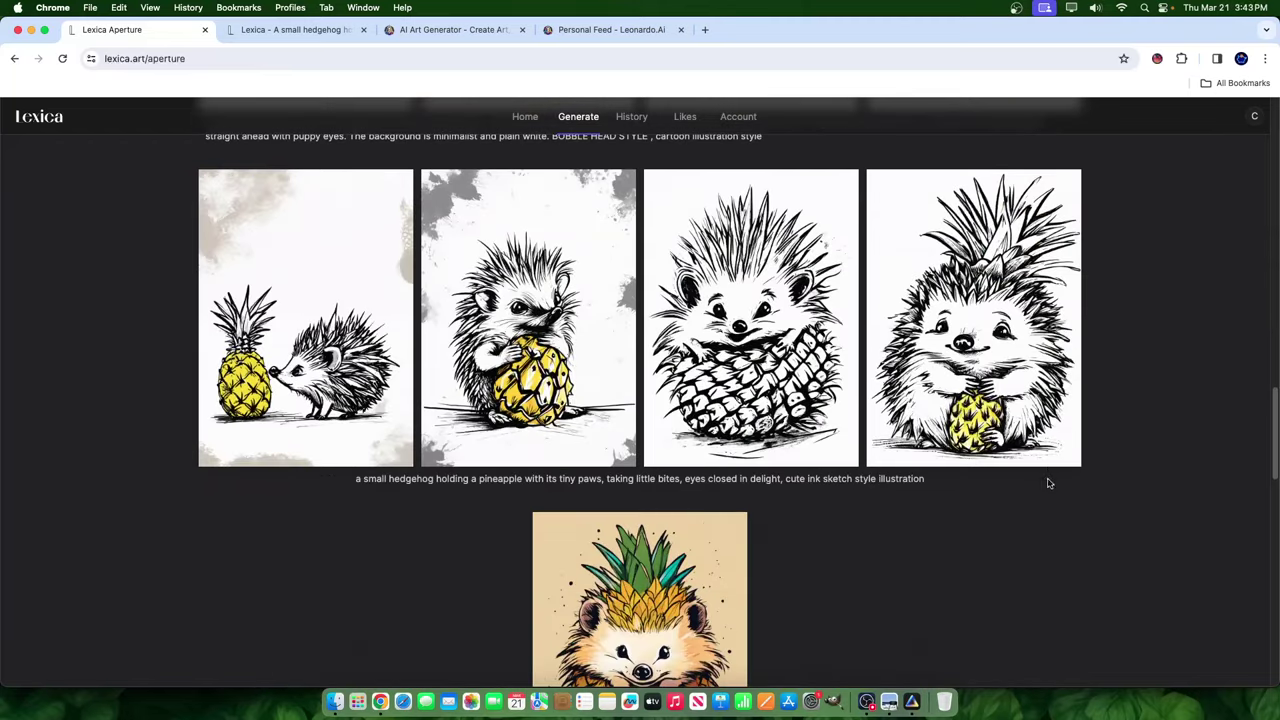
pyautogui.scroll(10, 900, 460)
pyautogui.scroll(5, 734, 457)
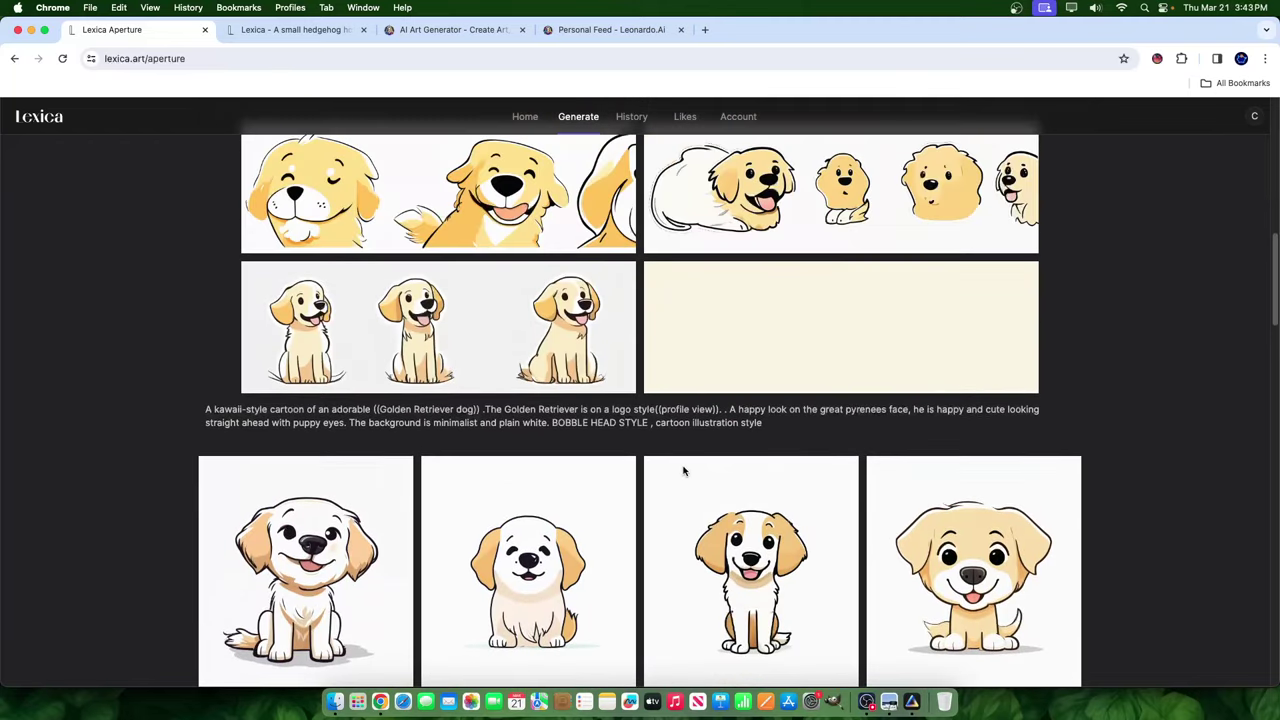
pyautogui.scroll(5, 684, 471)
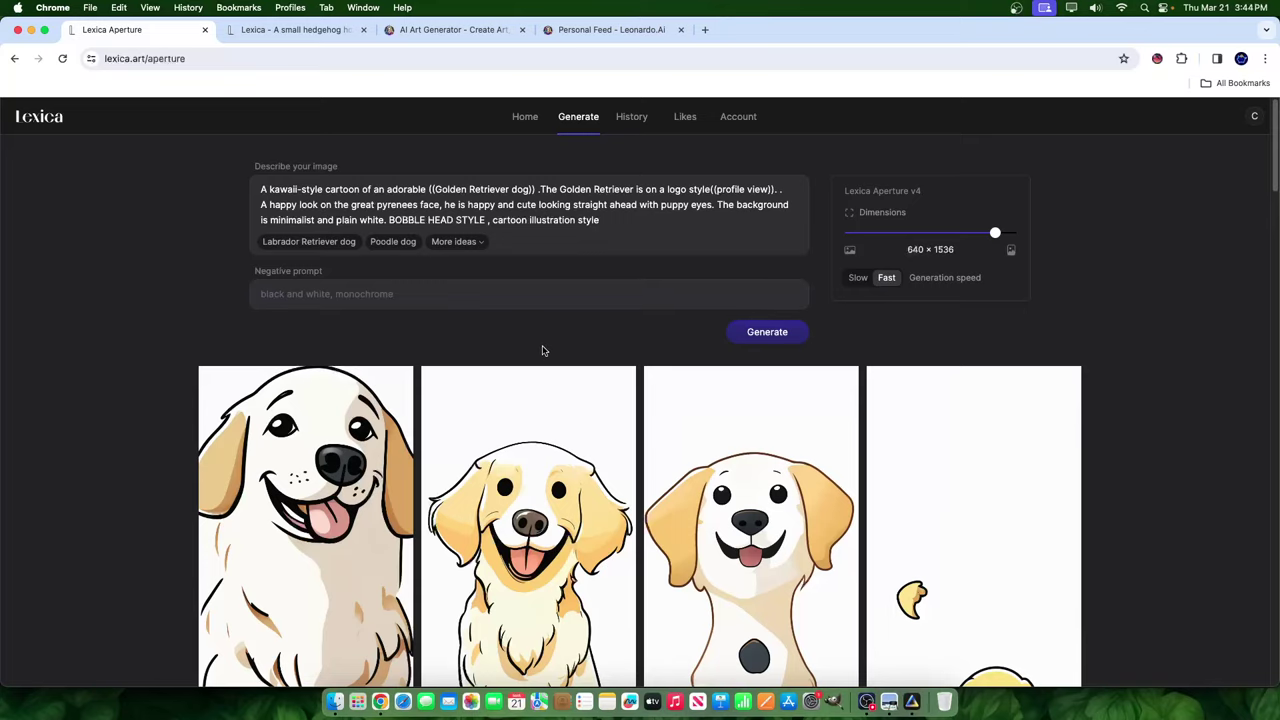
pyautogui.scroll(-10, 543, 350)
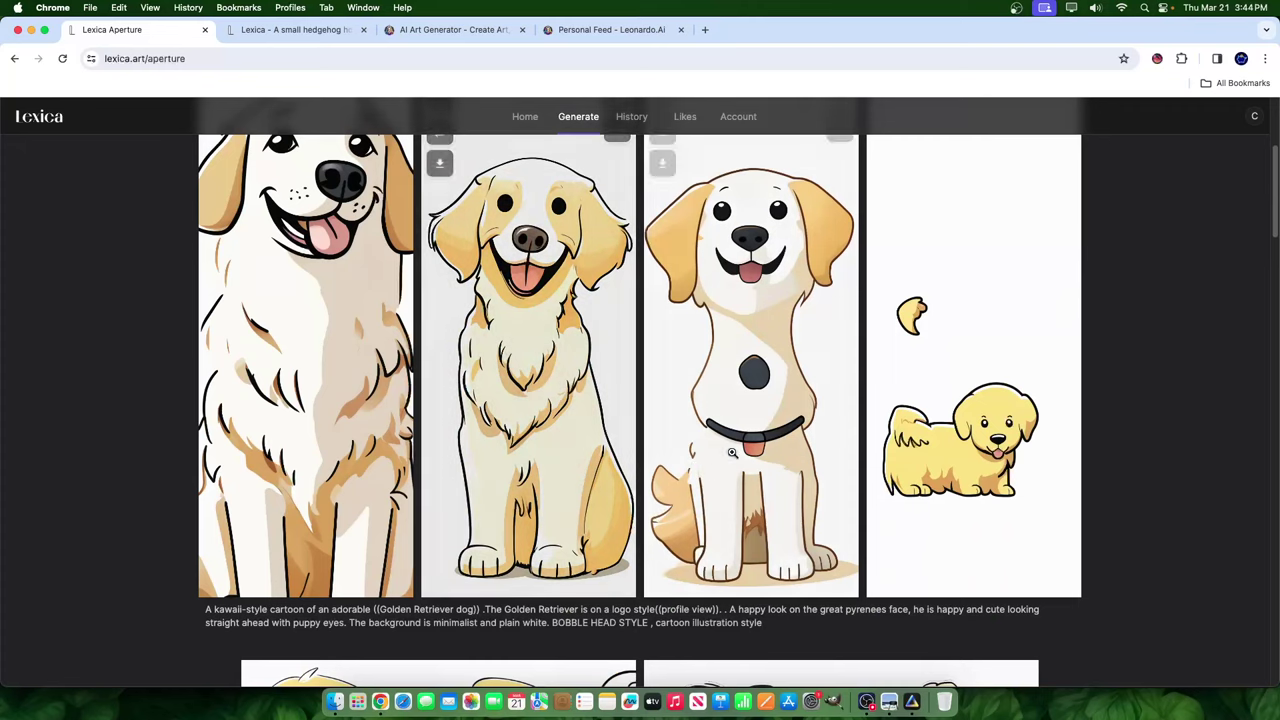
pyautogui.scroll(-4, 705, 493)
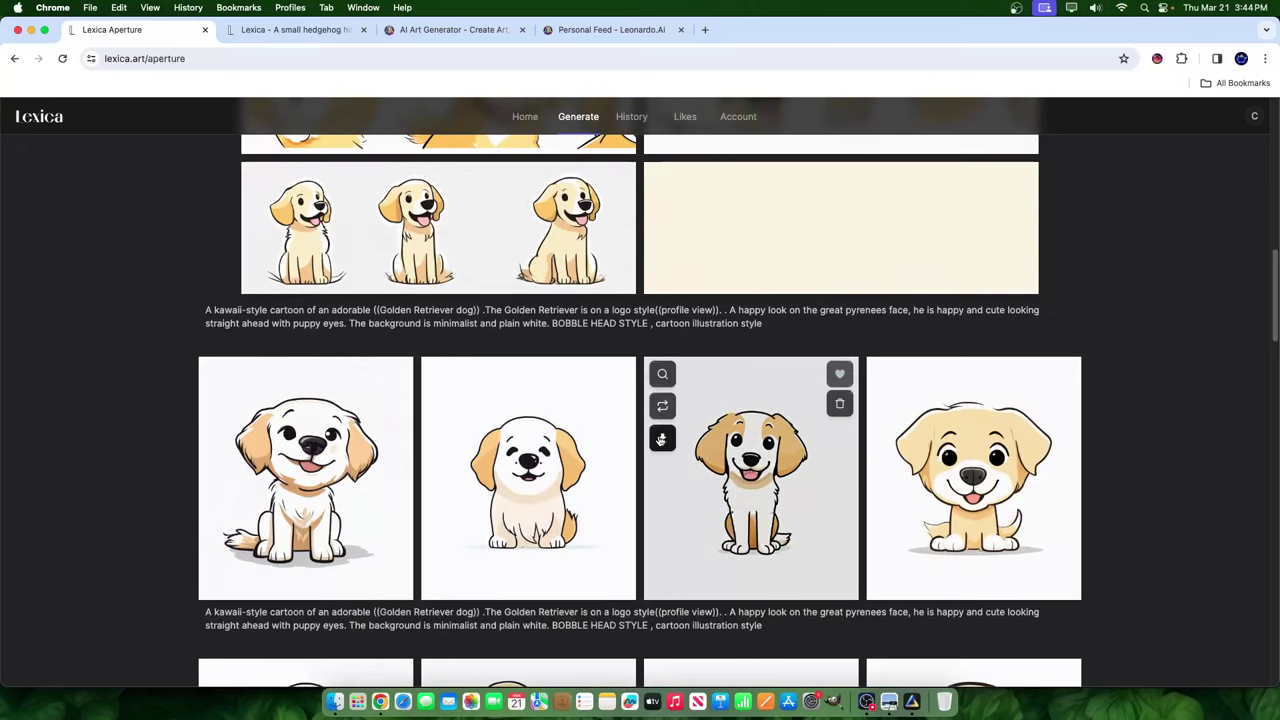
pyautogui.scroll(-7, 680, 470)
pyautogui.moveTo(654, 454)
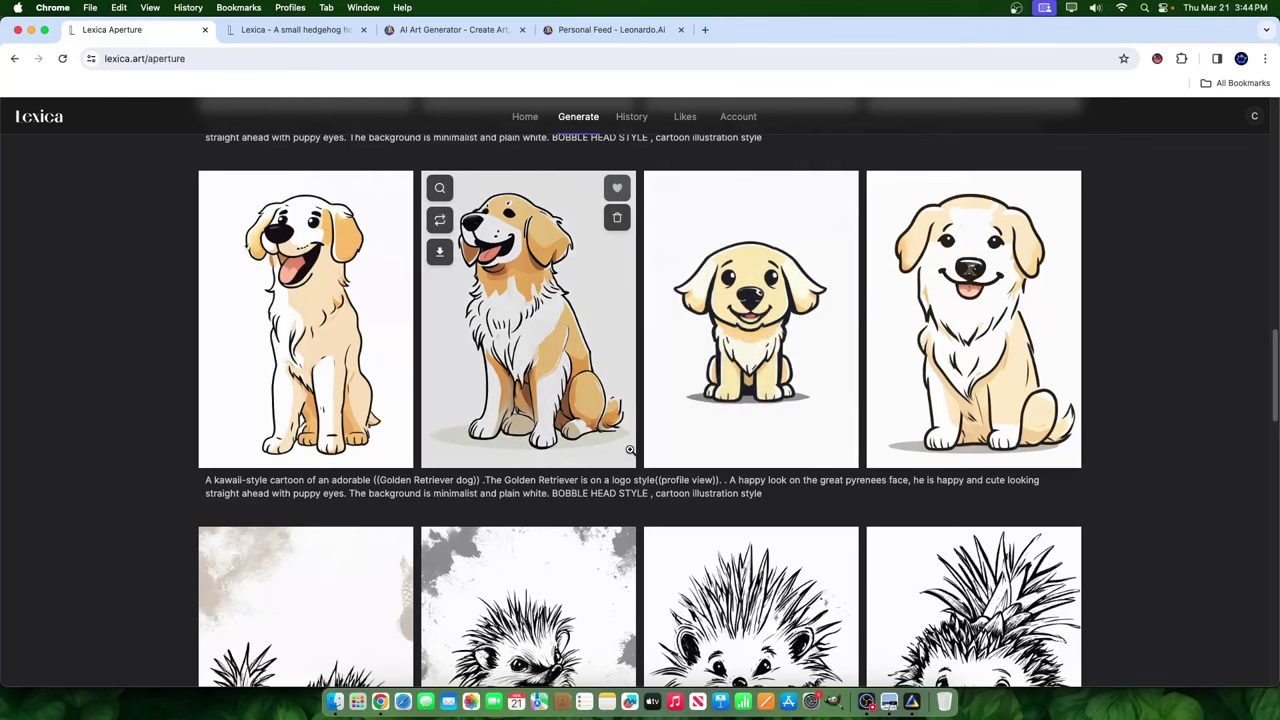
pyautogui.click(567, 357)
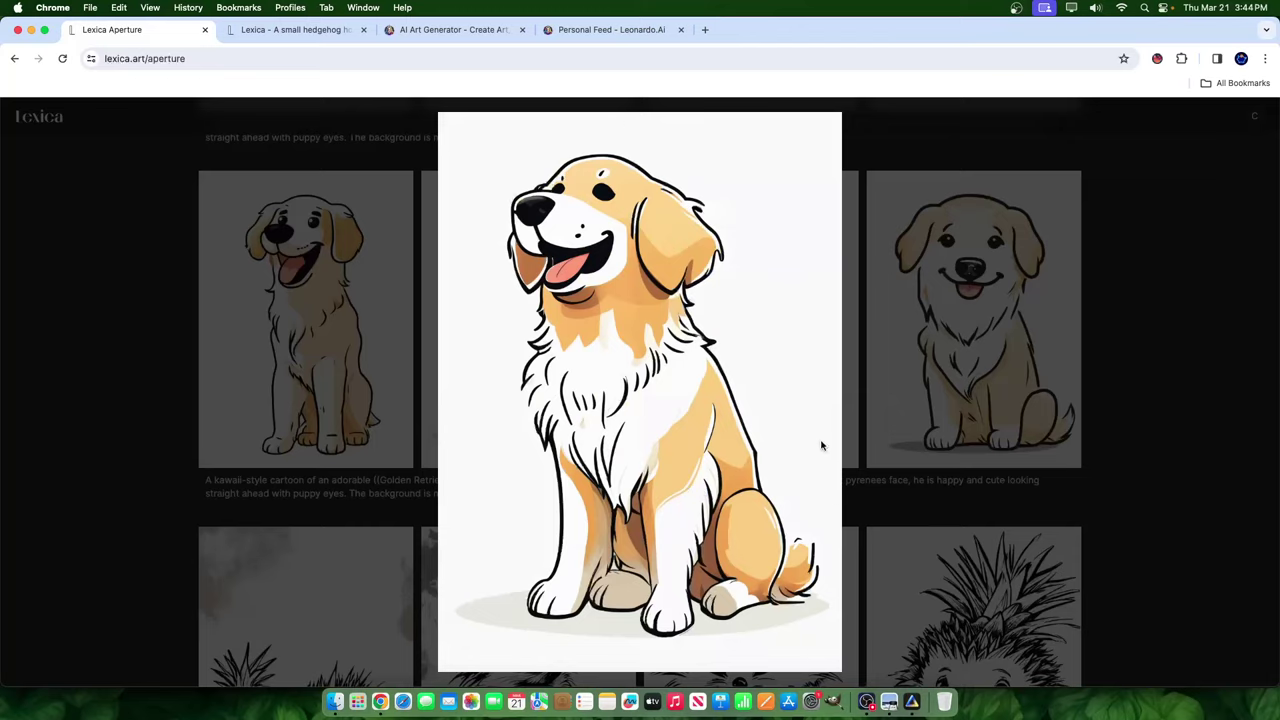
pyautogui.click(1107, 428)
pyautogui.scroll(-5, 780, 410)
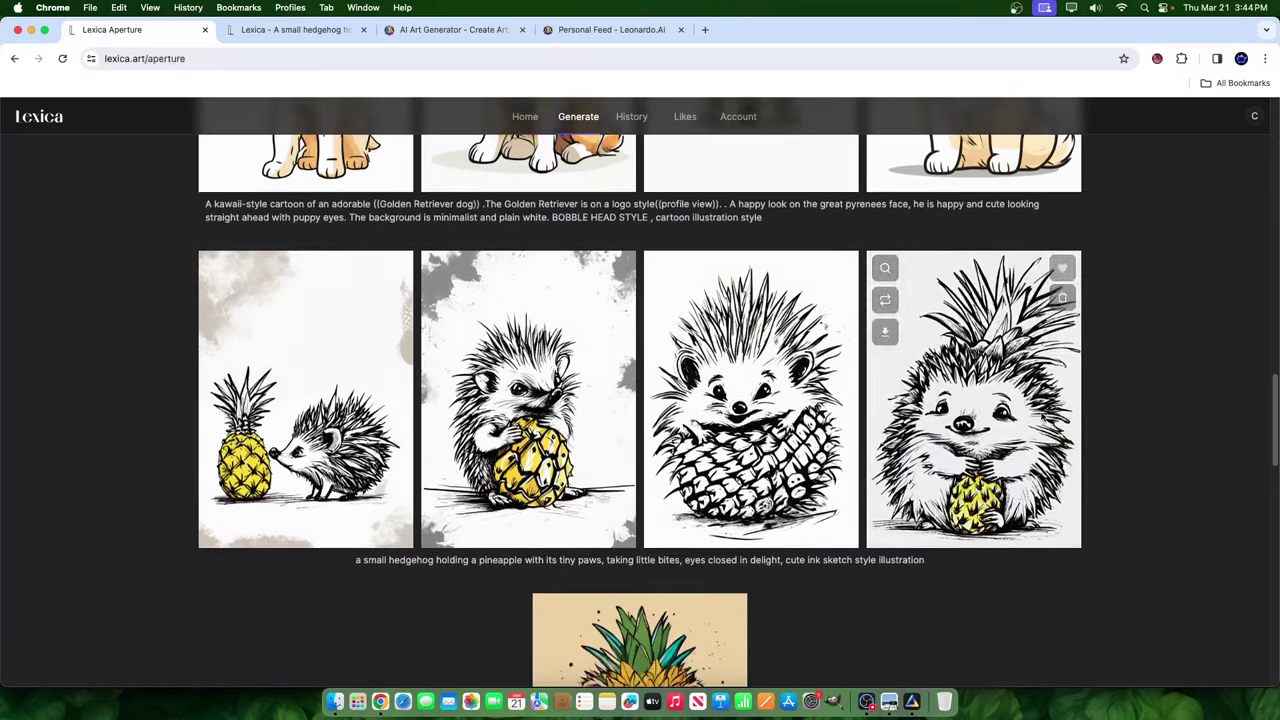
pyautogui.scroll(-8, 863, 434)
pyautogui.scroll(10, 850, 434)
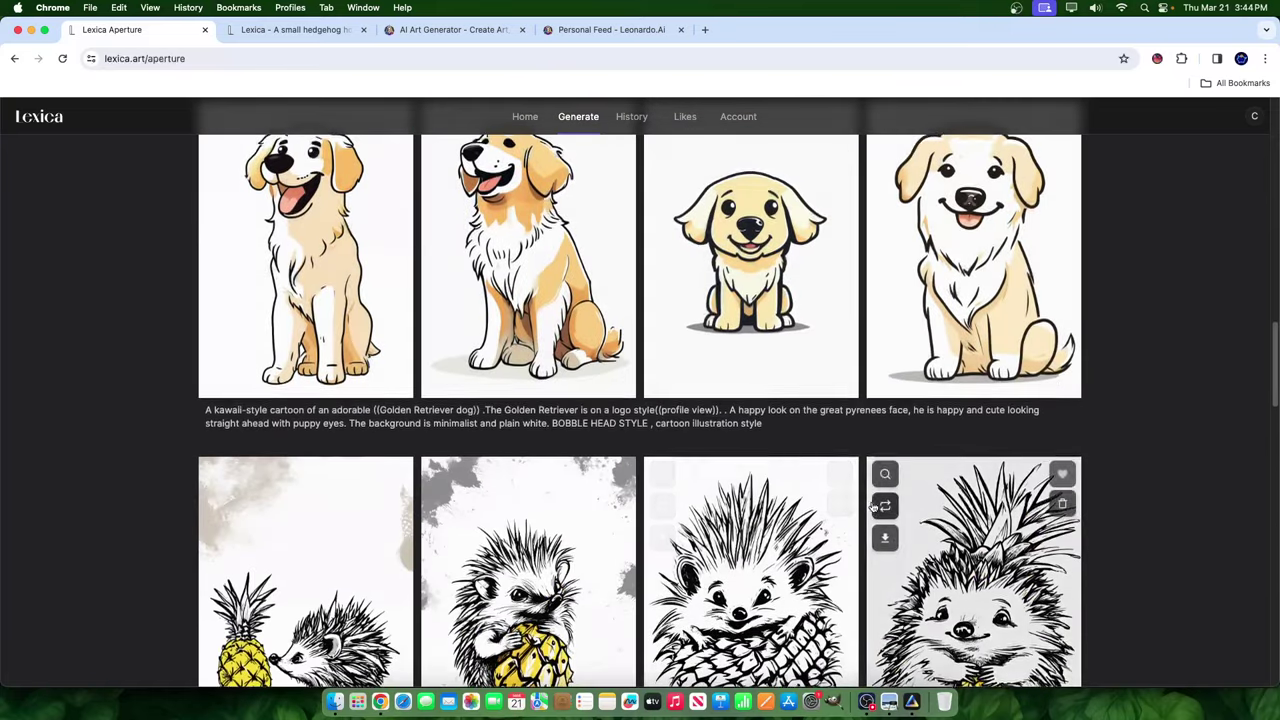
pyautogui.scroll(-5, 873, 508)
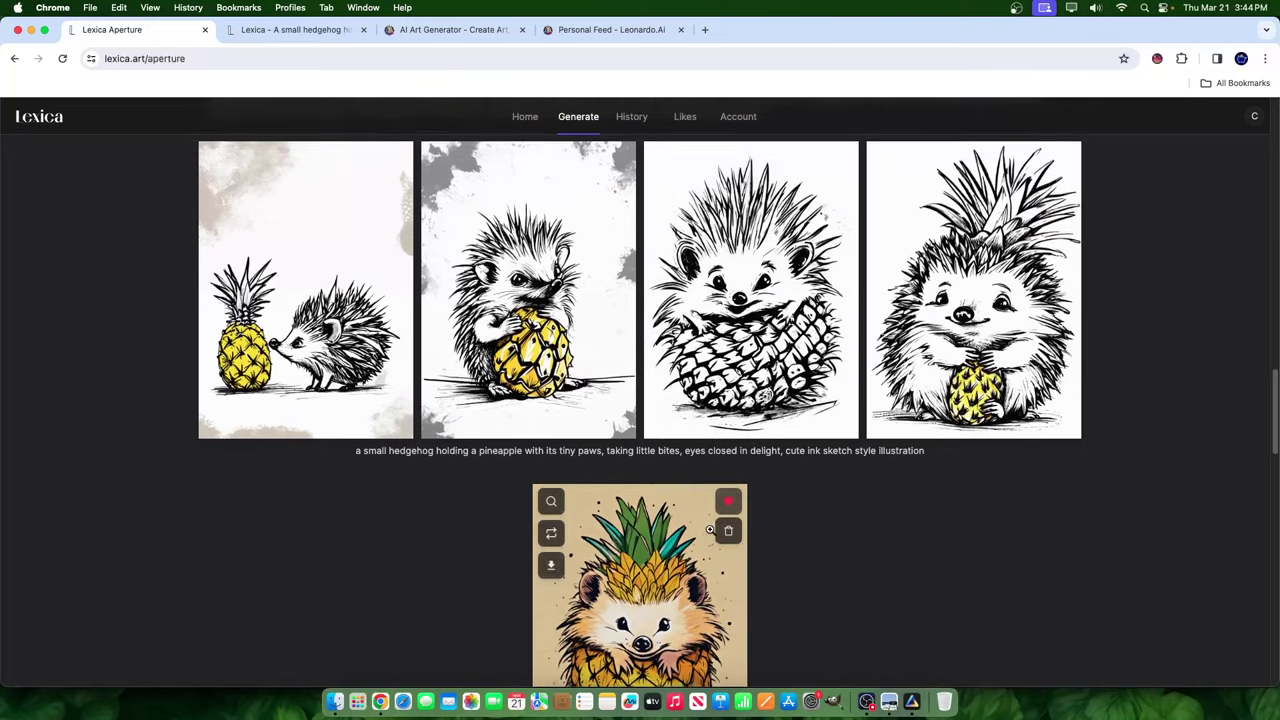
pyautogui.scroll(-2, 710, 529)
pyautogui.click(670, 486)
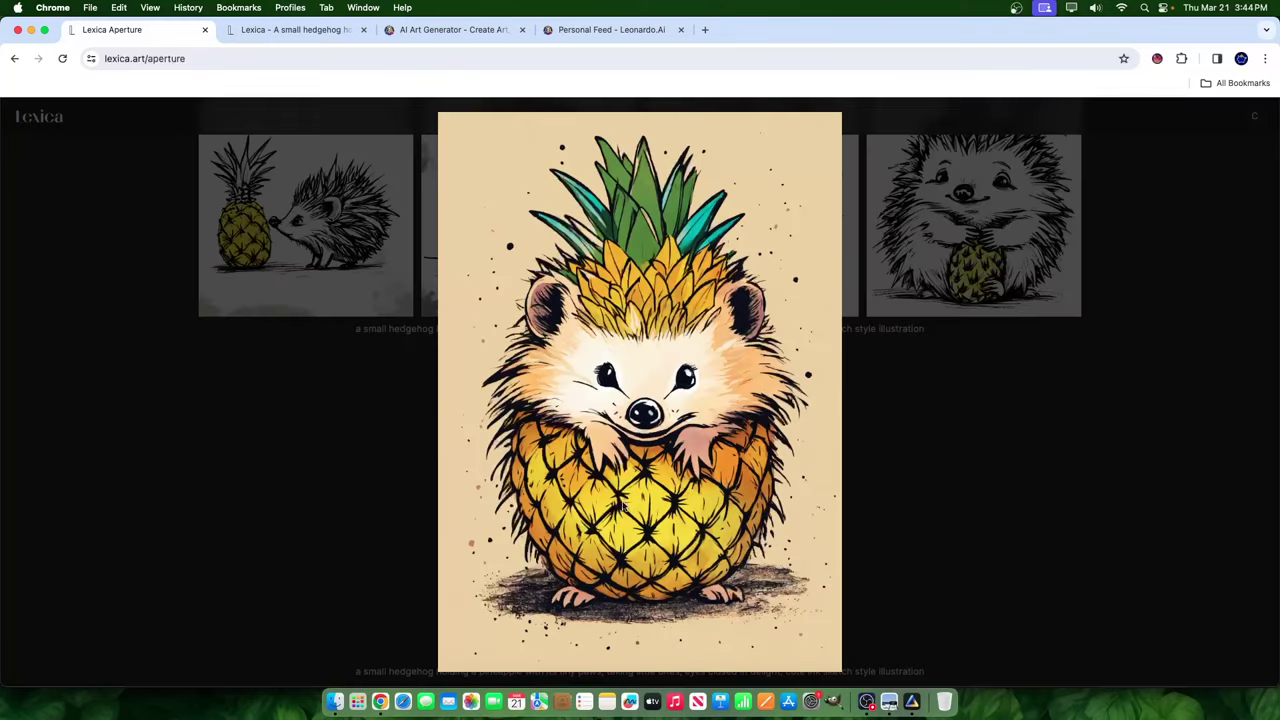
pyautogui.click(882, 366)
pyautogui.scroll(3, 783, 369)
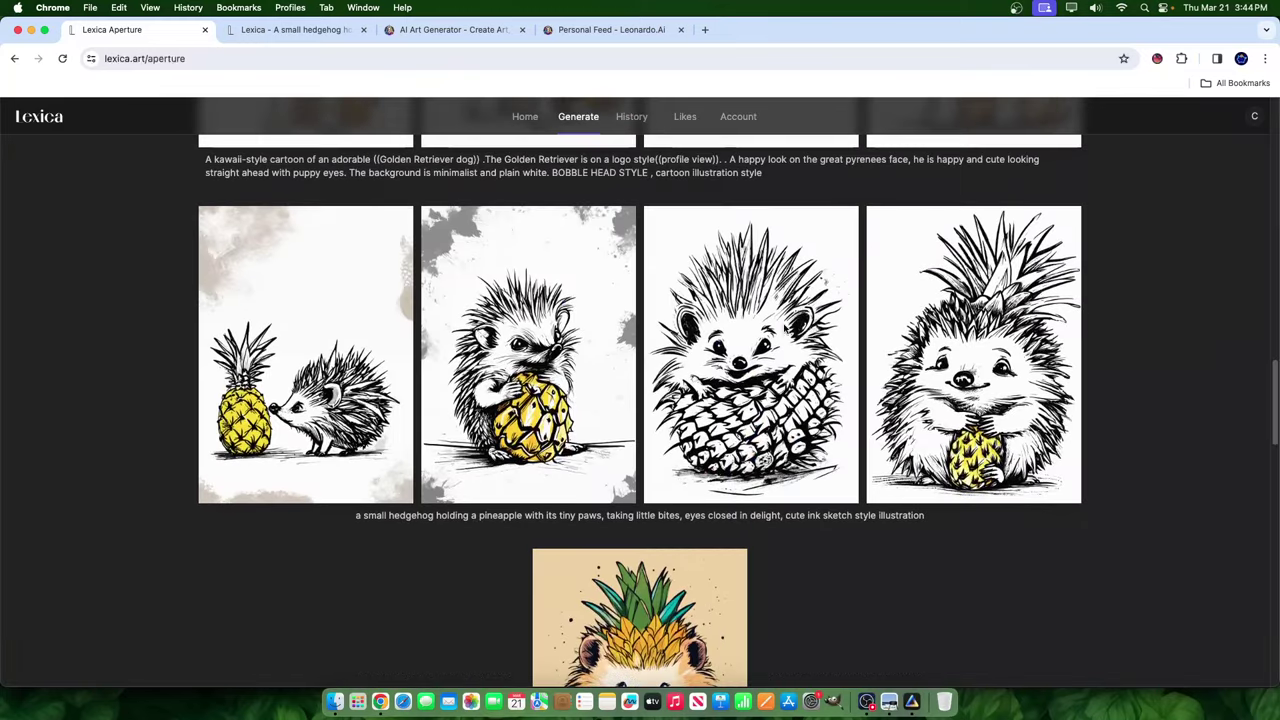
pyautogui.scroll(-3, 660, 547)
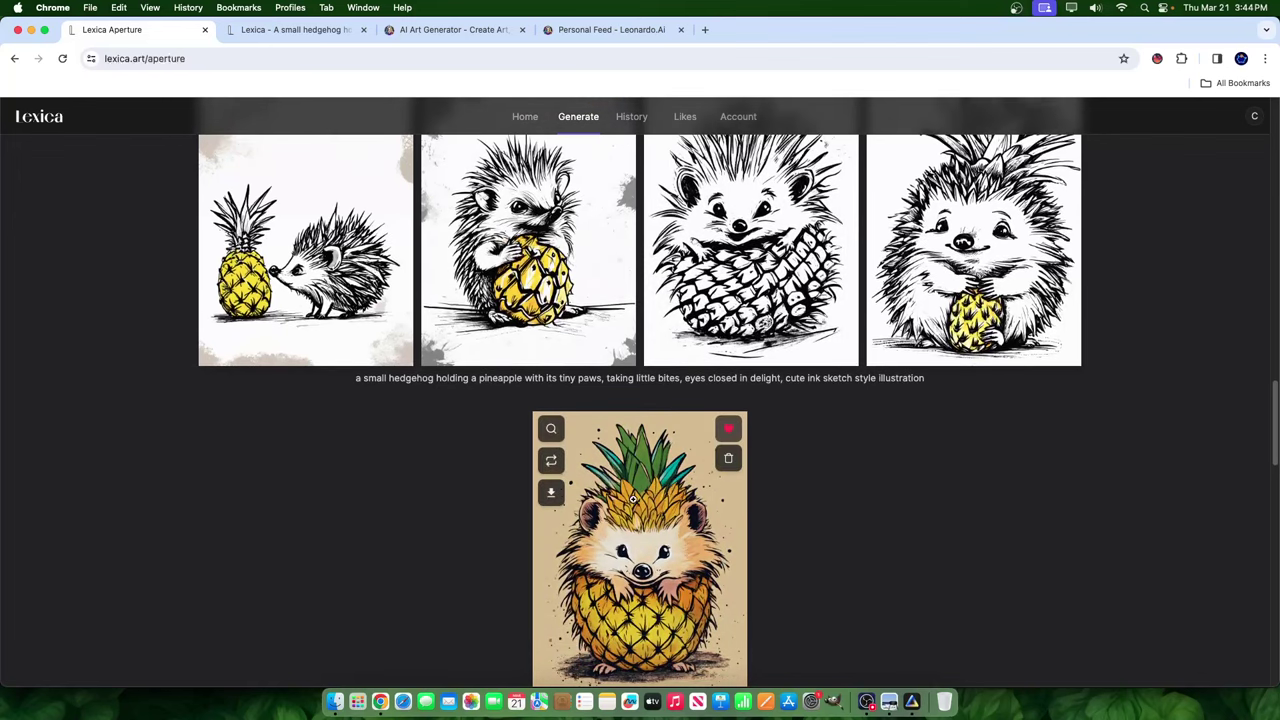
pyautogui.click(625, 521)
pyautogui.click(1079, 500)
pyautogui.scroll(2, 850, 330)
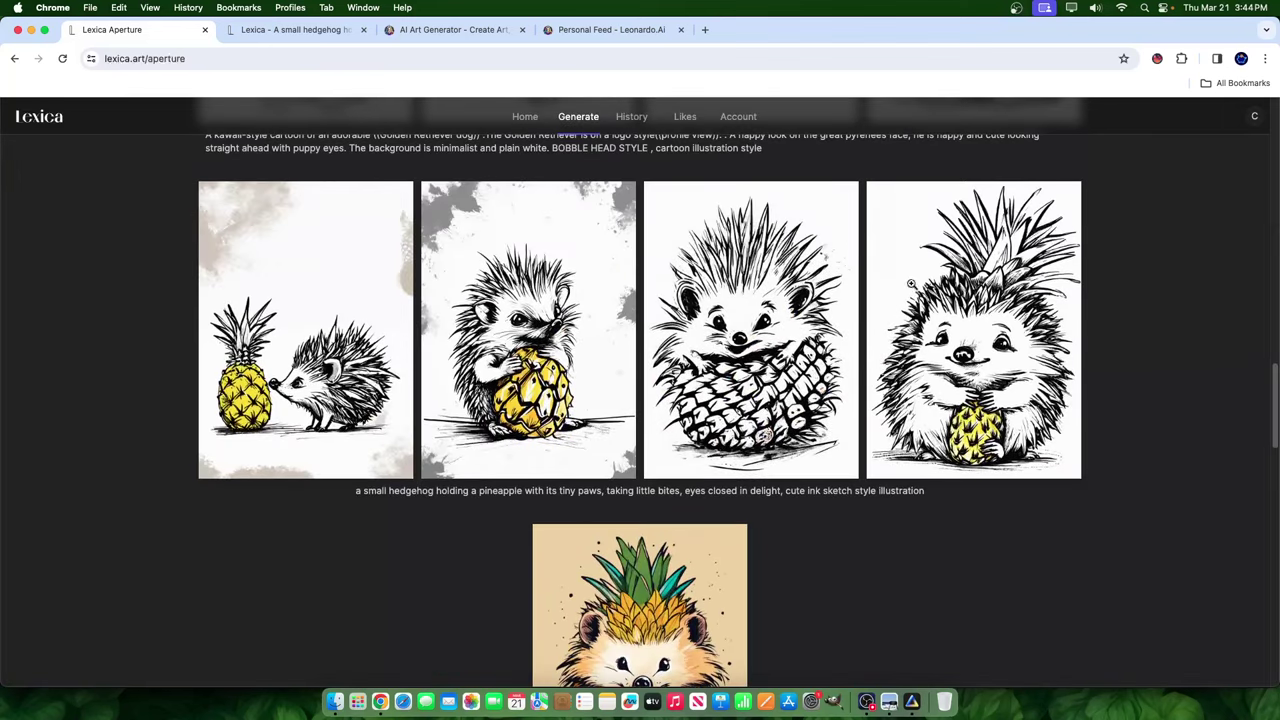
pyautogui.scroll(-6, 683, 612)
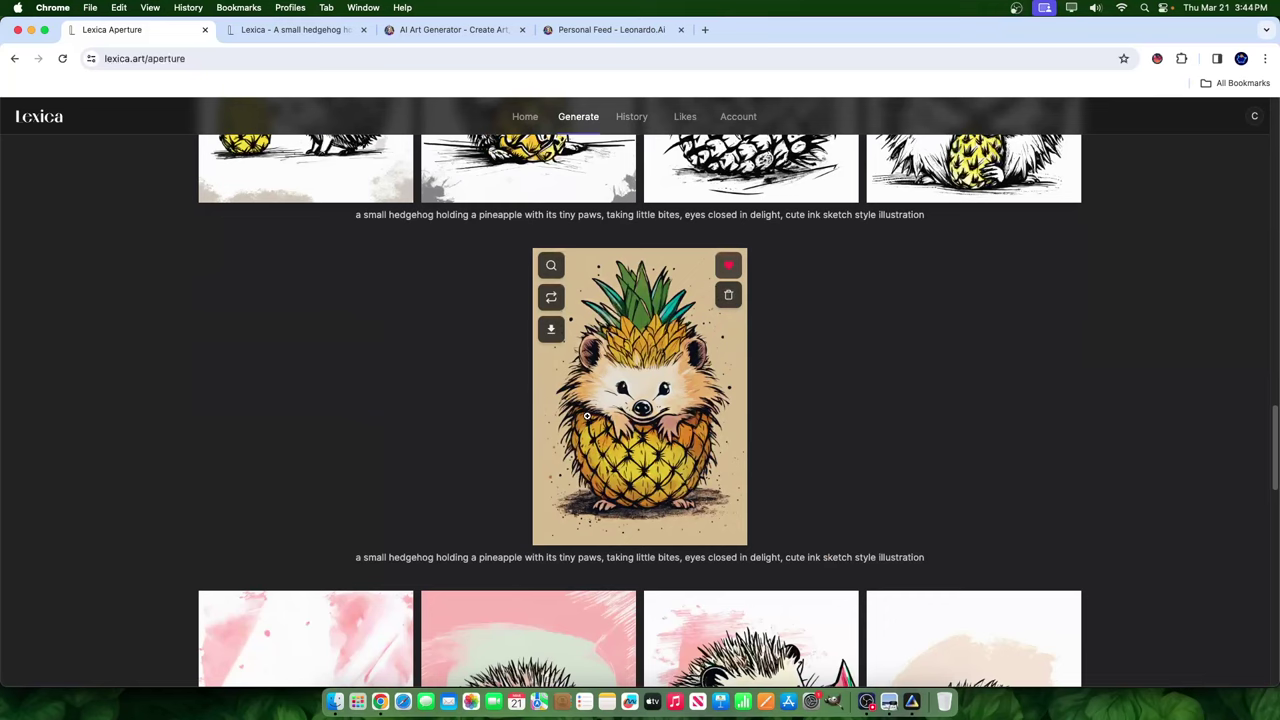
# Create variations of the pineapple hedgehog image.
pyautogui.click(552, 299)
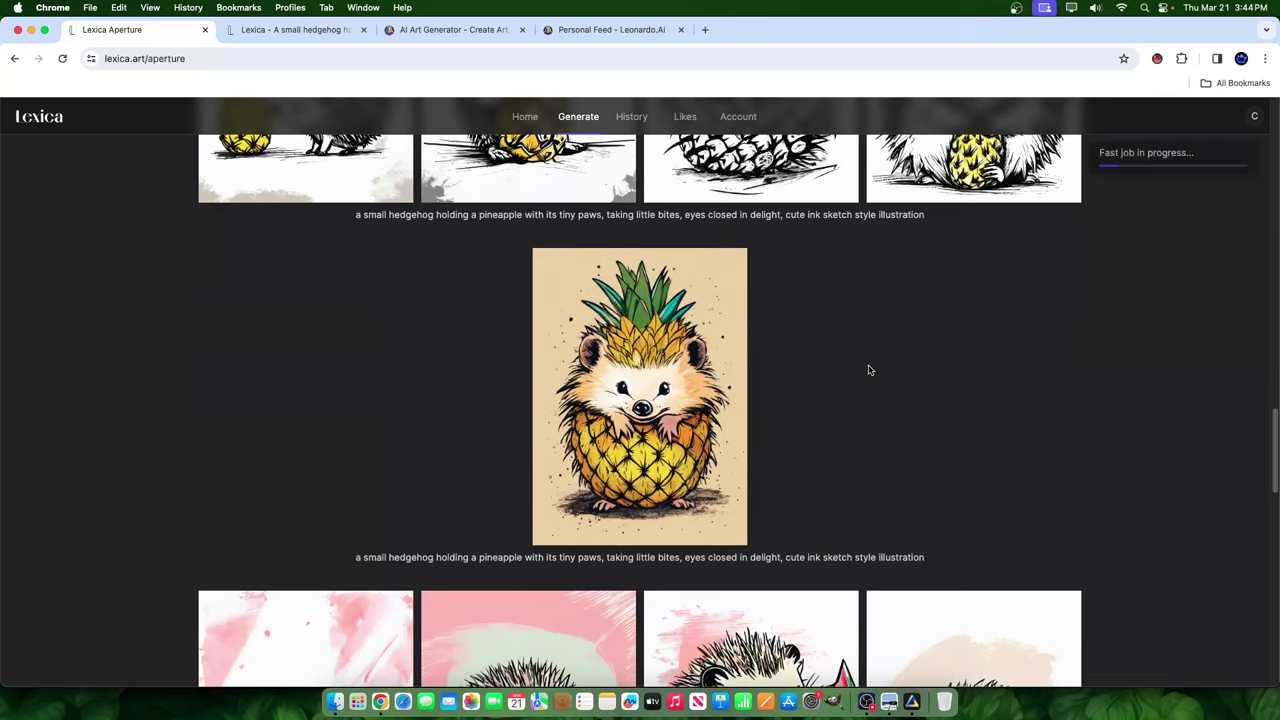
pyautogui.scroll(3, 868, 368)
pyautogui.scroll(2, 825, 358)
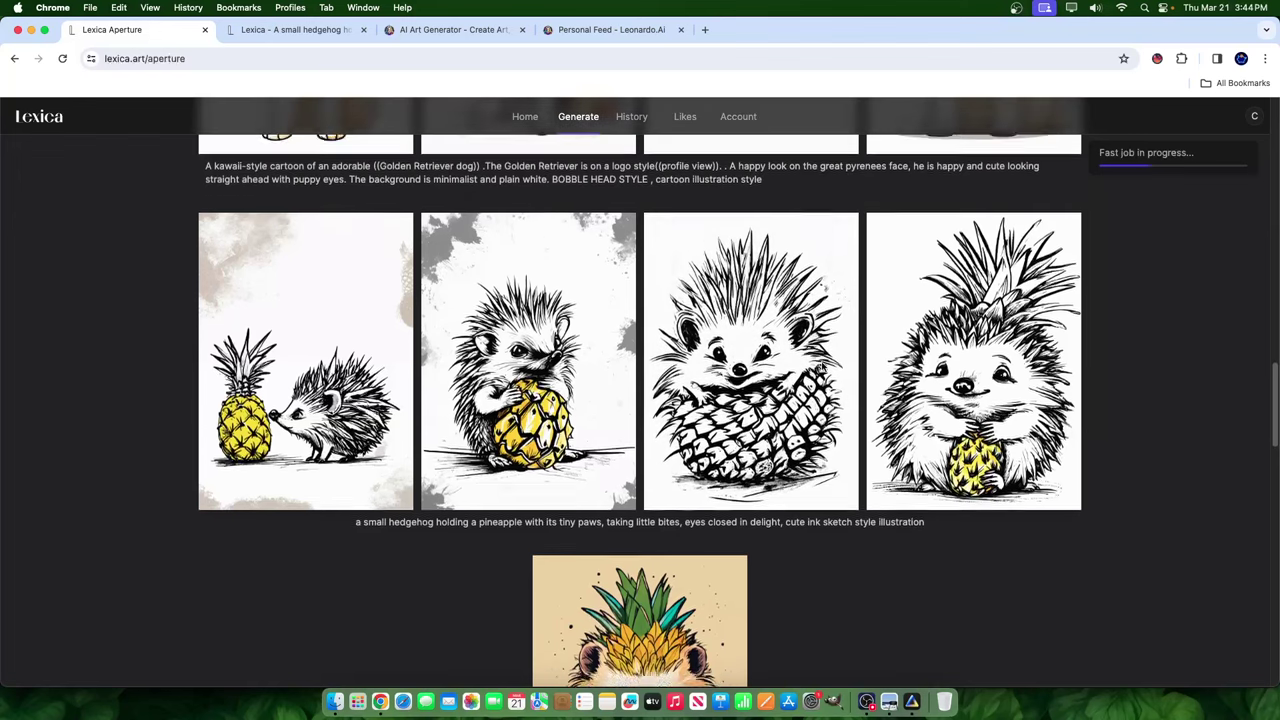
pyautogui.scroll(-5, 733, 371)
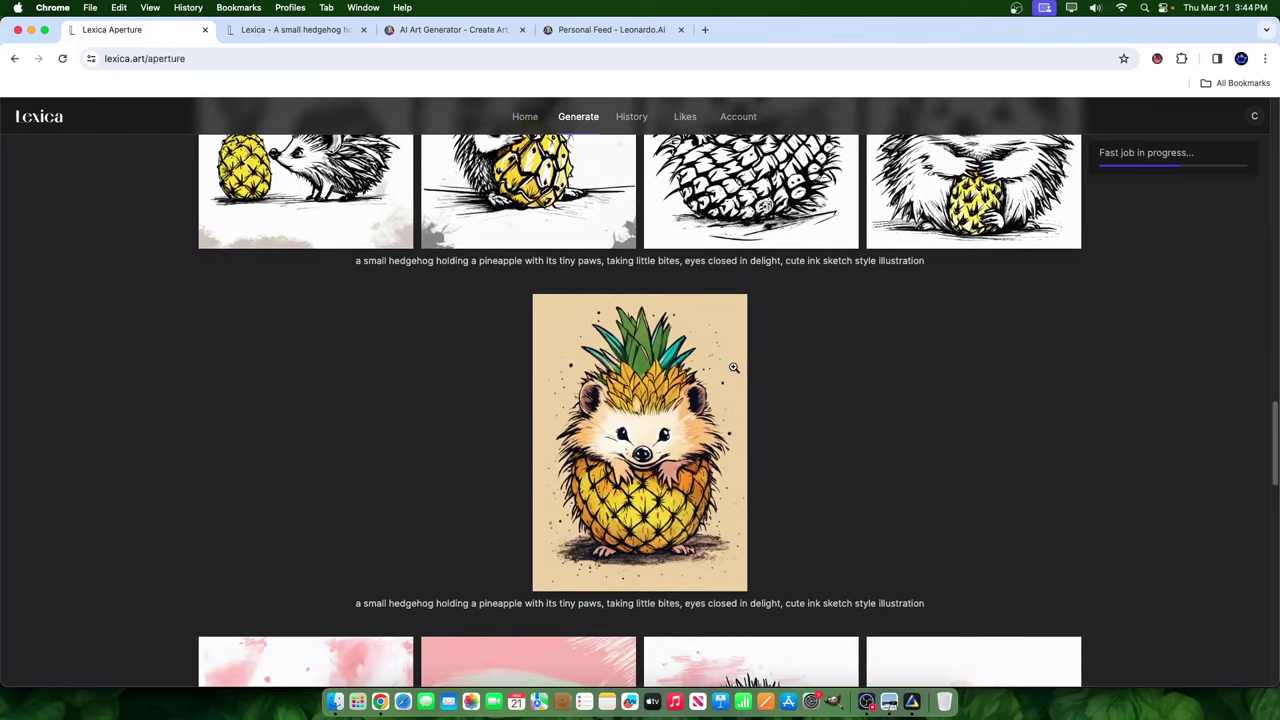
# Set the Generation speed to Fast at the top of the Aperture page.
pyautogui.moveTo(733, 369)
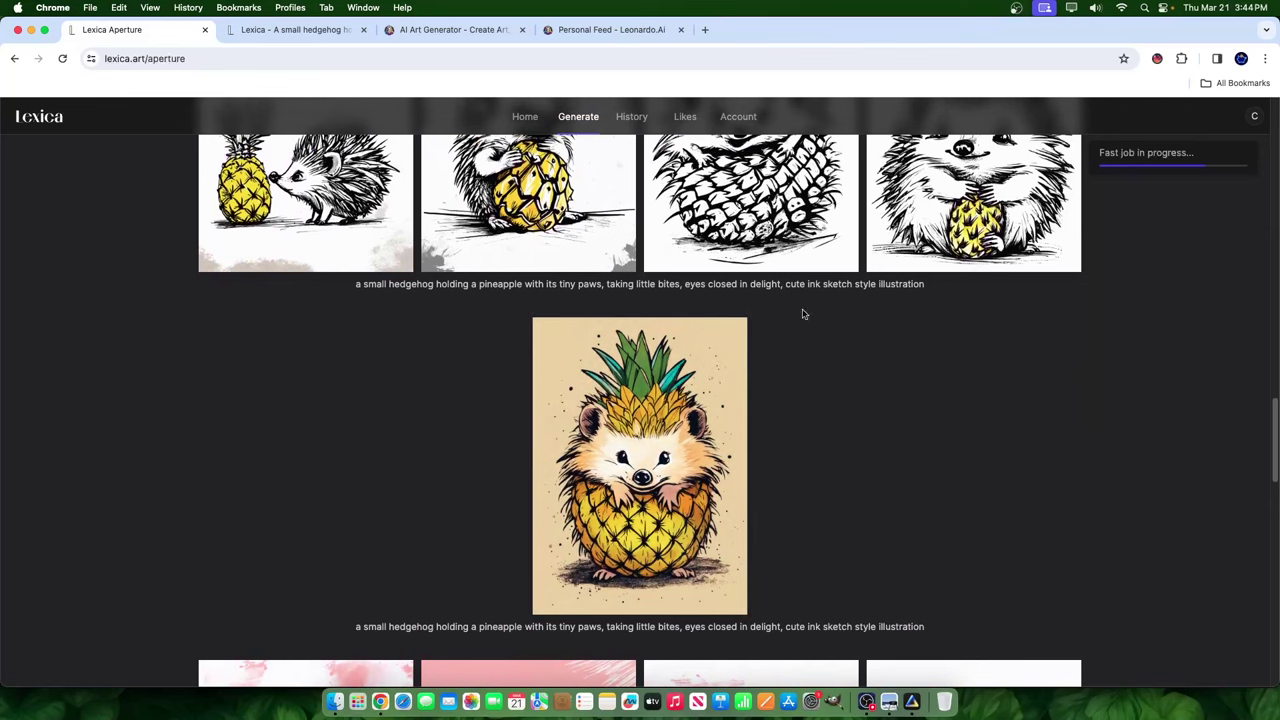
pyautogui.scroll(15, 866, 545)
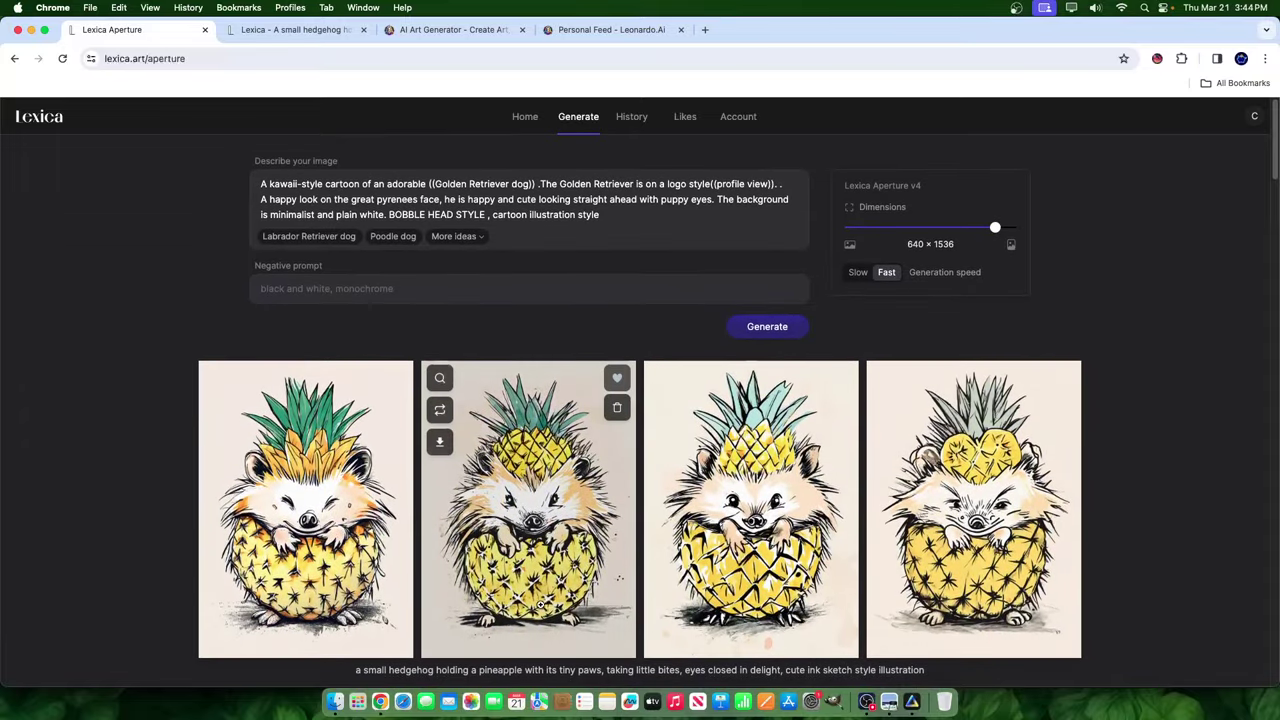
pyautogui.scroll(-3, 943, 483)
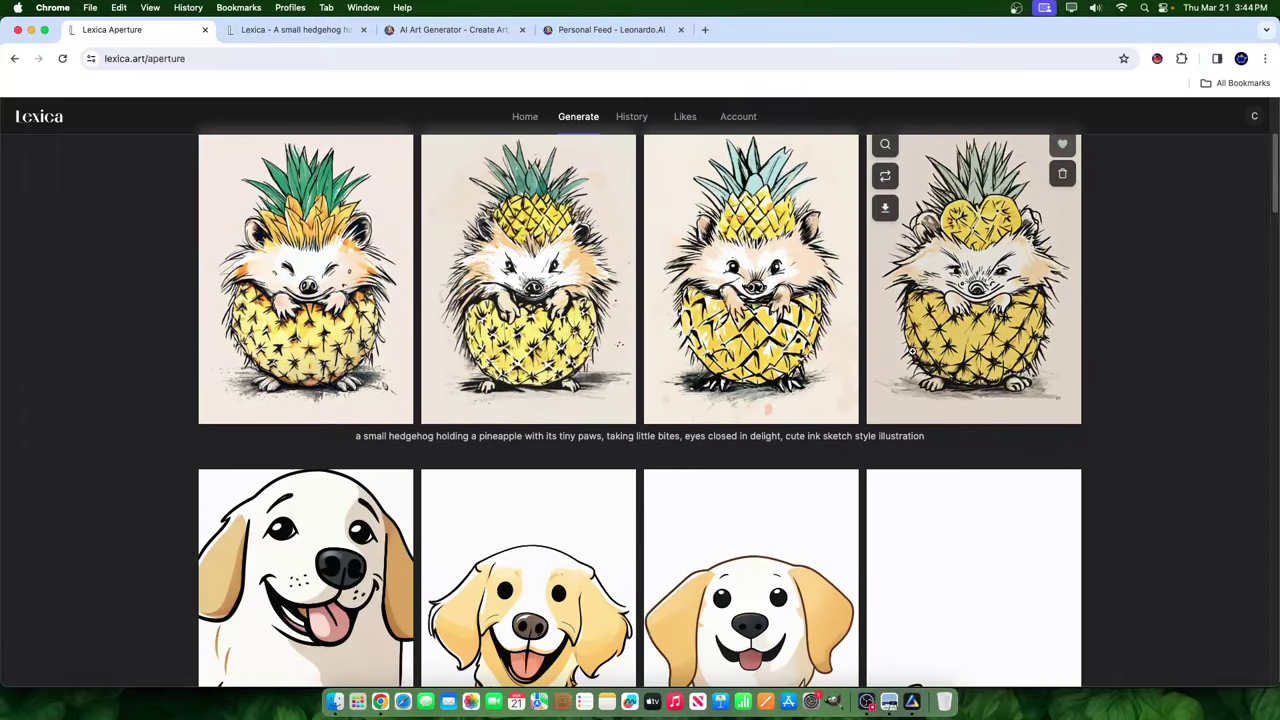
pyautogui.scroll(-15, 943, 483)
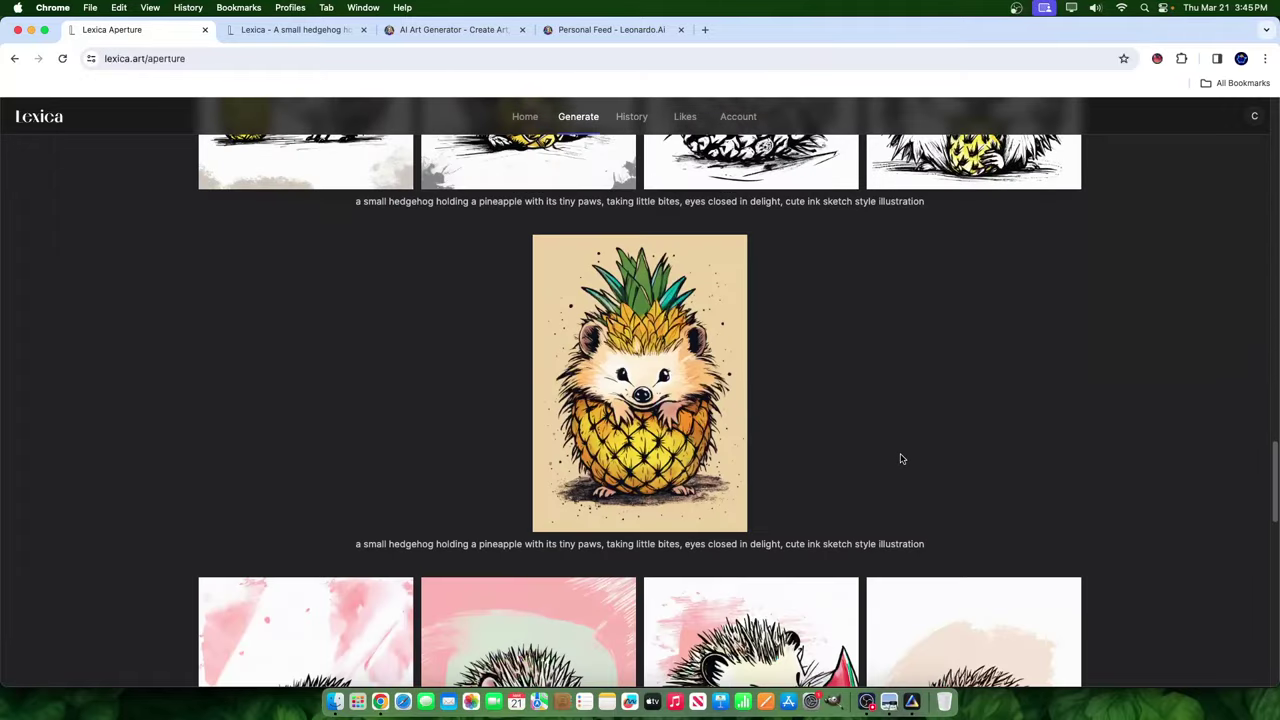
pyautogui.moveTo(647, 415)
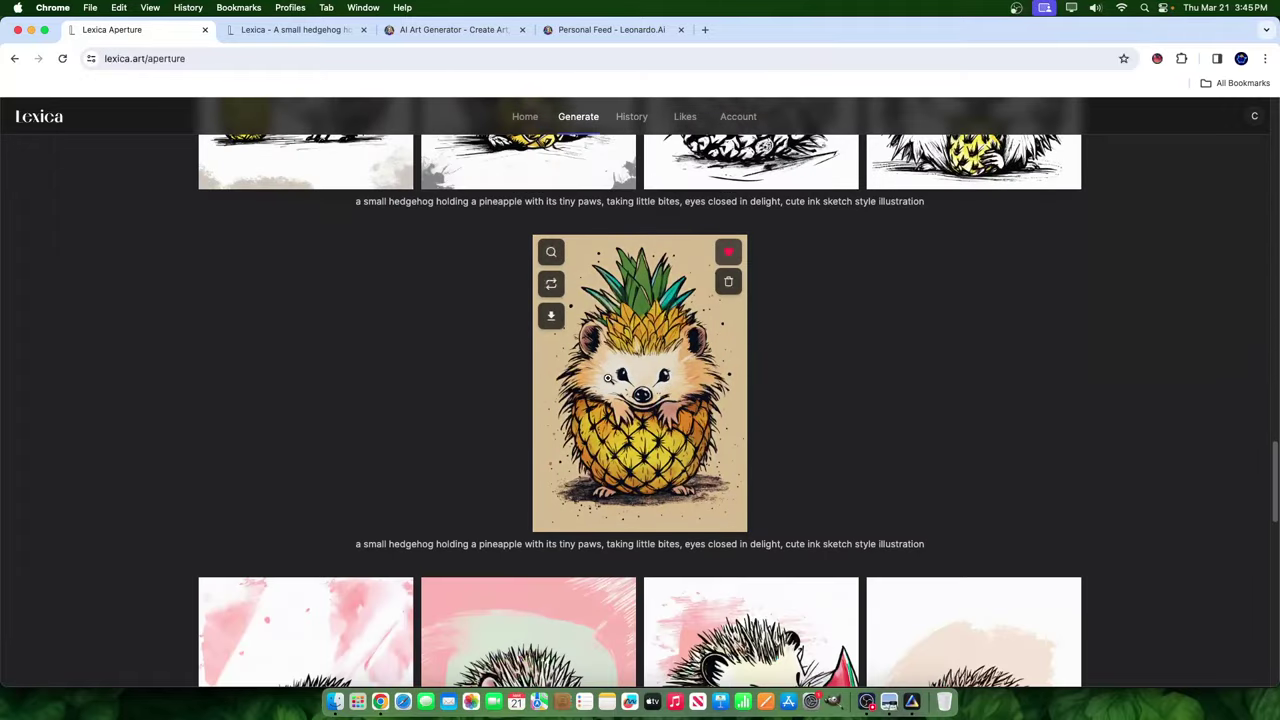
pyautogui.scroll(20, 890, 331)
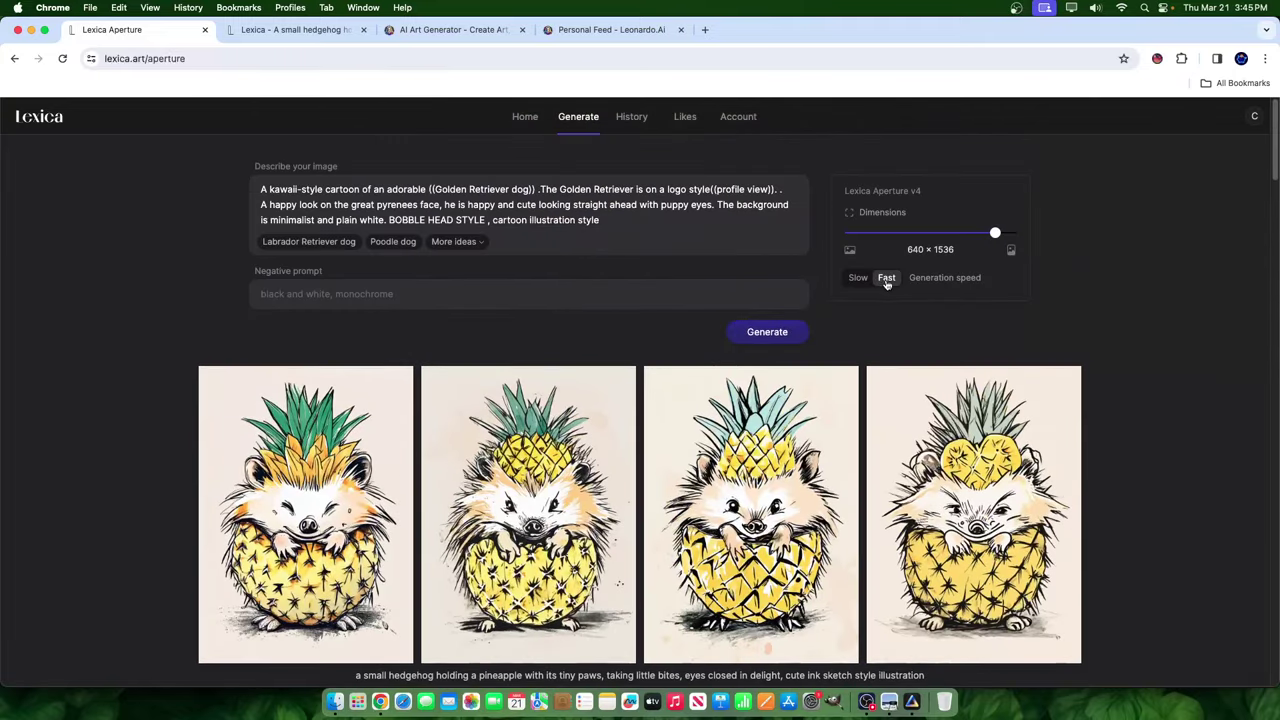
pyautogui.click(886, 284)
# Open the Account plans page and highlight the Starter plan's concurrent fast jobs and commercial licence lines.
pyautogui.click(738, 116)
pyautogui.scroll(-4, 609, 300)
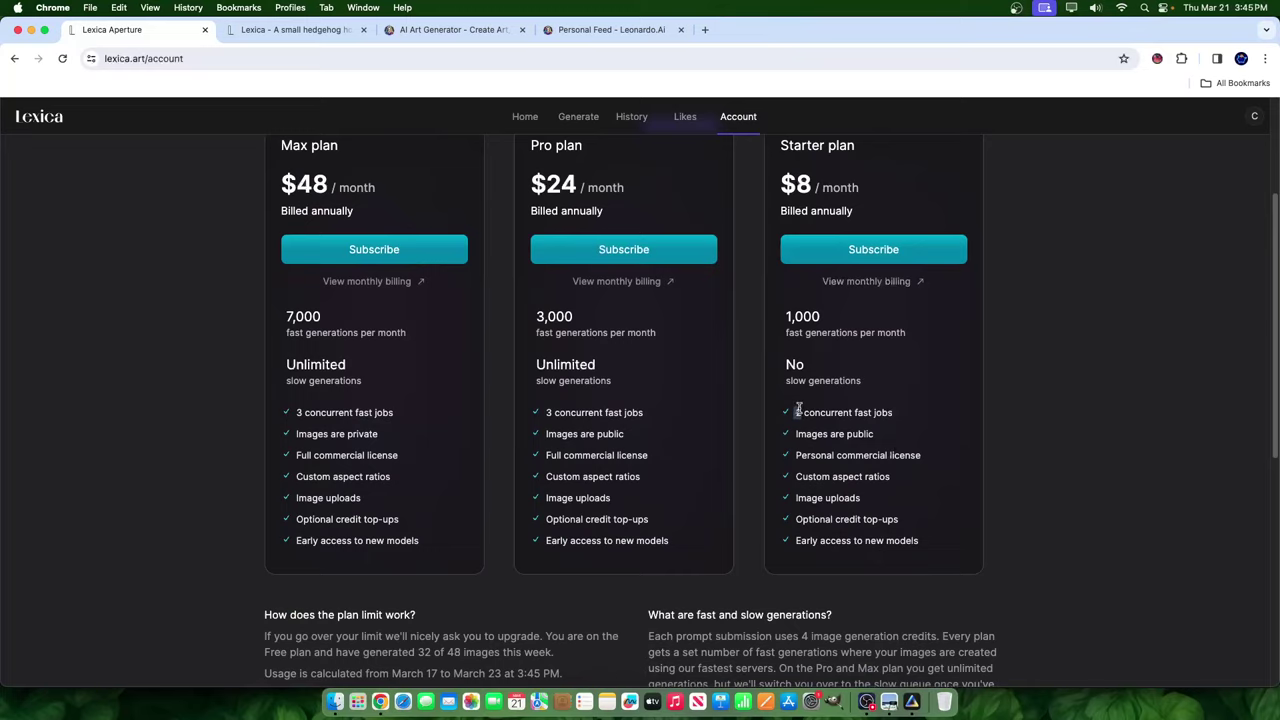
pyautogui.moveTo(797, 412); pyautogui.dragTo(894, 412)
pyautogui.moveTo(796, 435); pyautogui.dragTo(918, 455)
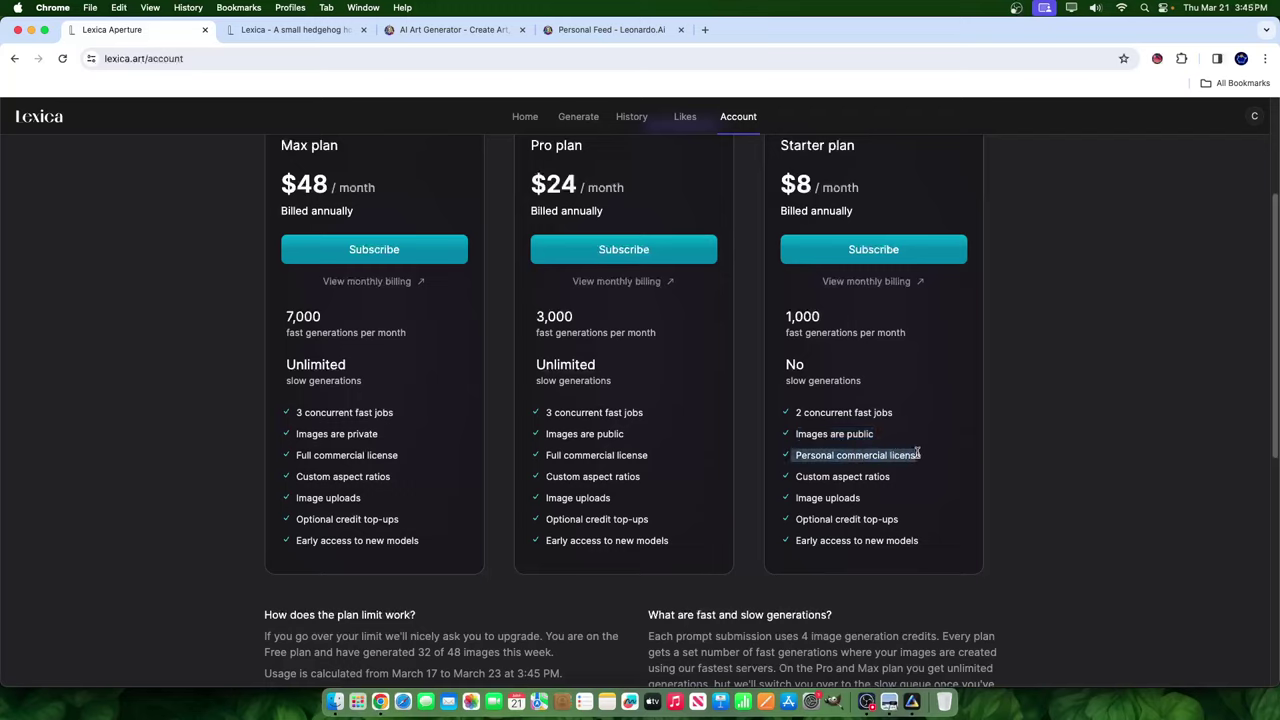
pyautogui.click(797, 497)
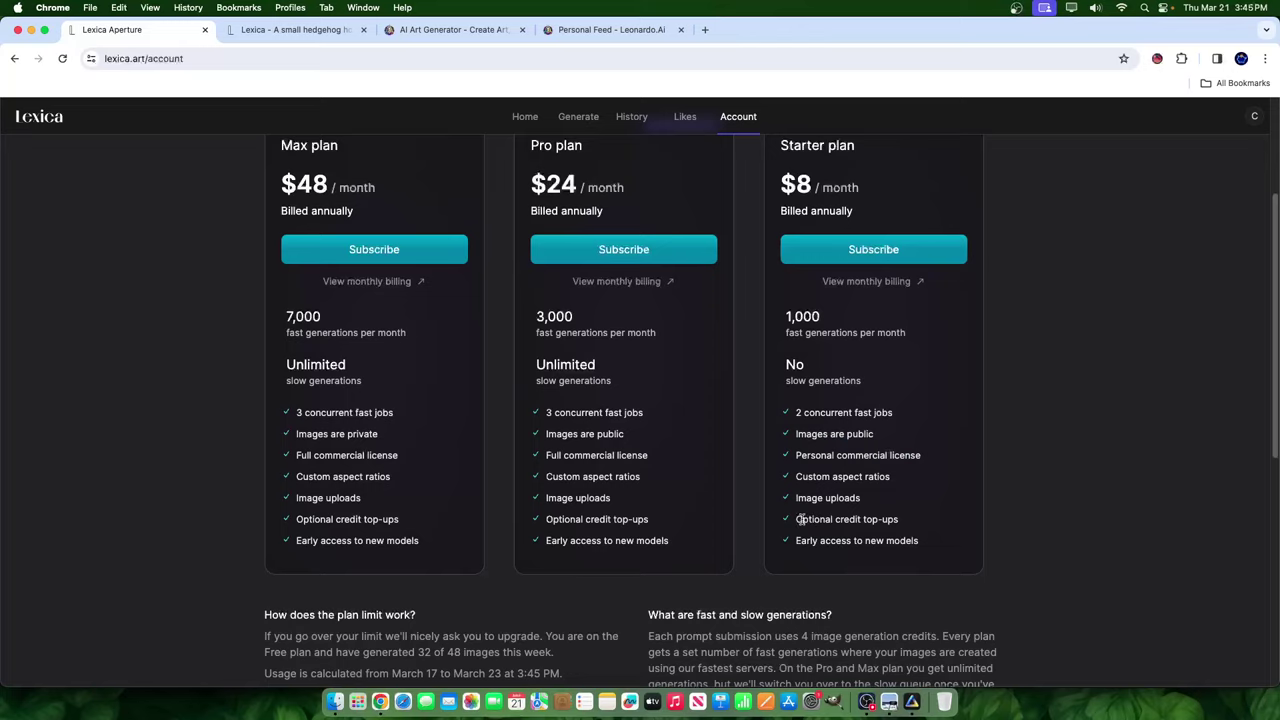
# Highlight the Starter plan's optional credit top-ups and early access lines.
pyautogui.moveTo(826, 519); pyautogui.dragTo(925, 519)
pyautogui.moveTo(809, 540); pyautogui.dragTo(923, 543)
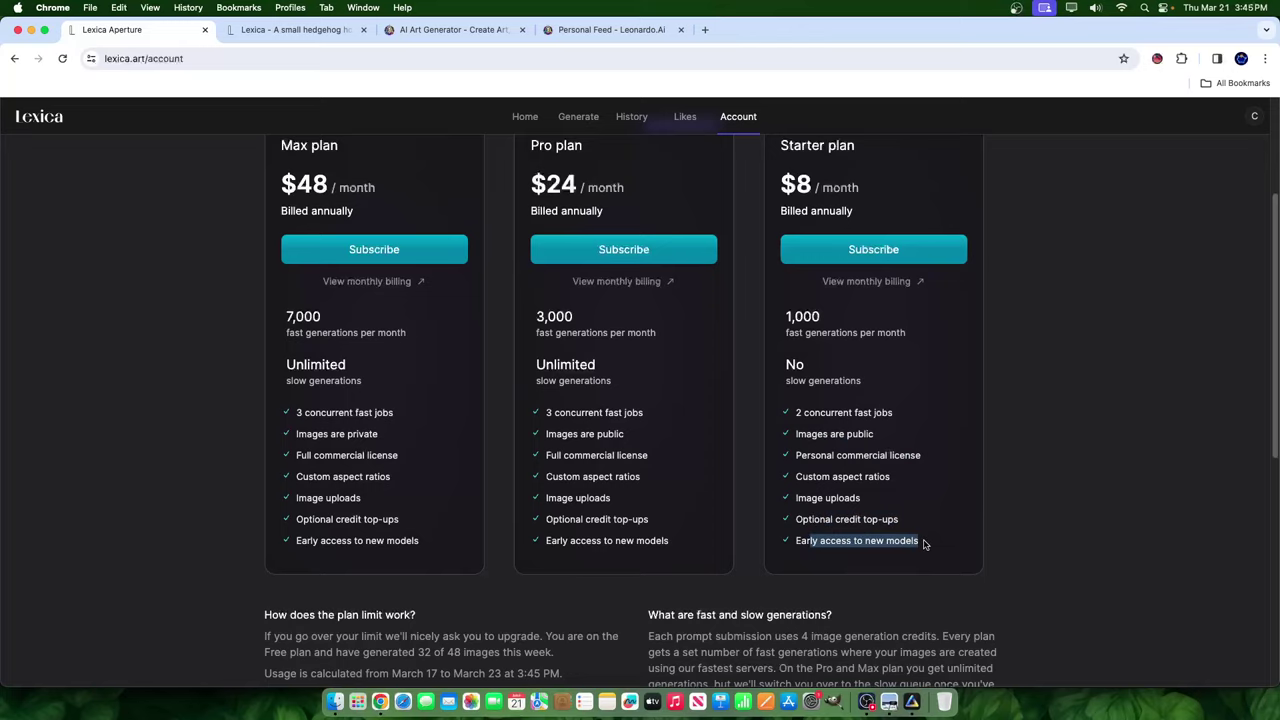
pyautogui.scroll(5, 600, 491)
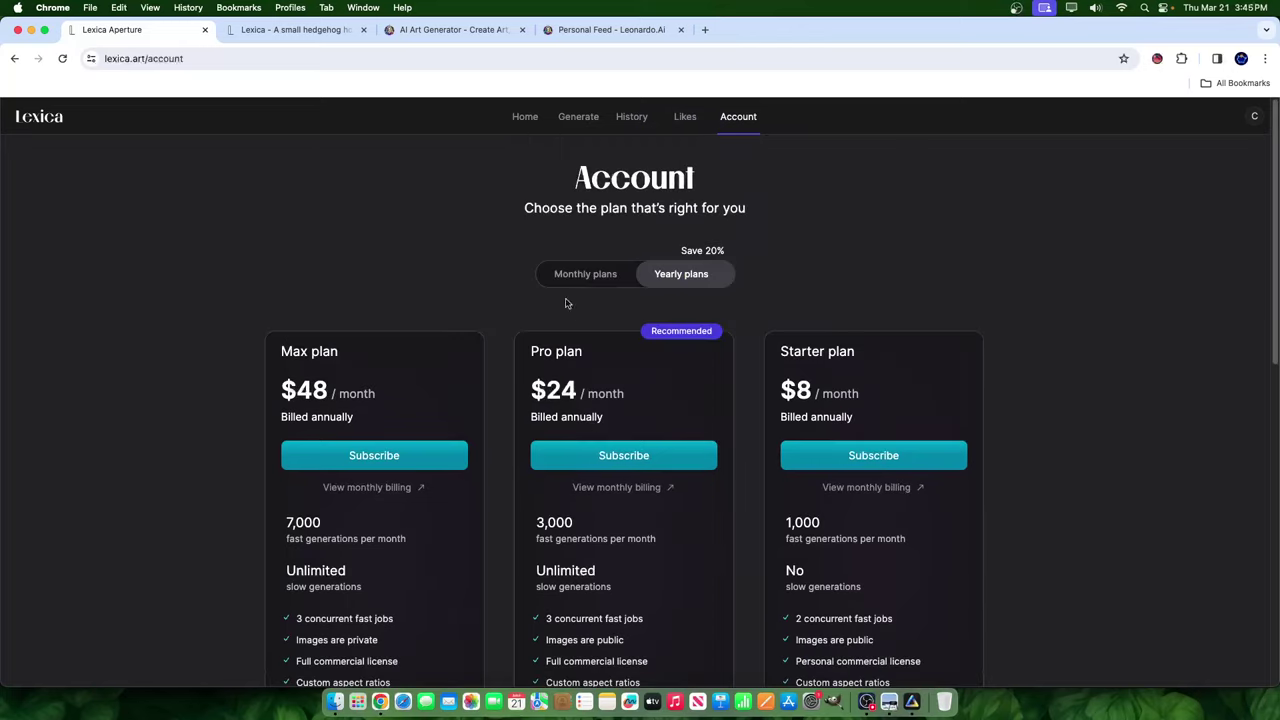
pyautogui.scroll(-6, 640, 495)
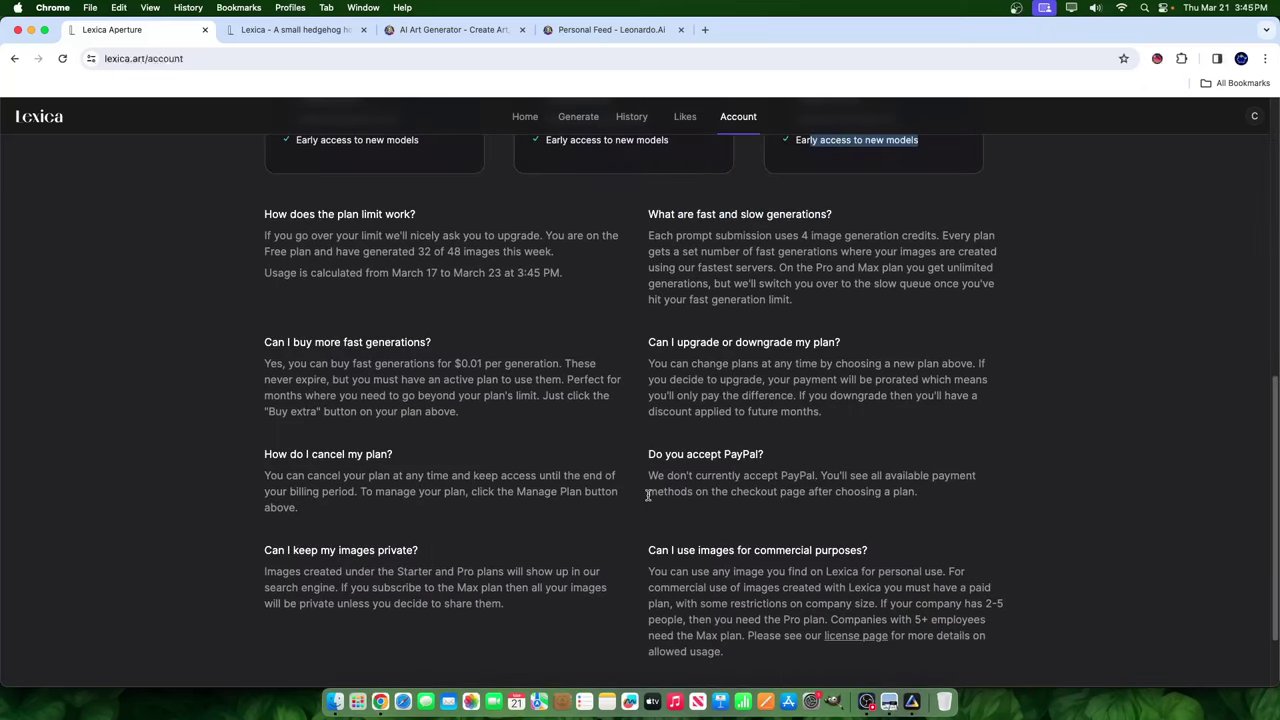
pyautogui.scroll(4, 634, 497)
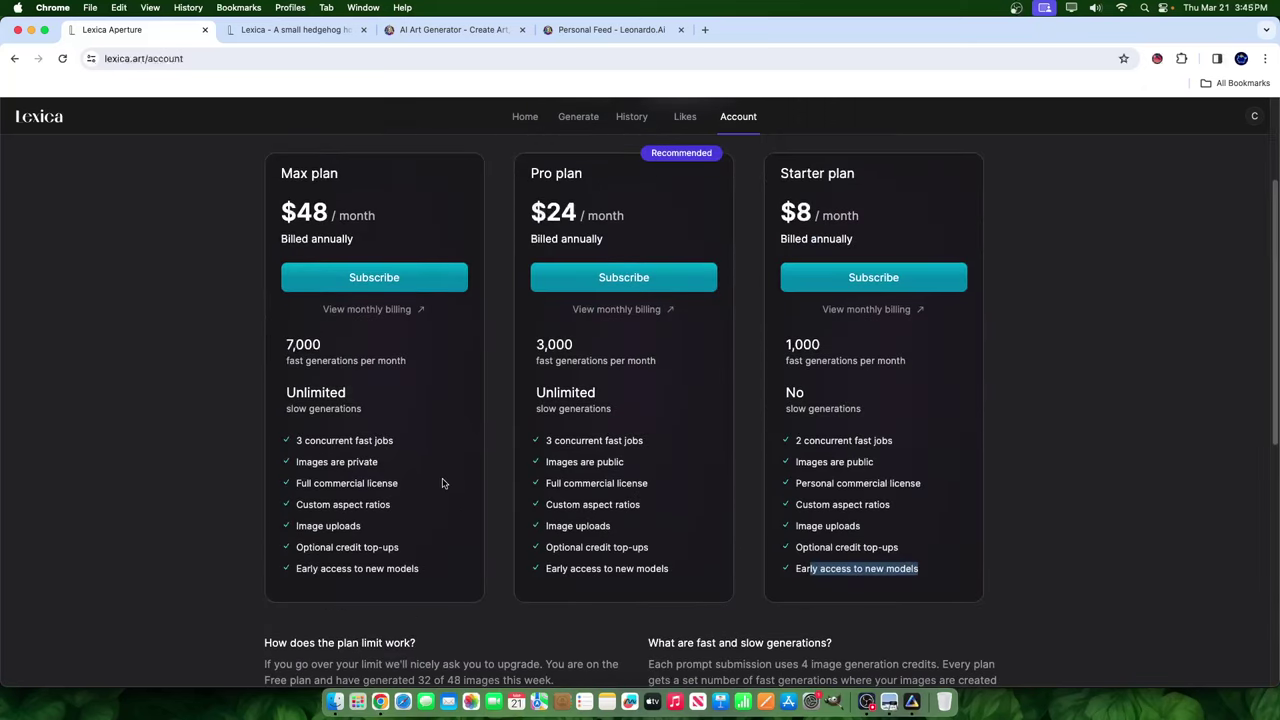
pyautogui.scroll(3, 640, 200)
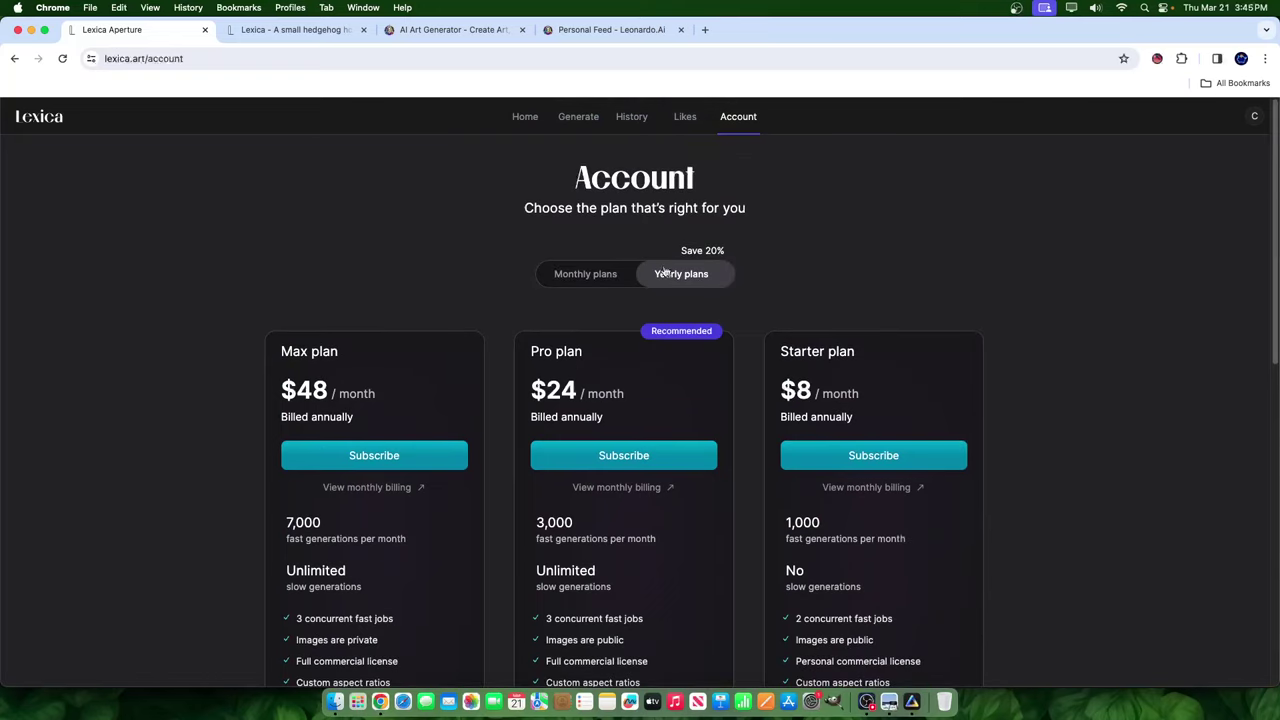
# Go back to the Generate page and scroll through the pineapple hedgehog results.
pyautogui.click(575, 116)
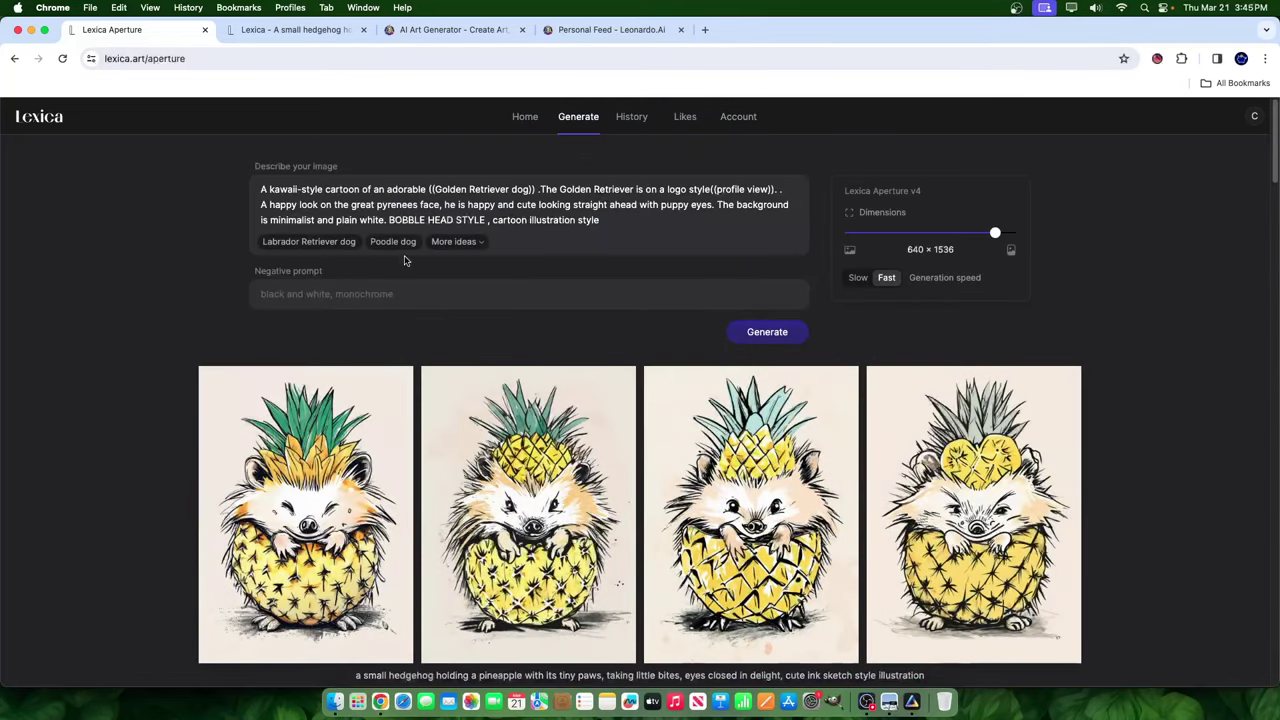
pyautogui.scroll(-10, 778, 450)
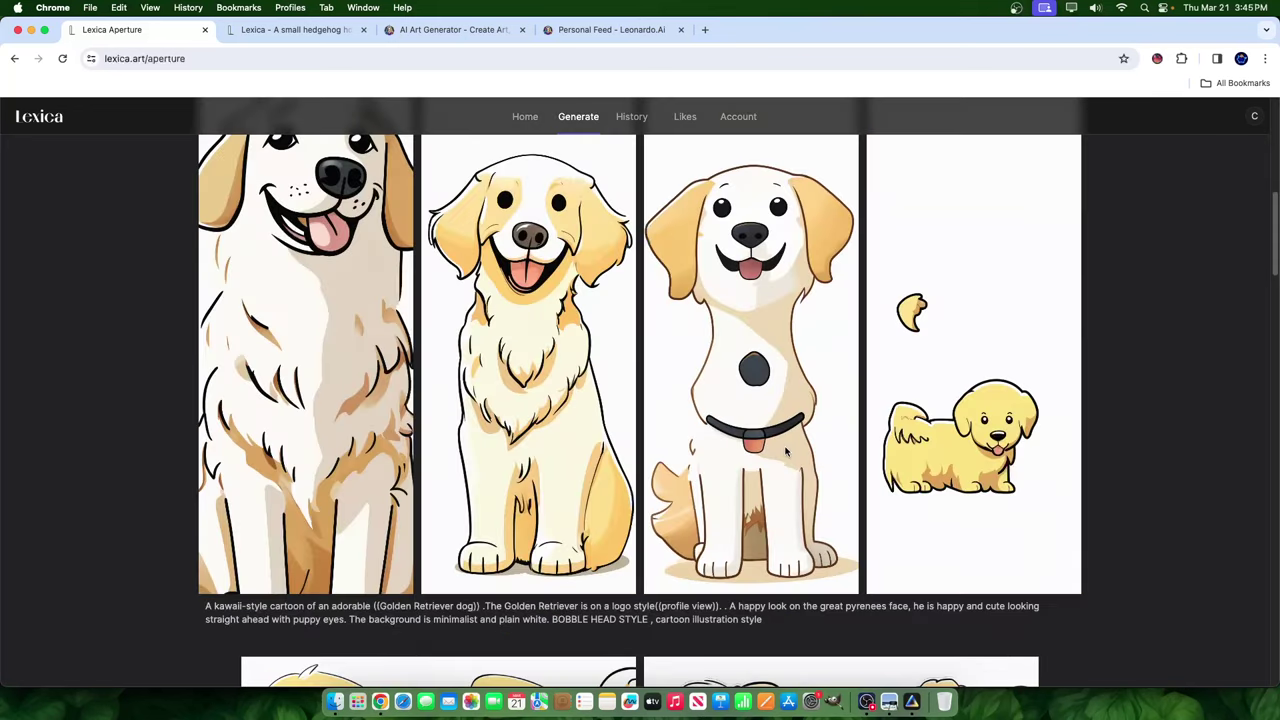
pyautogui.scroll(5, 778, 450)
pyautogui.scroll(-3, 700, 450)
# Enlarge a pineapple hedgehog sketch, dismiss its options menu and close the lightbox.
pyautogui.click(642, 446)
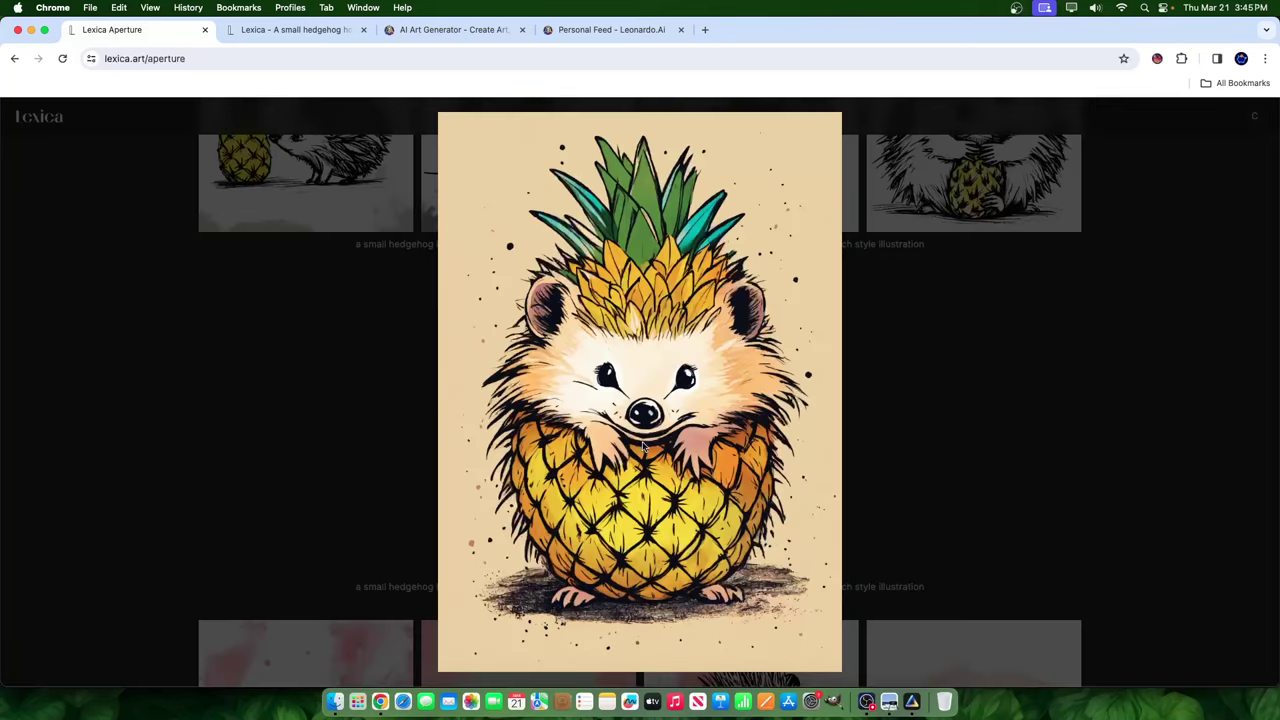
pyautogui.rightClick(656, 345)
pyautogui.click(986, 294)
pyautogui.click(815, 427)
pyautogui.scroll(-5, 815, 427)
pyautogui.scroll(15, 745, 440)
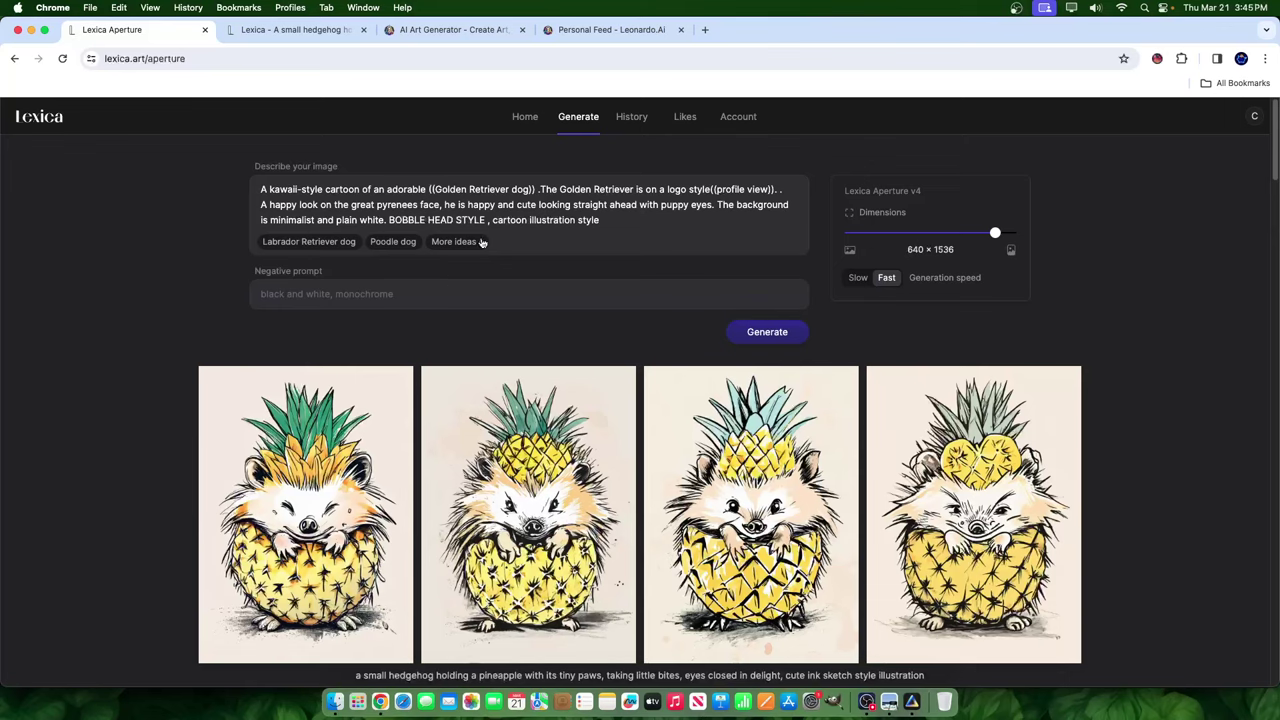
# Browse the image grid on the Lexica home page.
pyautogui.click(525, 116)
pyautogui.scroll(-10, 560, 400)
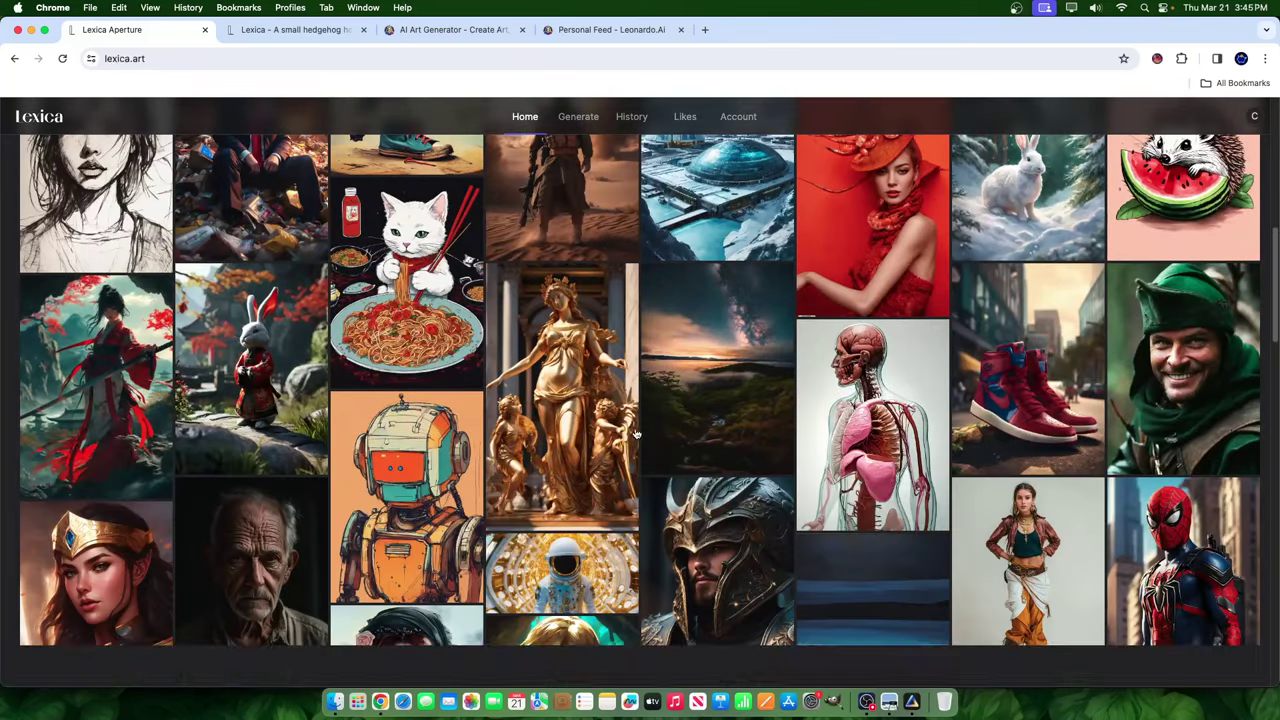
pyautogui.scroll(-5, 551, 403)
pyautogui.scroll(15, 580, 300)
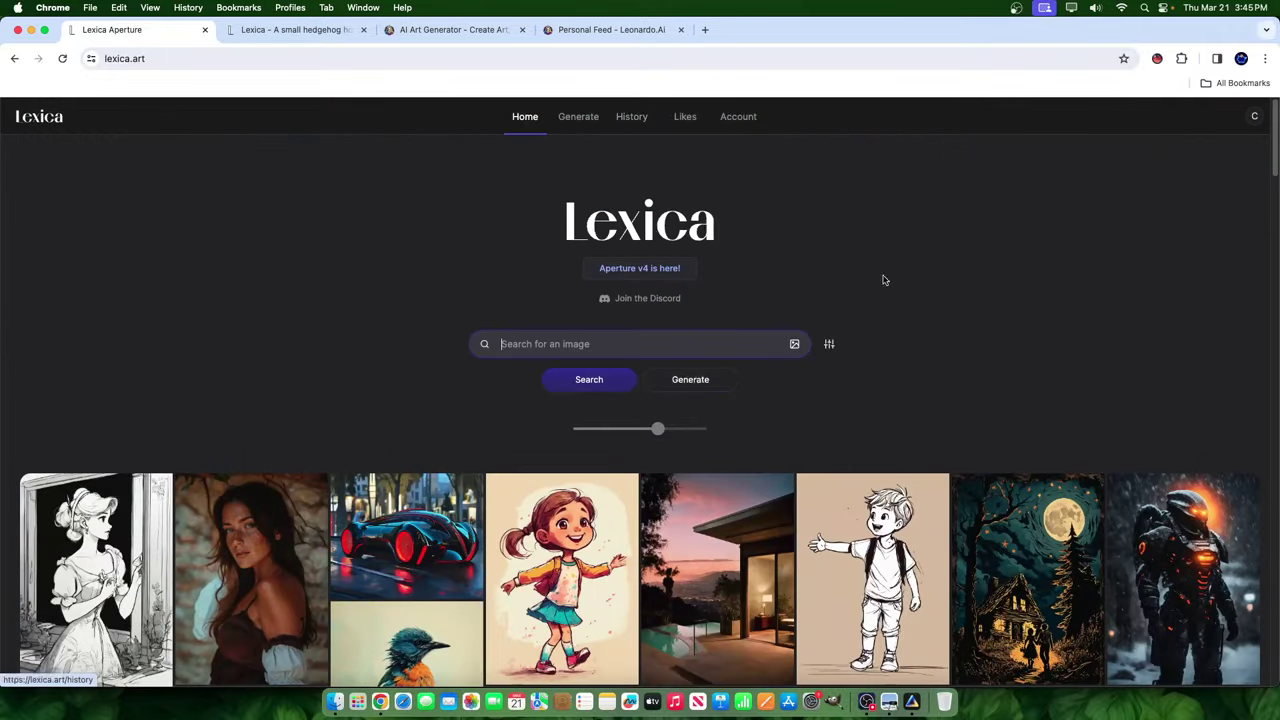
# On the Generate page, scroll past the hedgehog rows to the neon Art Nouveau fenrir wolves.
pyautogui.click(587, 117)
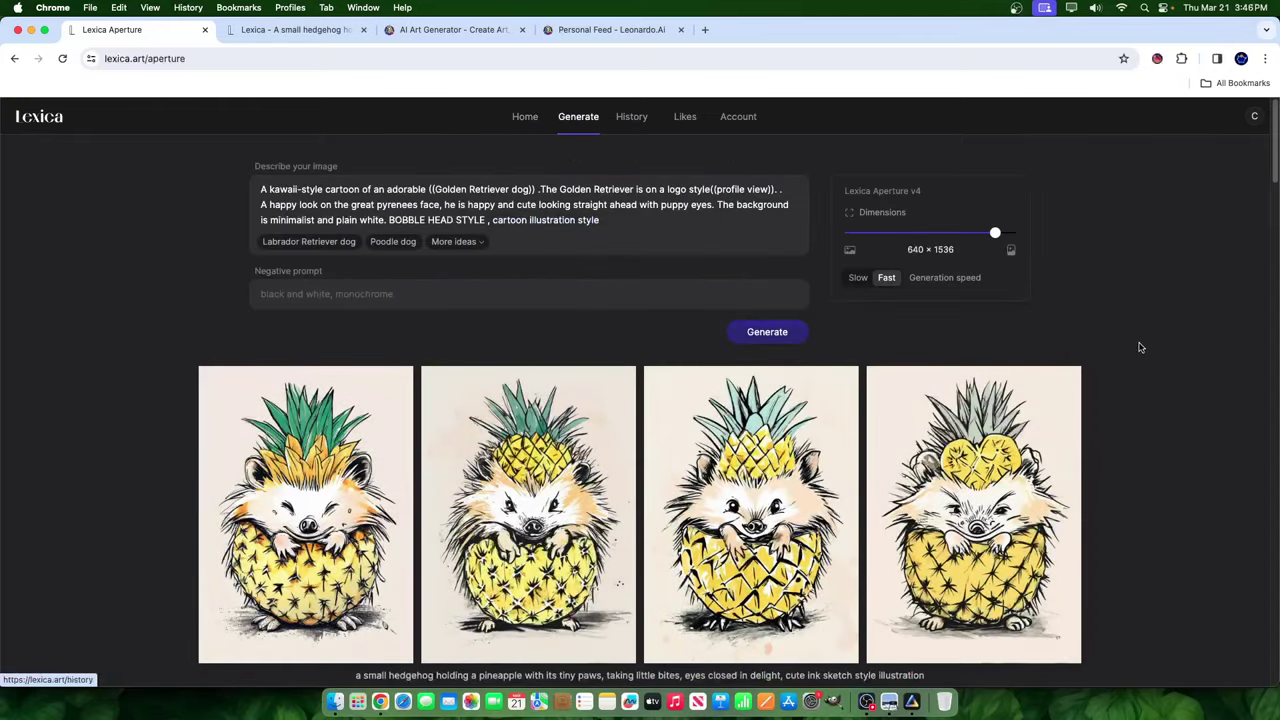
pyautogui.scroll(-10, 1066, 306)
pyautogui.scroll(-10, 1020, 276)
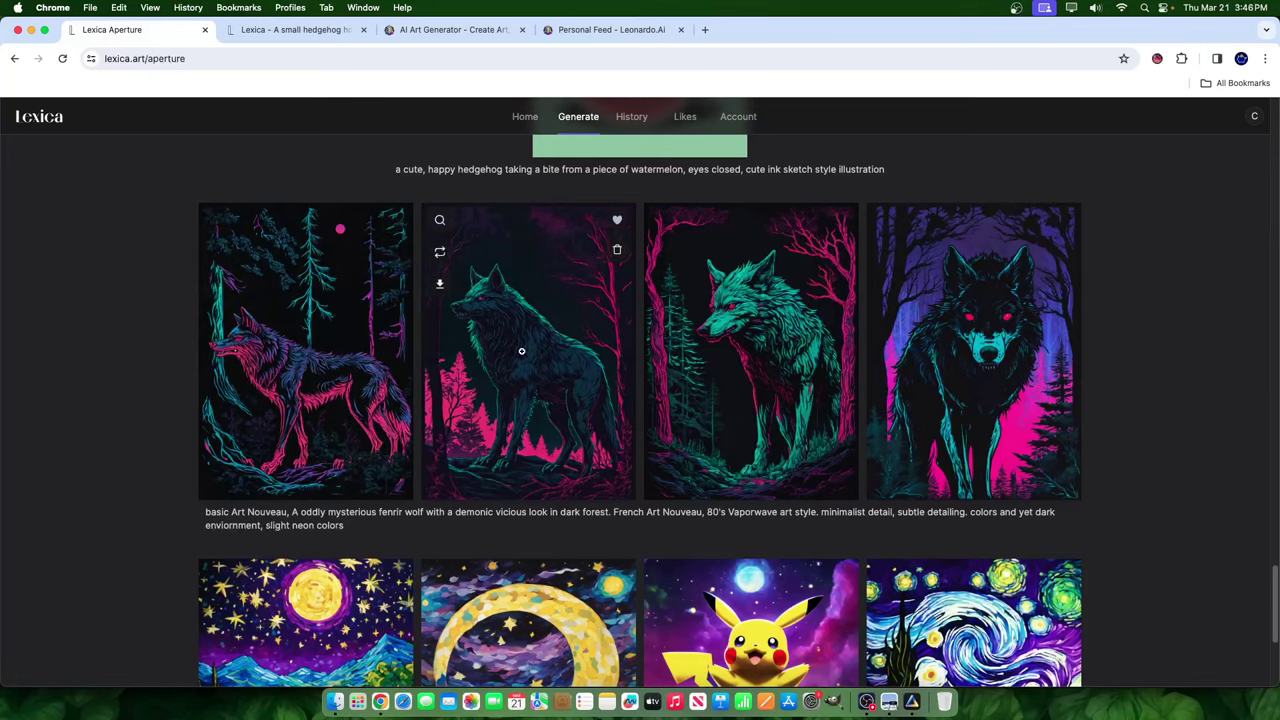
# Preview two neon wolves, download the red-eyed front-facing one, then switch to Luminar Neo.
pyautogui.click(451, 344)
pyautogui.click(1134, 312)
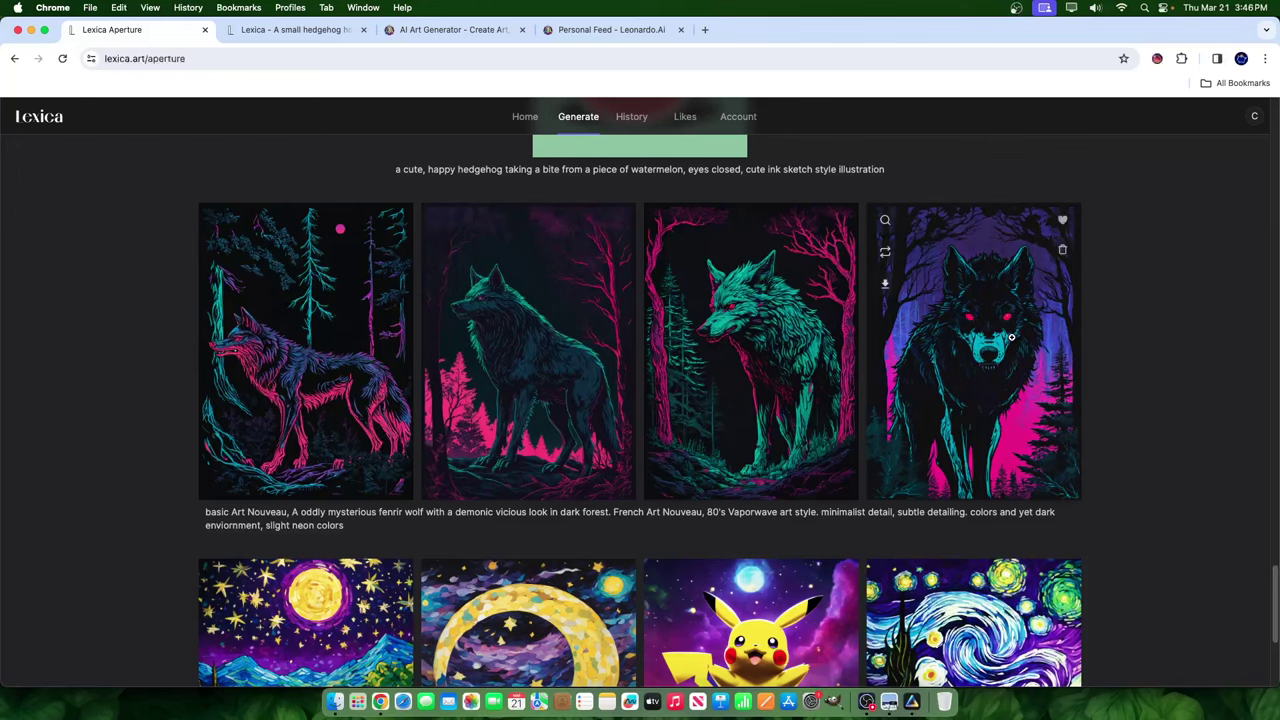
pyautogui.click(981, 336)
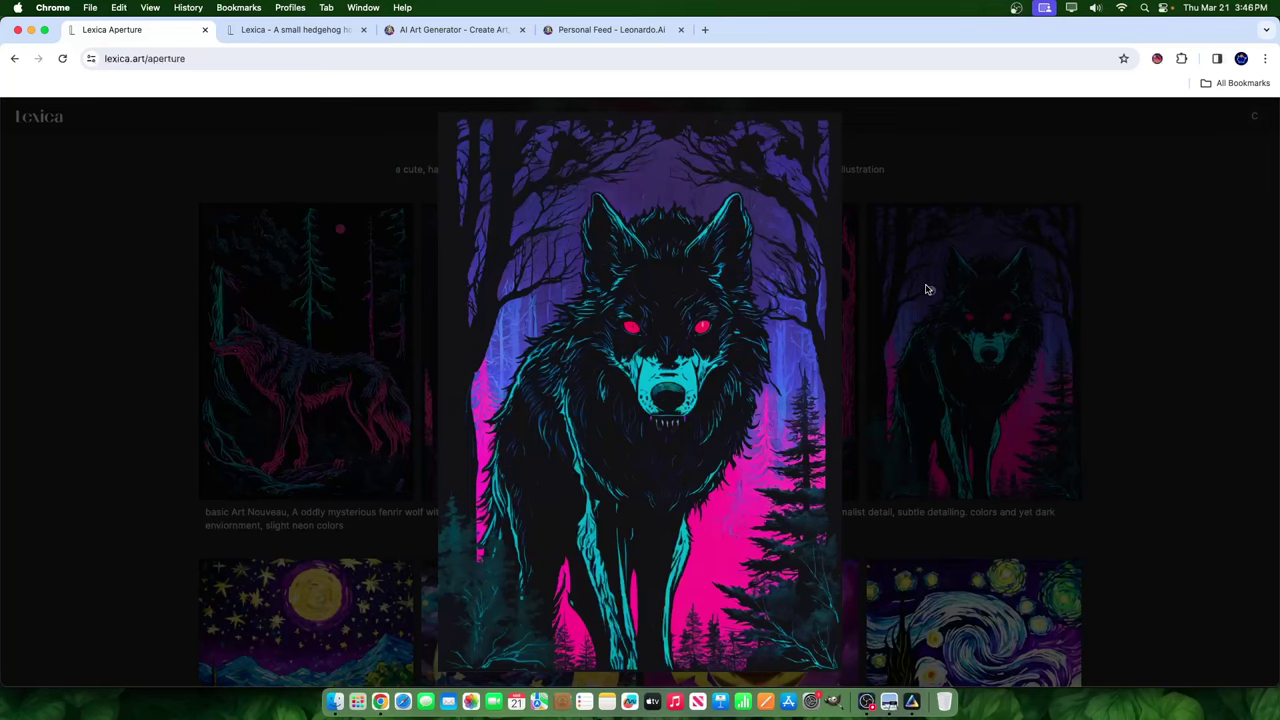
pyautogui.click(893, 290)
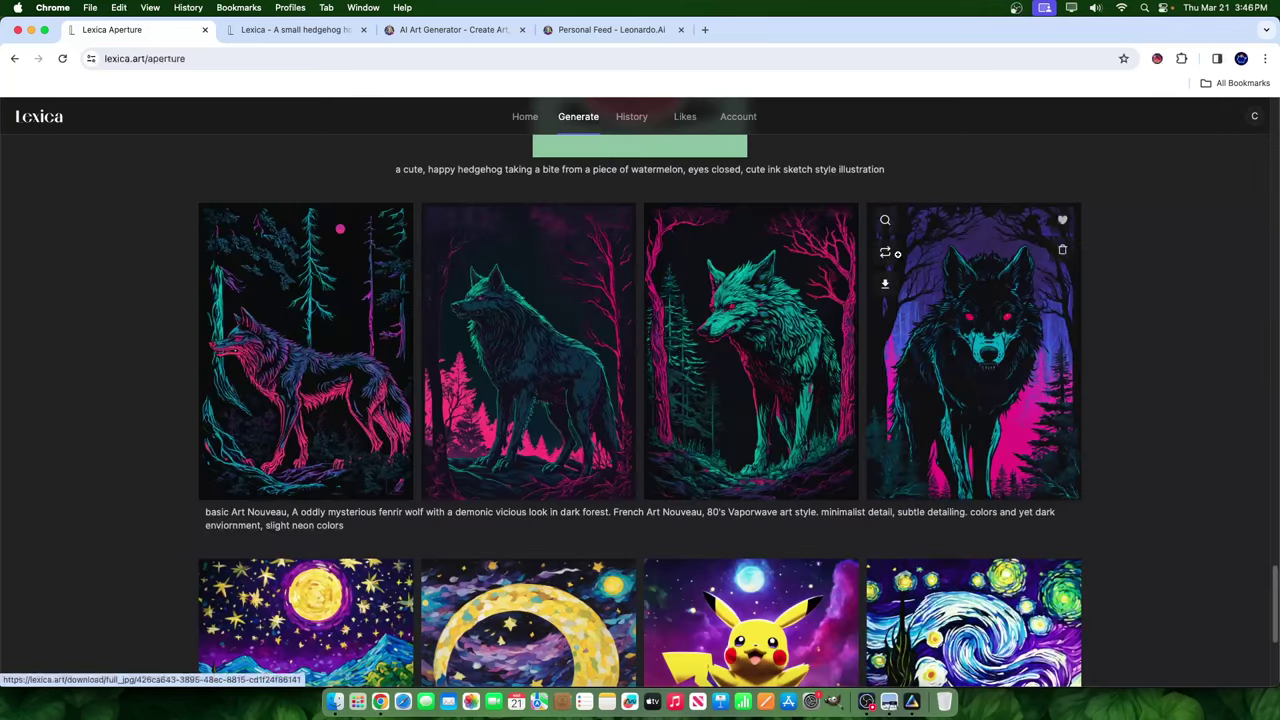
pyautogui.click(885, 284)
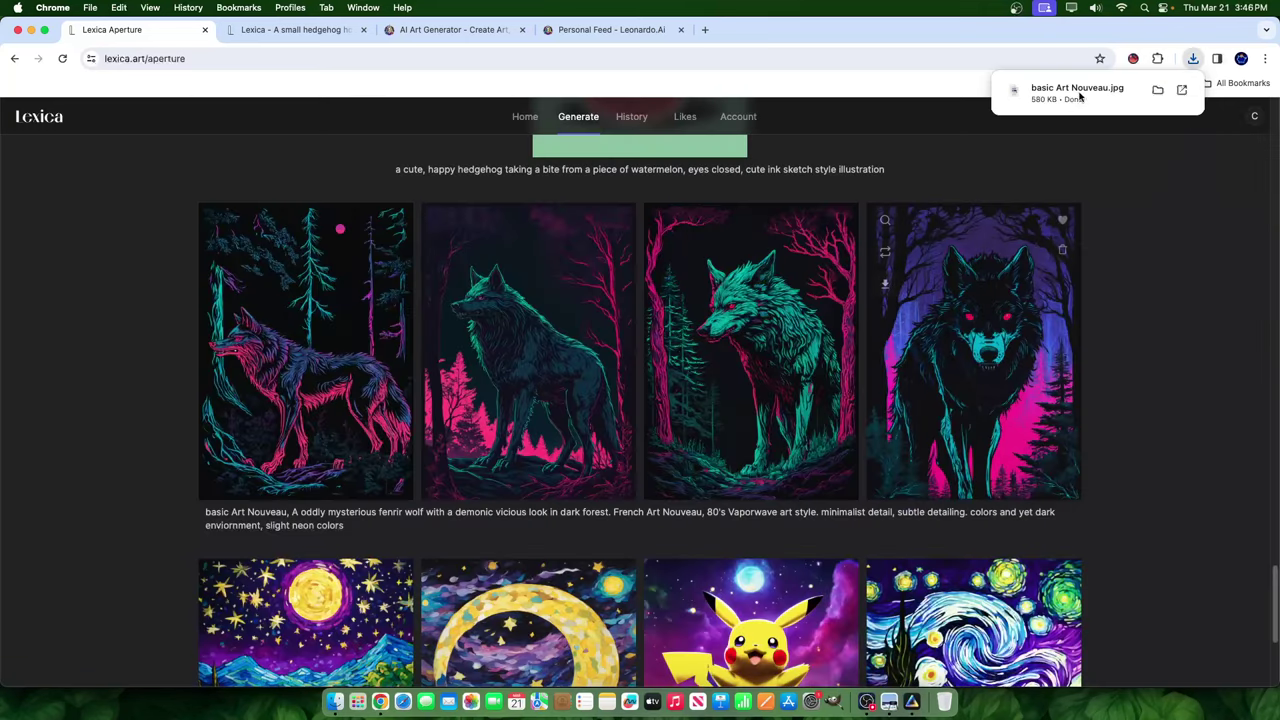
pyautogui.click(906, 702)
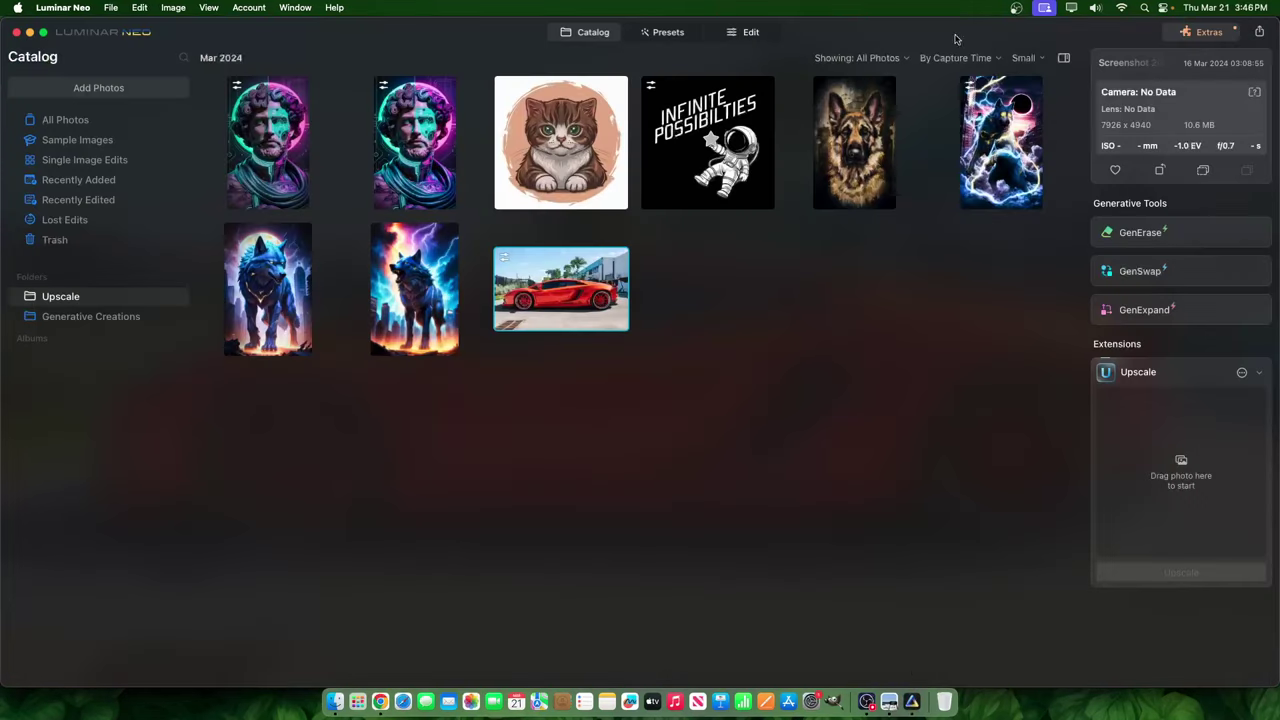
# Import the downloaded basic Art Nouveau.jpg wolf into the Luminar Neo catalog.
pyautogui.moveTo(955, 38); pyautogui.dragTo(801, 63)
pyautogui.doubleClick(1178, 48)
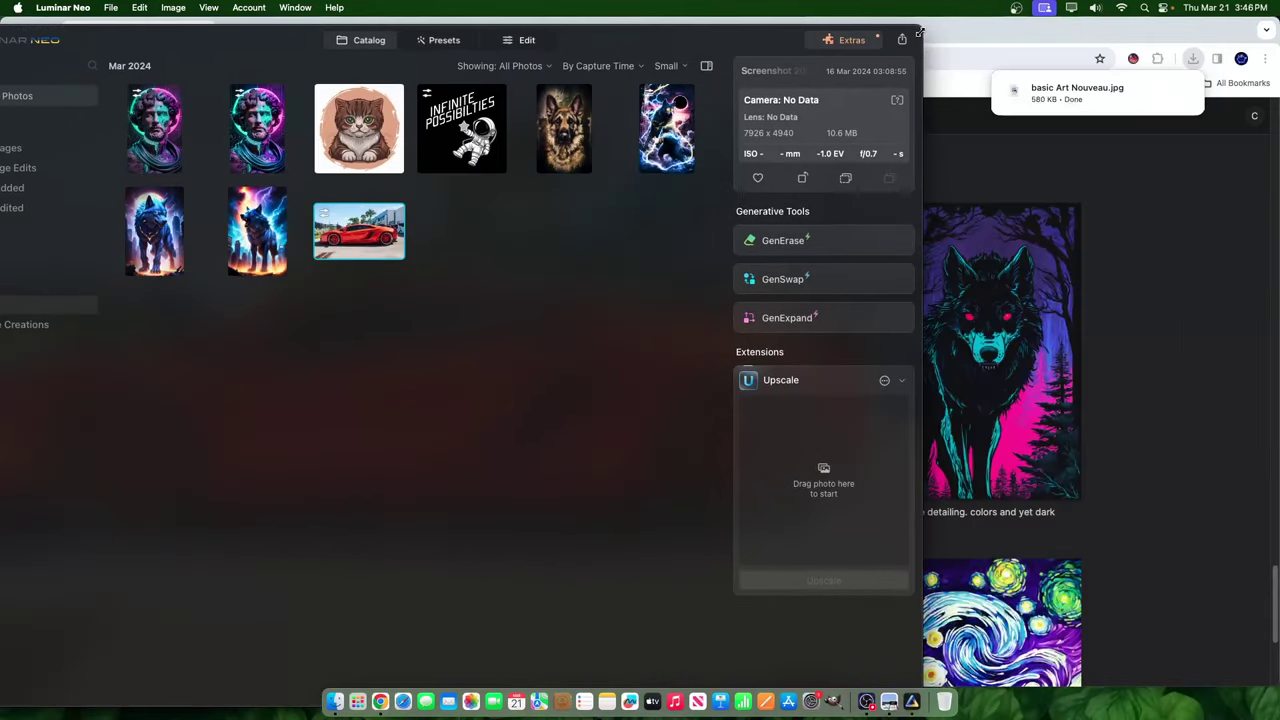
pyautogui.click(1133, 102)
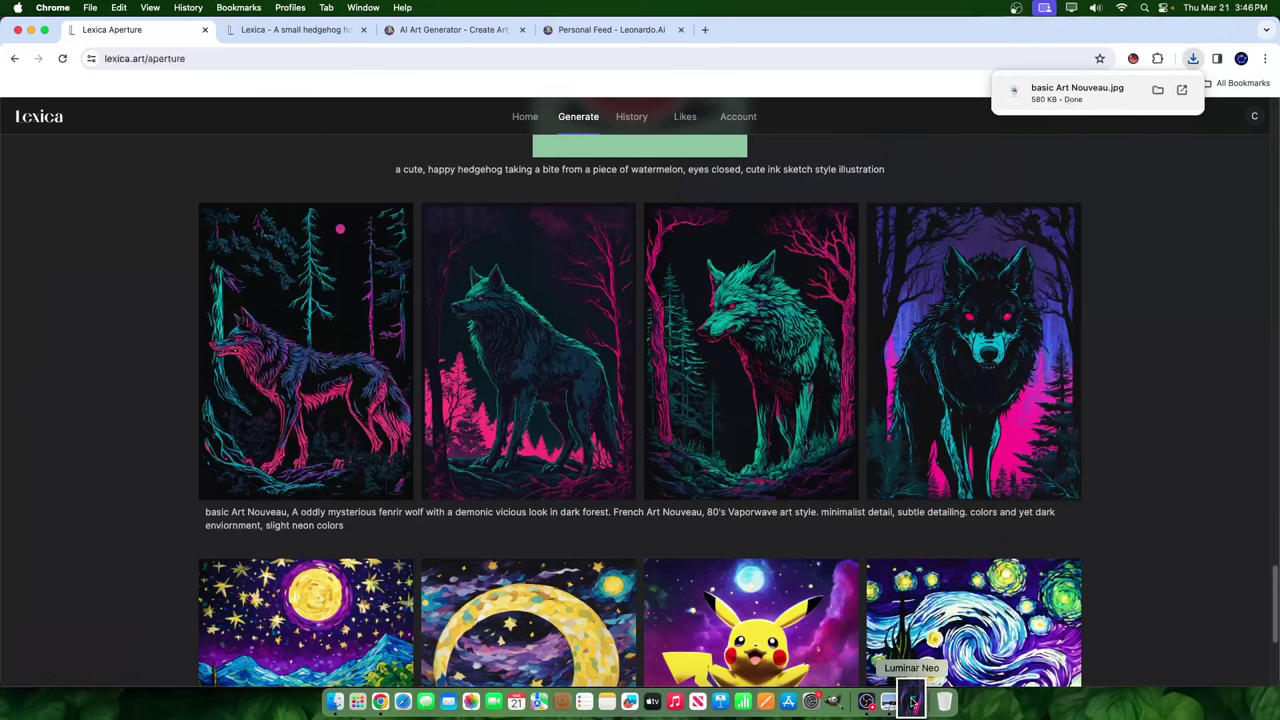
pyautogui.moveTo(911, 703); pyautogui.dragTo(577, 225)
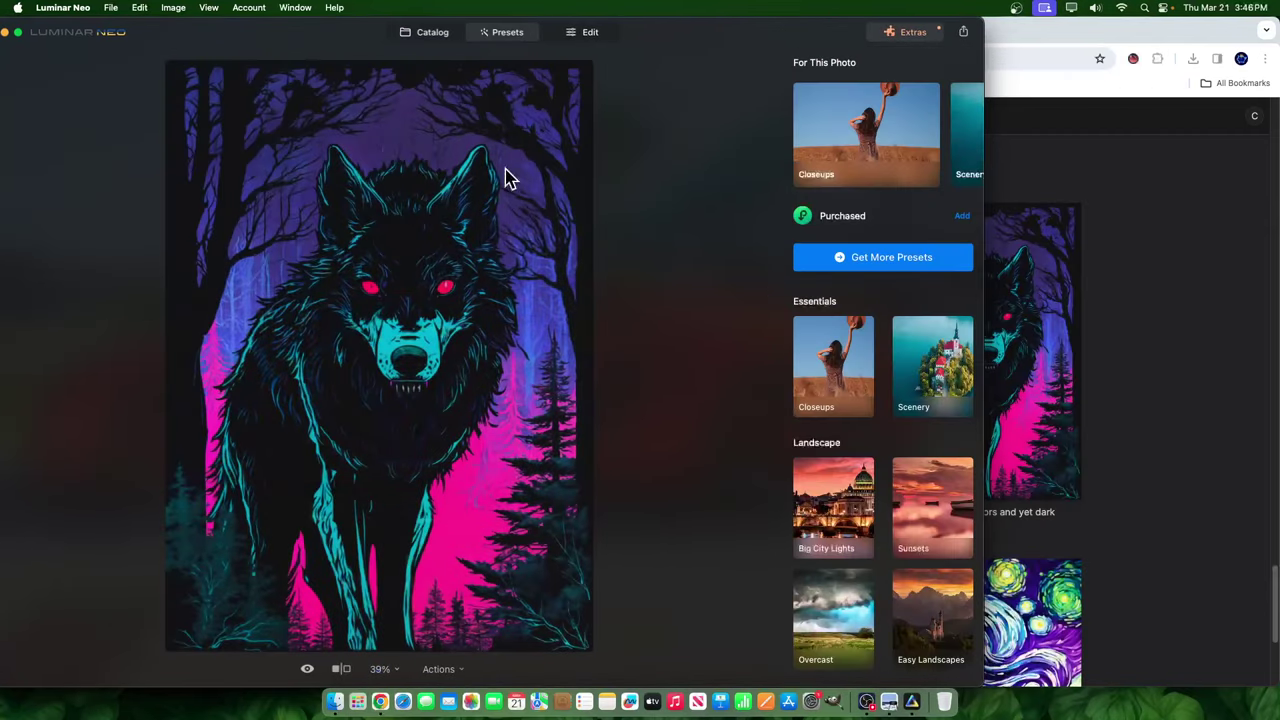
pyautogui.moveTo(516, 22); pyautogui.dragTo(757, 22)
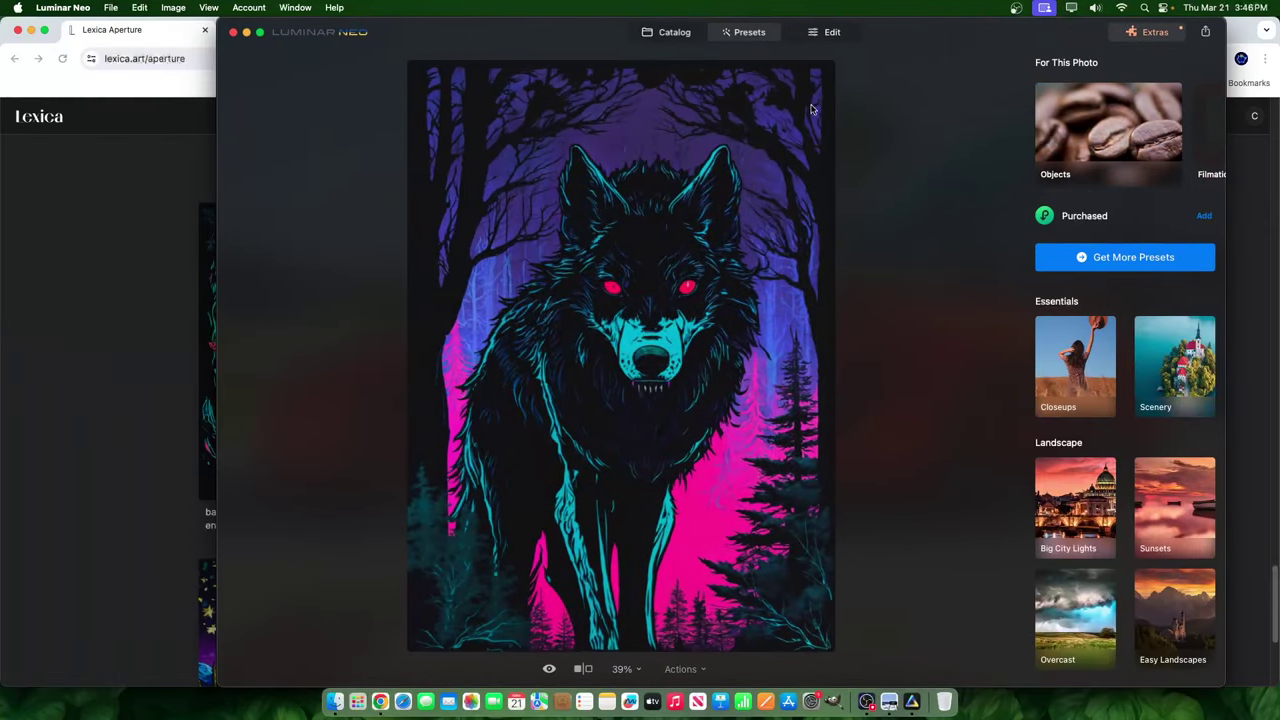
pyautogui.click(668, 32)
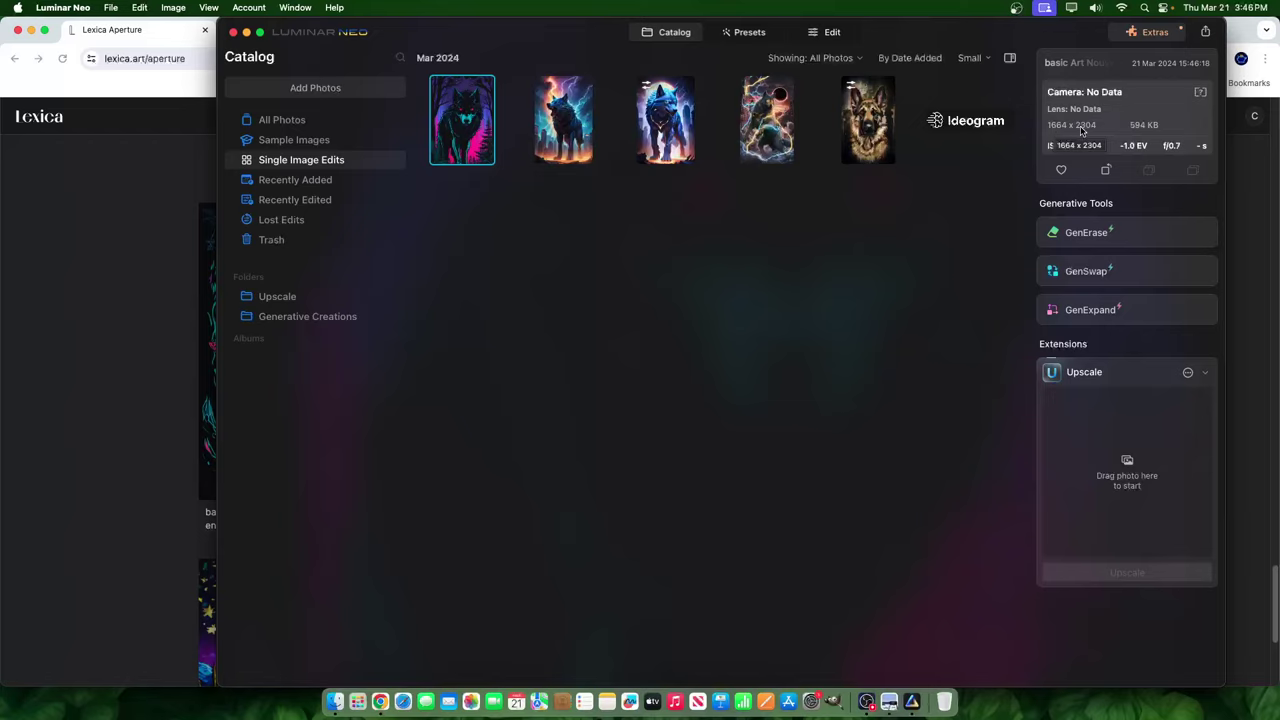
# Upscale the wolf 2x to basic Art Nouveau_upscale.jpg (3328 × 4608) and open it for editing.
pyautogui.moveTo(455, 107); pyautogui.dragTo(1127, 470)
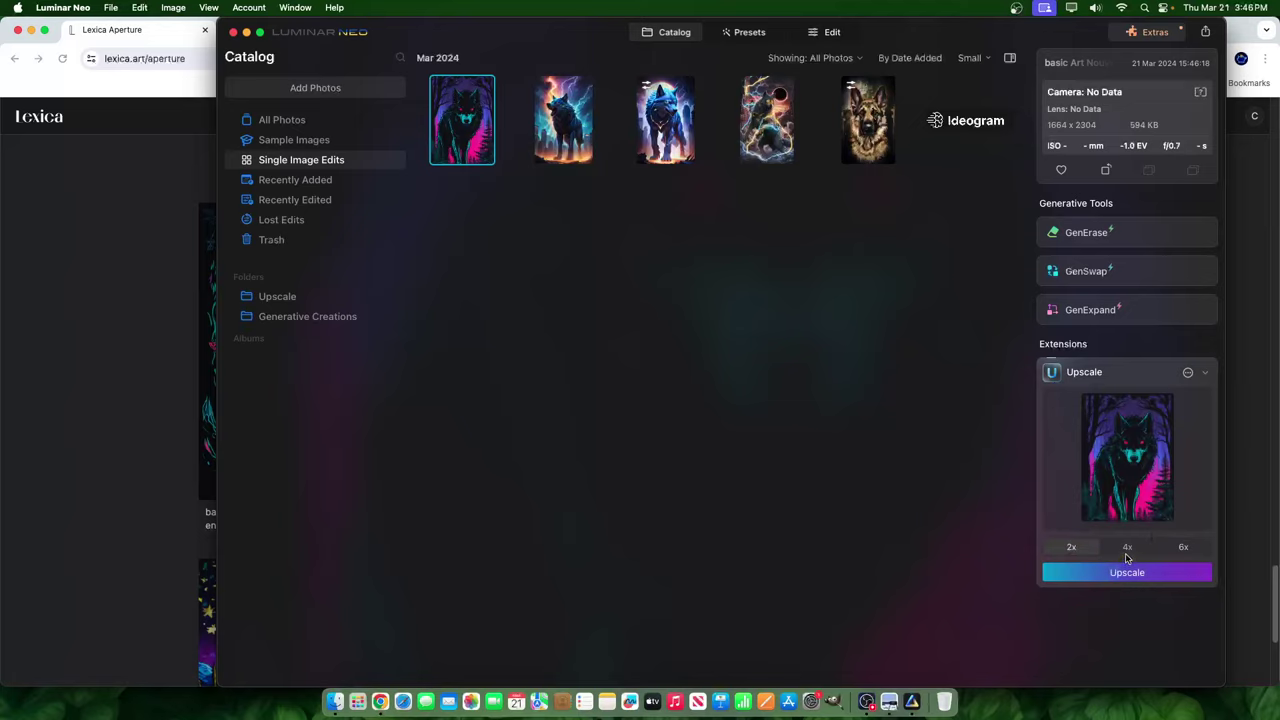
pyautogui.click(1124, 569)
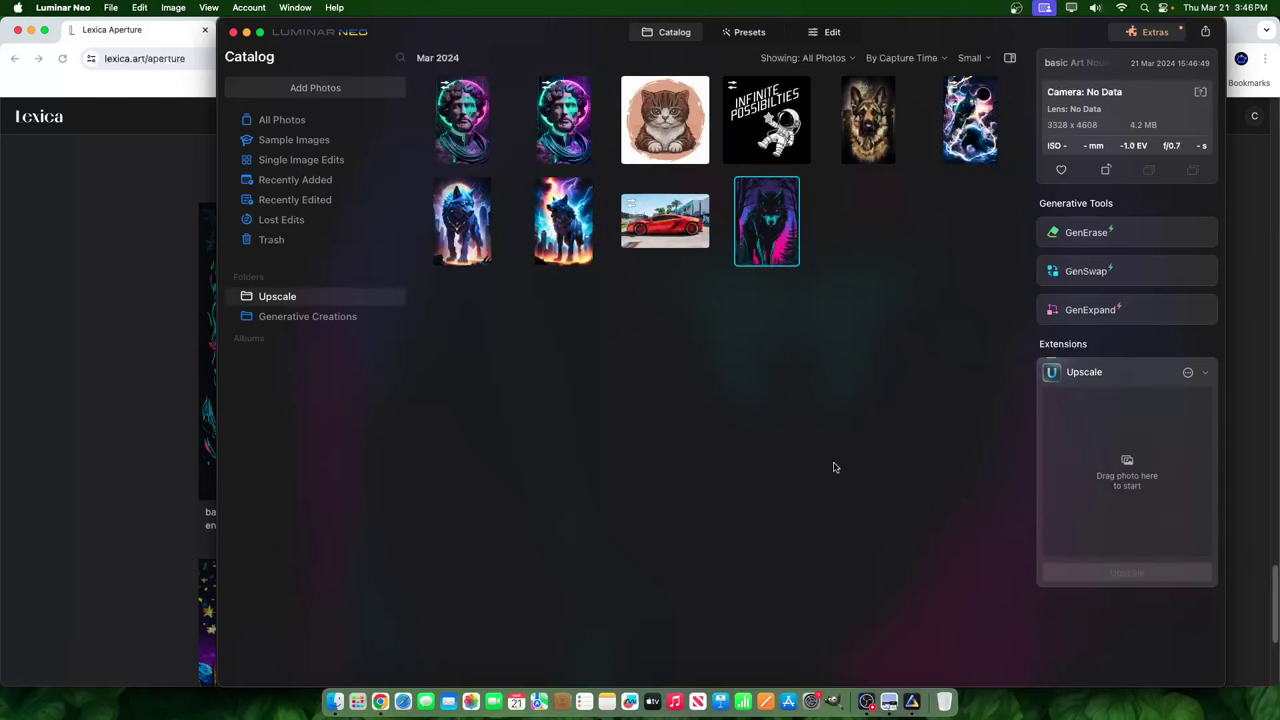
pyautogui.doubleClick(771, 226)
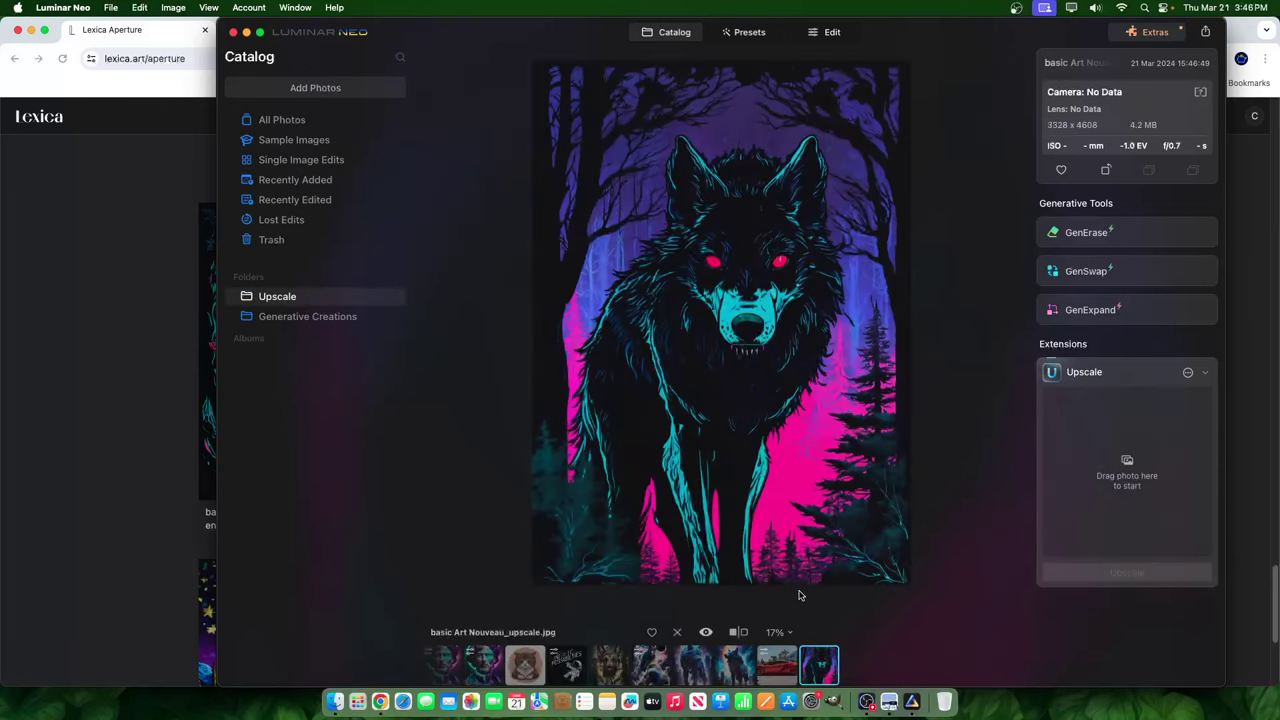
pyautogui.moveTo(985, 32); pyautogui.dragTo(916, 30)
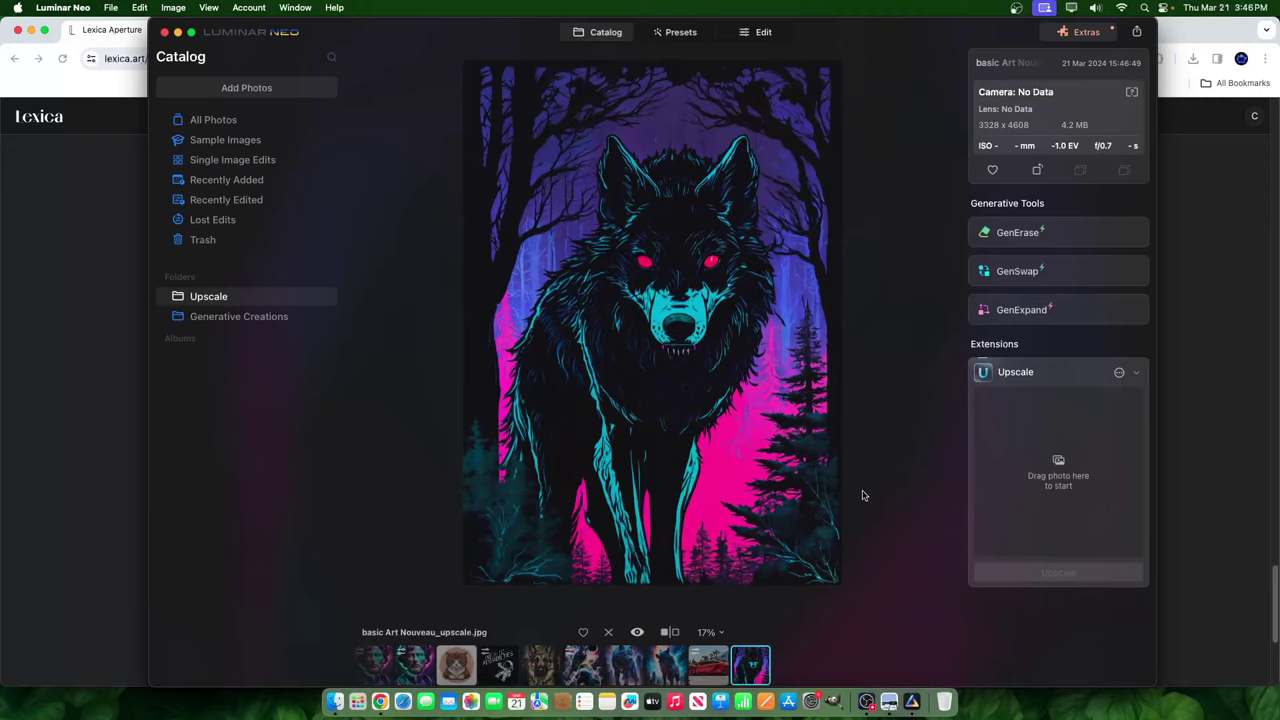
pyautogui.click(757, 32)
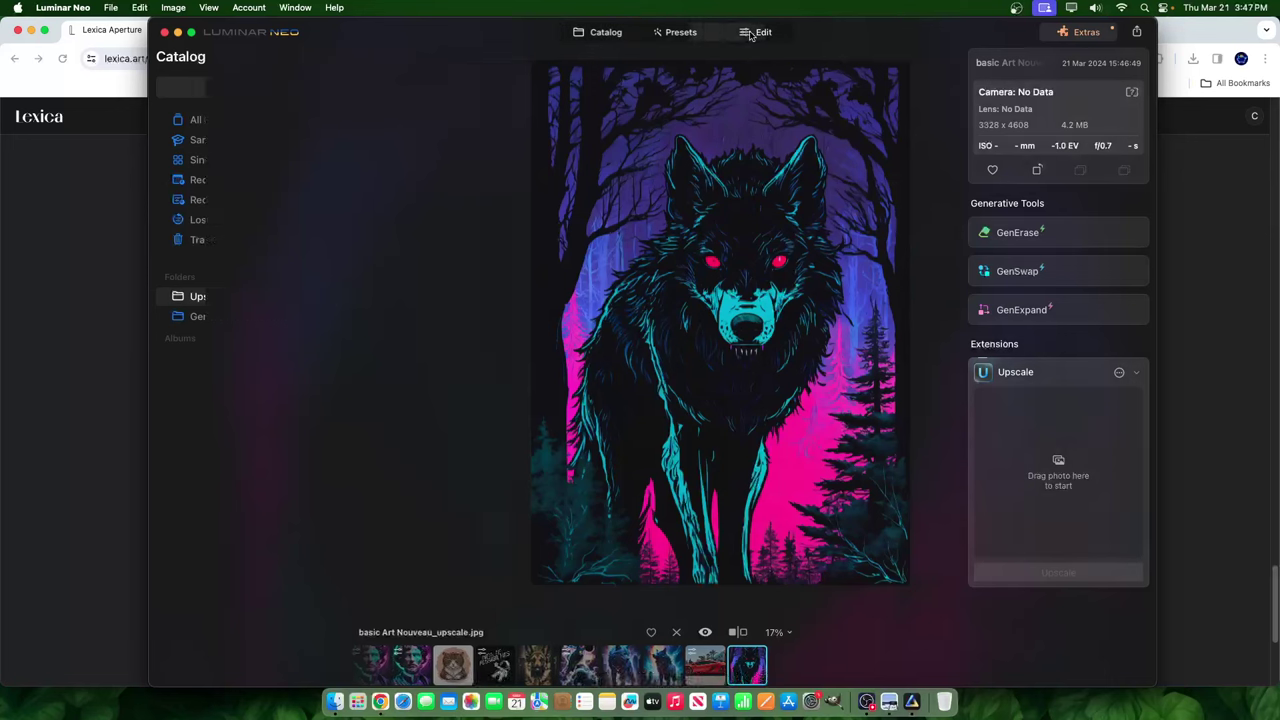
# Add Glow at 59 and Mystical at 69 to the wolf, then compare before and after.
pyautogui.scroll(-5, 1030, 490)
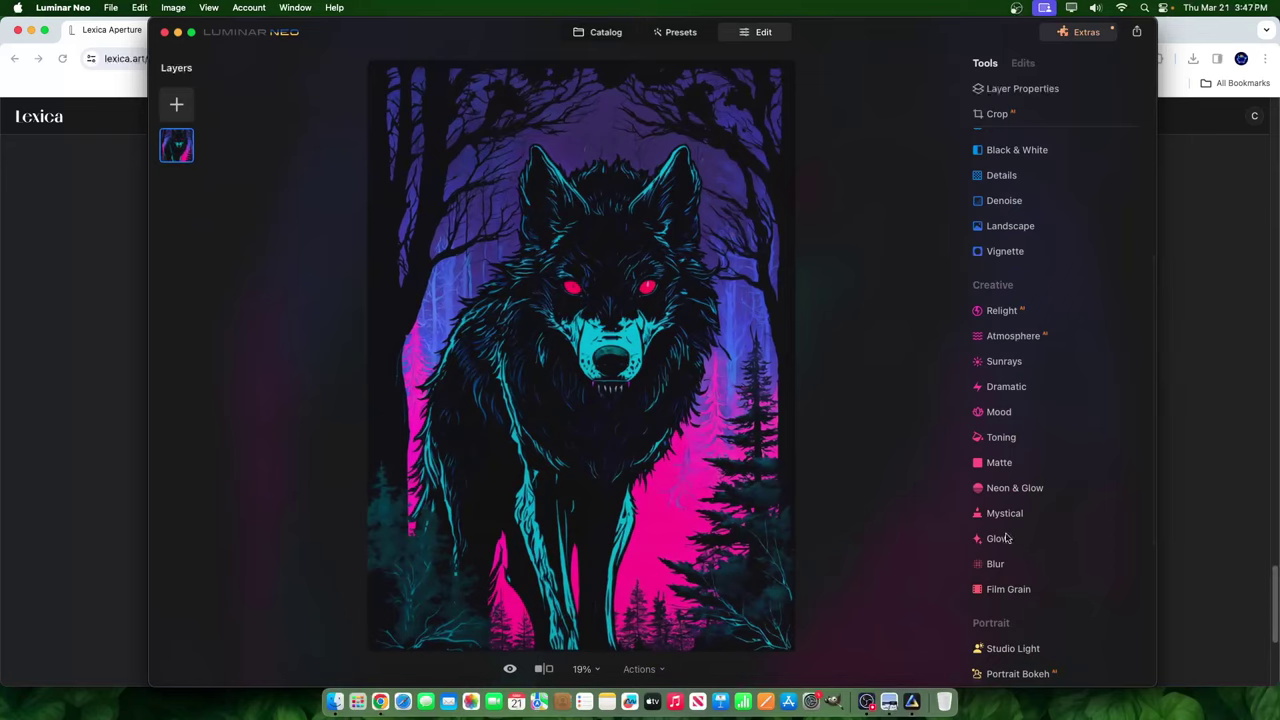
pyautogui.click(998, 539)
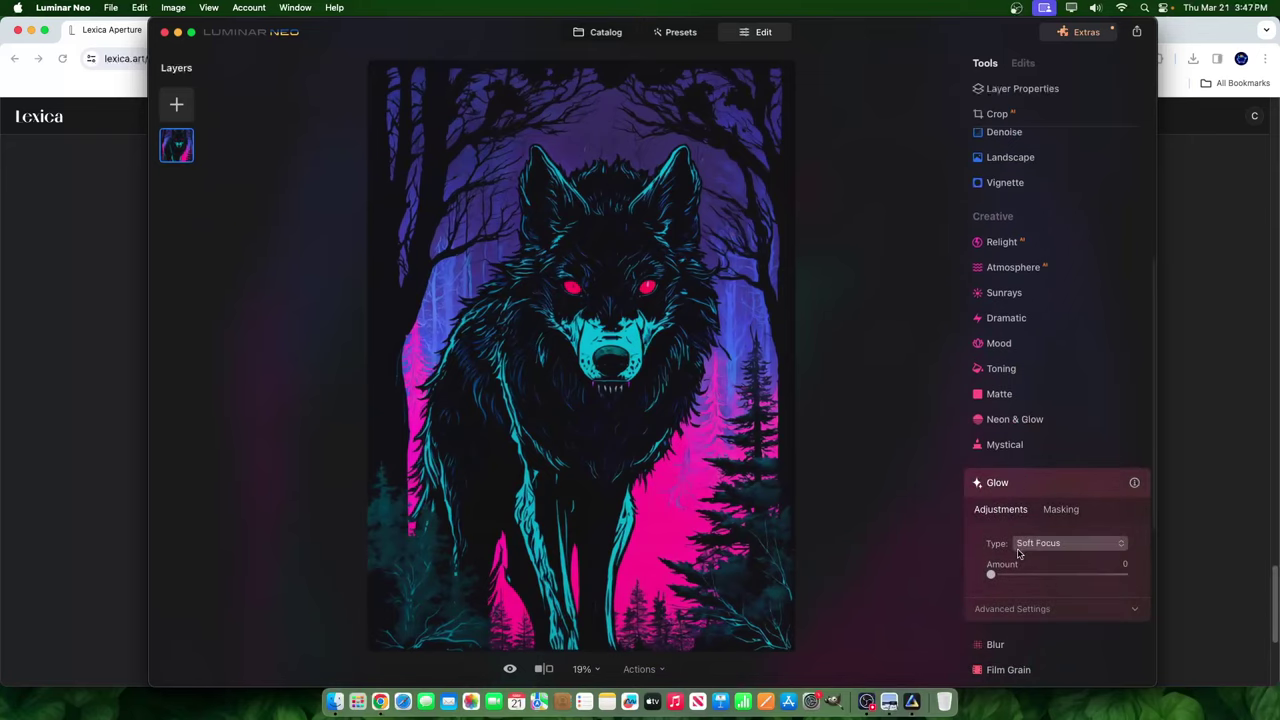
pyautogui.moveTo(990, 574); pyautogui.dragTo(1060, 572)
pyautogui.click(1000, 444)
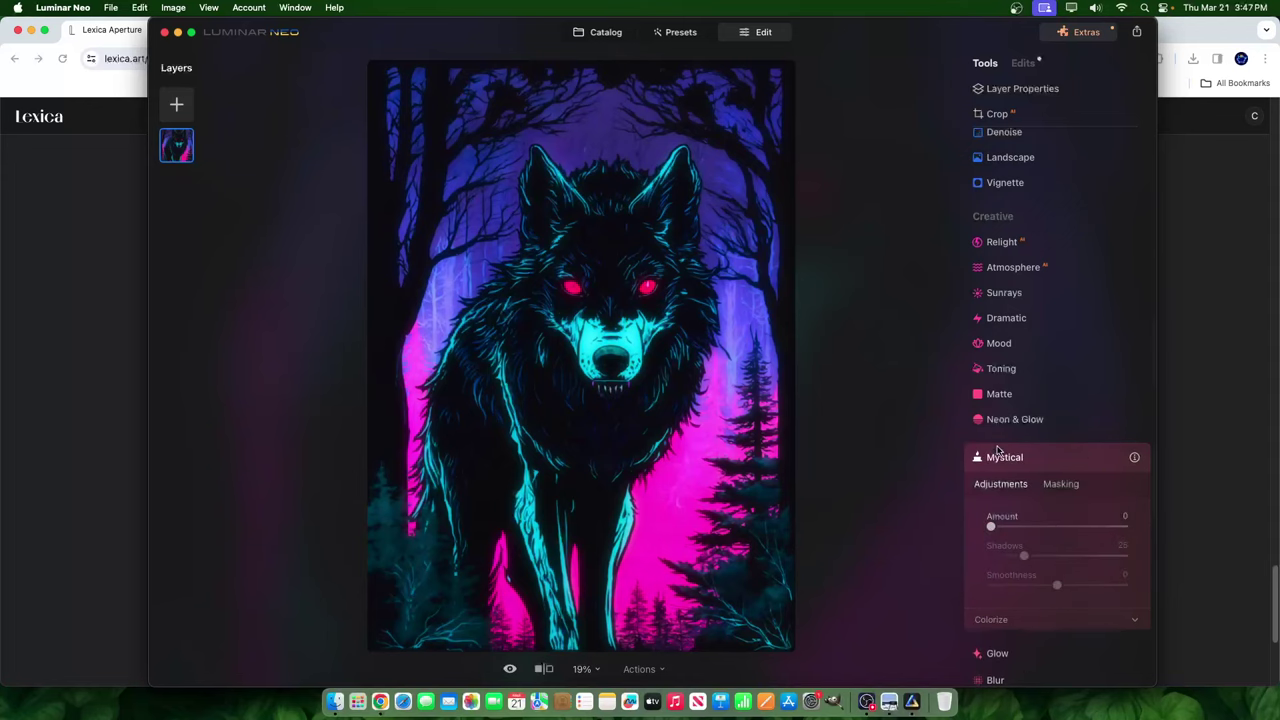
pyautogui.moveTo(991, 526); pyautogui.dragTo(1082, 527)
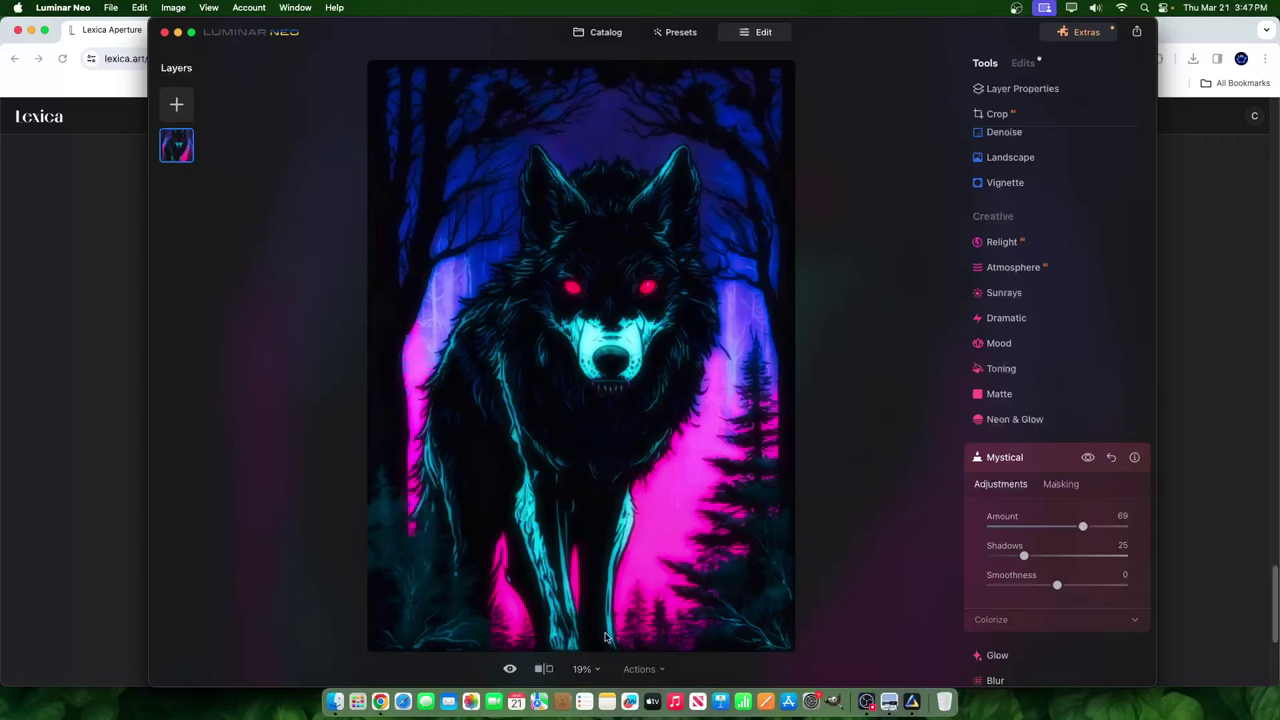
pyautogui.click(548, 670)
pyautogui.moveTo(580, 366); pyautogui.dragTo(774, 367)
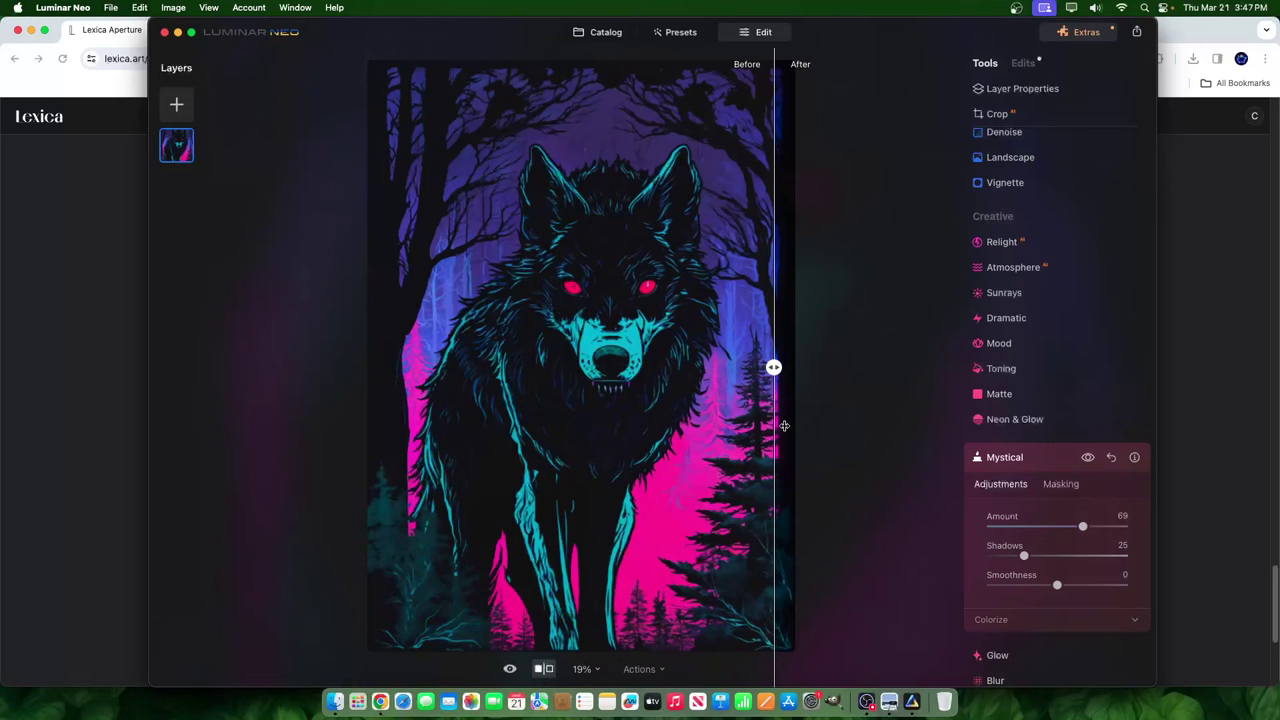
pyautogui.moveTo(784, 426); pyautogui.dragTo(606, 484)
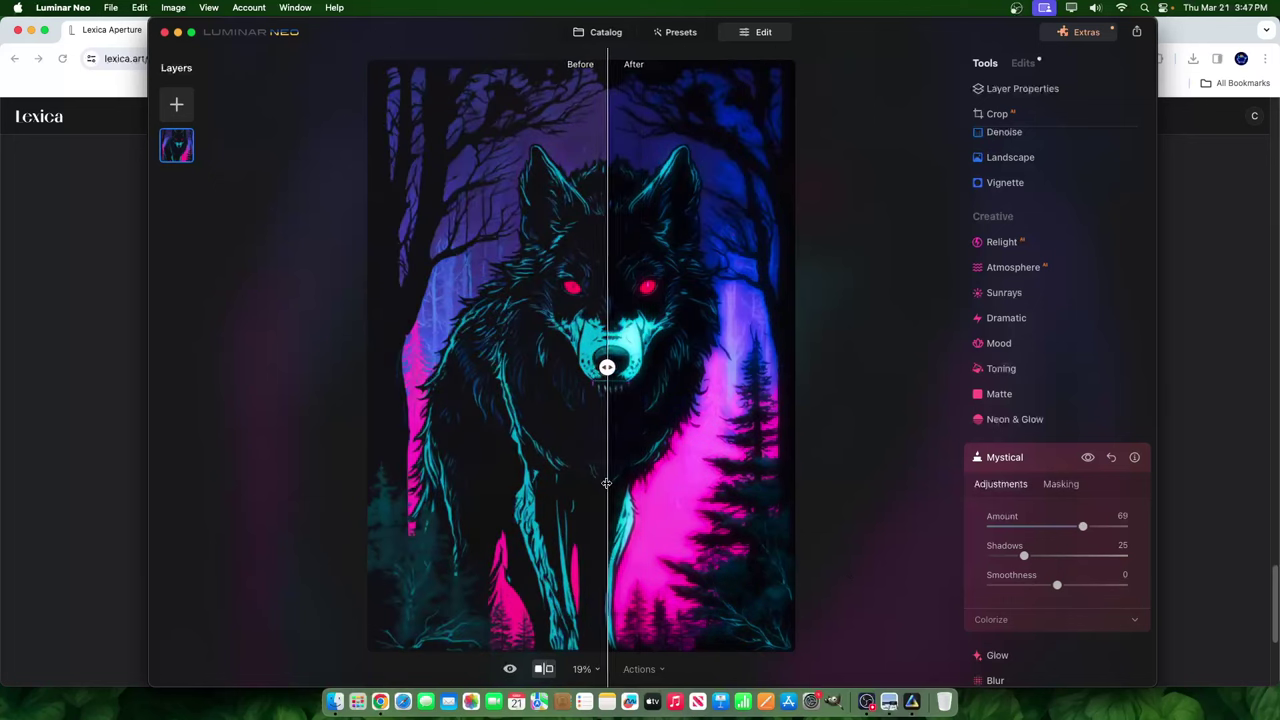
pyautogui.click(985, 320)
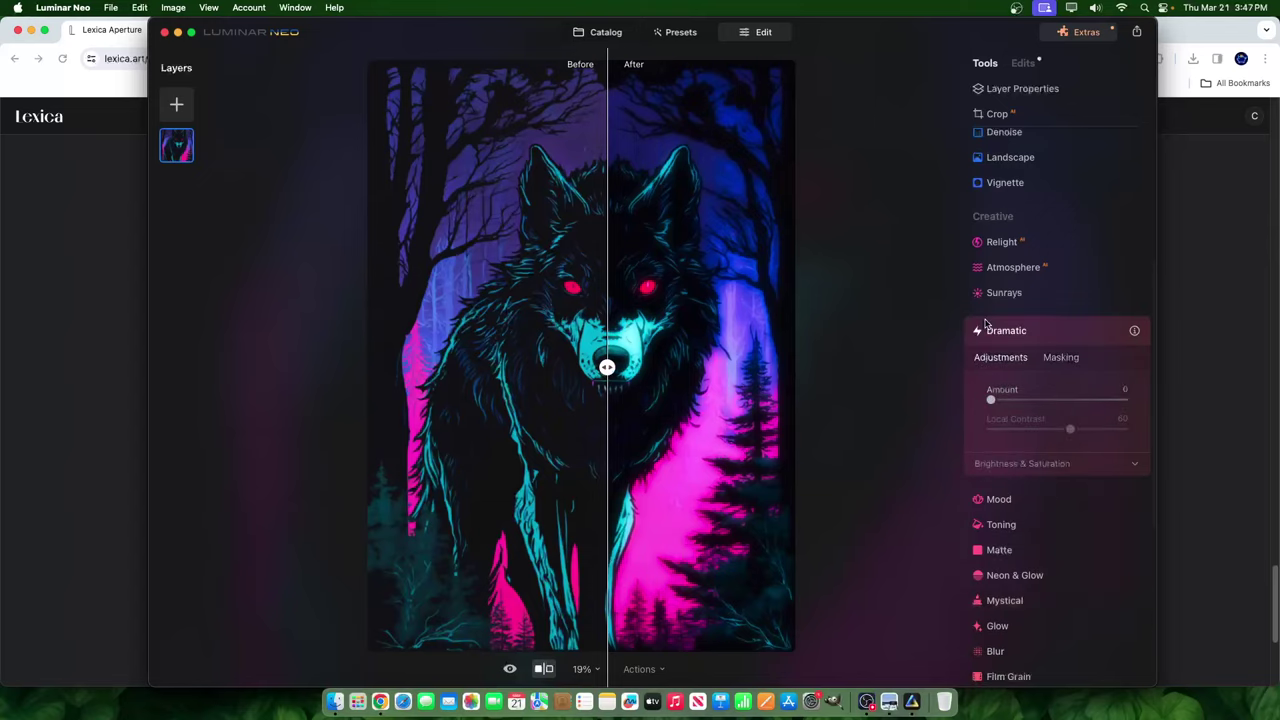
pyautogui.click(989, 503)
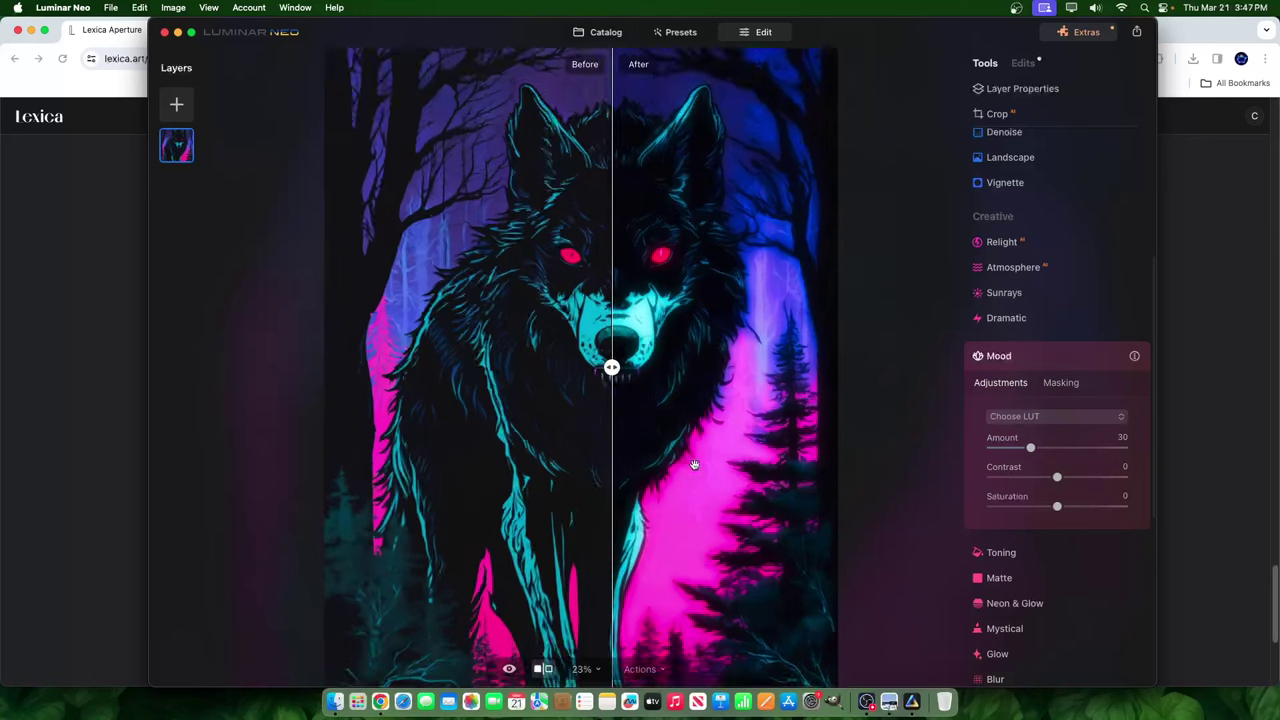
pyautogui.scroll(-3, 1071, 514)
pyautogui.scroll(-5, 1057, 590)
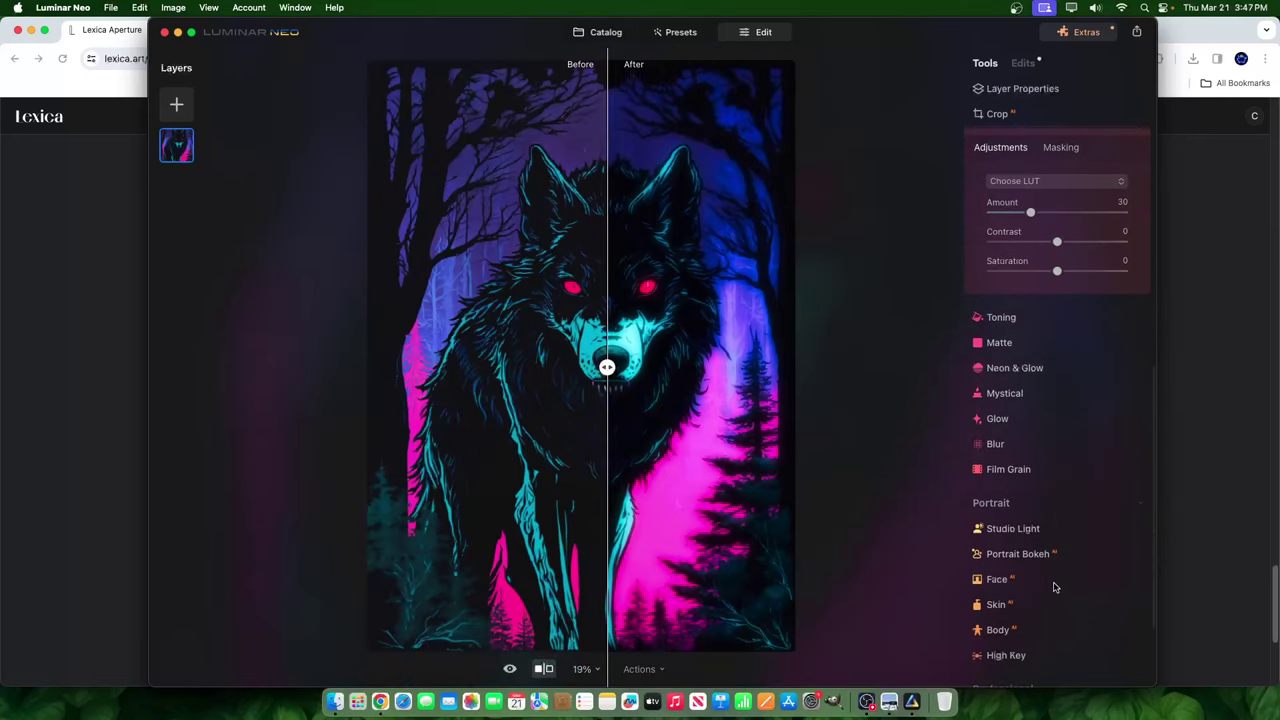
# Apply Film Grain to the wolf, trying amounts up to 100 before settling at 28.
pyautogui.click(1020, 417)
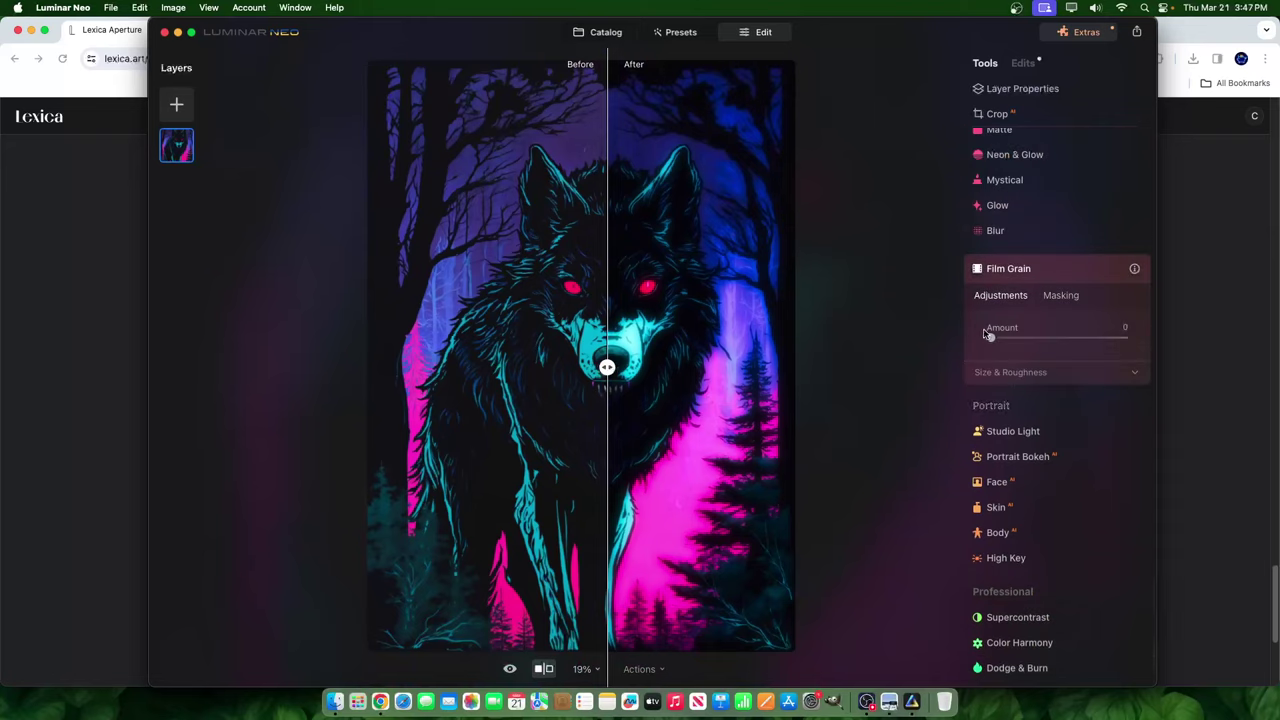
pyautogui.moveTo(990, 338); pyautogui.dragTo(1041, 340)
pyautogui.moveTo(607, 367); pyautogui.dragTo(416, 368)
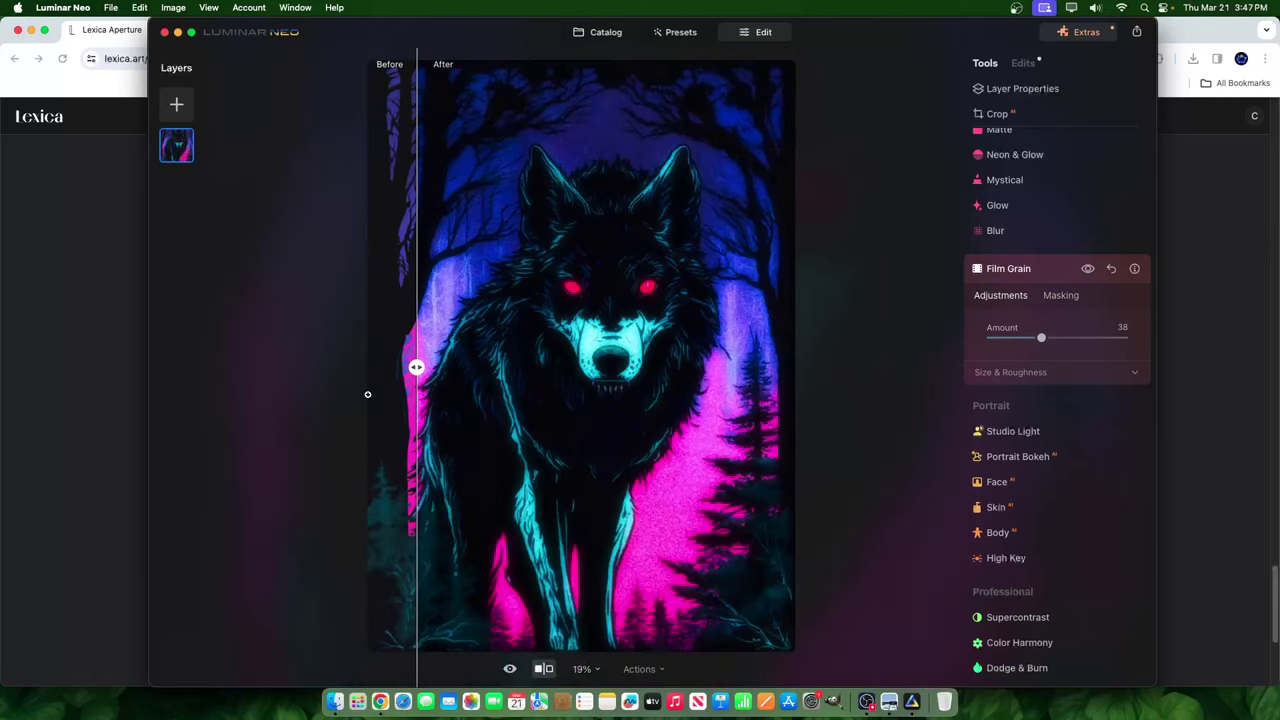
pyautogui.moveTo(418, 368); pyautogui.dragTo(609, 426)
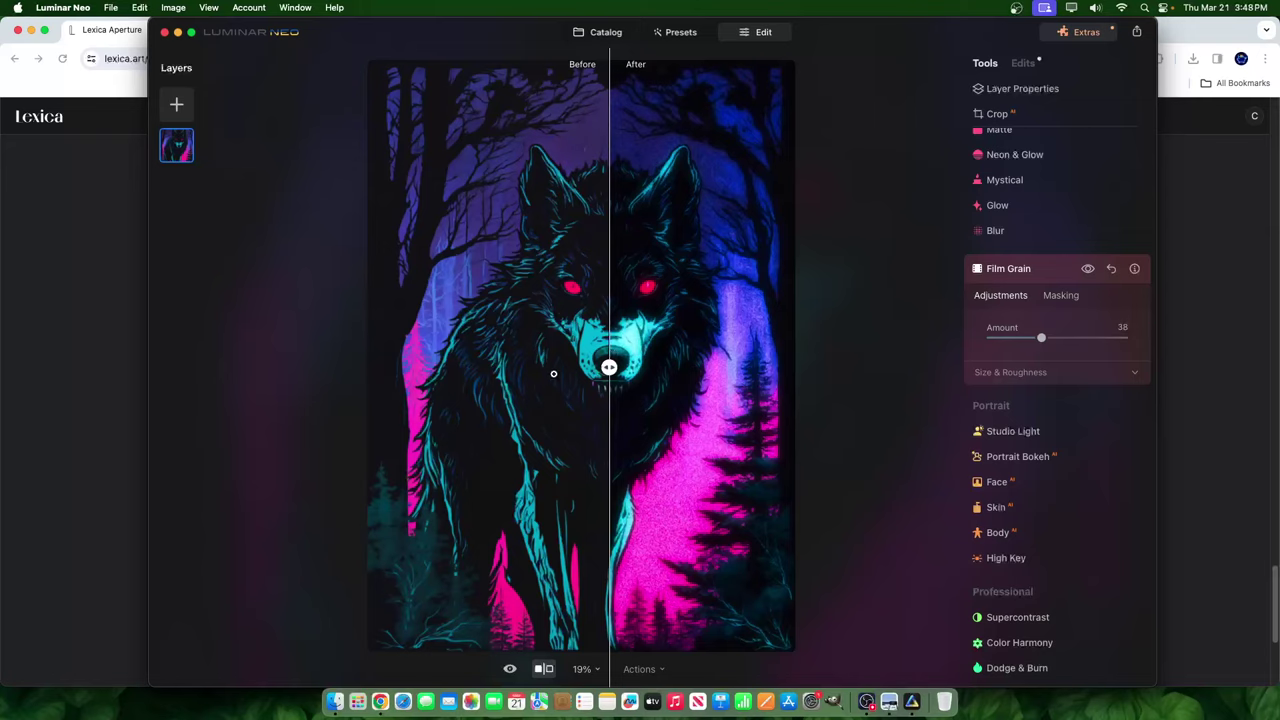
pyautogui.moveTo(609, 367); pyautogui.dragTo(446, 368)
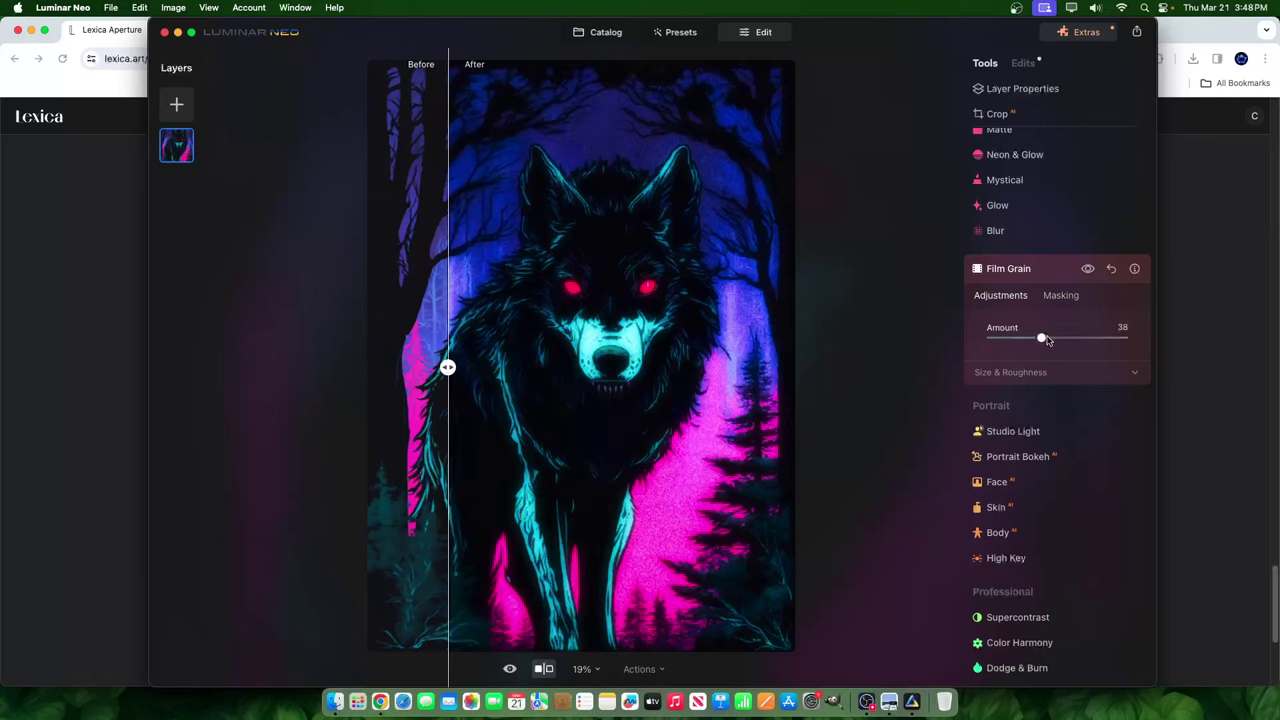
pyautogui.moveTo(1042, 338); pyautogui.dragTo(1160, 345)
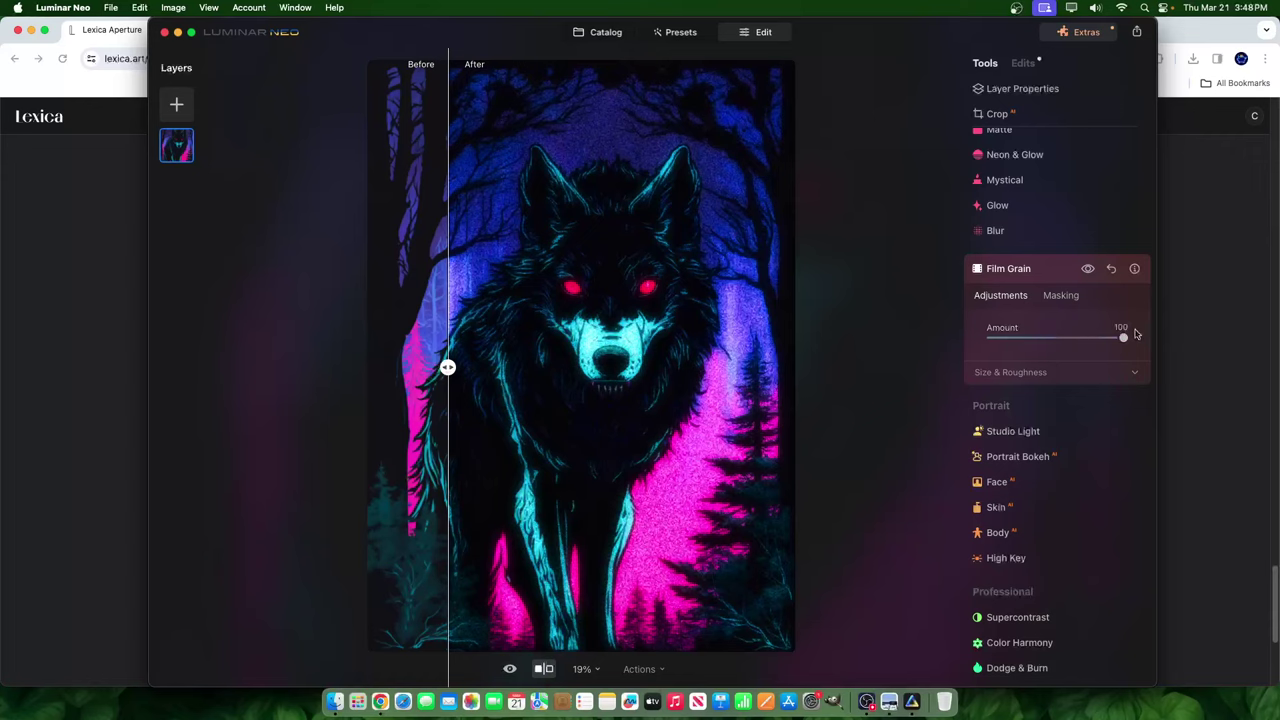
pyautogui.moveTo(1123, 338); pyautogui.dragTo(1028, 341)
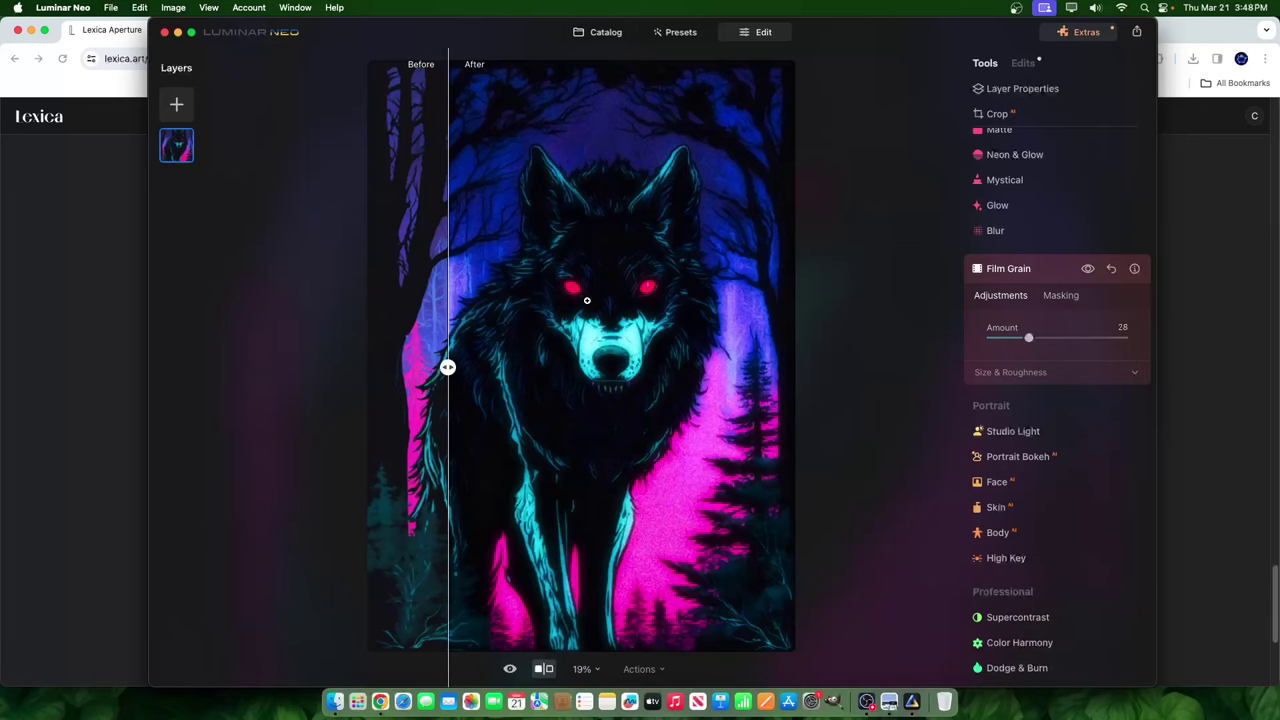
pyautogui.doubleClick(766, 517)
pyautogui.hscroll(-10, 522, 503)
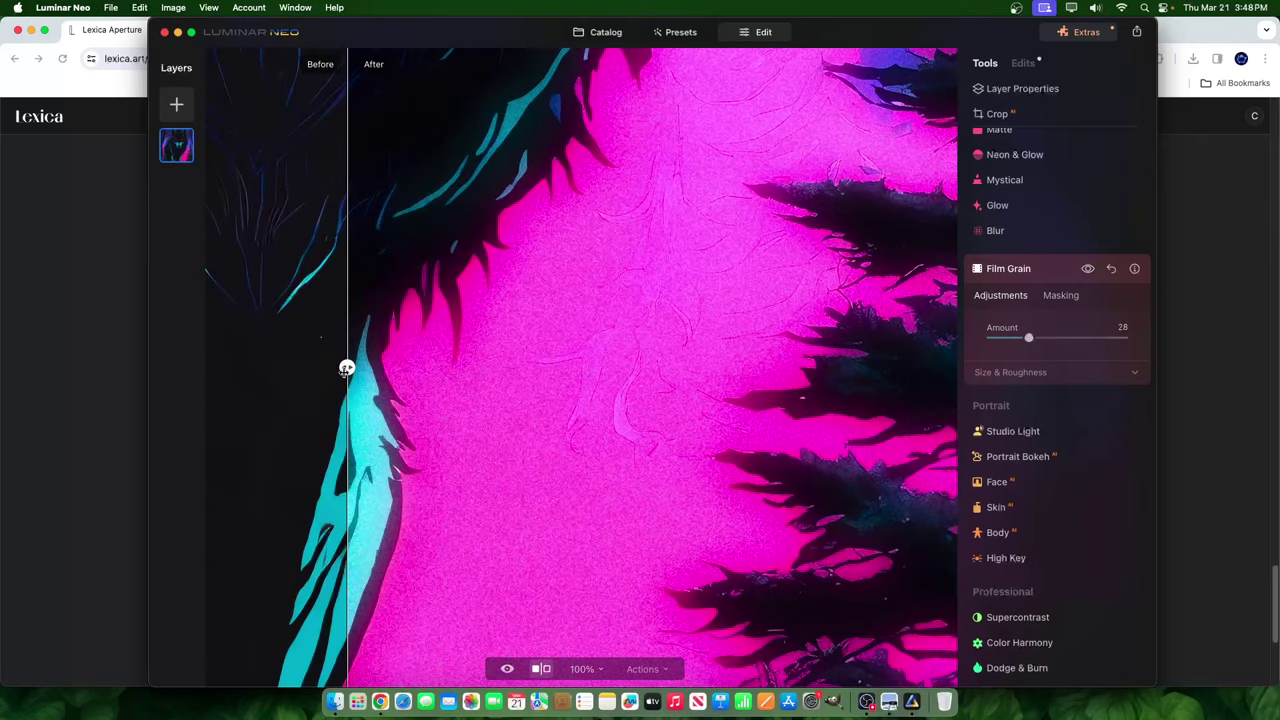
pyautogui.moveTo(346, 368); pyautogui.dragTo(590, 367)
pyautogui.scroll(3, 687, 410)
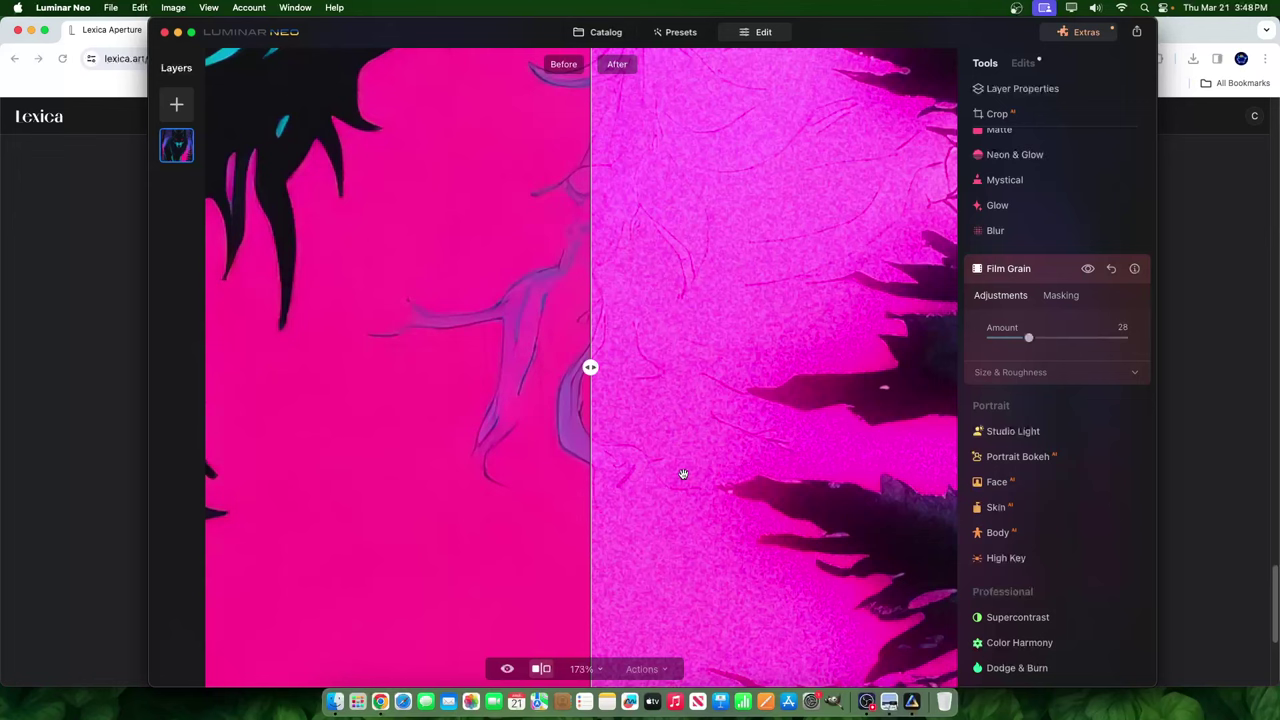
pyautogui.scroll(-5, 647, 394)
pyautogui.scroll(-2, 647, 394)
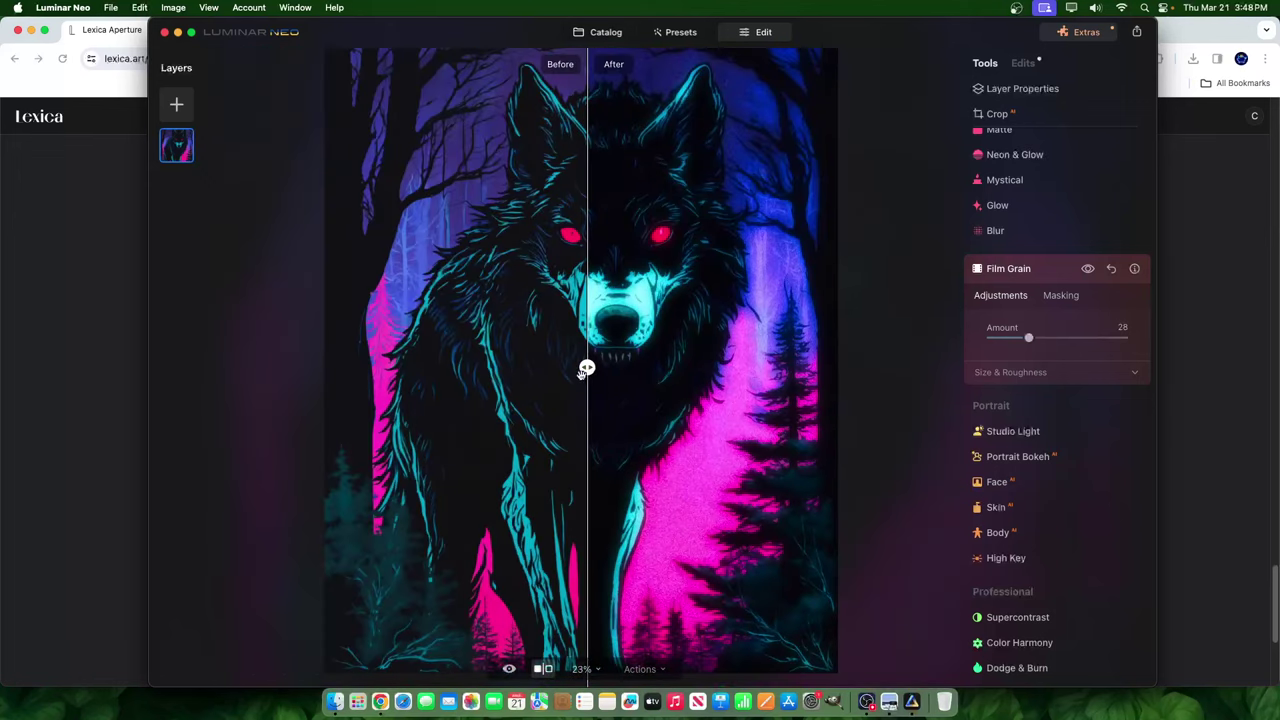
pyautogui.moveTo(586, 367); pyautogui.dragTo(508, 368)
pyautogui.scroll(3, 645, 312)
pyautogui.scroll(1, 645, 312)
pyautogui.scroll(5, 678, 260)
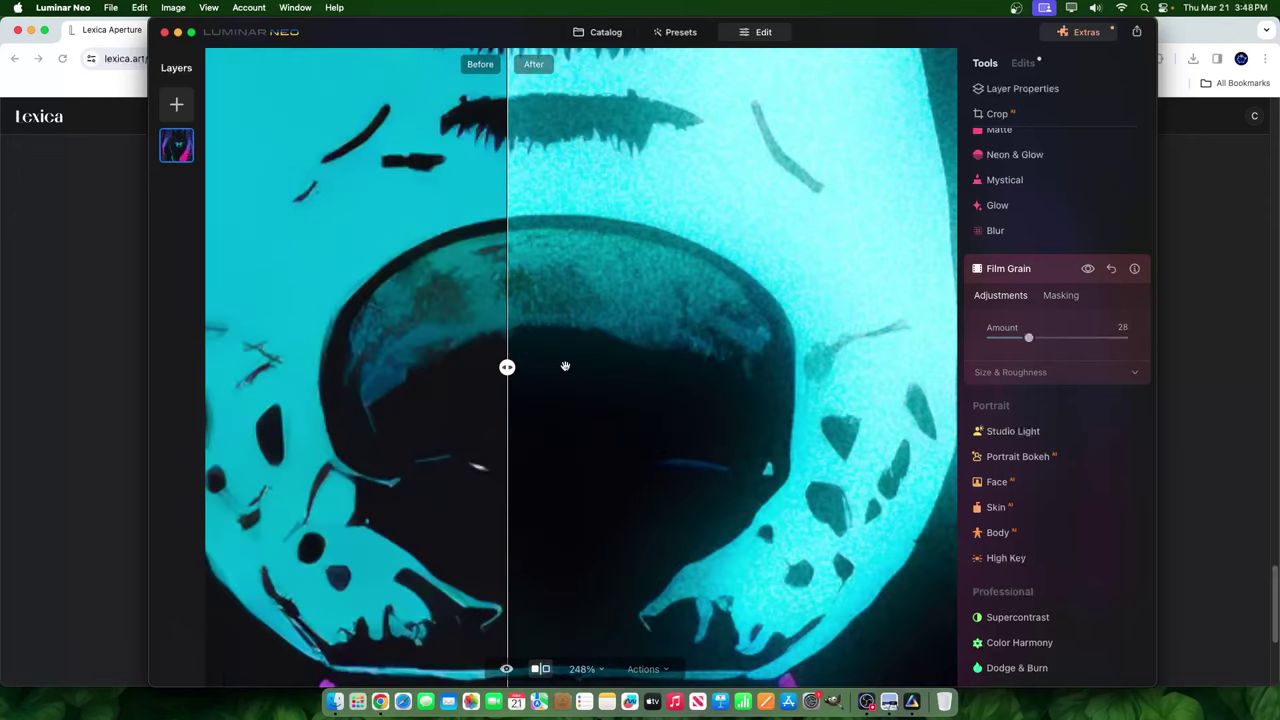
pyautogui.scroll(-5, 590, 372)
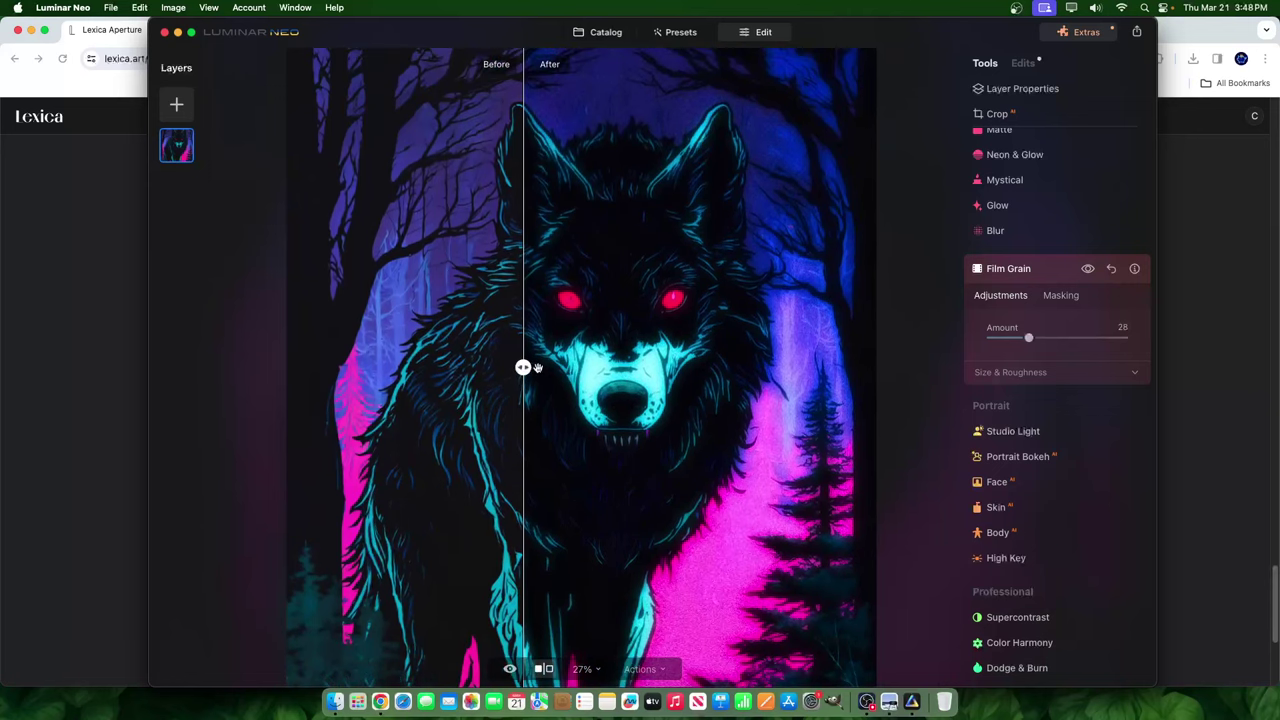
pyautogui.scroll(-2, 578, 362)
pyautogui.scroll(-2, 575, 356)
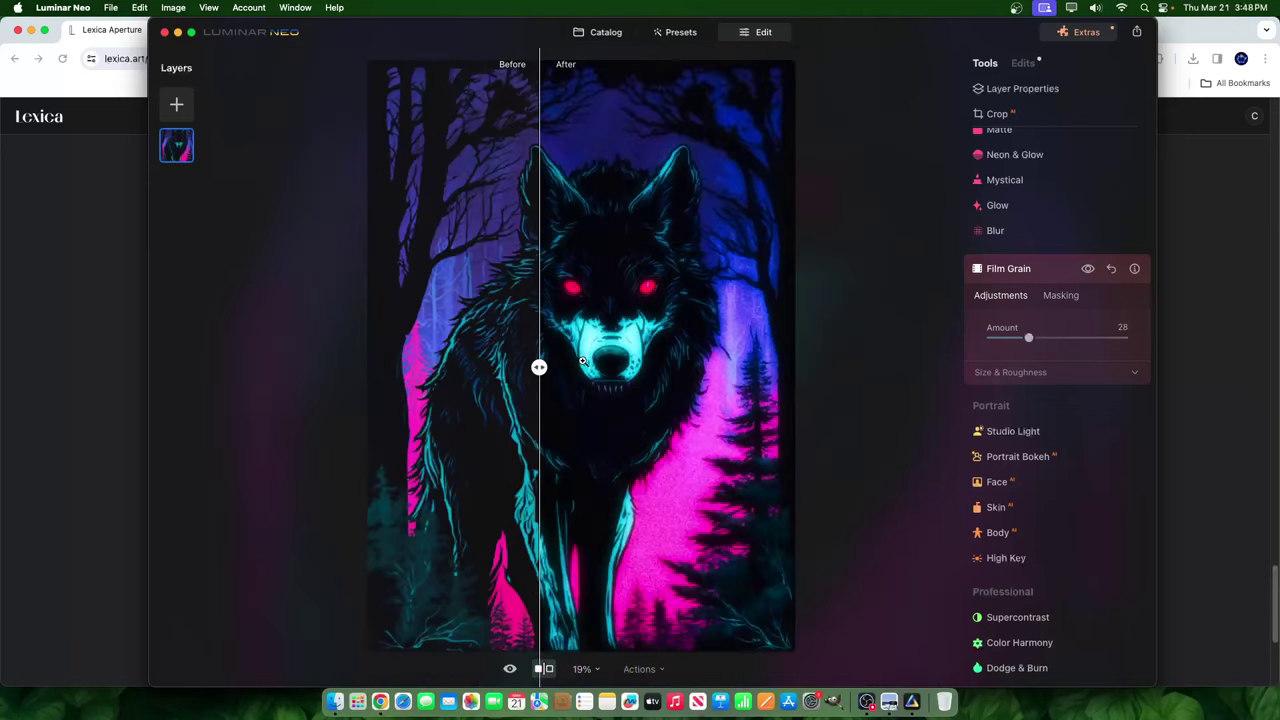
pyautogui.moveTo(539, 368); pyautogui.dragTo(608, 367)
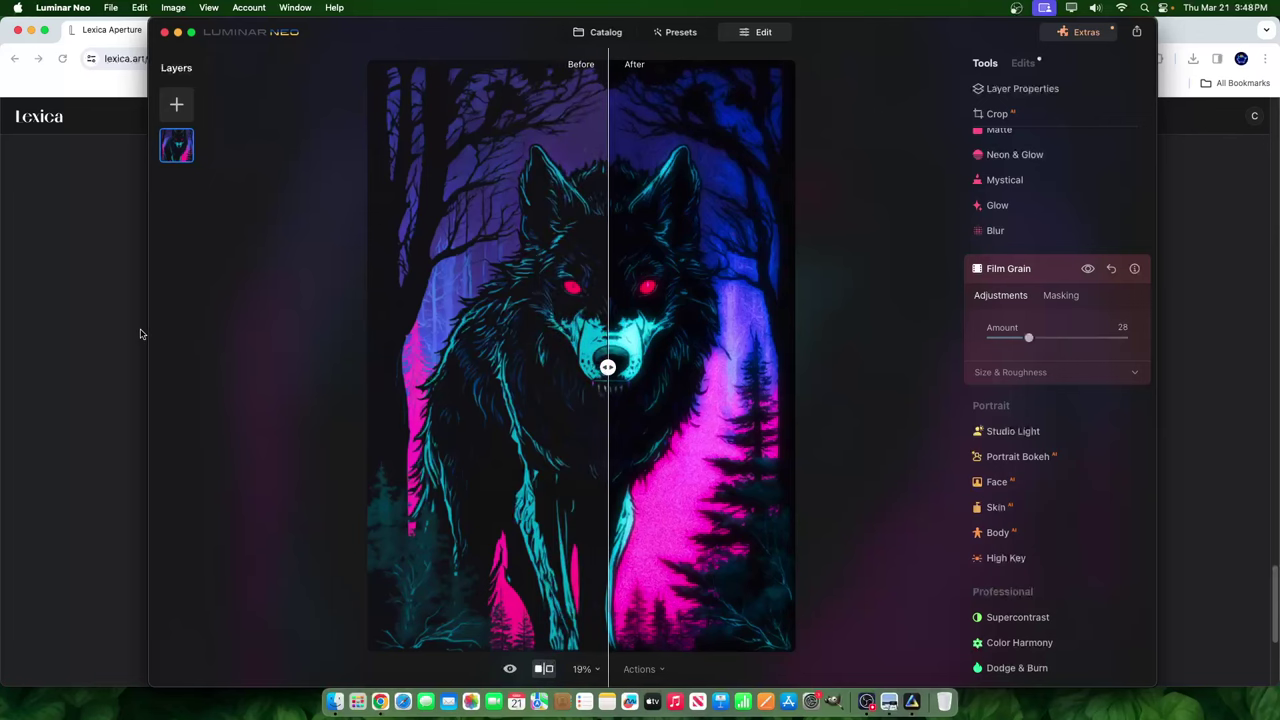
# Bring Chrome forward and show the Leonardo.Ai Personal Feed with the kawaii Golden Retriever.
pyautogui.click(47, 352)
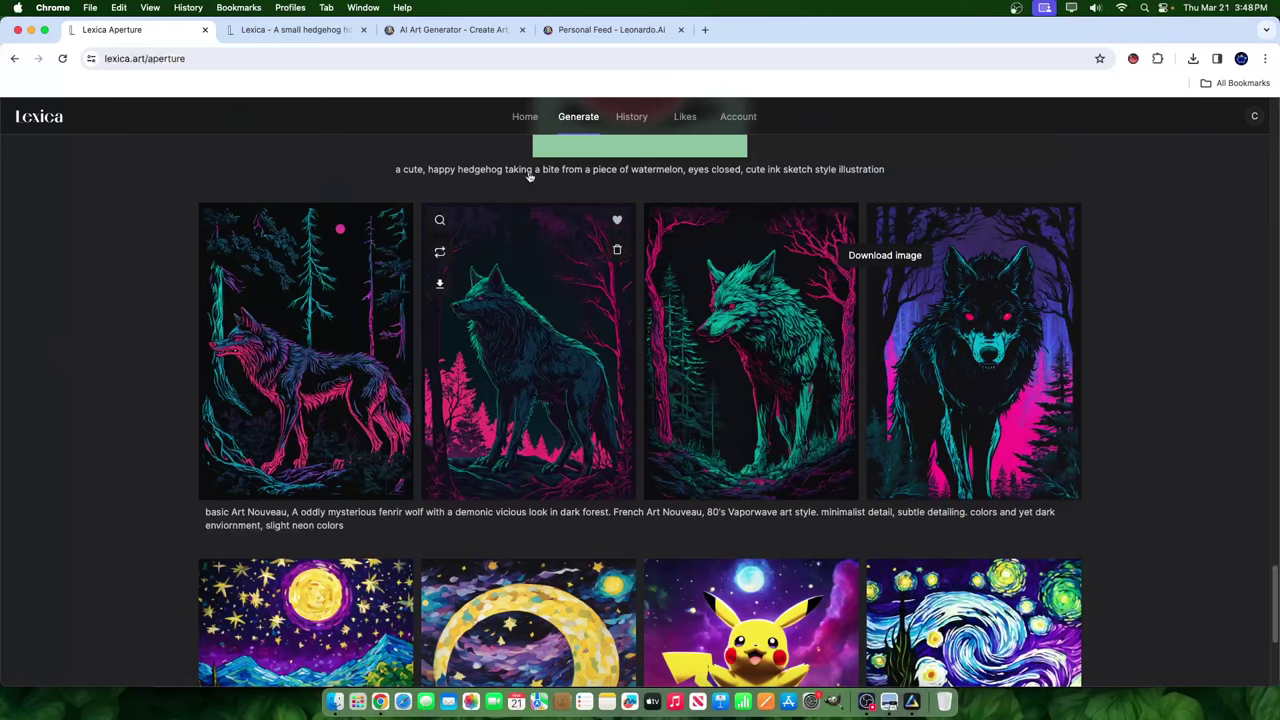
pyautogui.click(611, 29)
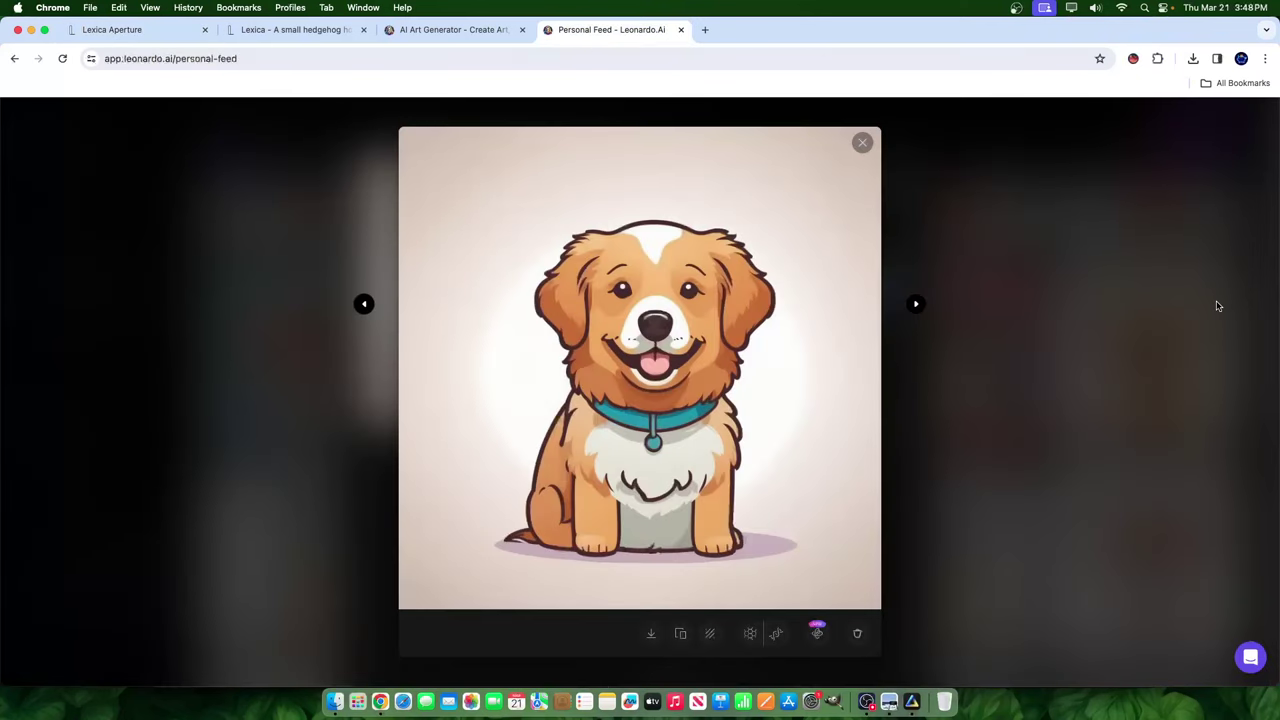